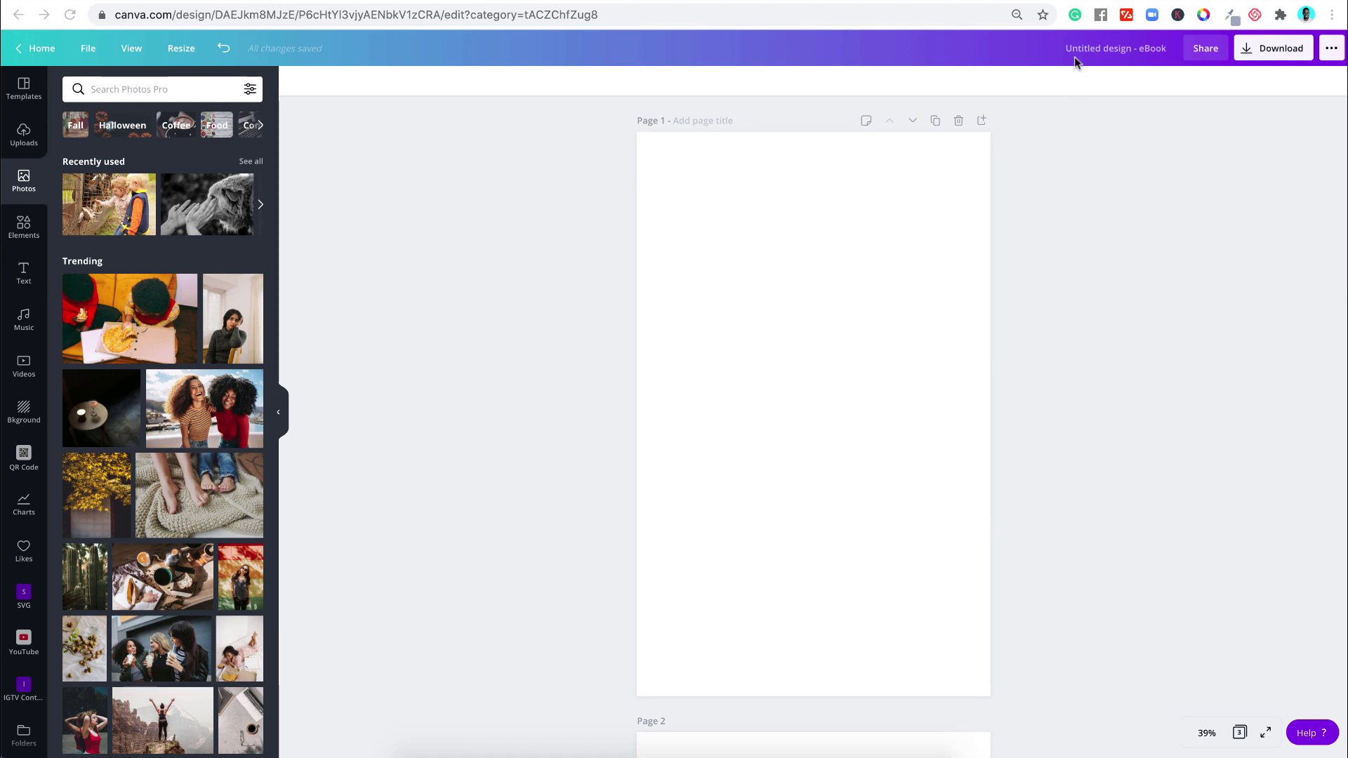
# Step: Rename the untitled design as "Mc. Leaves"
pyautogui.click(1098, 49)
pyautogui.write('Mc. Leaves')
pyautogui.click(1169, 173)
# Step: Add a heading text box to page 1 and enlarge it to about size 96
pyautogui.click(24, 272)
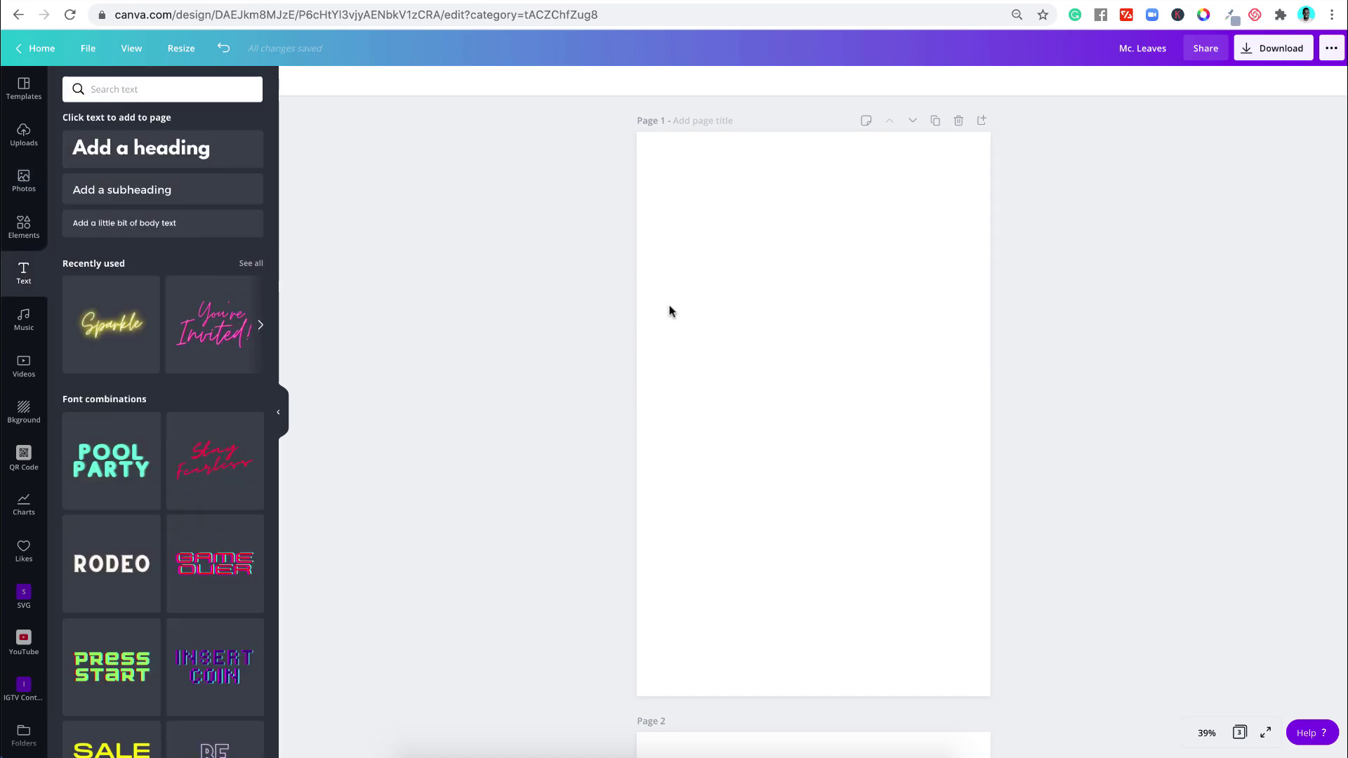
pyautogui.click(202, 148)
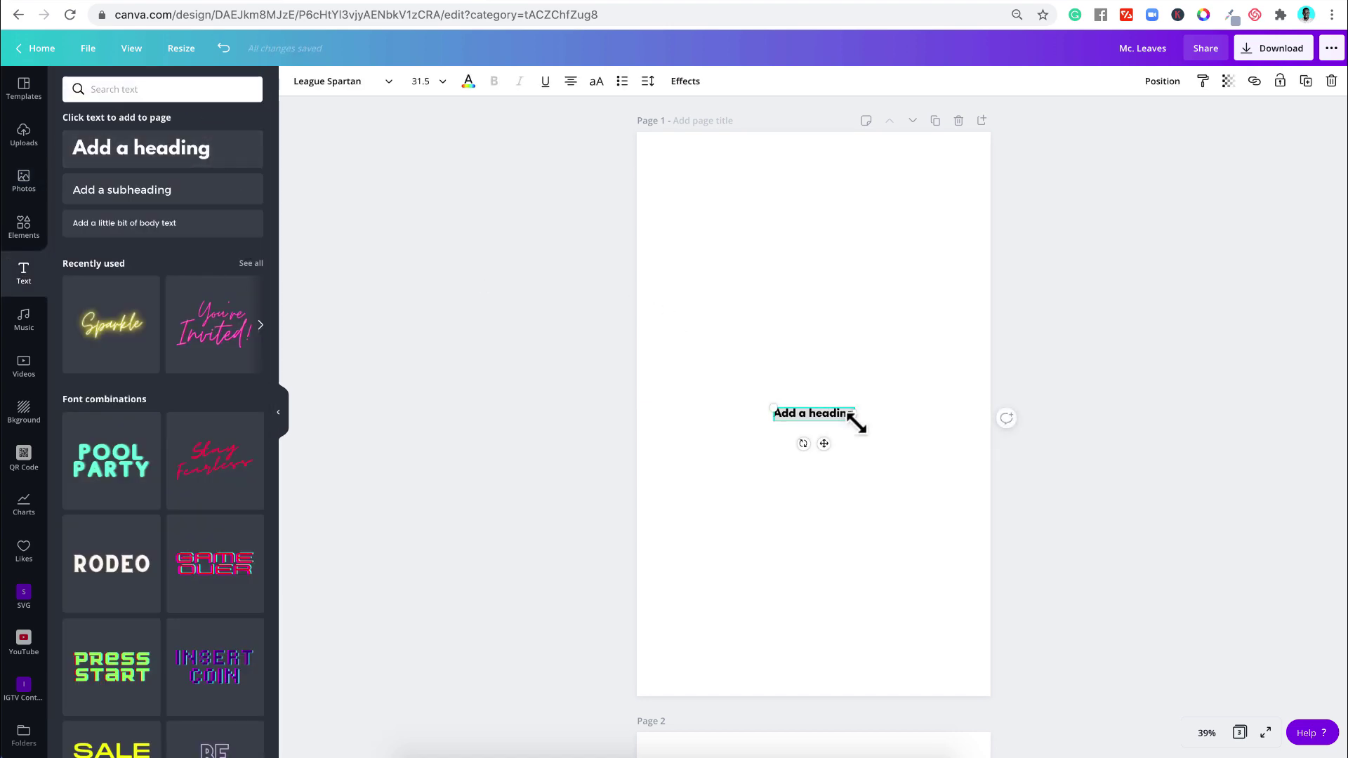
pyautogui.moveTo(855, 421); pyautogui.dragTo(930, 496)
pyautogui.click(1017, 403)
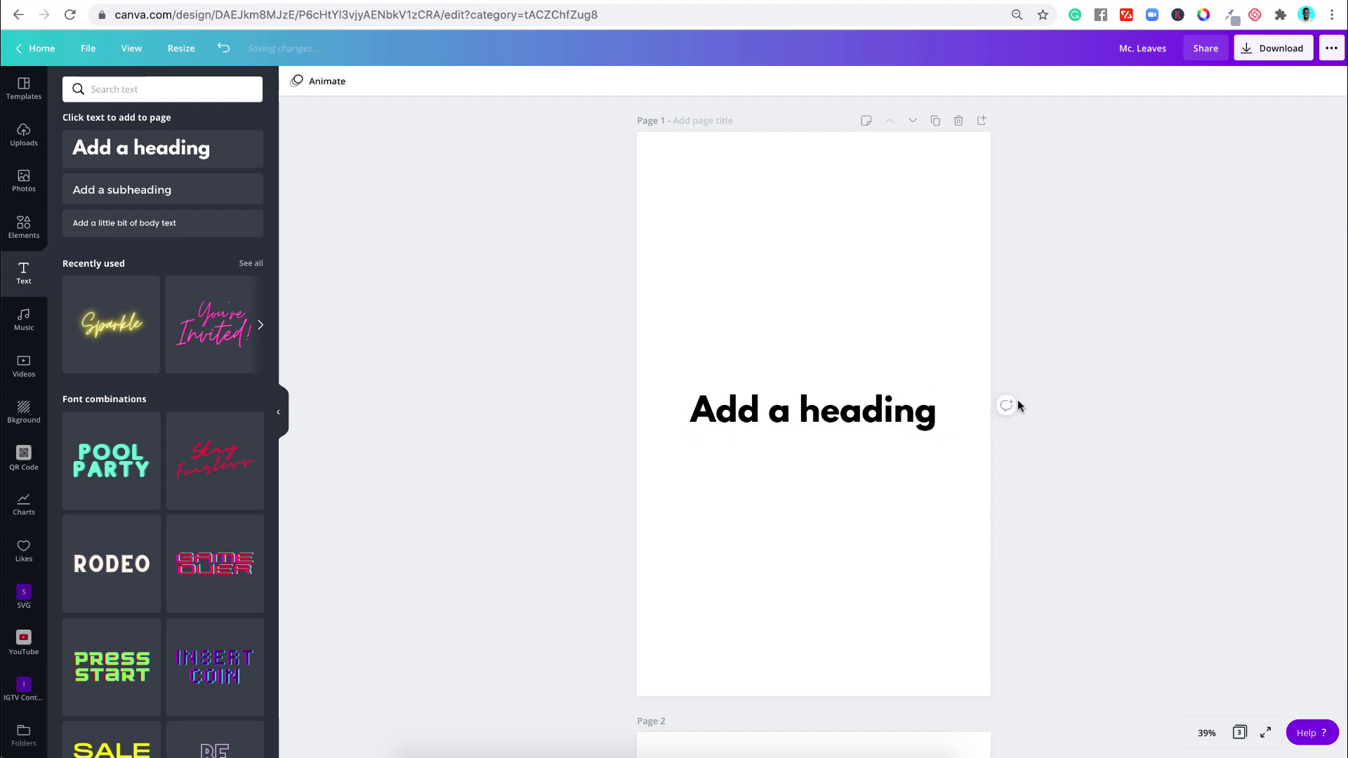
# Step: Replace the placeholder heading text with "M C Leaves"
pyautogui.doubleClick(802, 413)
pyautogui.write('M')
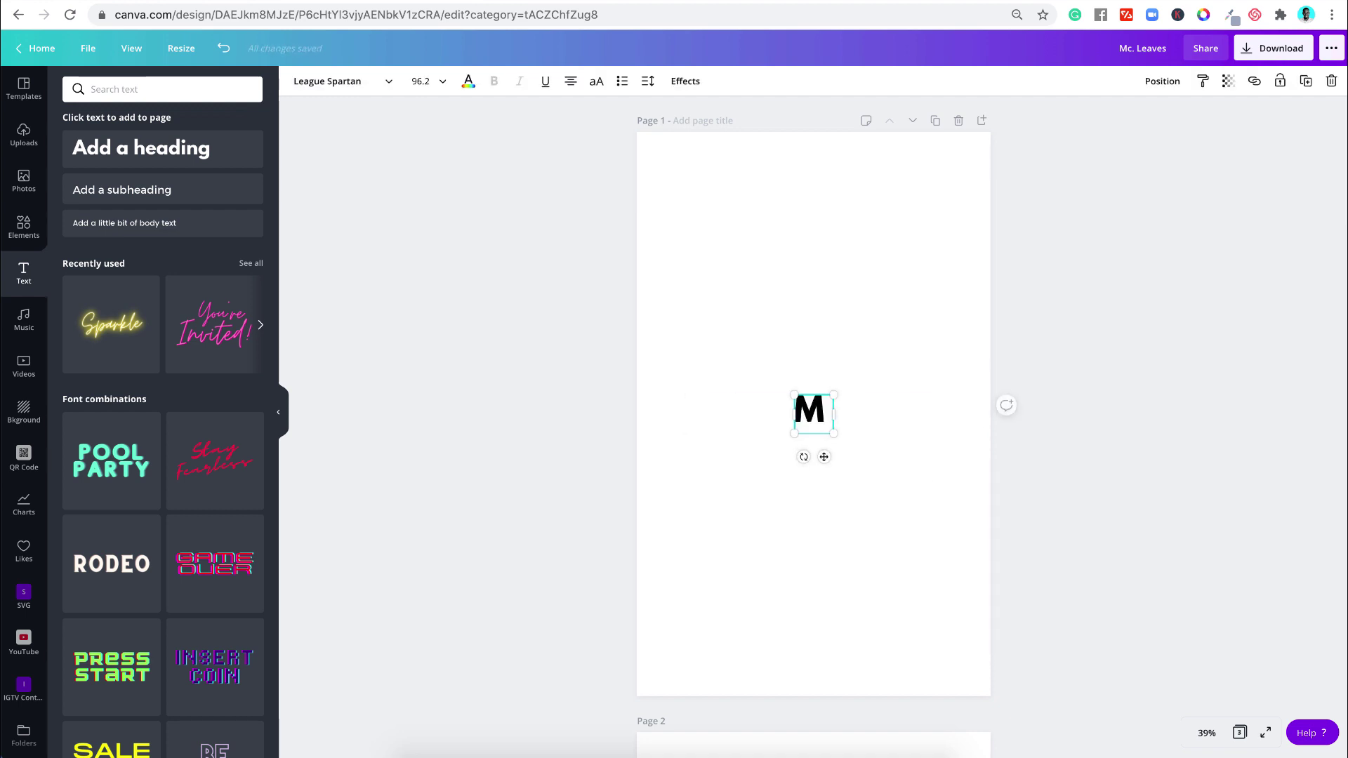
pyautogui.write(' c')
pyautogui.press('BackSpace')
pyautogui.write('C ')
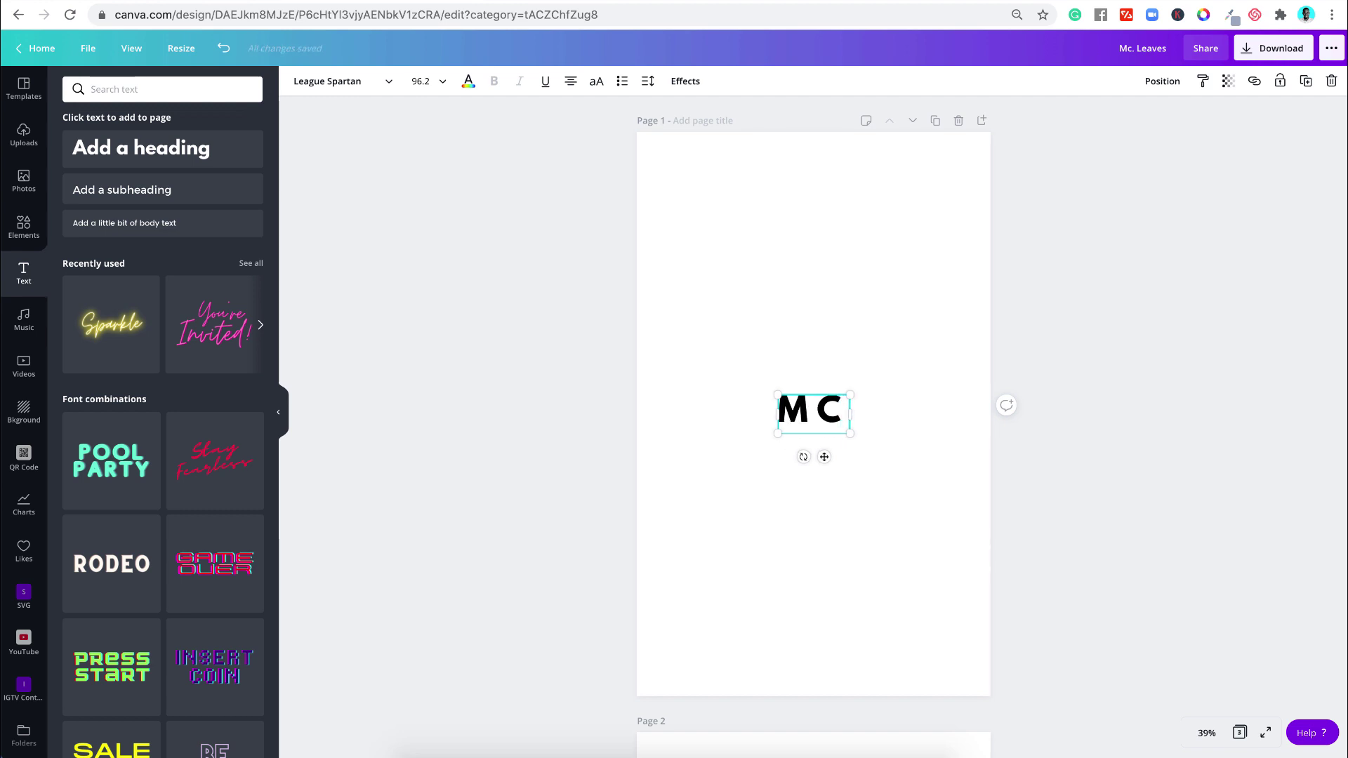
pyautogui.write('L ')
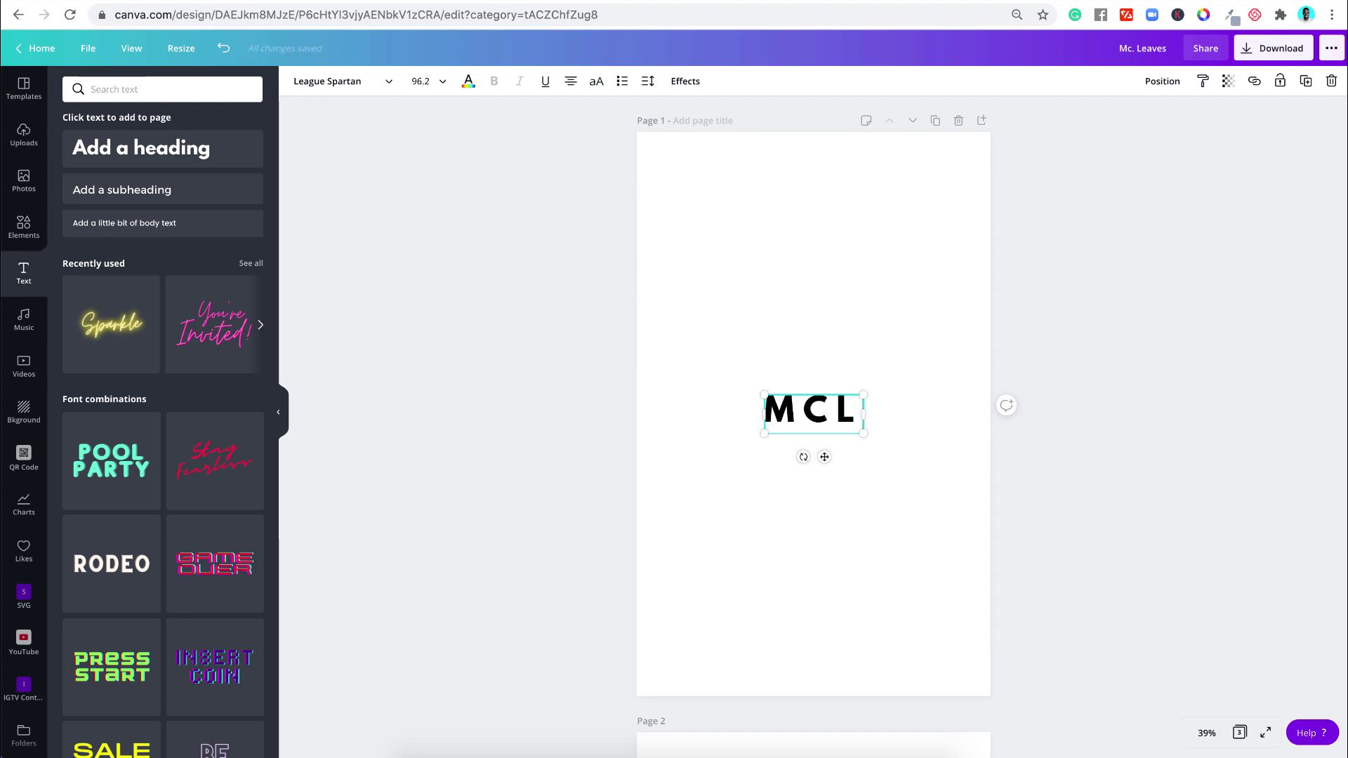
pyautogui.write('eave')
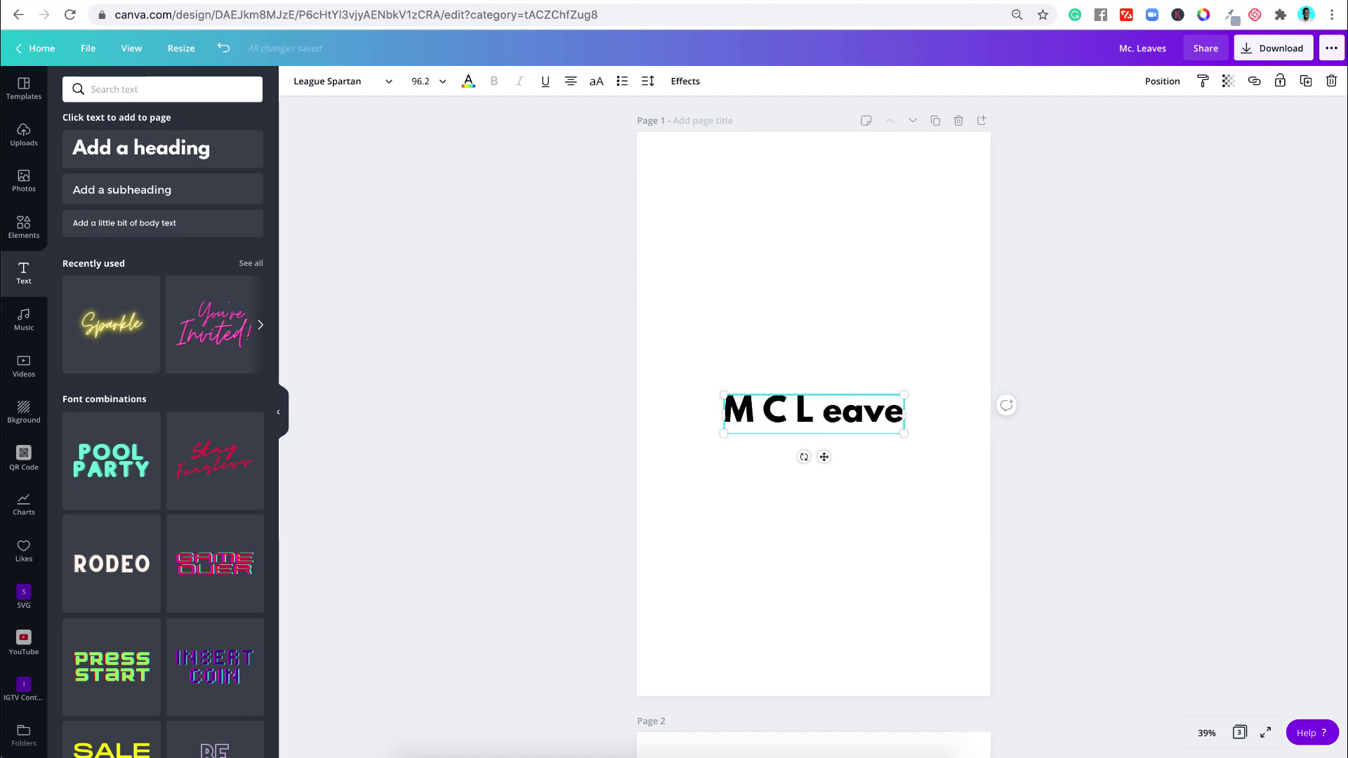
pyautogui.write('s')
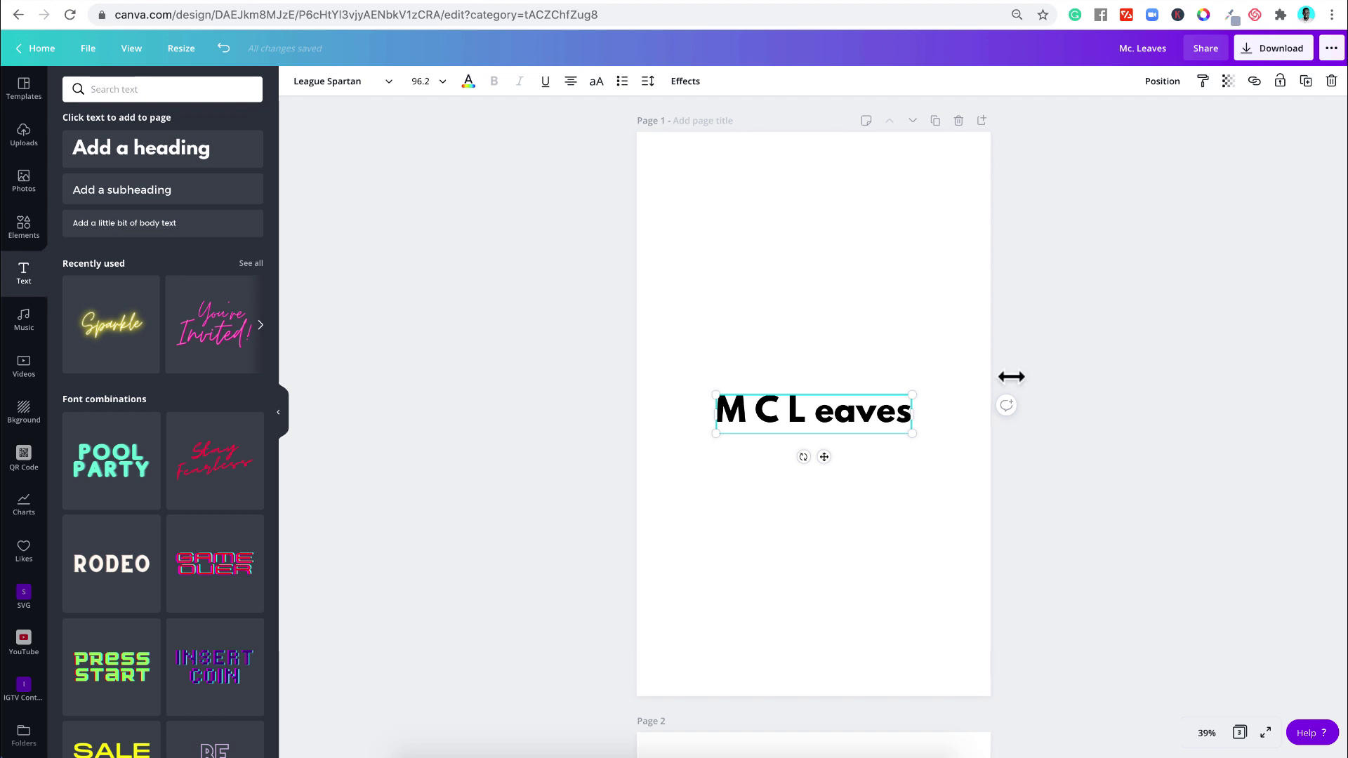
pyautogui.click(815, 414)
pyautogui.press('BackSpace')
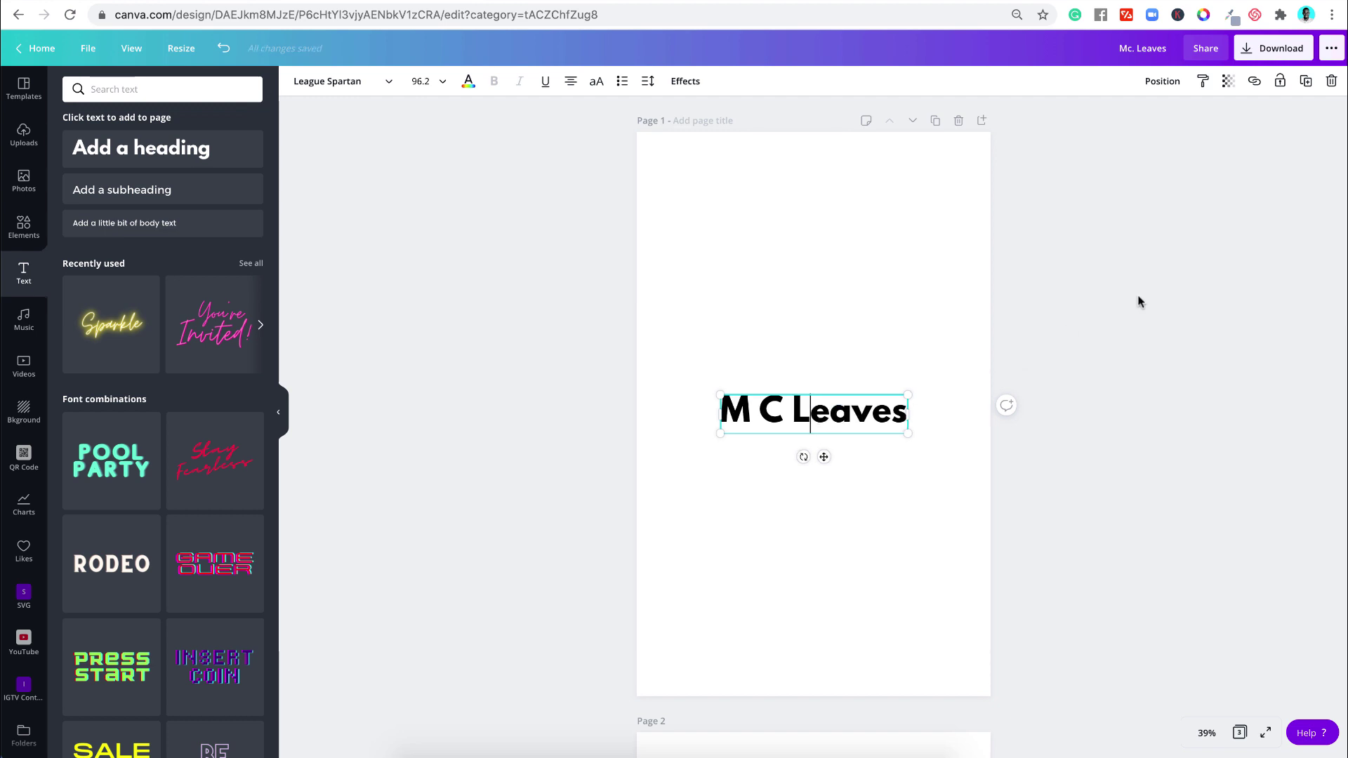
pyautogui.click(1138, 302)
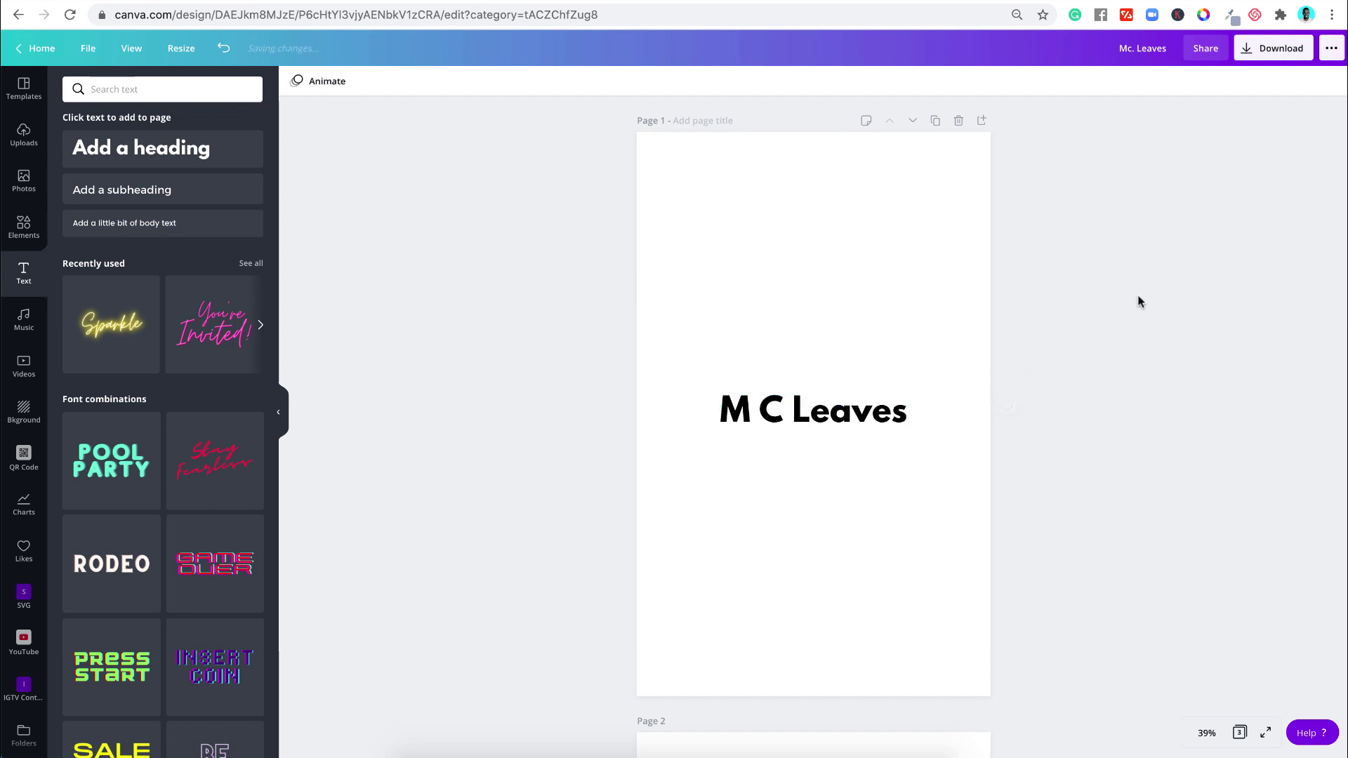
# Step: Separate the remaining letters with spaces to read "M C L e a v e s" and enlarge the text to about size 114
pyautogui.click(810, 415)
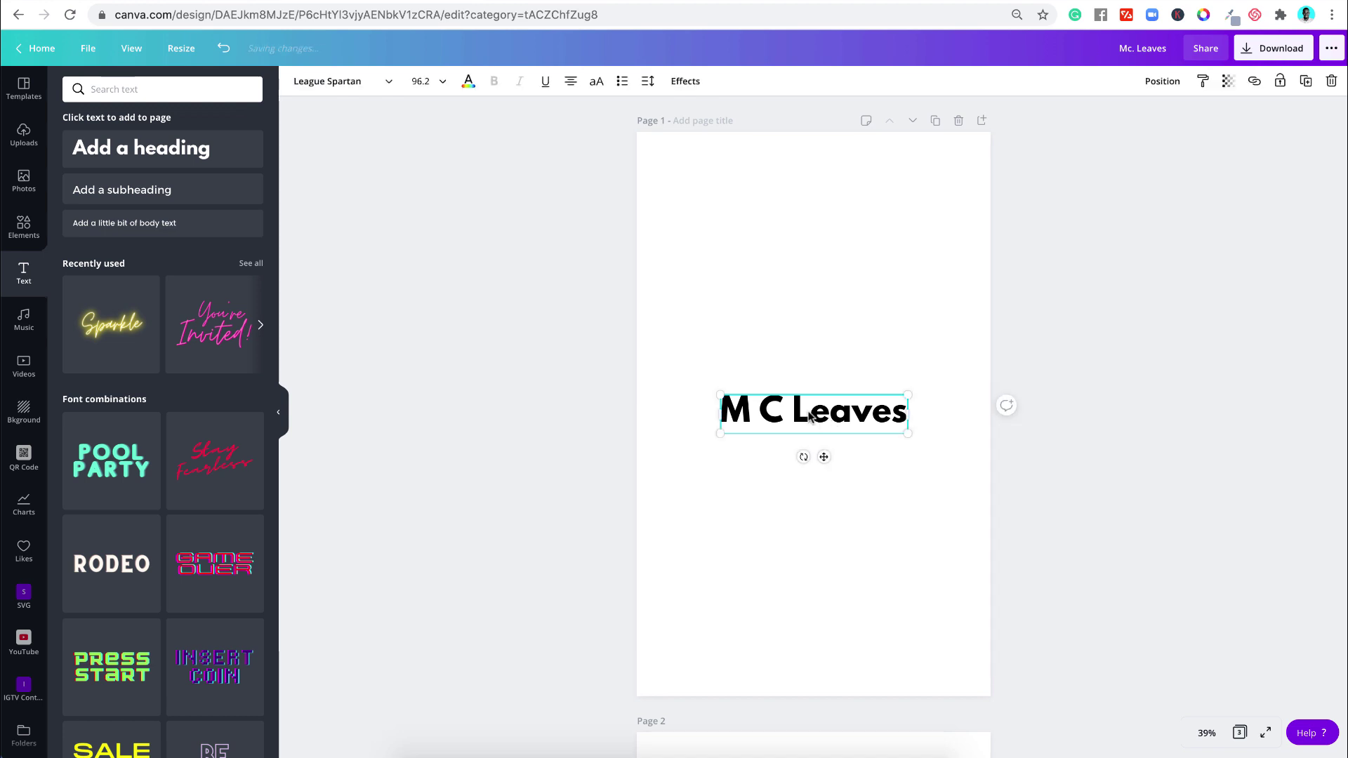
pyautogui.doubleClick(809, 413)
pyautogui.click(809, 413)
pyautogui.press('Right')
pyautogui.press('Right')
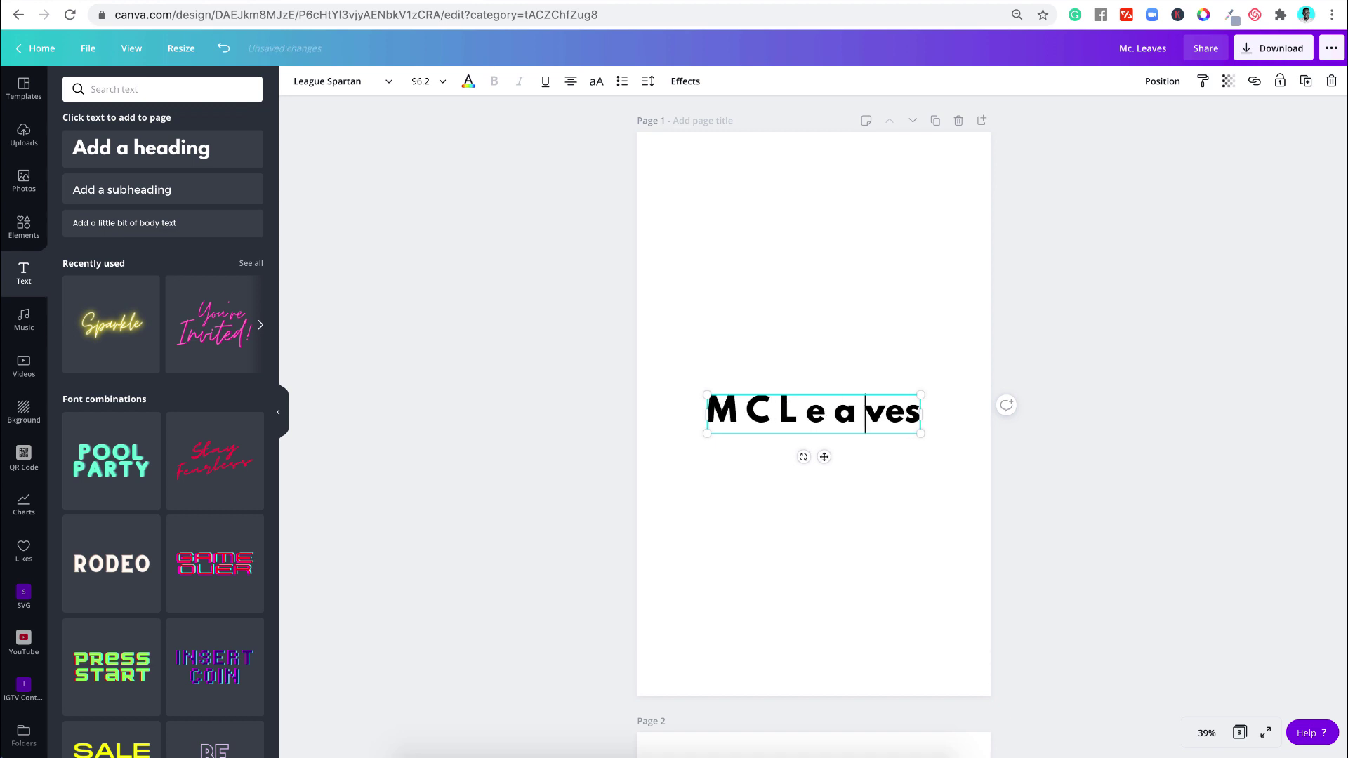
pyautogui.press('Right')
pyautogui.press('Right')
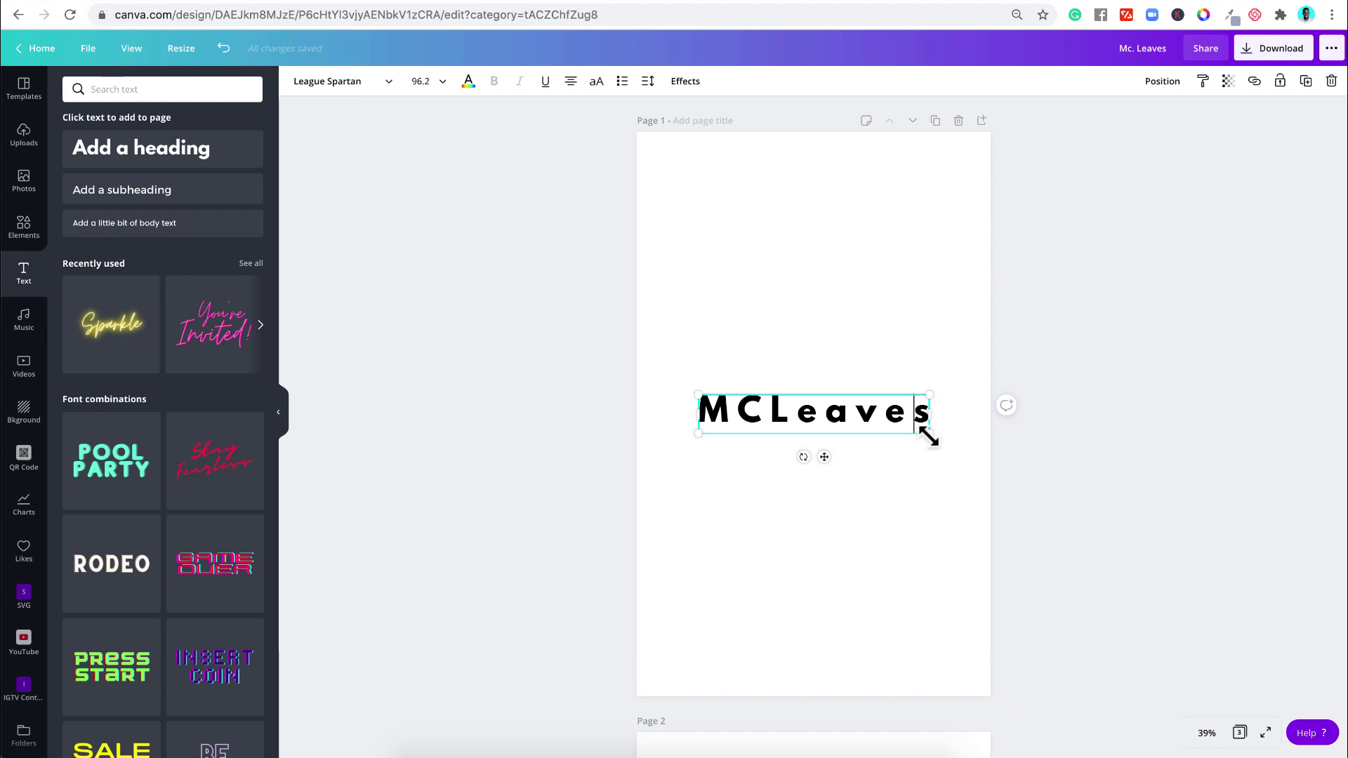
pyautogui.moveTo(929, 437); pyautogui.dragTo(950, 442)
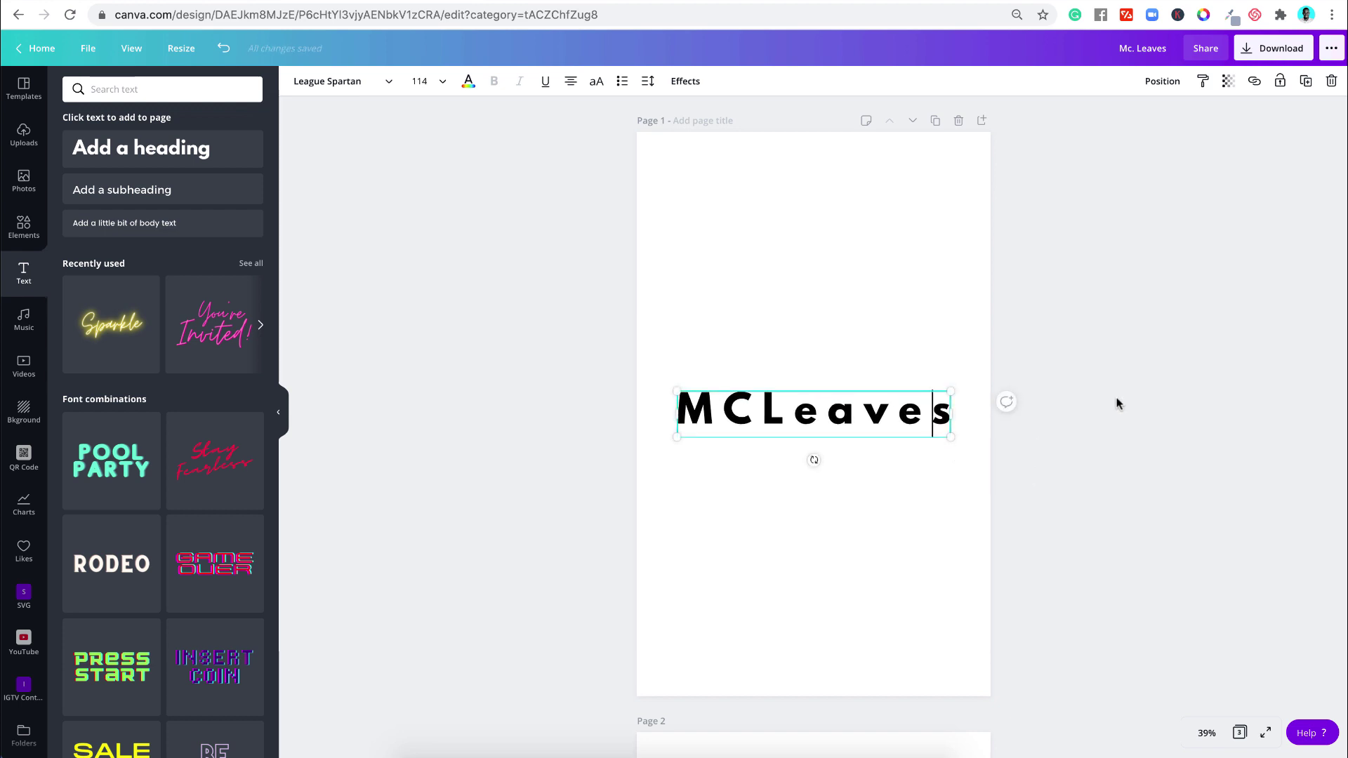
pyautogui.click(1118, 403)
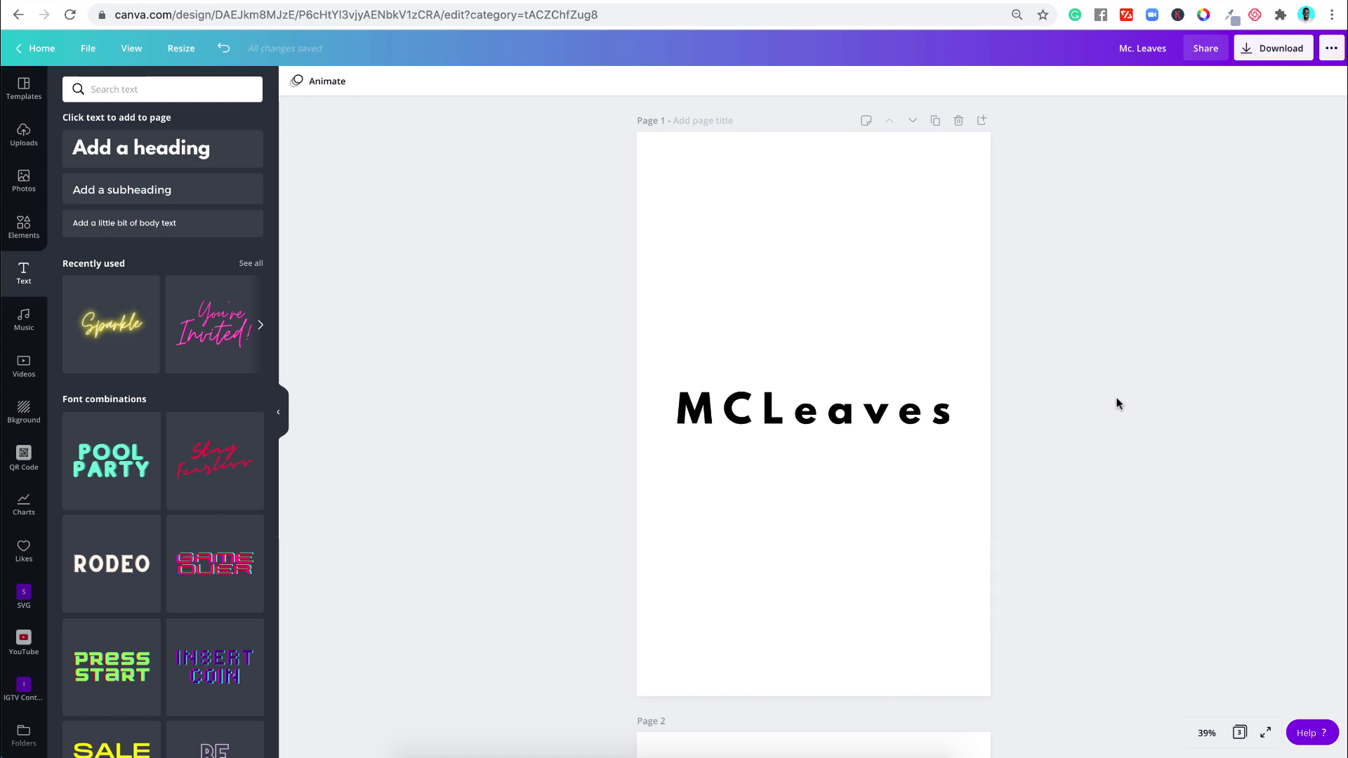
# Step: Enter 1080 × 1080 px as the custom size for resizing the design
pyautogui.click(179, 52)
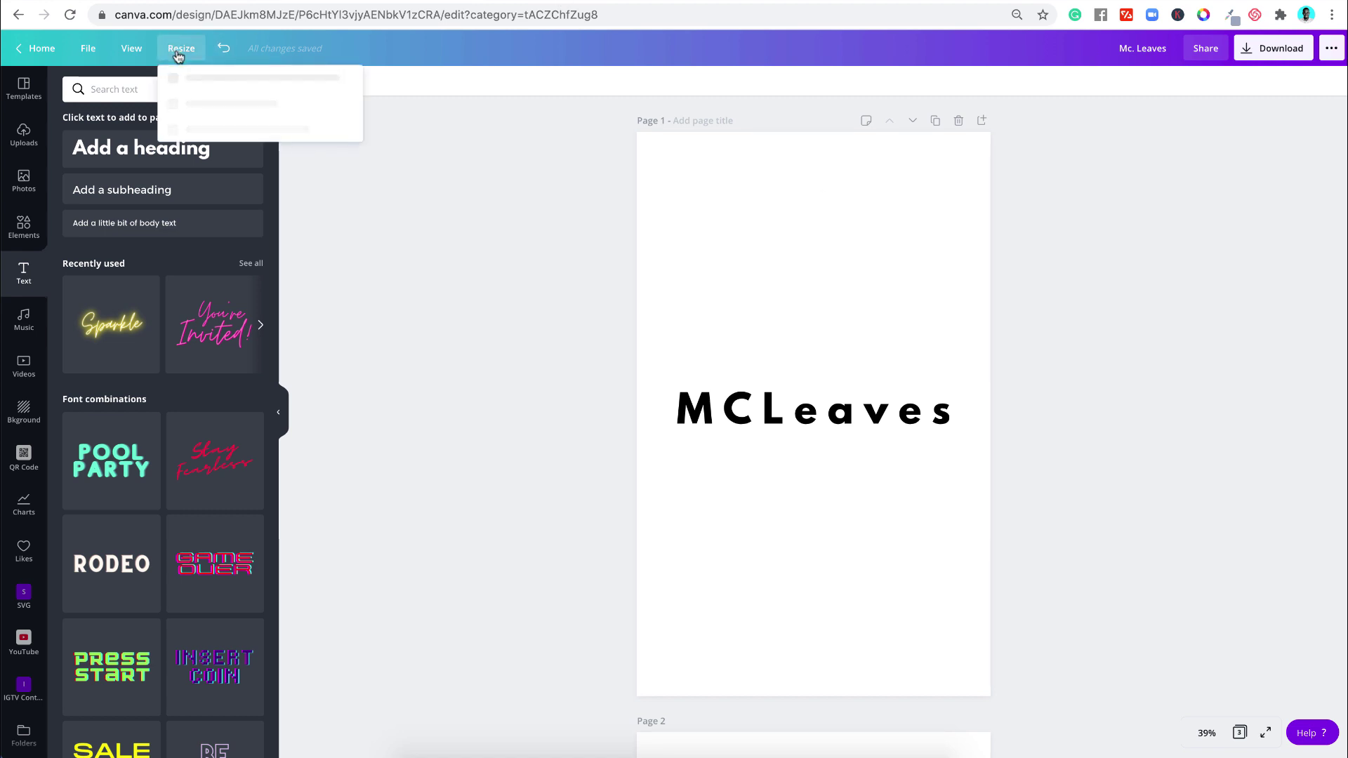
pyautogui.click(205, 138)
pyautogui.doubleClick(208, 140)
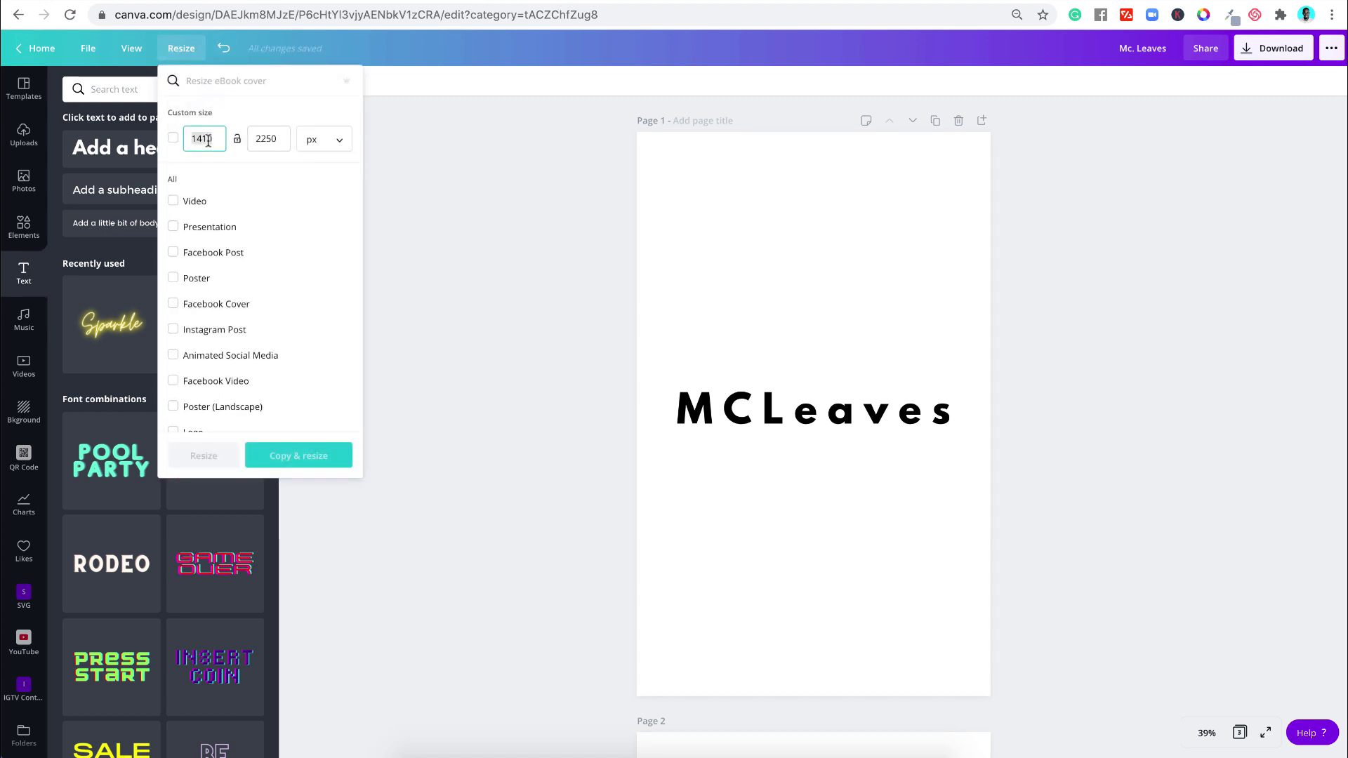
pyautogui.write('1080')
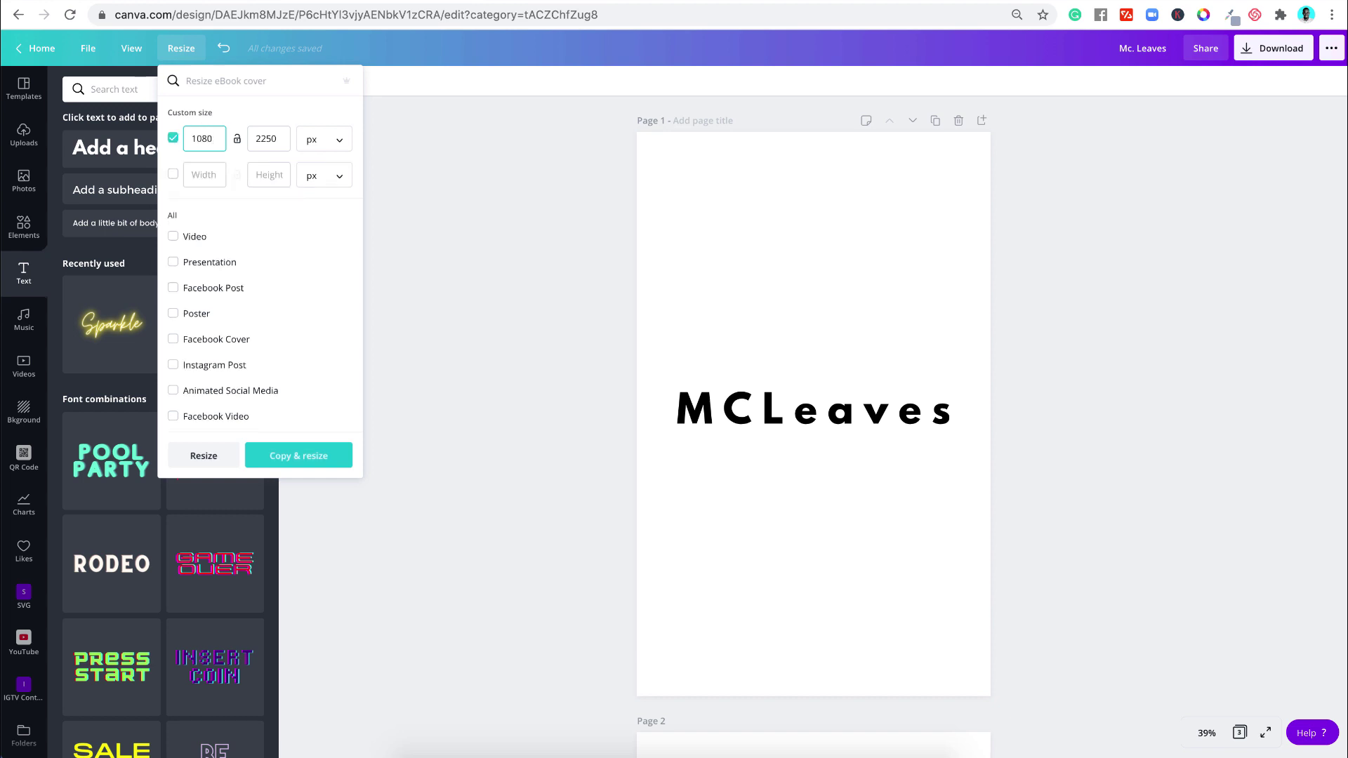
pyautogui.press('Tab')
pyautogui.press('Tab')
pyautogui.write('1080')
# Step: Set the custom size to 3200 × 3200 px and resize the design
pyautogui.doubleClick(199, 140)
pyautogui.write('3200')
pyautogui.press('Tab')
pyautogui.press('Tab')
pyautogui.write('3200')
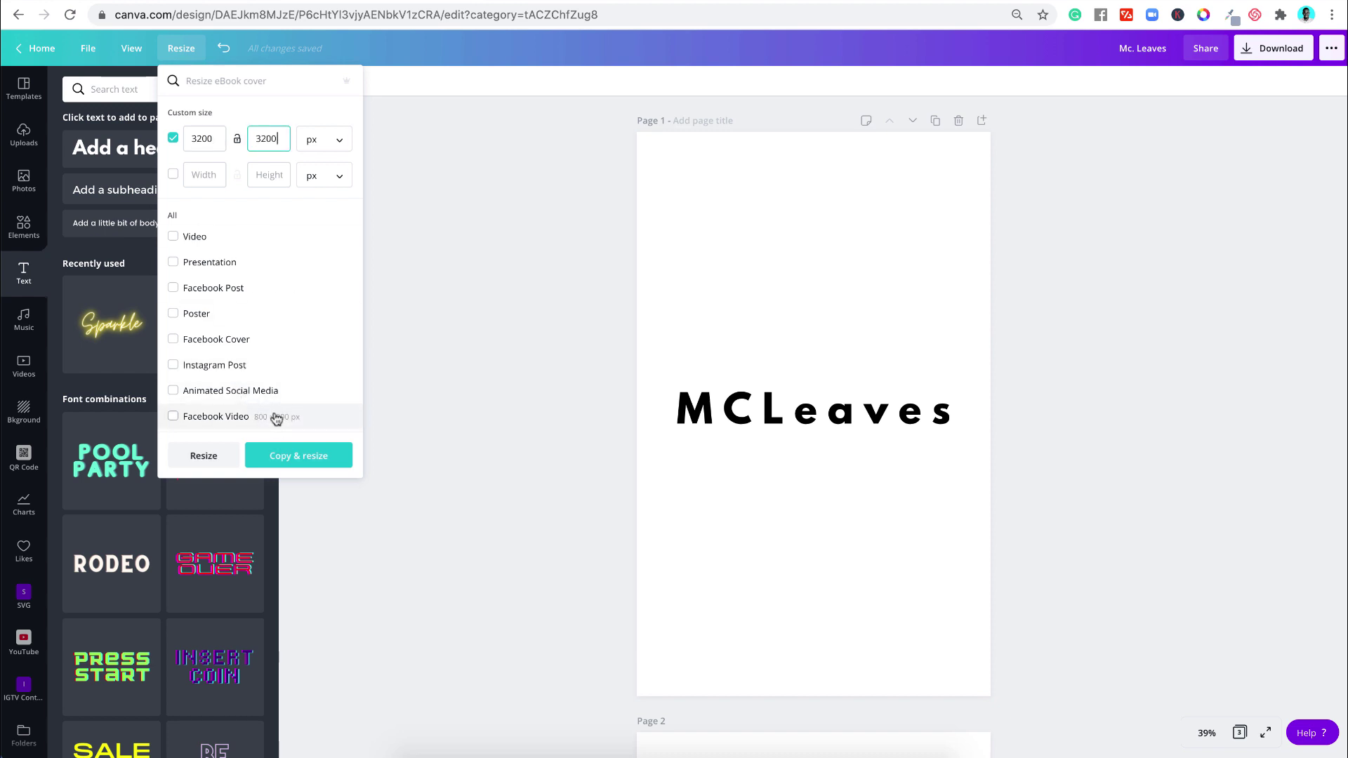
pyautogui.click(204, 458)
# Step: Enlarge the "M C L e a v e s" text on the square page to about size 267
pyautogui.click(898, 397)
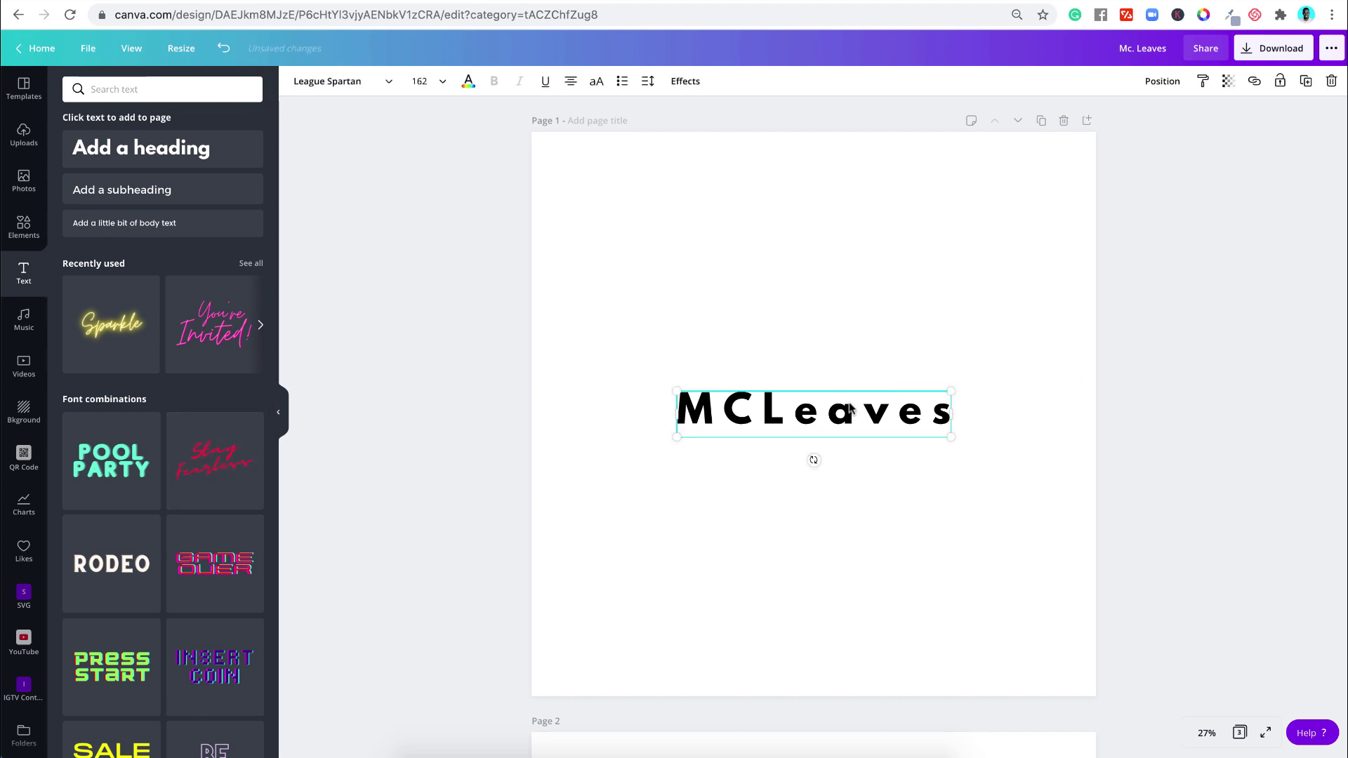
pyautogui.moveTo(945, 440); pyautogui.dragTo(1032, 484)
pyautogui.press('Escape')
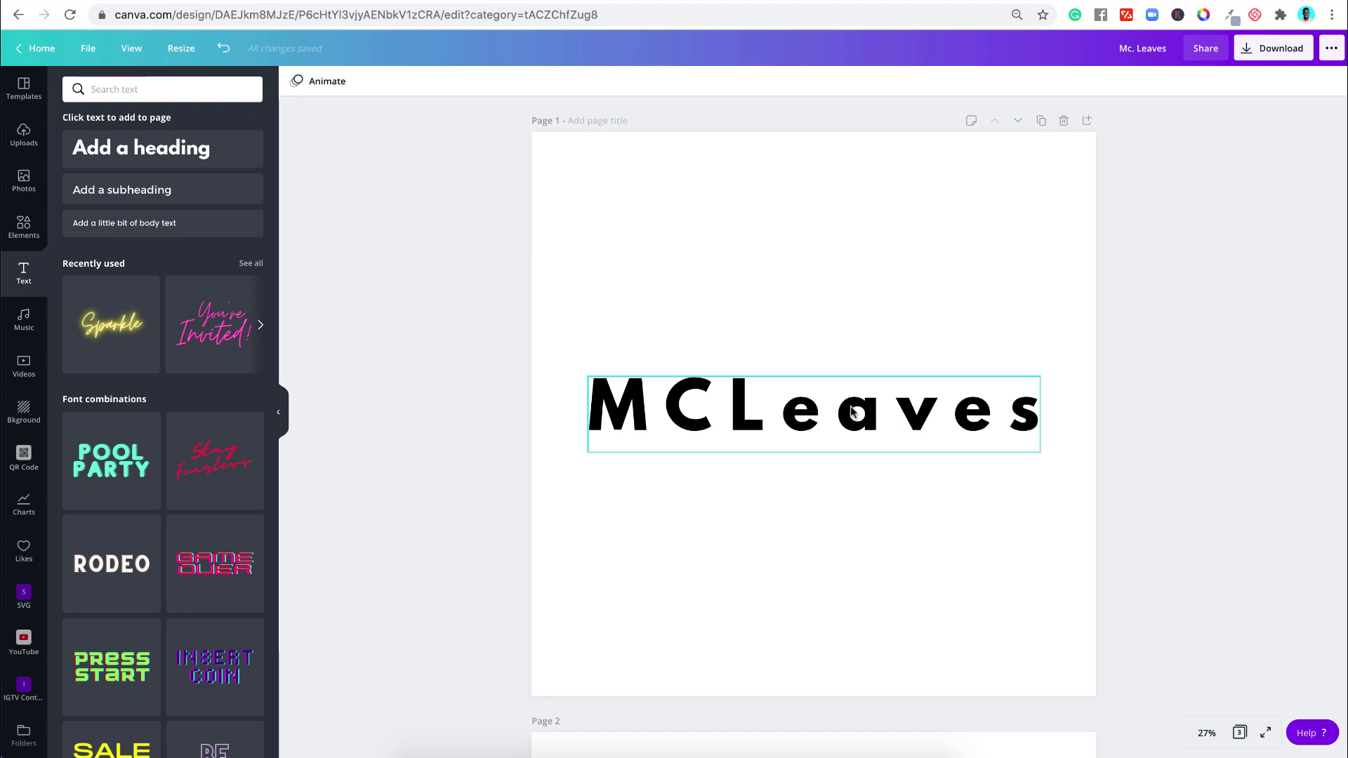
# Step: Change the text's font to Cinzel and enlarge it to about size 307
pyautogui.click(743, 410)
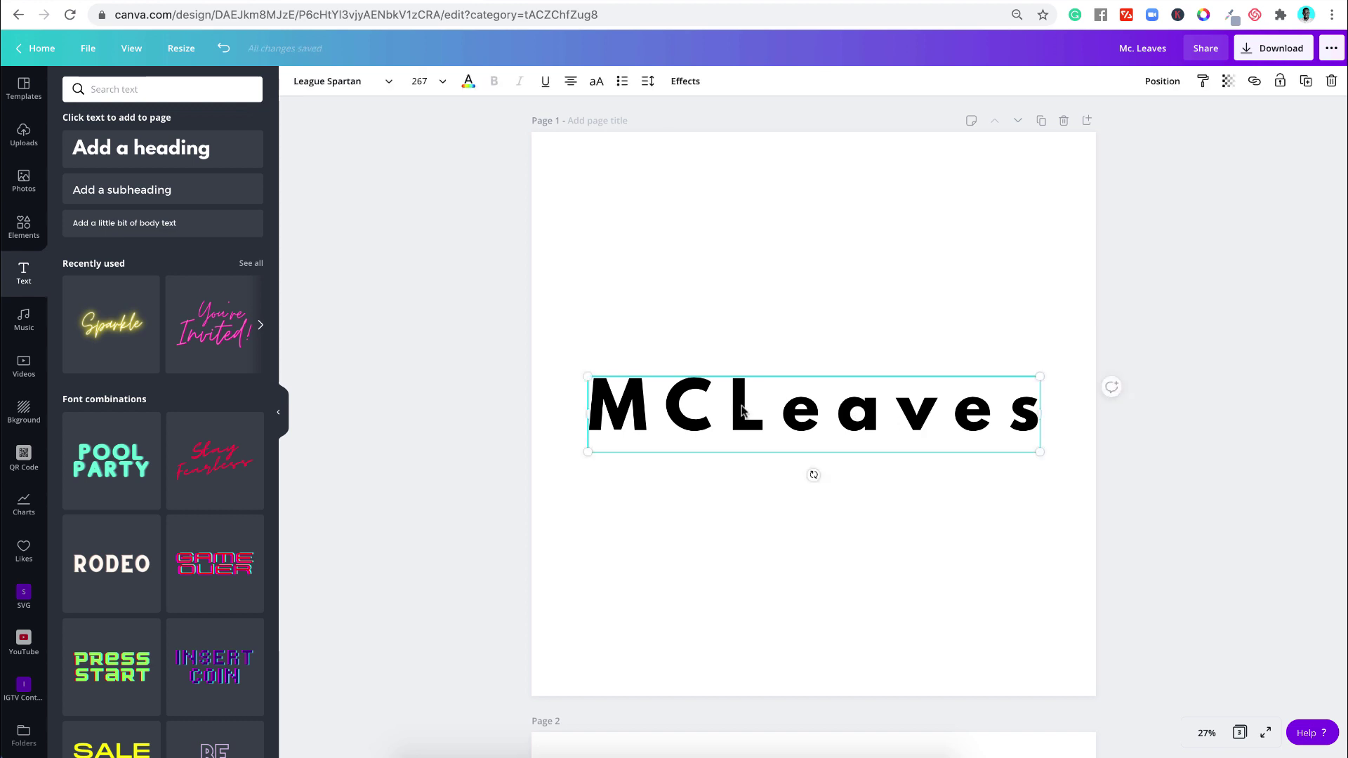
pyautogui.click(385, 83)
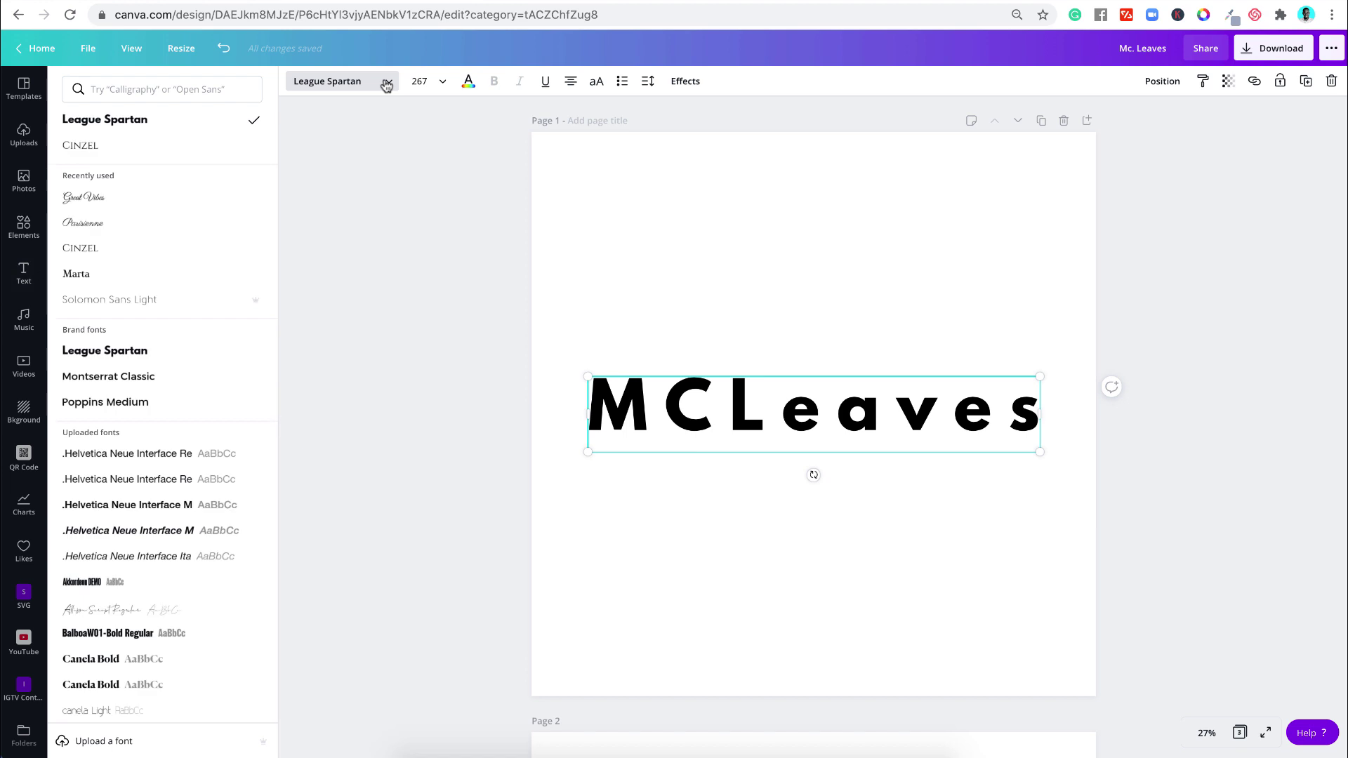
pyautogui.click(143, 149)
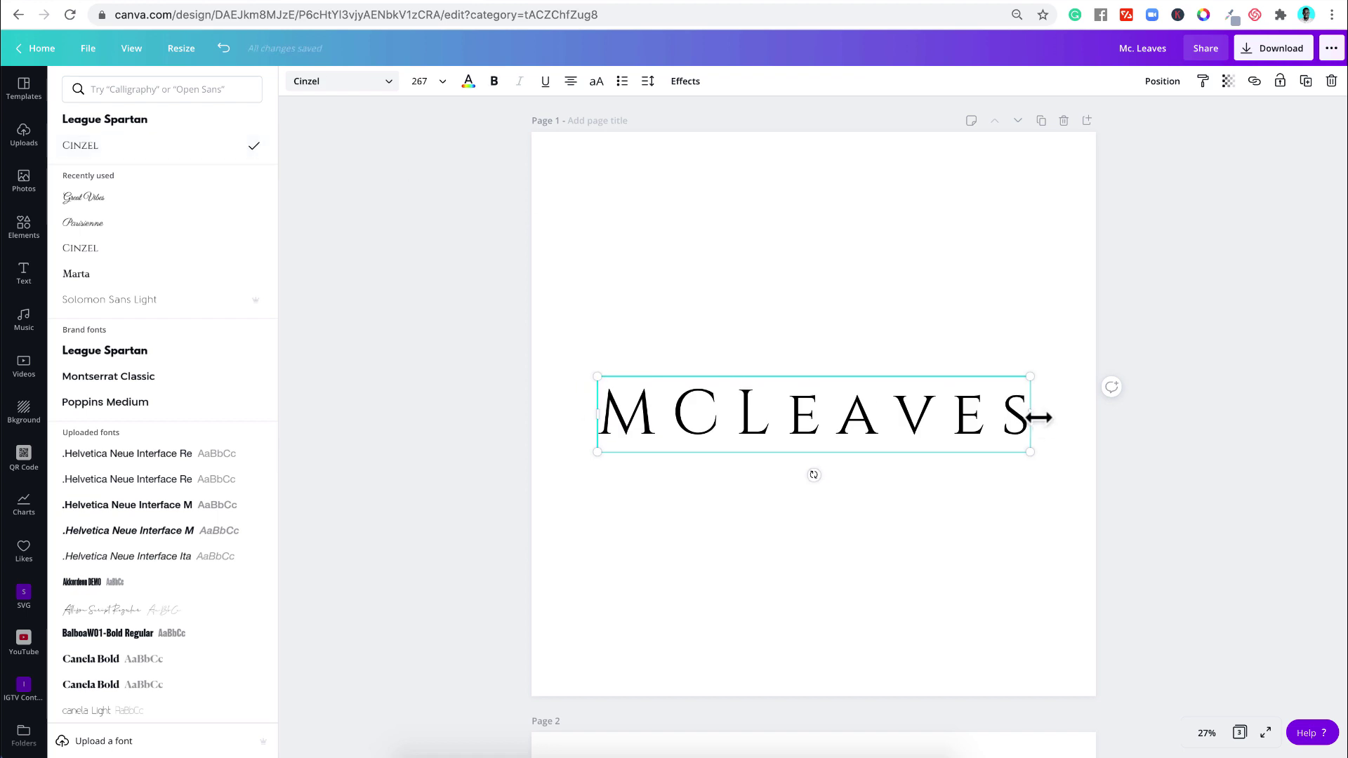
pyautogui.moveTo(1030, 377); pyautogui.dragTo(1053, 370)
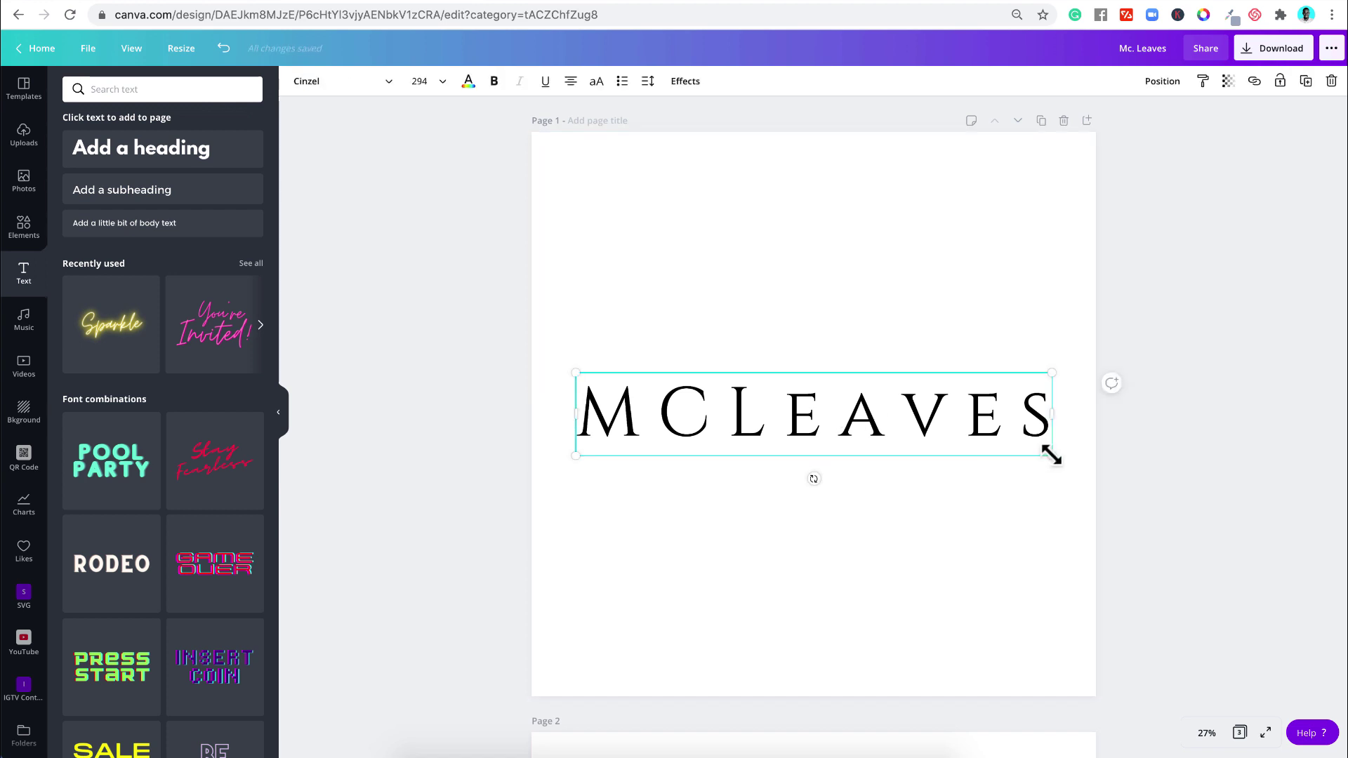
pyautogui.moveTo(1052, 455); pyautogui.dragTo(1061, 462)
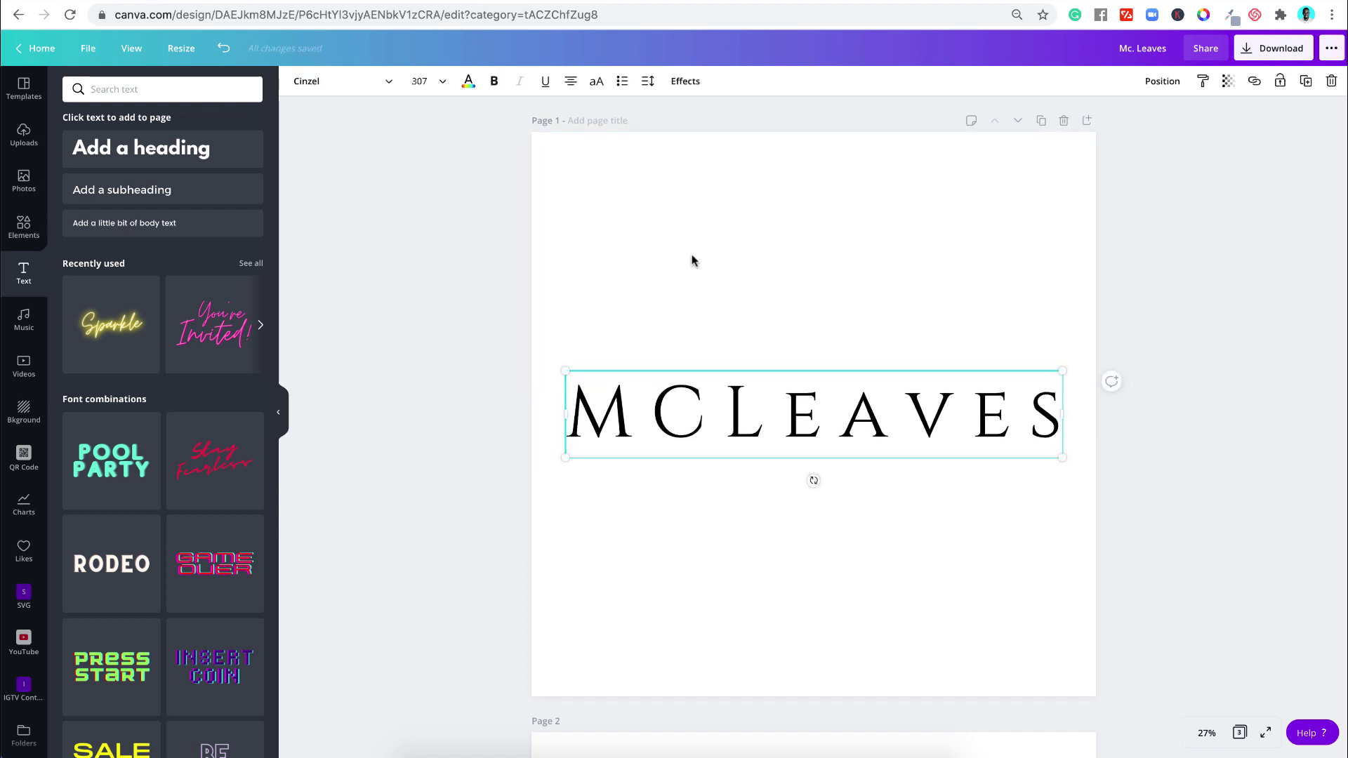
# Step: Apply the Hollow effect with thickness 100 to the text and make it bold
pyautogui.click(681, 83)
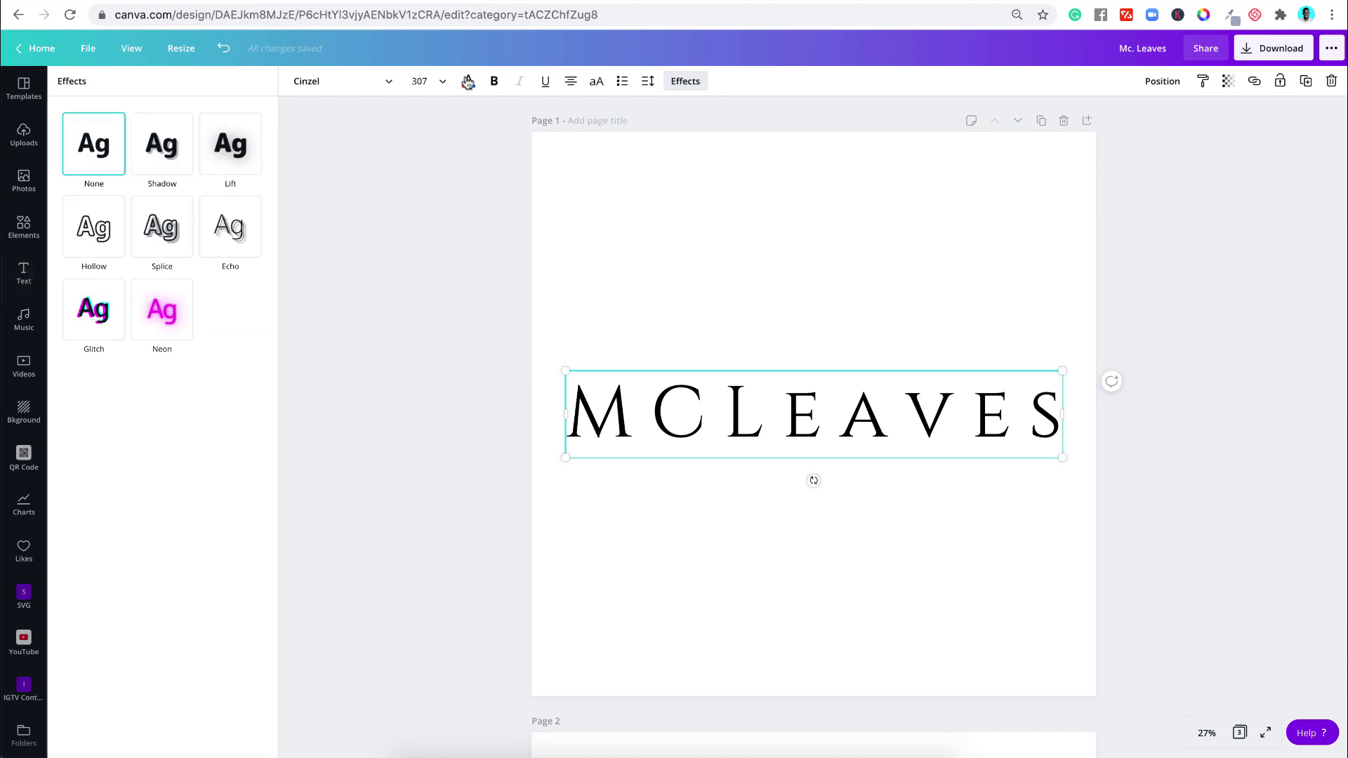
pyautogui.click(107, 260)
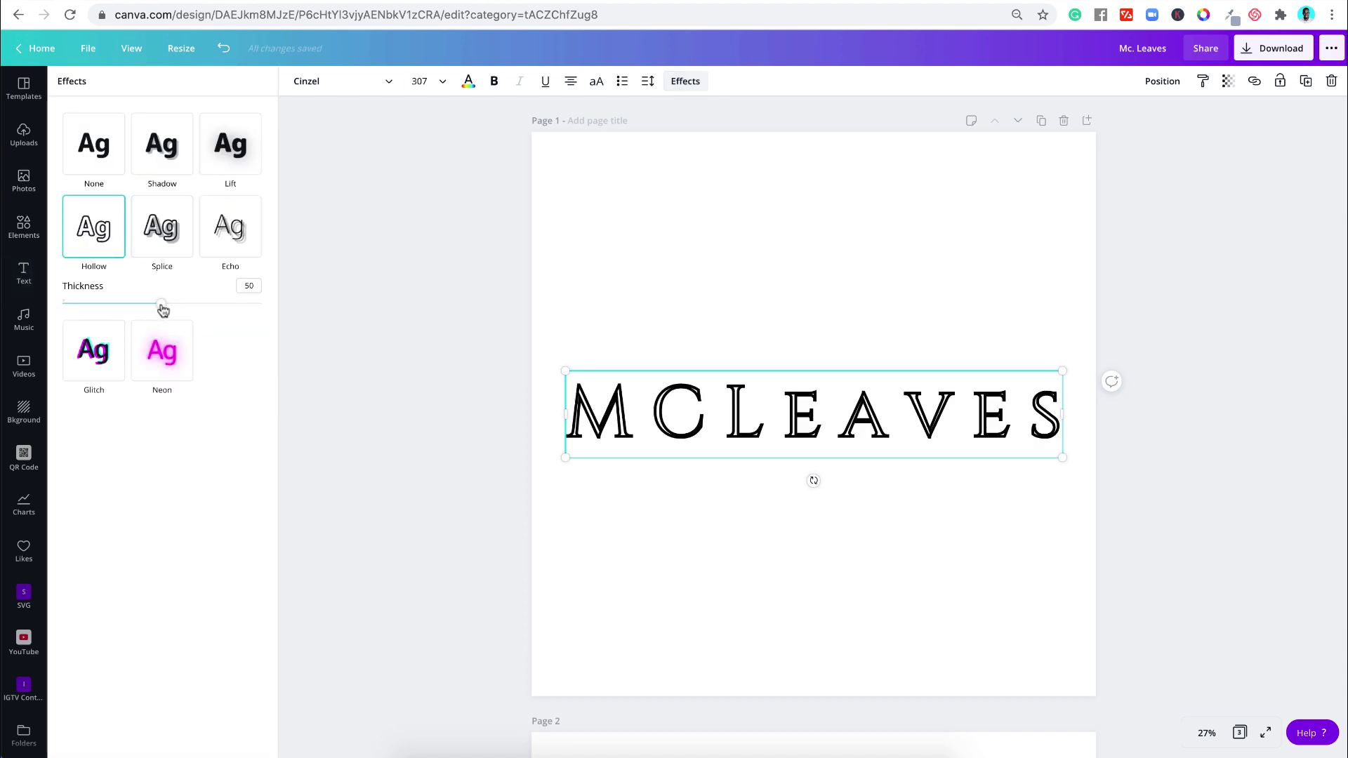
pyautogui.moveTo(162, 303); pyautogui.dragTo(280, 331)
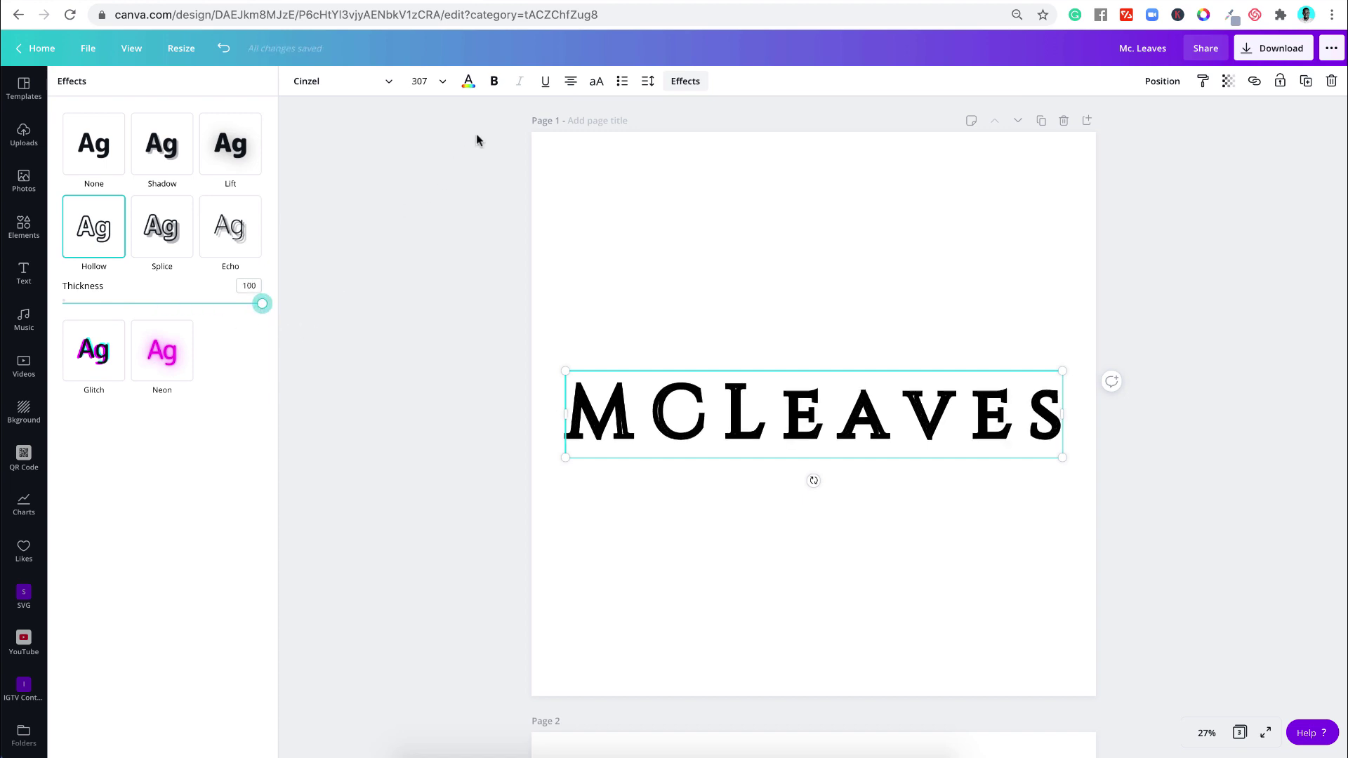
pyautogui.click(493, 81)
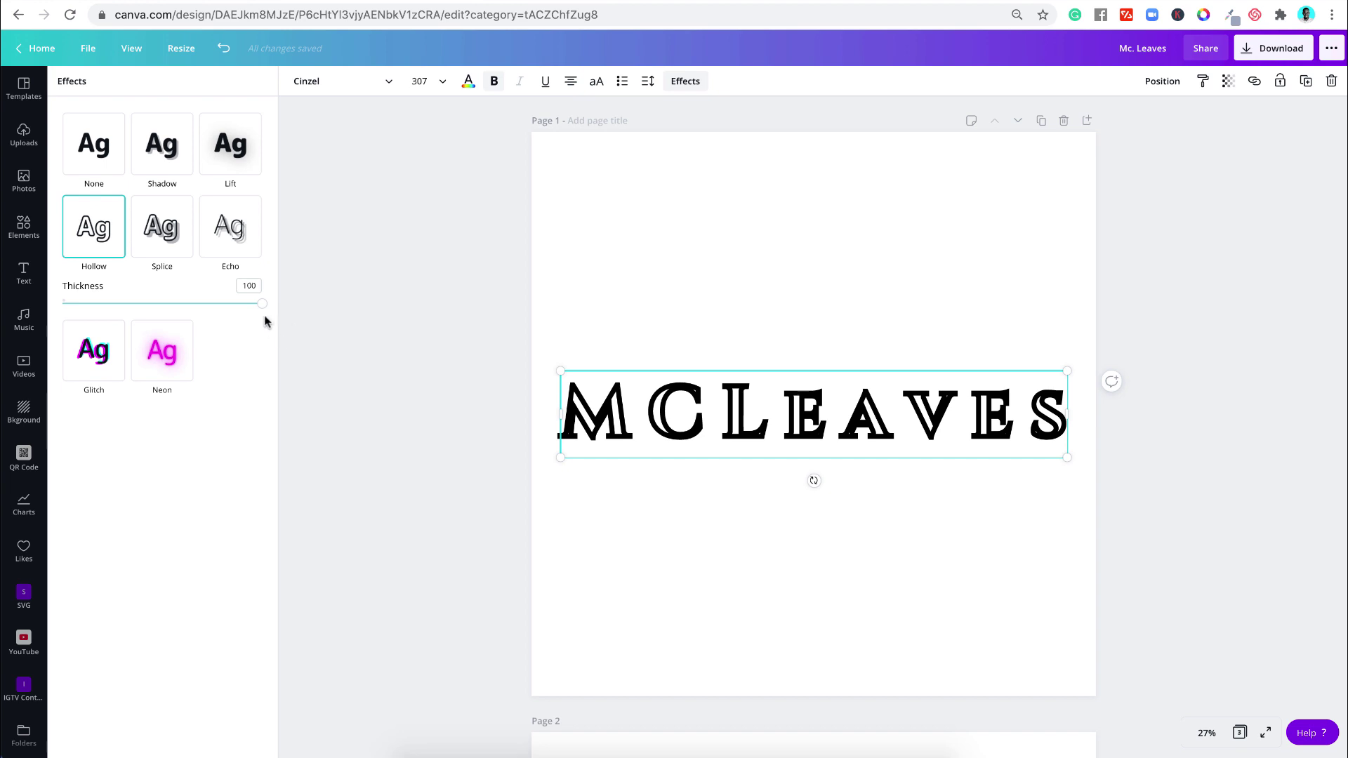
pyautogui.moveTo(262, 304); pyautogui.dragTo(436, 298)
pyautogui.press('Escape')
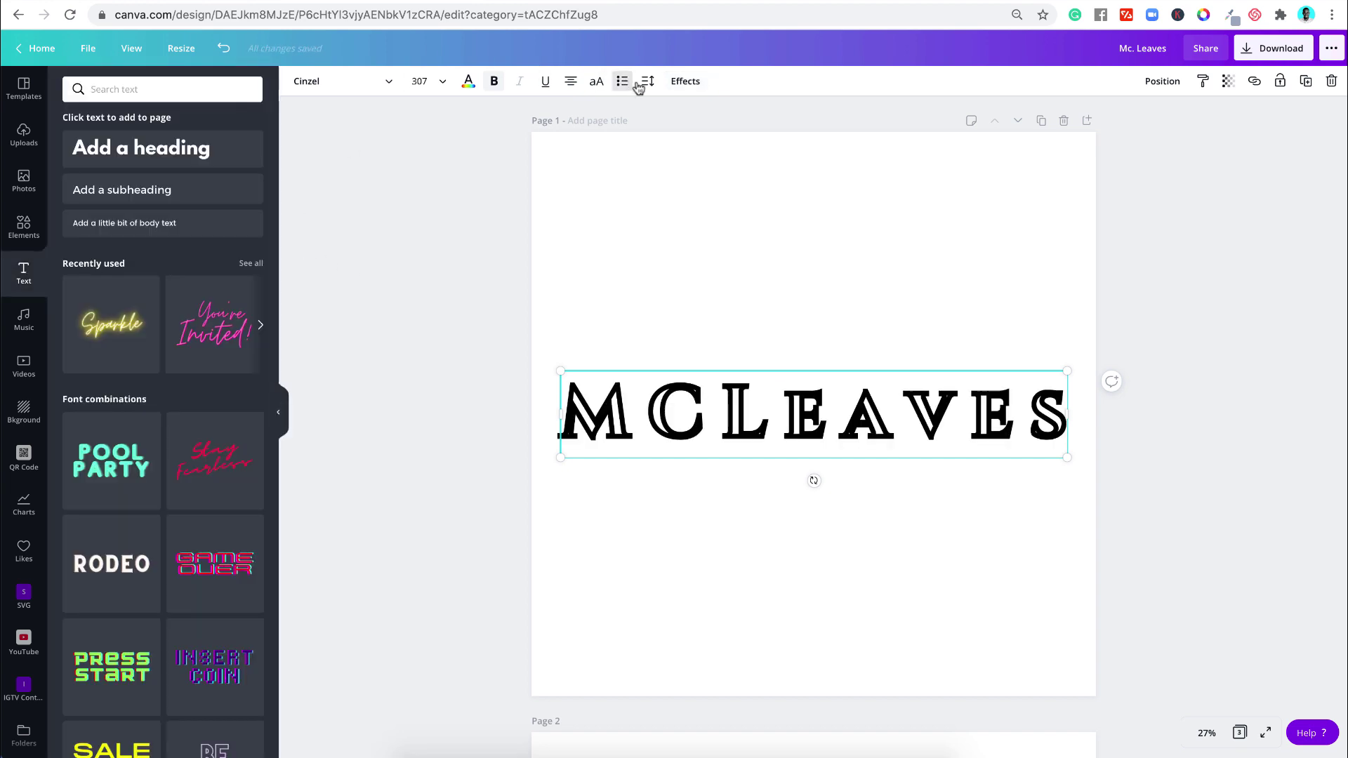
# Step: Reset the text effect to None, then reapply Hollow to the bold text with thickness 38
pyautogui.click(685, 81)
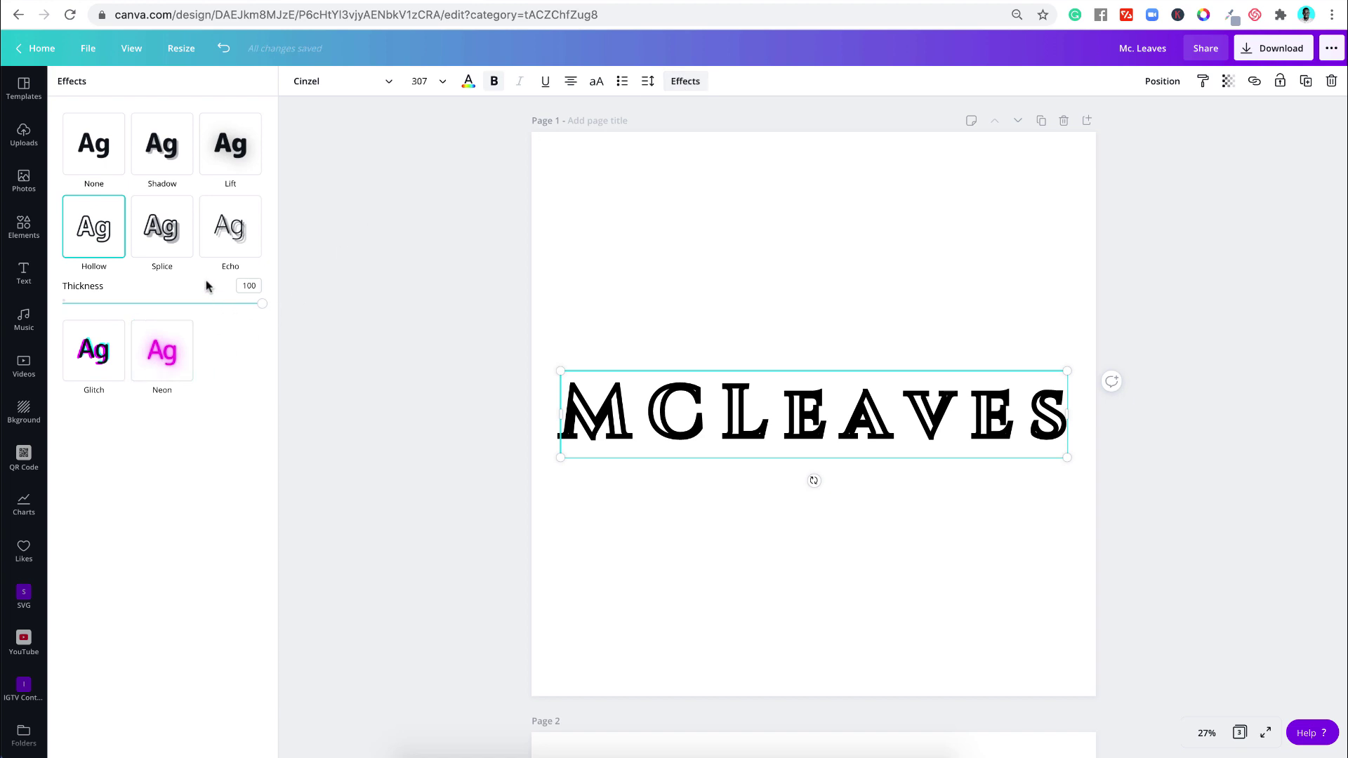
pyautogui.click(94, 166)
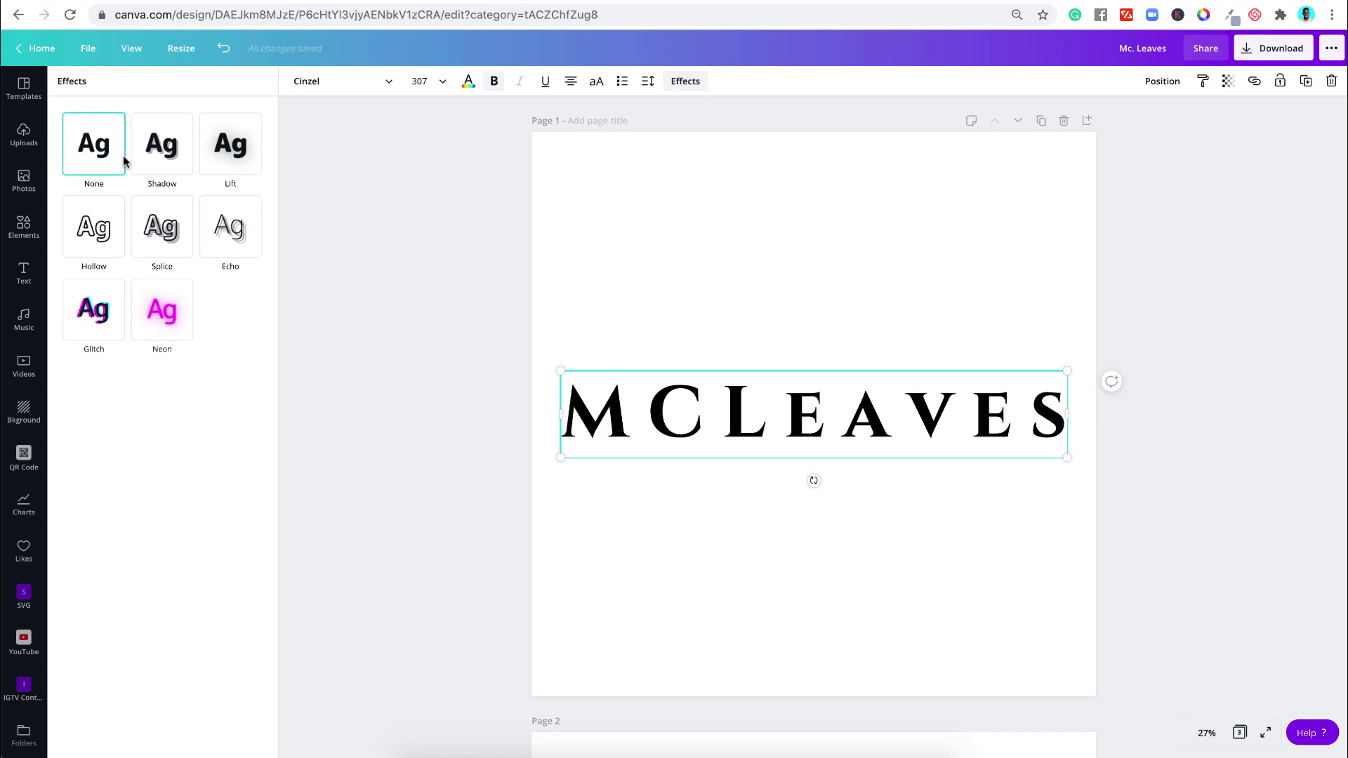
pyautogui.click(494, 83)
pyautogui.click(493, 83)
pyautogui.click(97, 238)
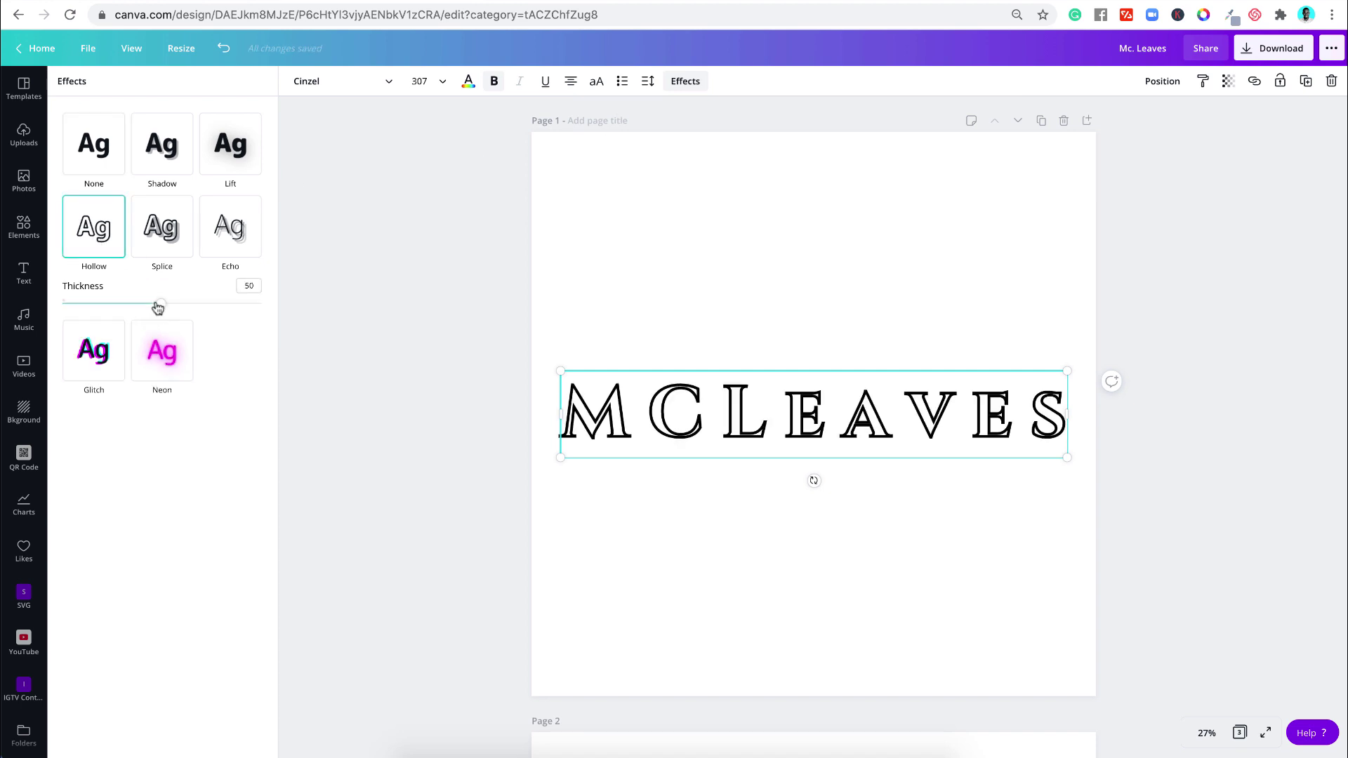
pyautogui.moveTo(158, 306)
pyautogui.mouseDown()
pyautogui.moveTo(327, 310)
pyautogui.moveTo(137, 304)
pyautogui.mouseUp()
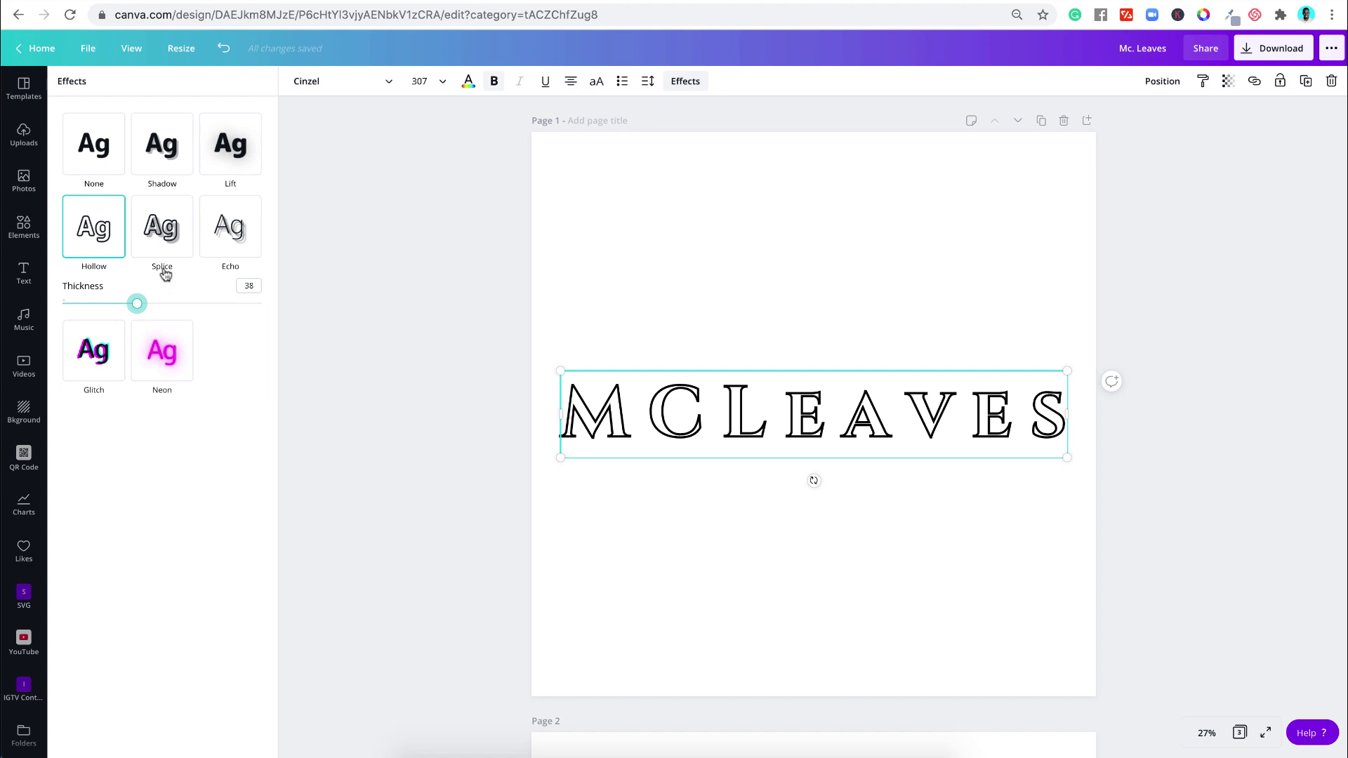
# Step: Preview the Splice effect, remove bold from the text and reapply Hollow with thickness 100
pyautogui.click(158, 239)
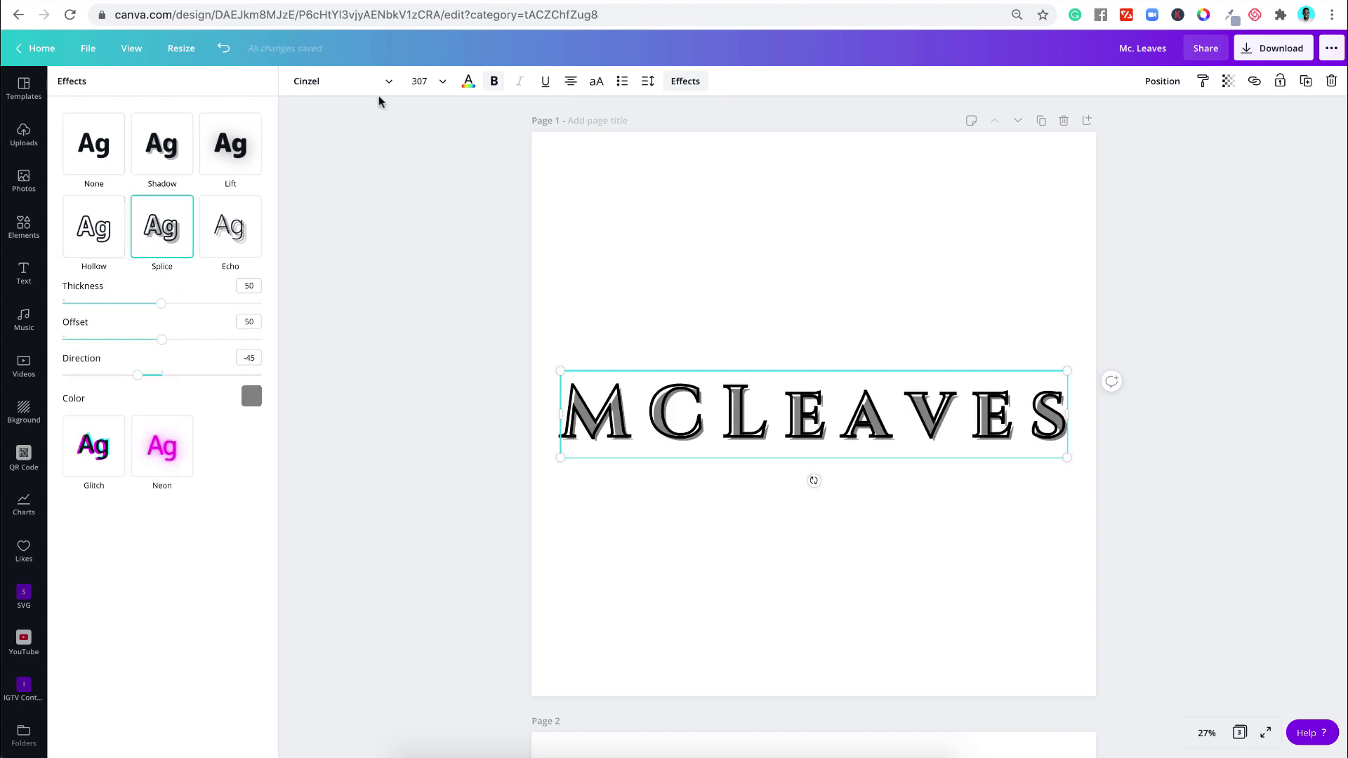
pyautogui.click(493, 80)
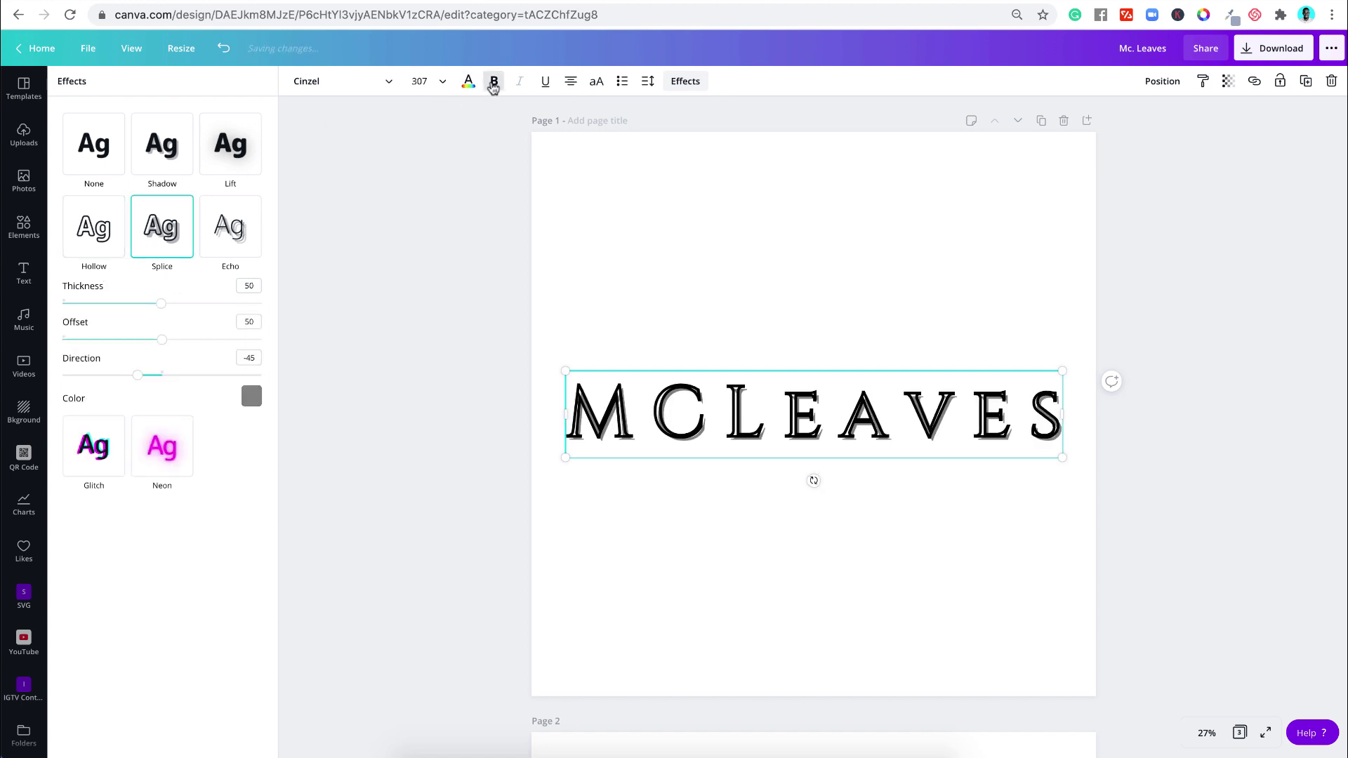
pyautogui.click(101, 252)
pyautogui.moveTo(162, 308); pyautogui.dragTo(369, 318)
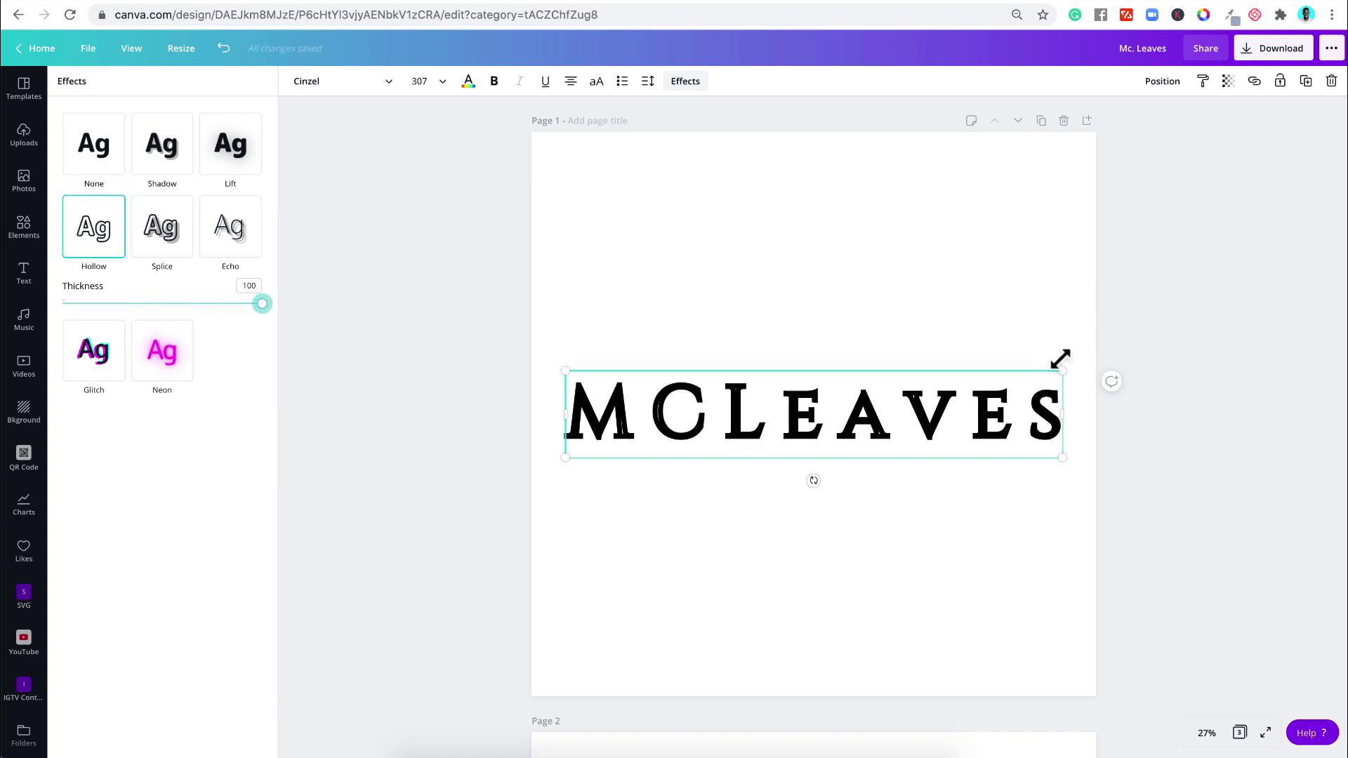
pyautogui.click(1161, 358)
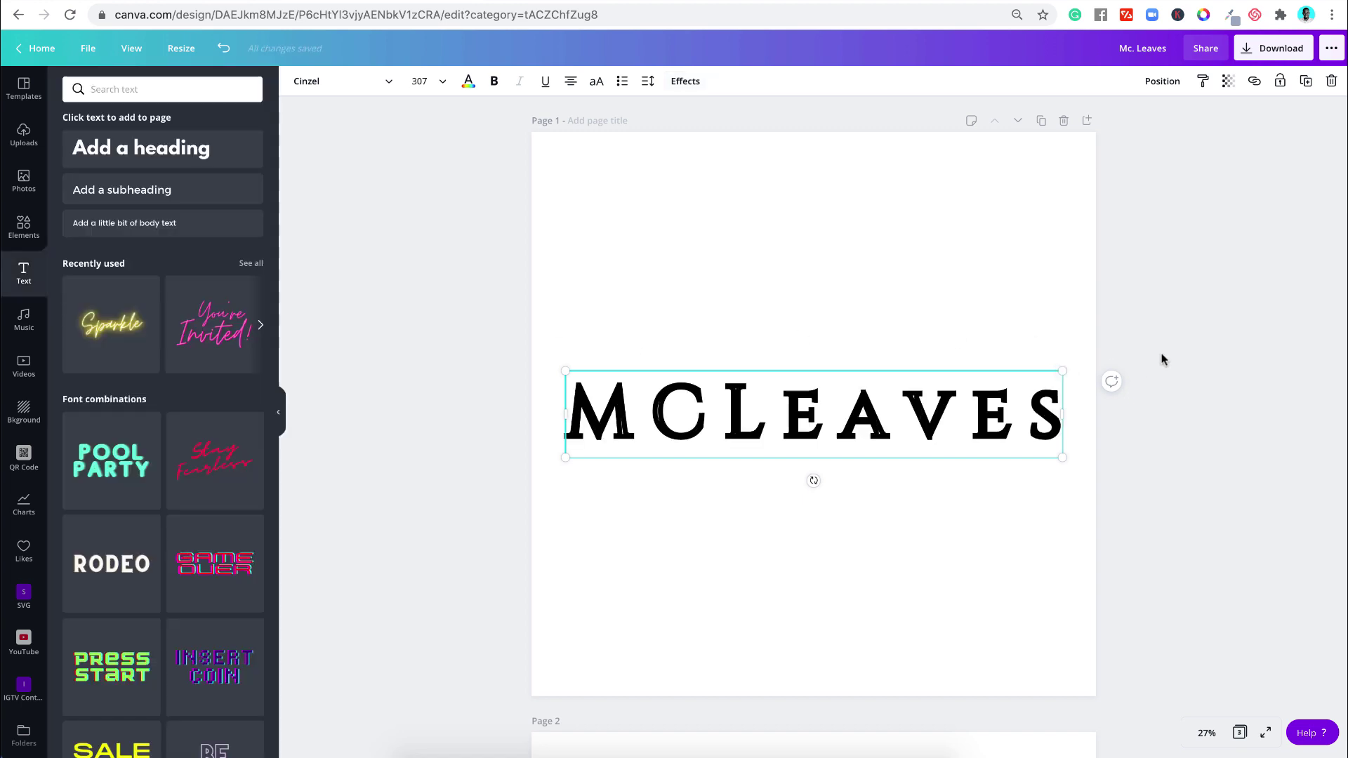
pyautogui.click(837, 405)
pyautogui.click(1026, 421)
pyautogui.click(1025, 419)
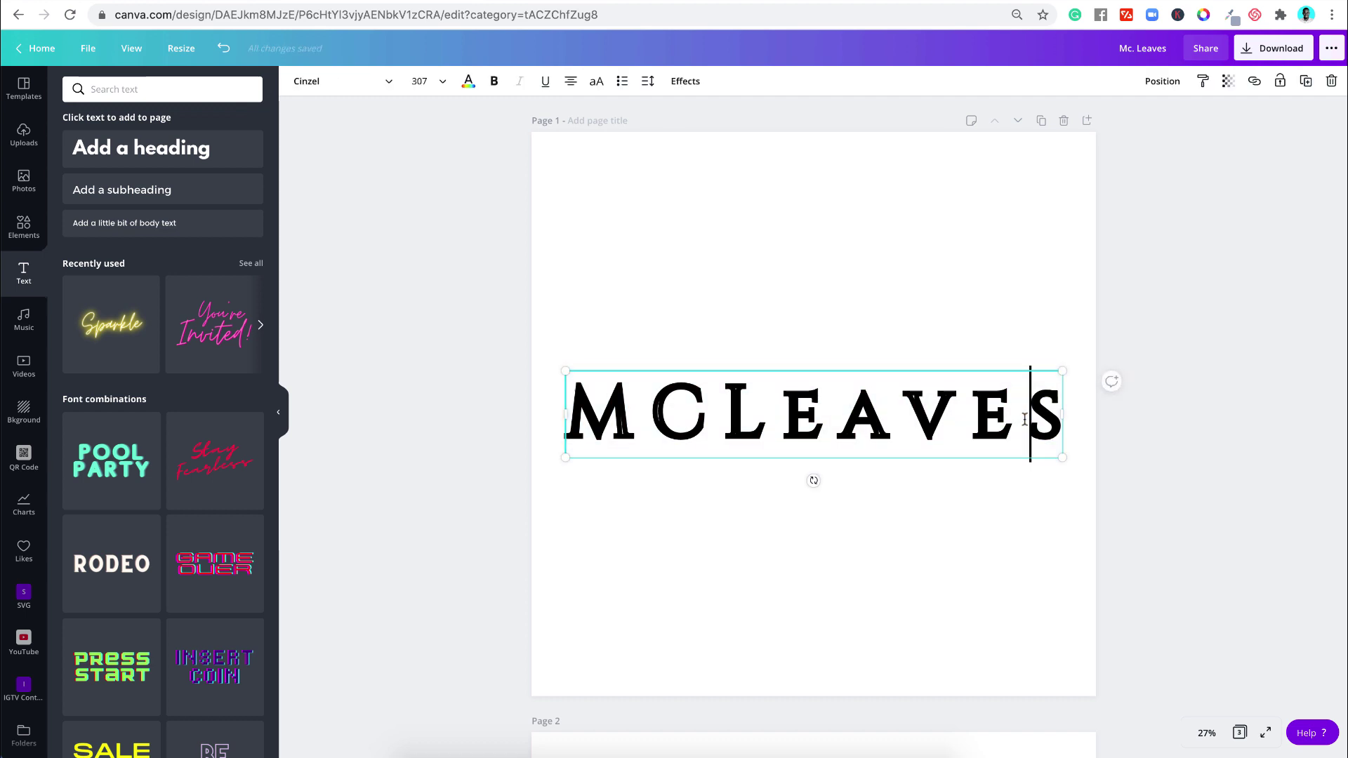
pyautogui.click(1188, 376)
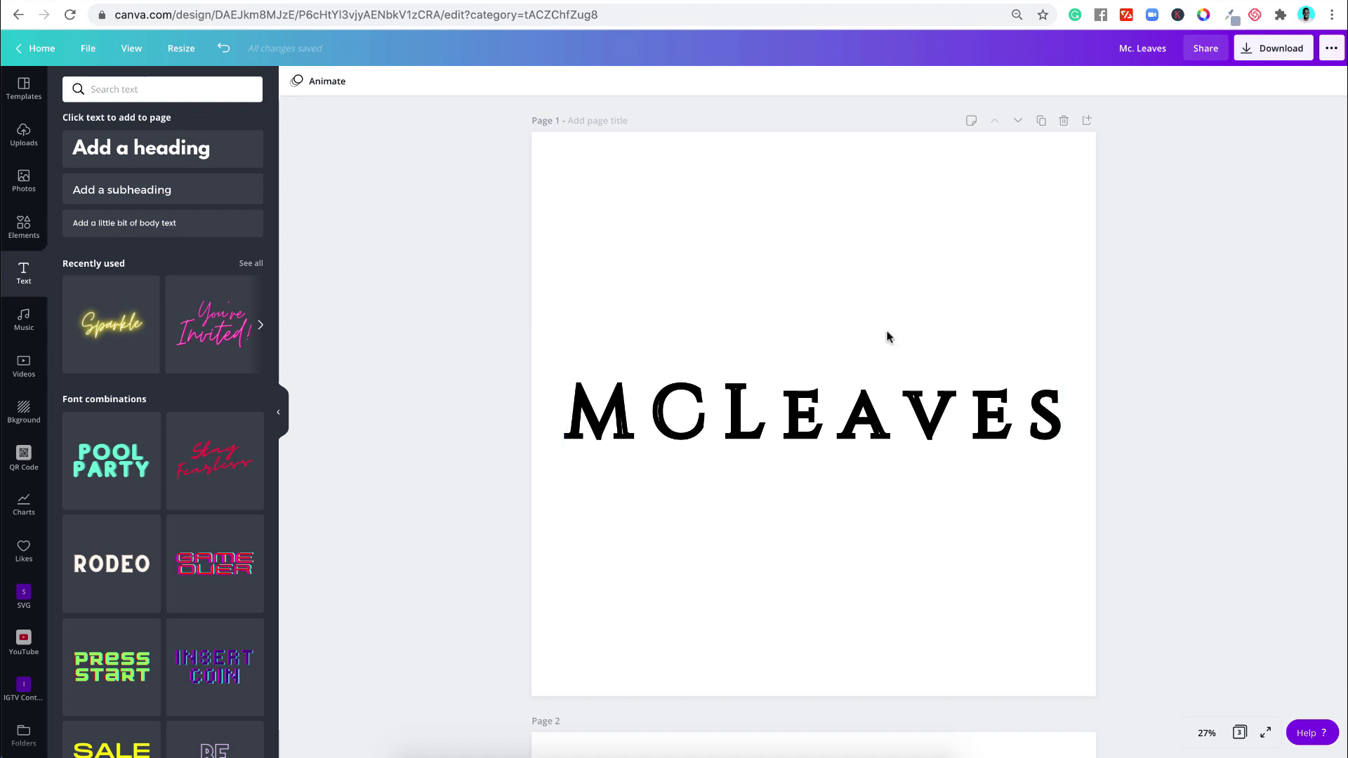
# Step: Convert the spaced lettering to all uppercase
pyautogui.click(863, 410)
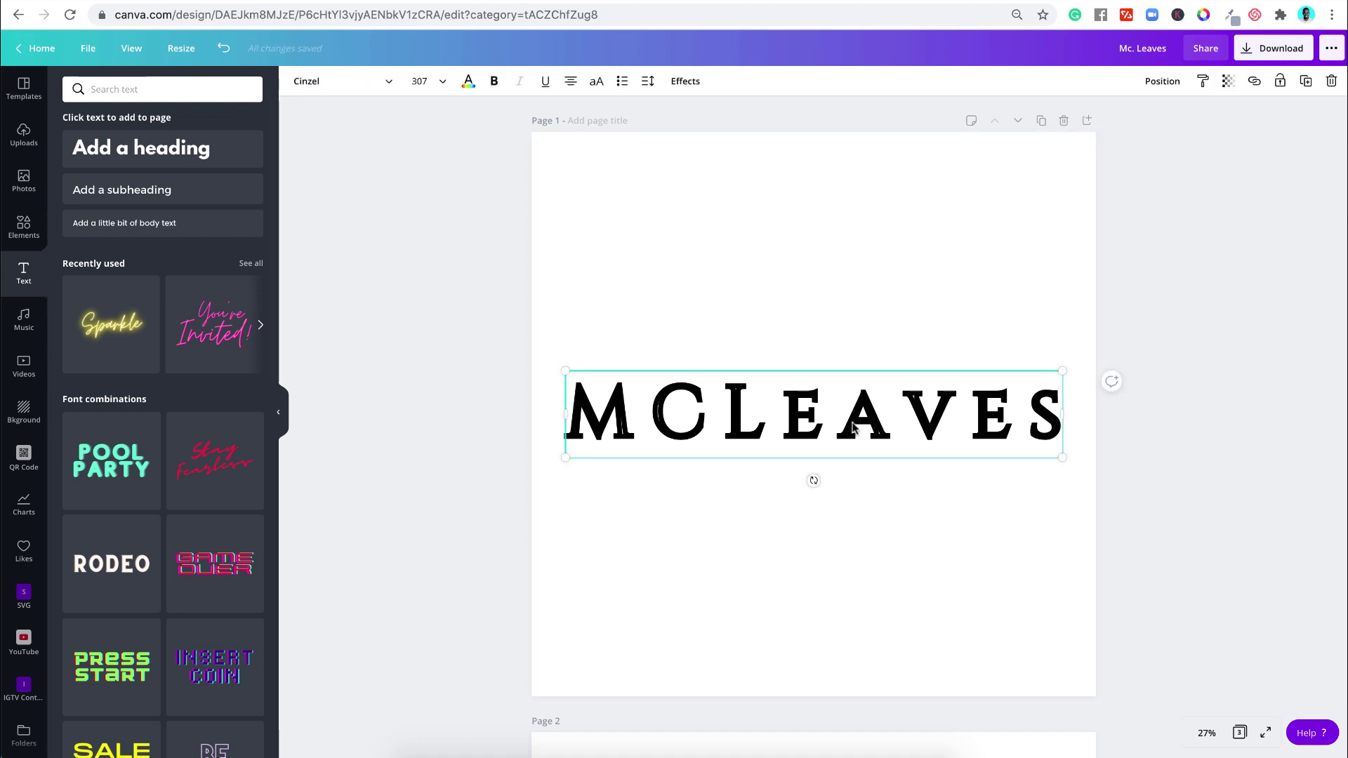
pyautogui.click(596, 80)
pyautogui.click(789, 359)
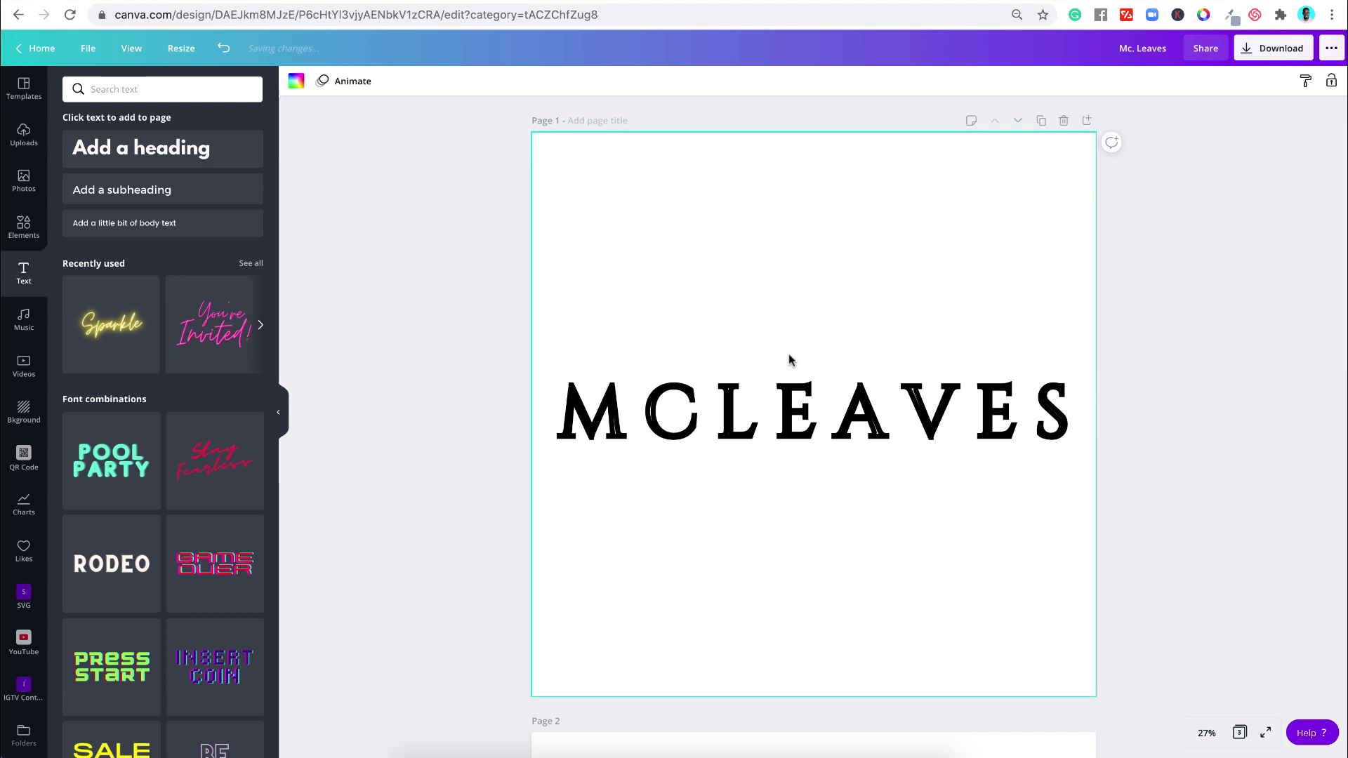
pyautogui.click(798, 405)
pyautogui.click(794, 296)
# Step: Recolour the lettering with the dark blue from the document colors
pyautogui.click(727, 414)
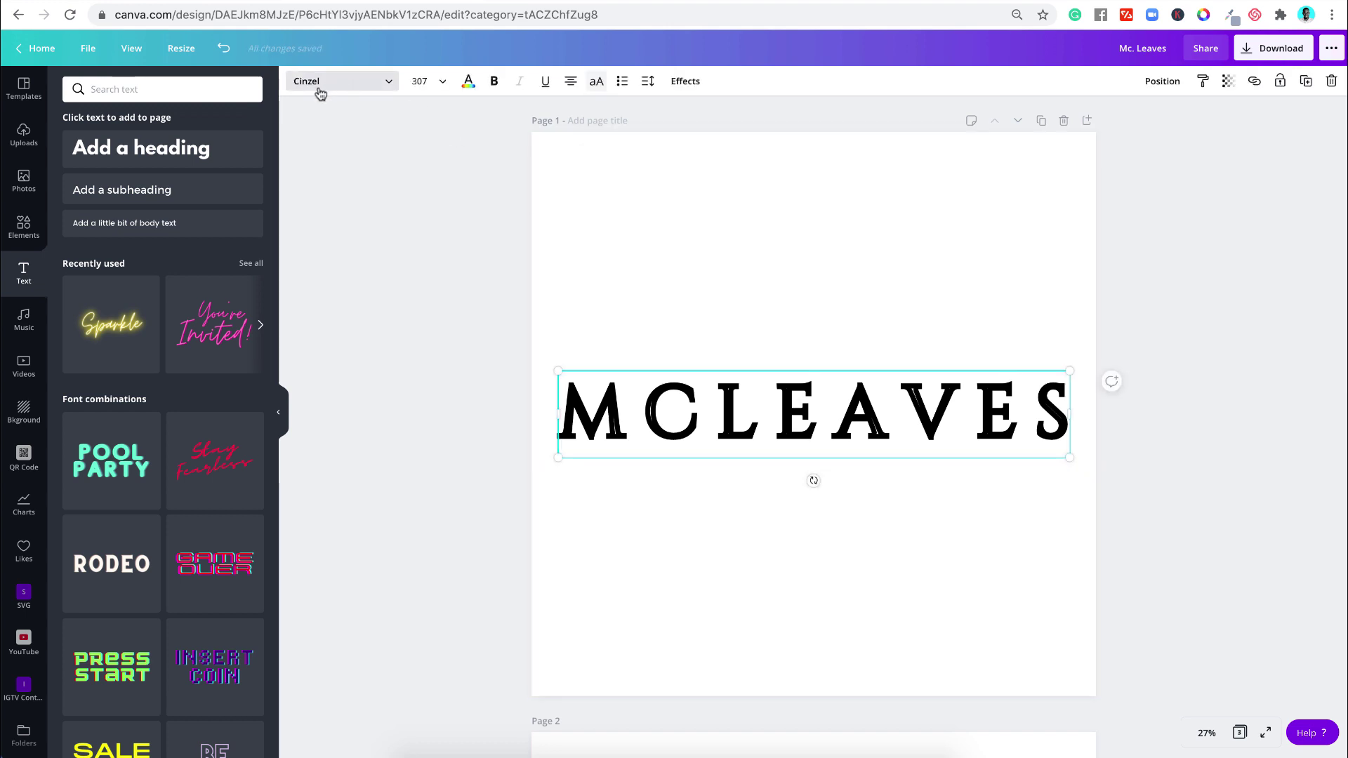
pyautogui.click(468, 83)
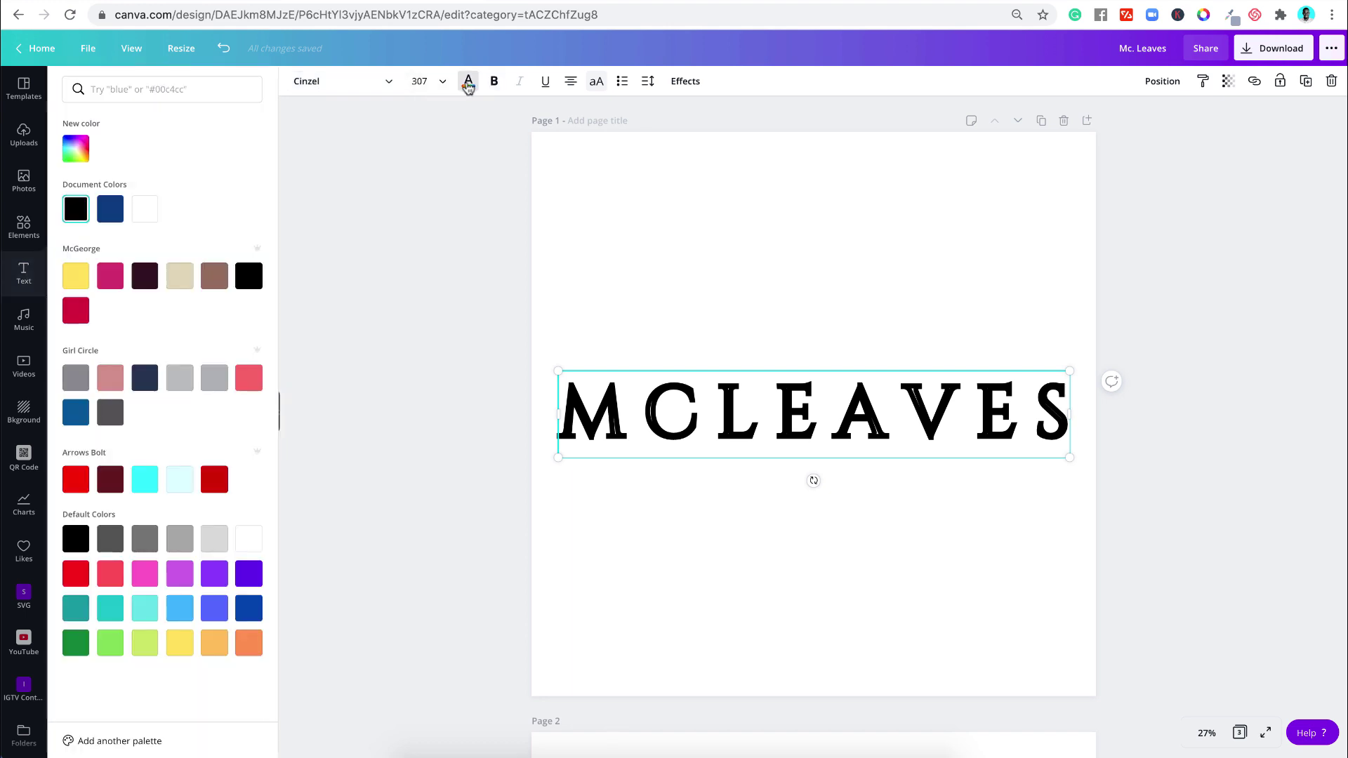
pyautogui.click(112, 212)
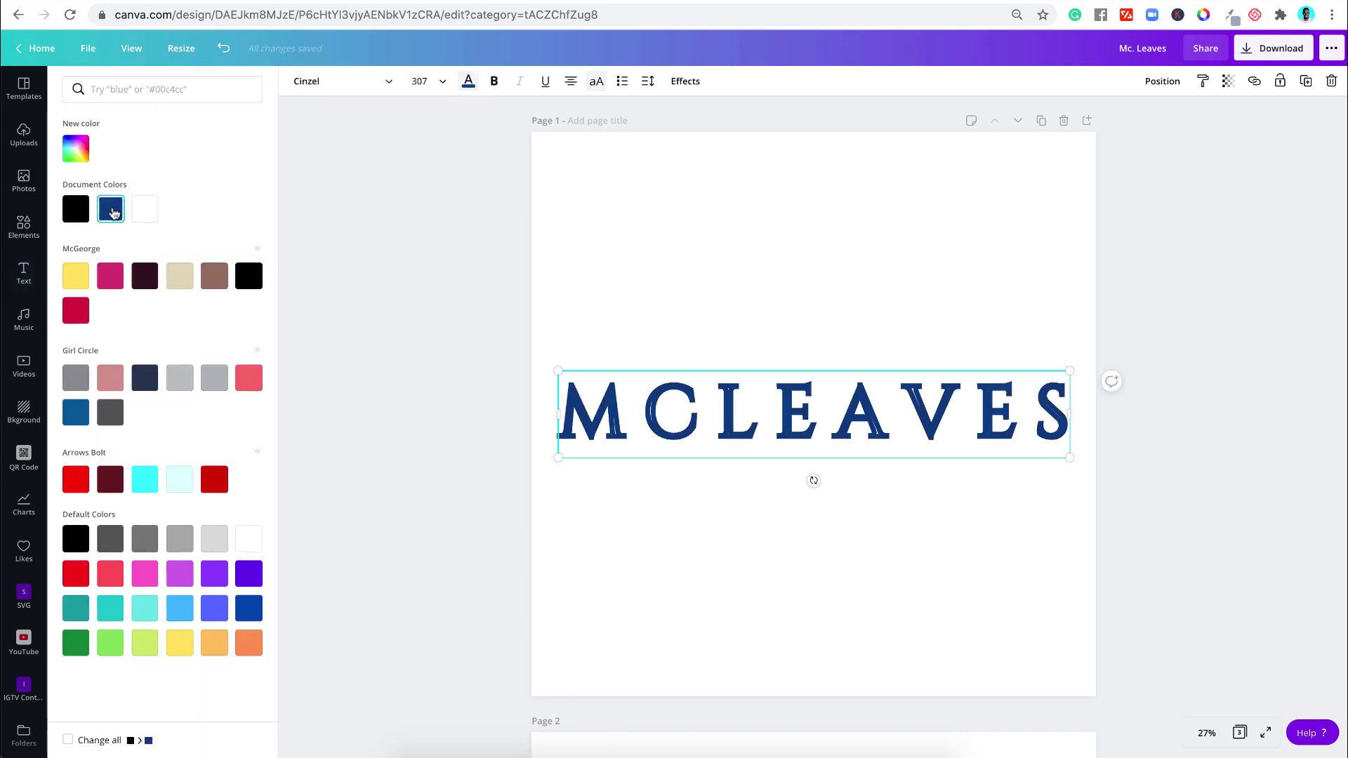
pyautogui.click(440, 263)
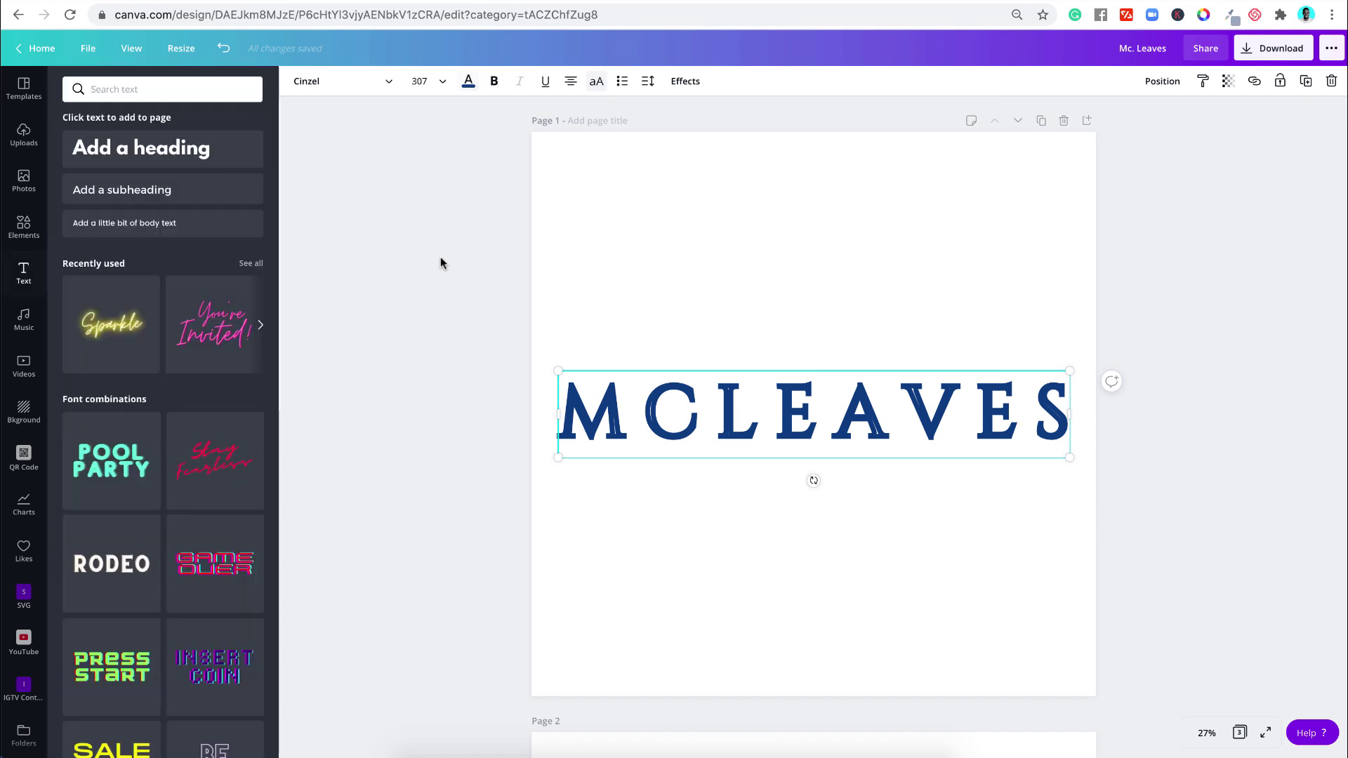
pyautogui.click(1117, 292)
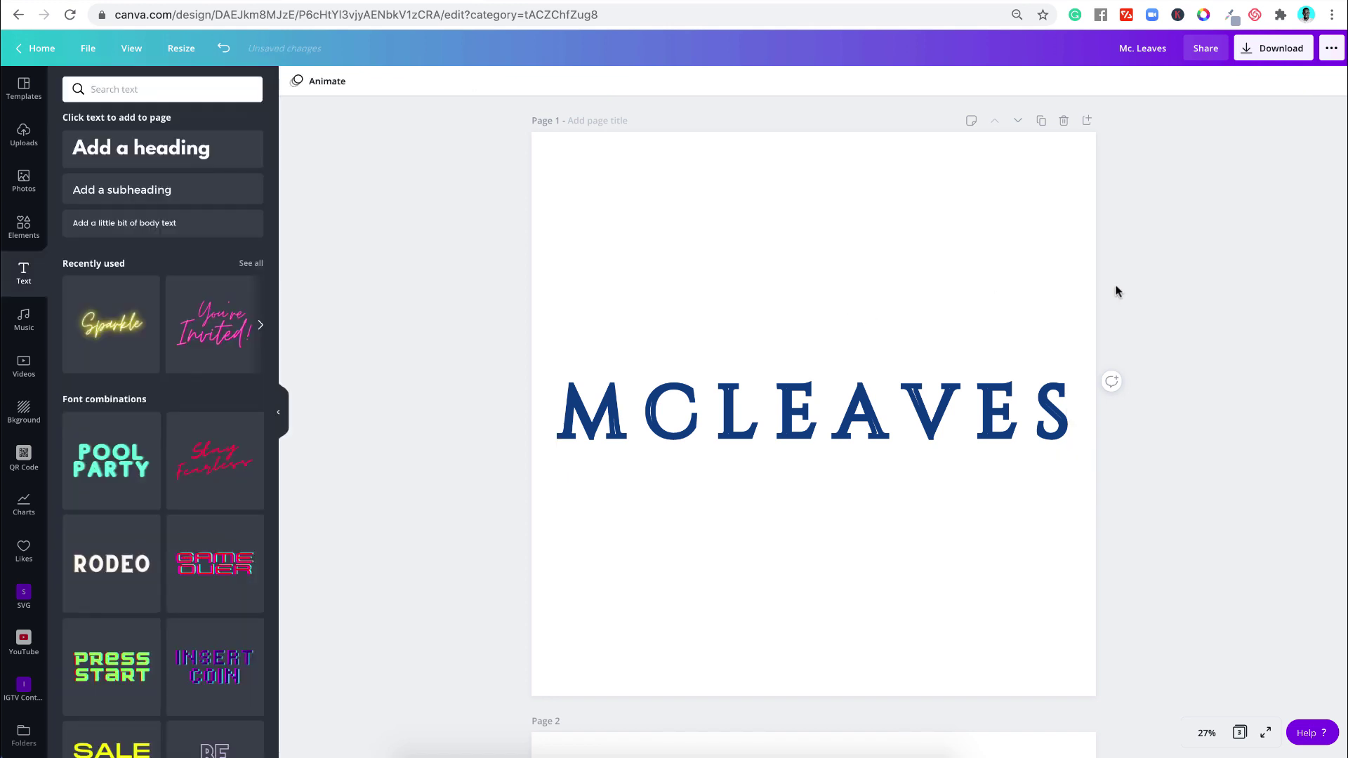
pyautogui.click(862, 423)
pyautogui.click(1204, 341)
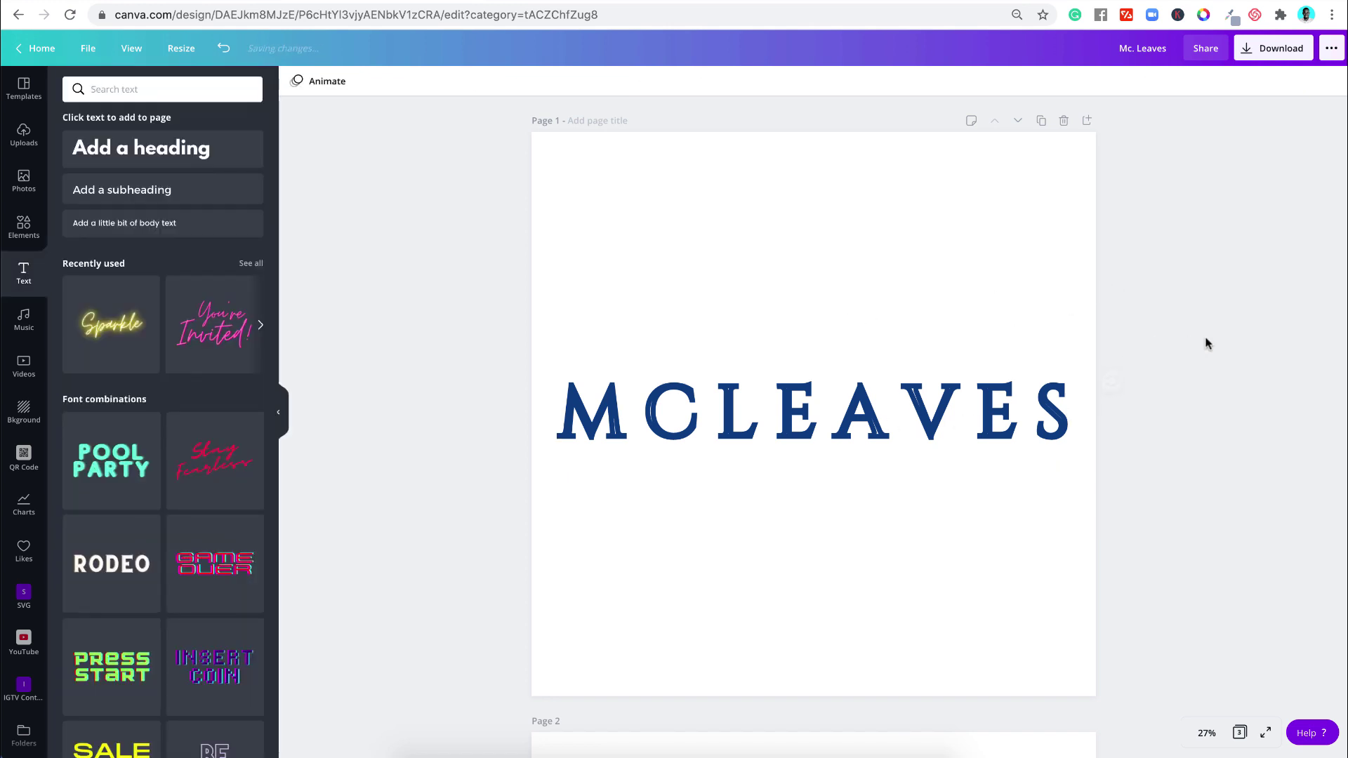
pyautogui.doubleClick(845, 431)
# Step: Set up the design's download as a PNG with a transparent background
pyautogui.click(1259, 59)
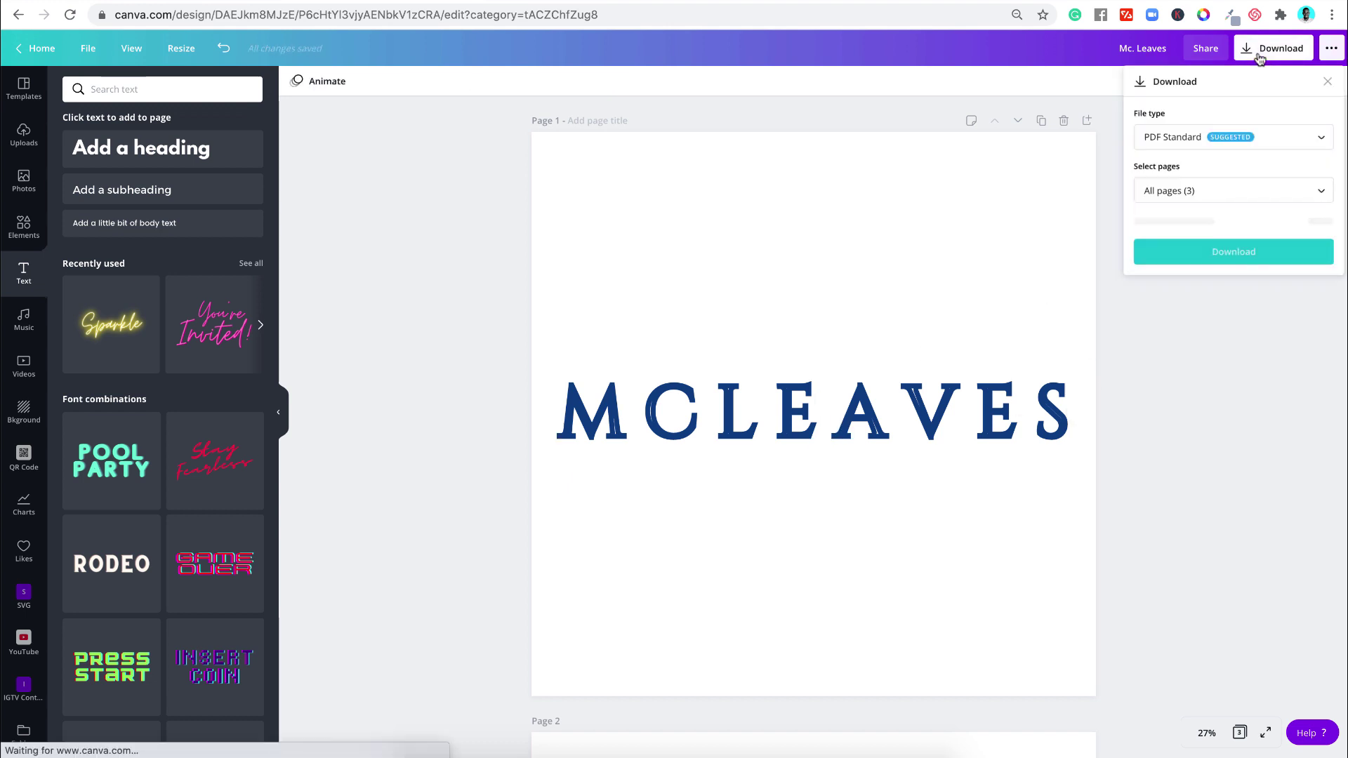
pyautogui.click(1180, 137)
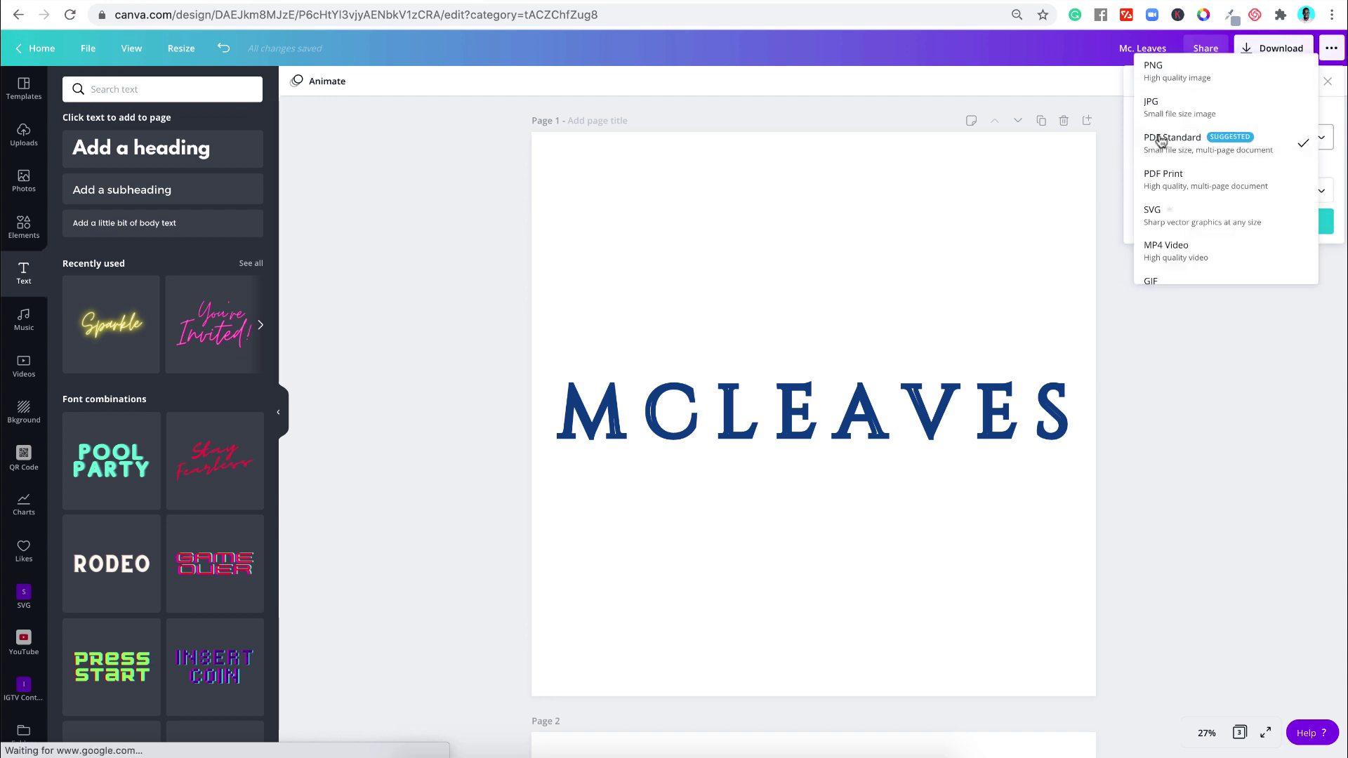
pyautogui.click(1166, 73)
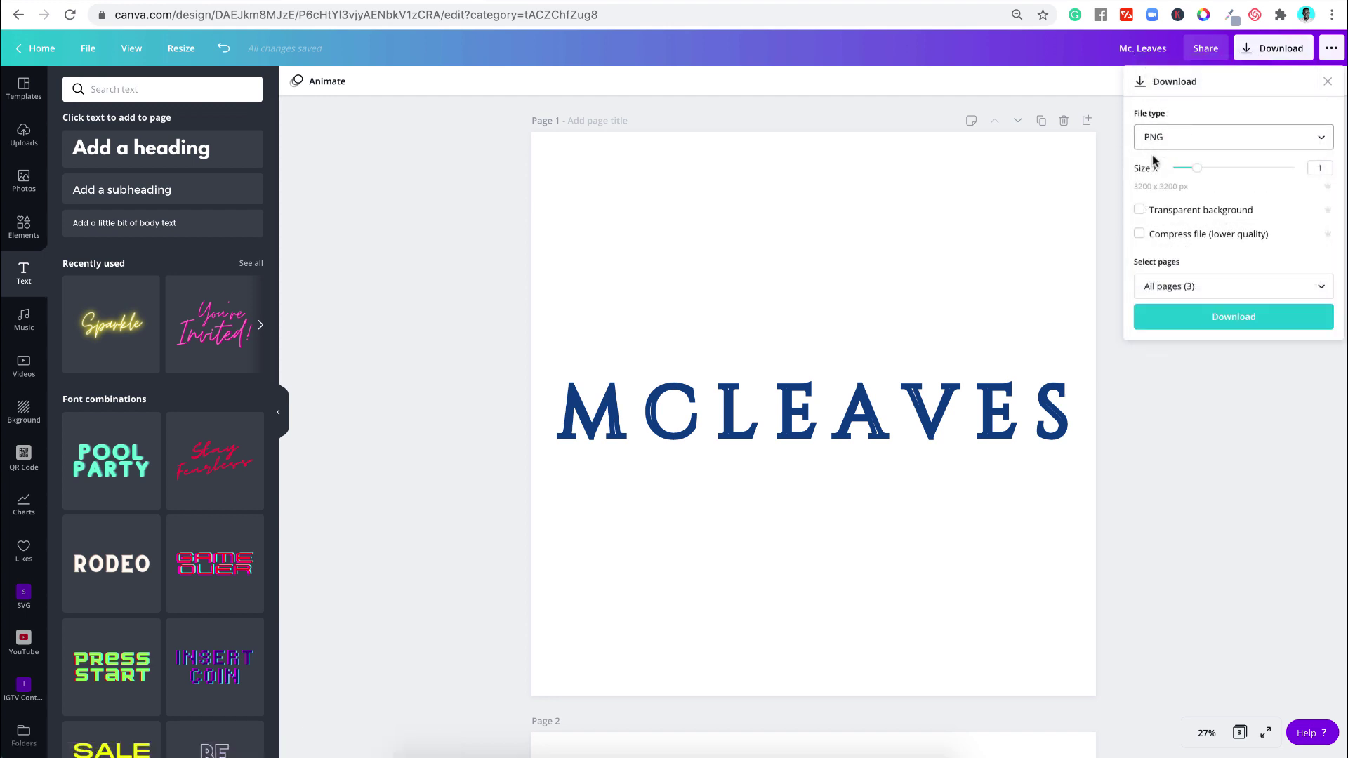
pyautogui.click(1146, 211)
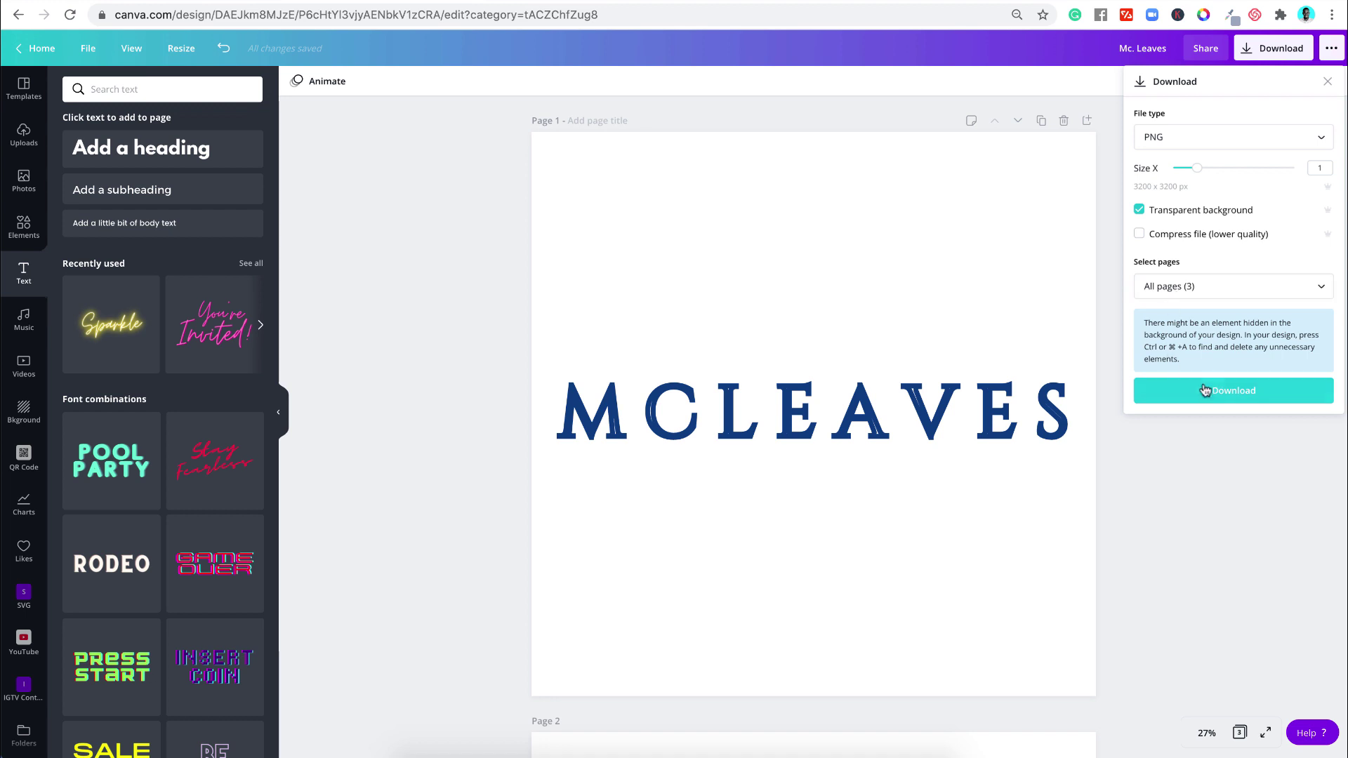
# Step: Limit the download to Page 1, download the file and dismiss the saved-design dialog
pyautogui.click(1163, 289)
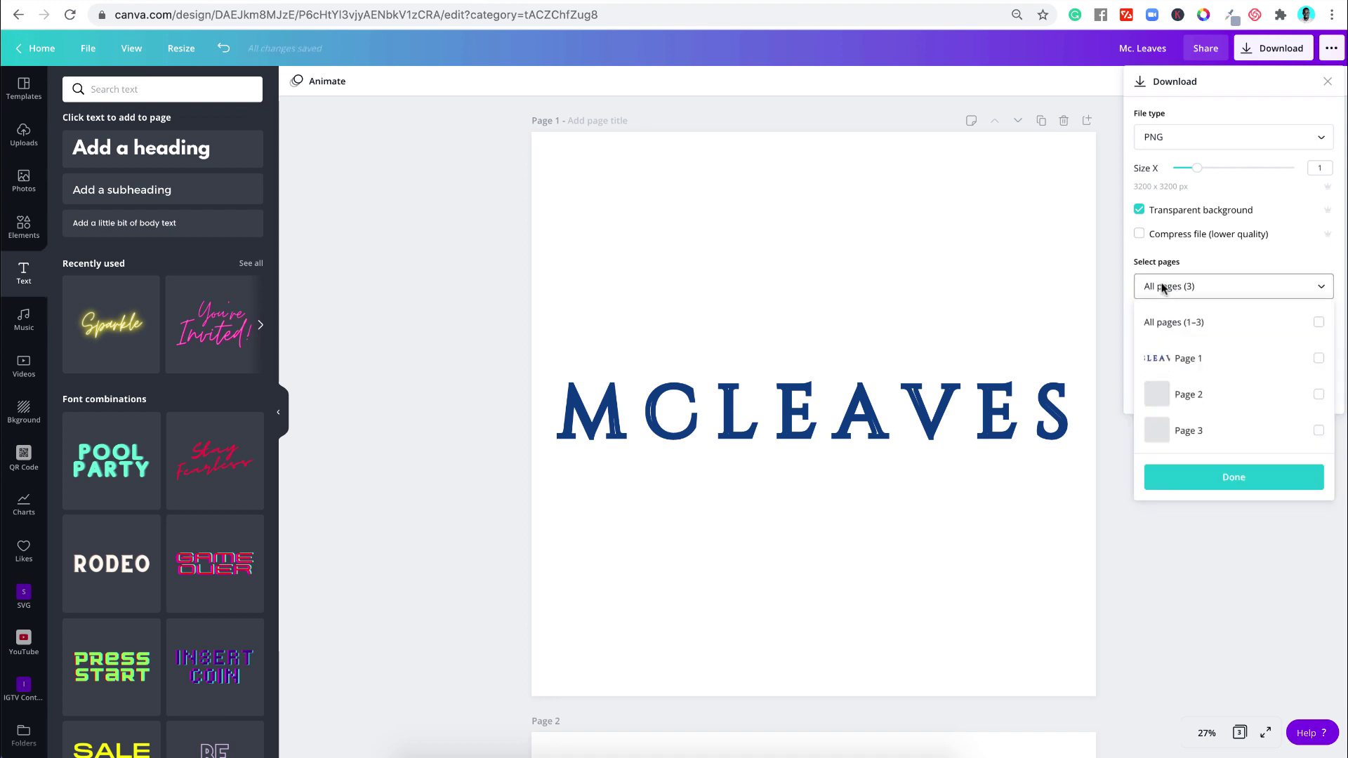
pyautogui.click(1190, 362)
pyautogui.click(1203, 470)
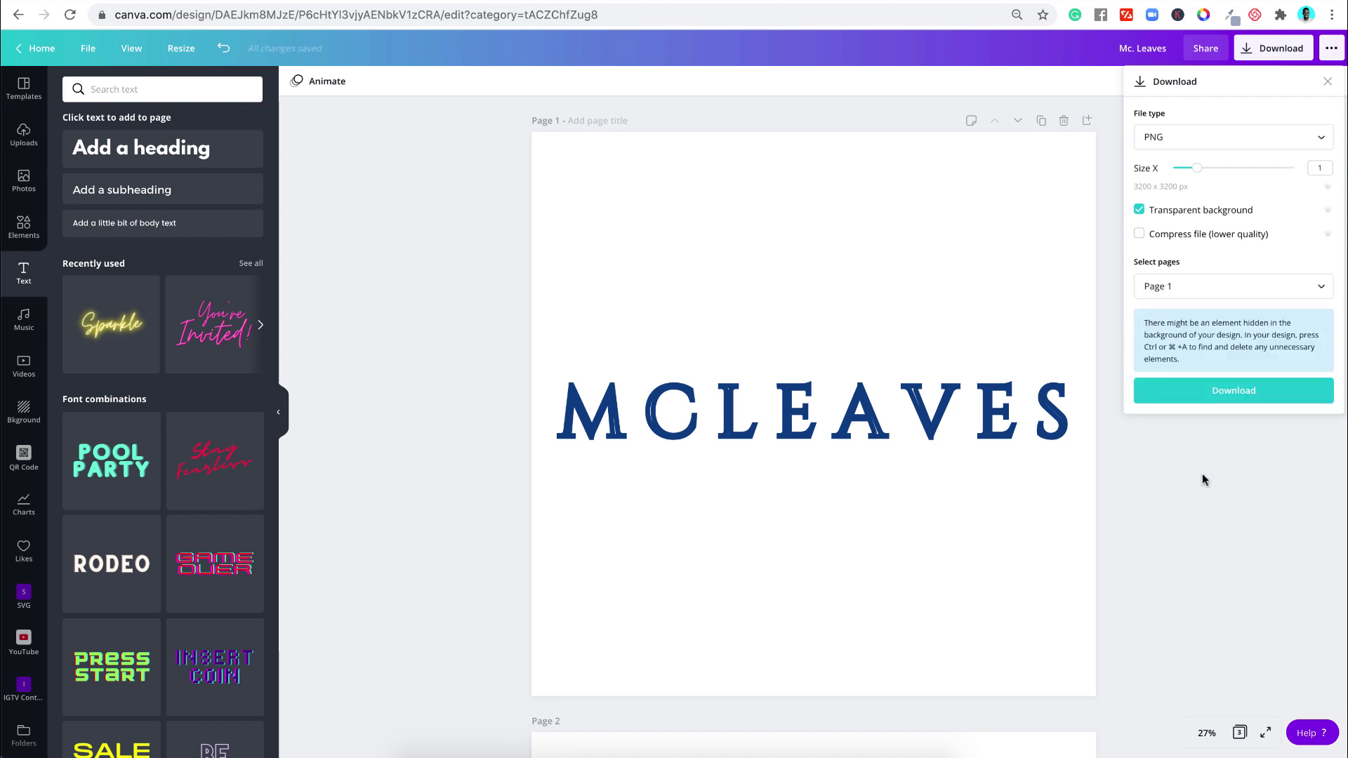
pyautogui.click(1191, 399)
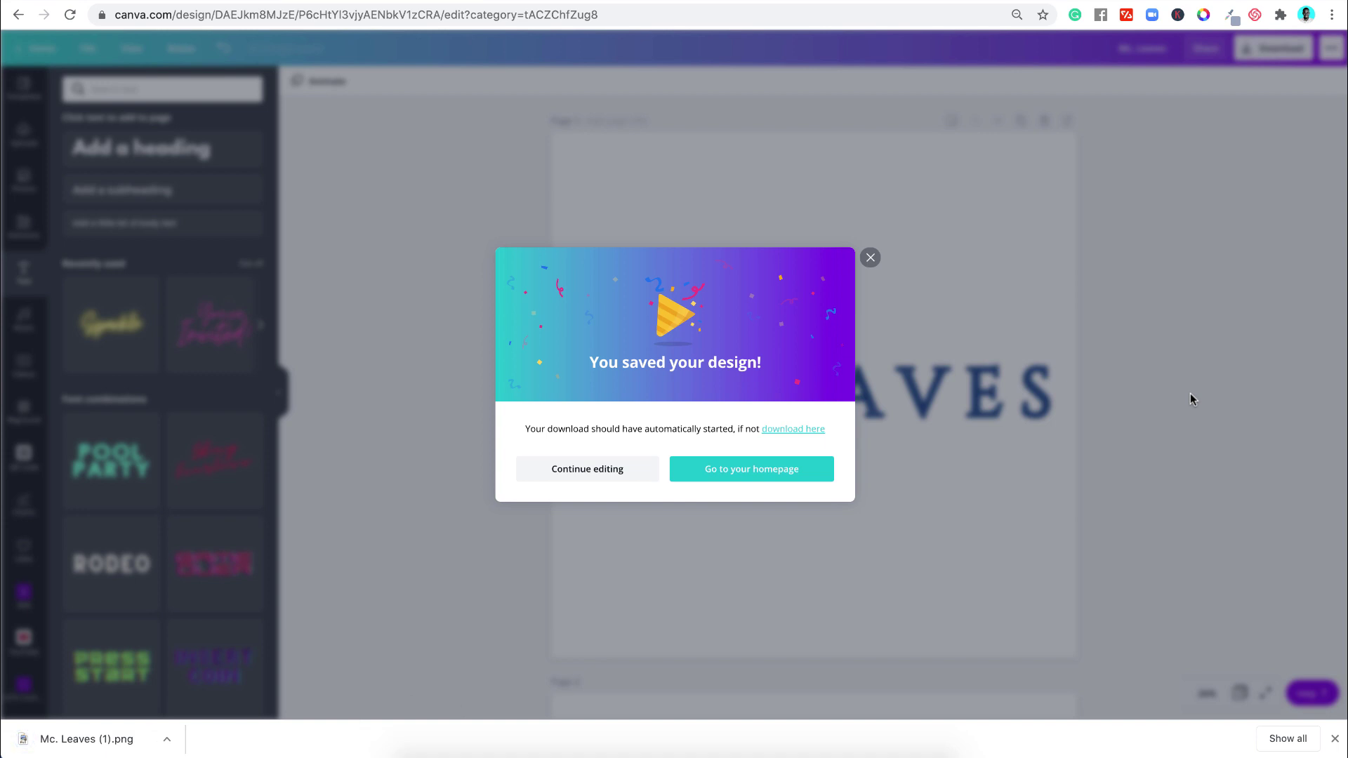
pyautogui.click(870, 259)
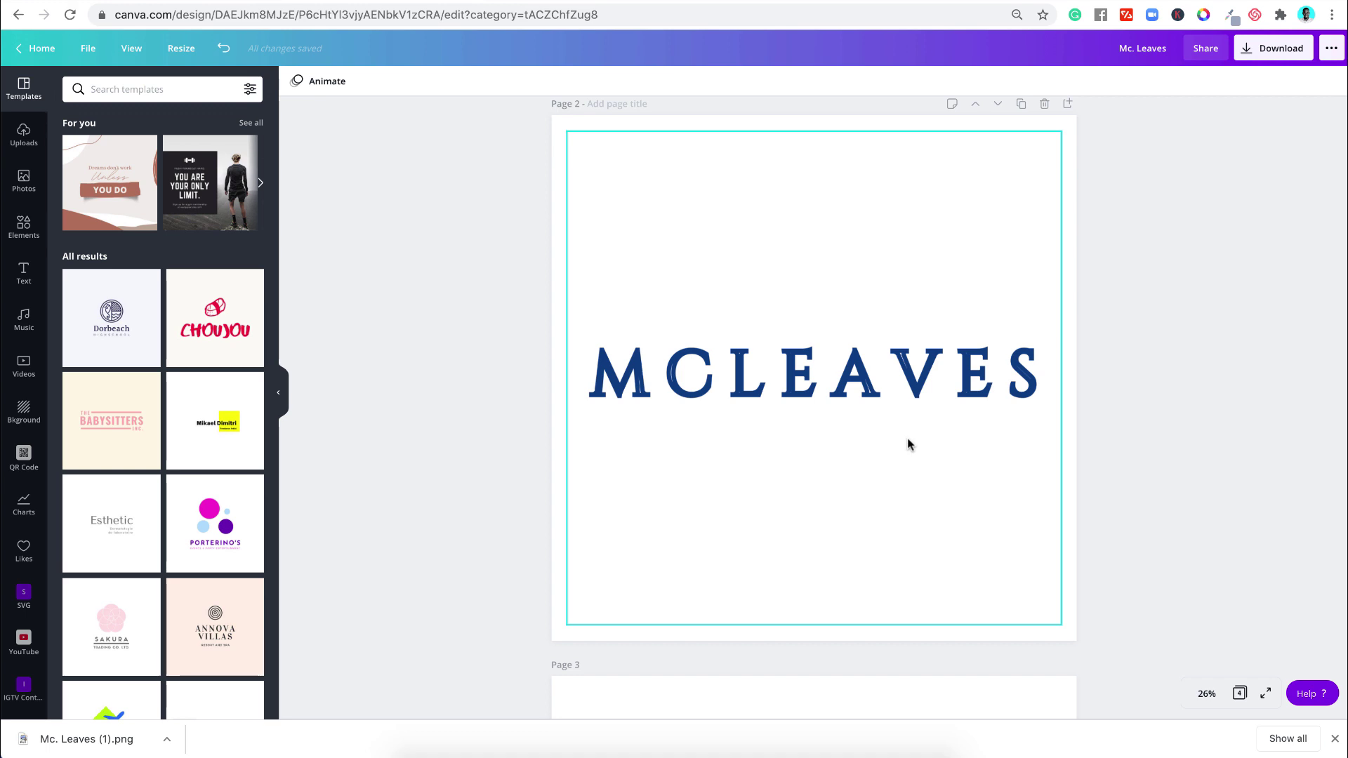
# Step: Test the wordmark image's transparency by colouring Page 2's background dark blue and yellow, and undo both colours
pyautogui.click(790, 349)
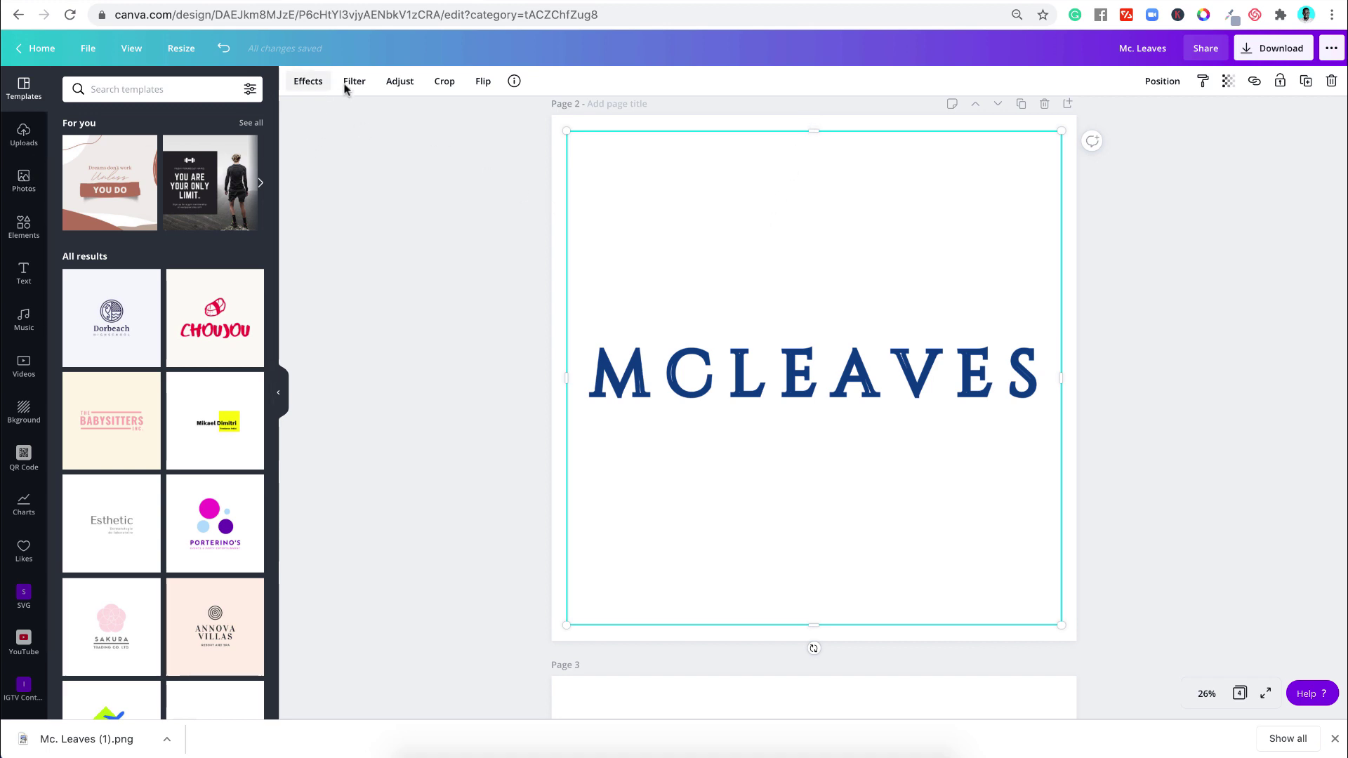
pyautogui.click(595, 121)
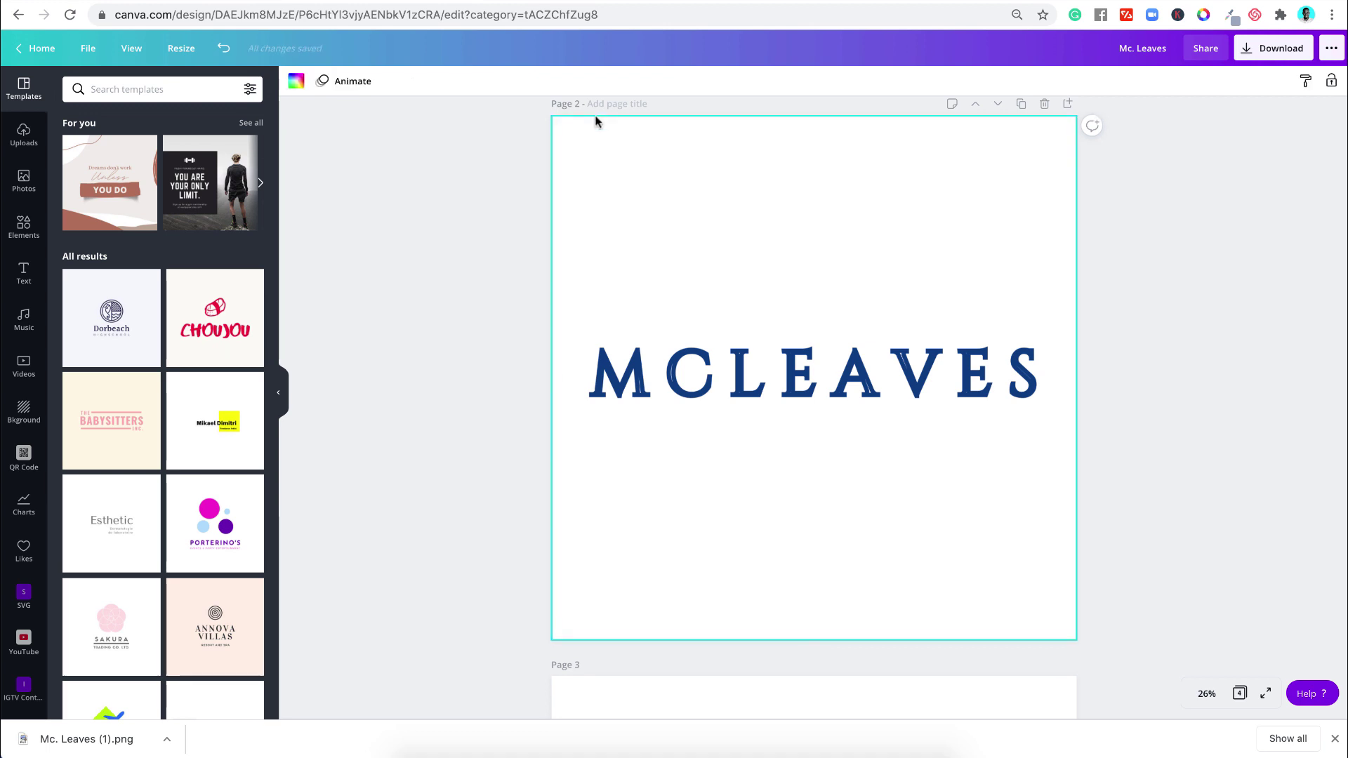
pyautogui.click(298, 82)
pyautogui.click(110, 211)
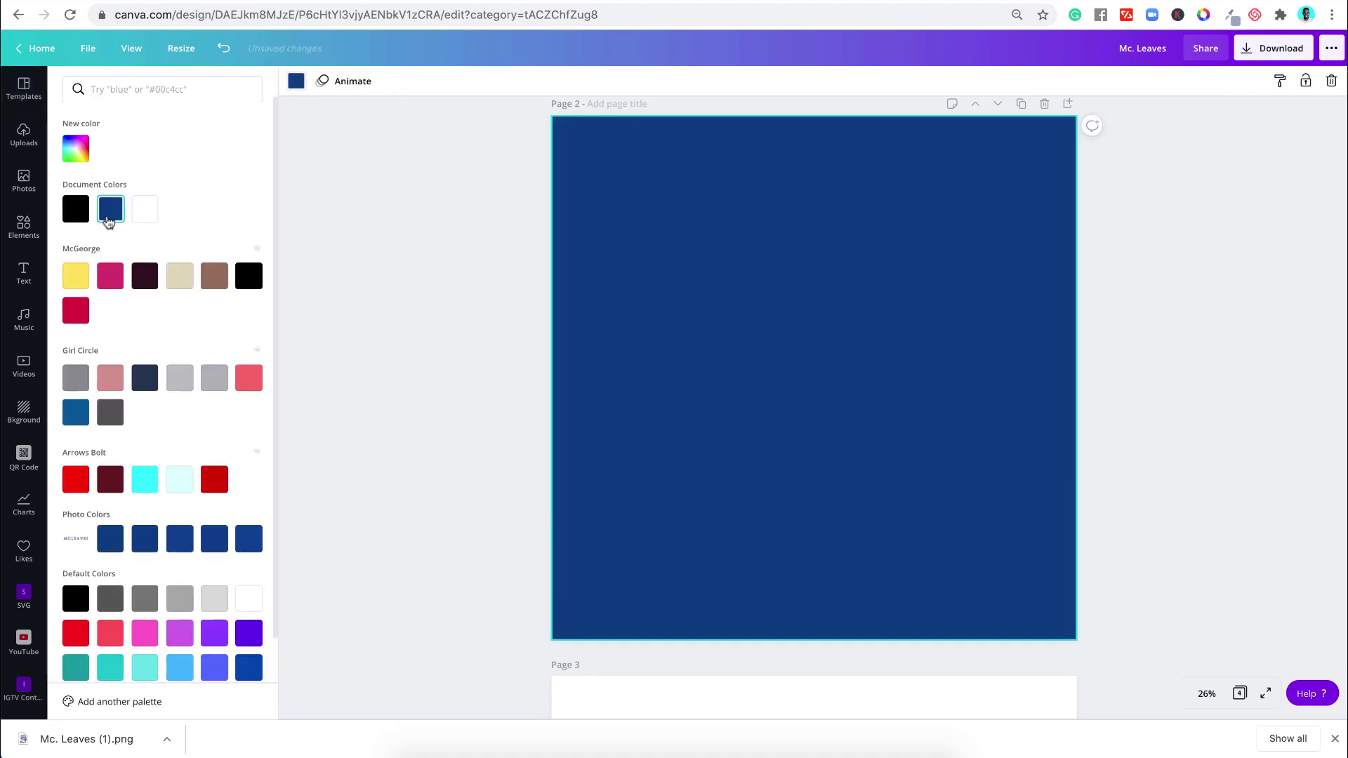
pyautogui.click(75, 275)
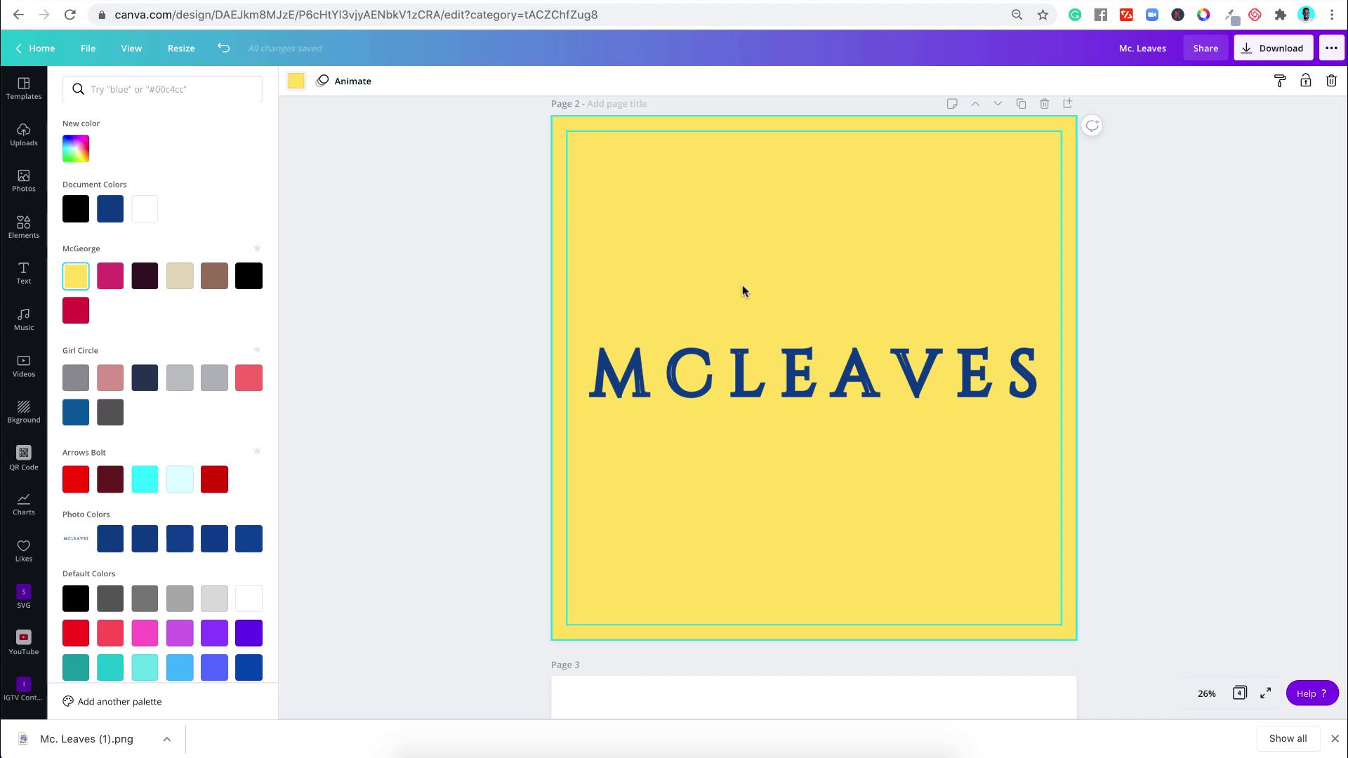
pyautogui.moveTo(721, 372)
pyautogui.mouseDown()
pyautogui.moveTo(831, 280)
pyautogui.moveTo(765, 262)
pyautogui.moveTo(719, 315)
pyautogui.moveTo(729, 371)
pyautogui.mouseUp()
pyautogui.hotkey('ctrl', 'z')
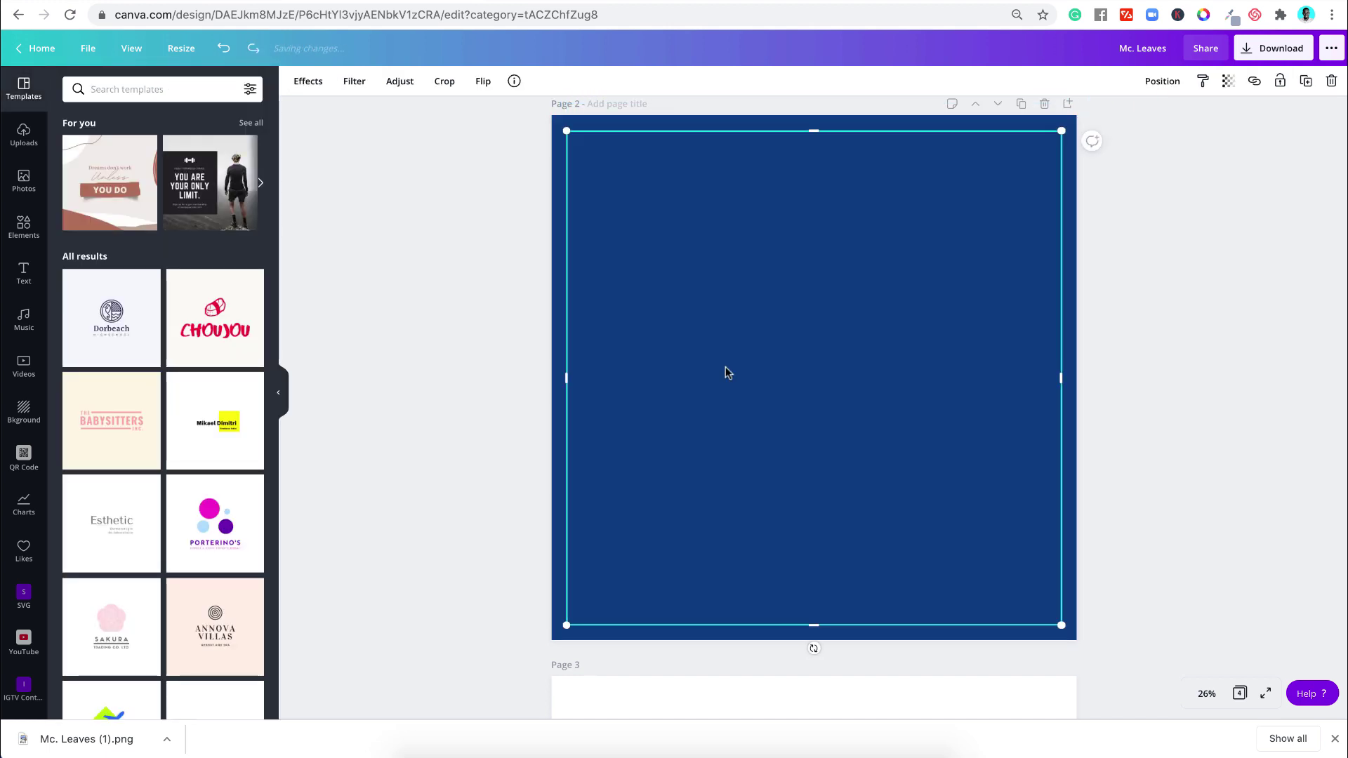
pyautogui.hotkey('ctrl', 'z')
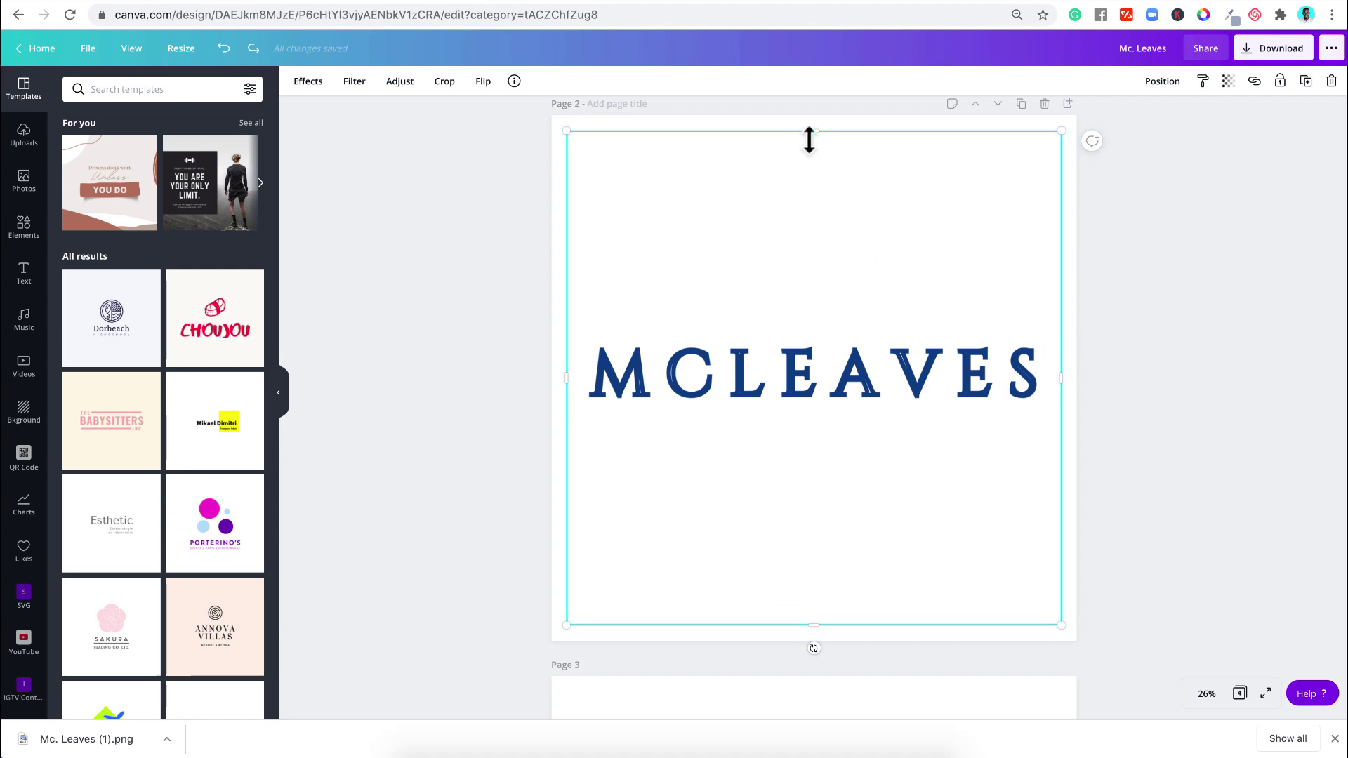
# Step: Crop the wordmark image on Page 2 to a narrow band around the lettering and down to the letter M
pyautogui.moveTo(812, 157); pyautogui.dragTo(828, 331)
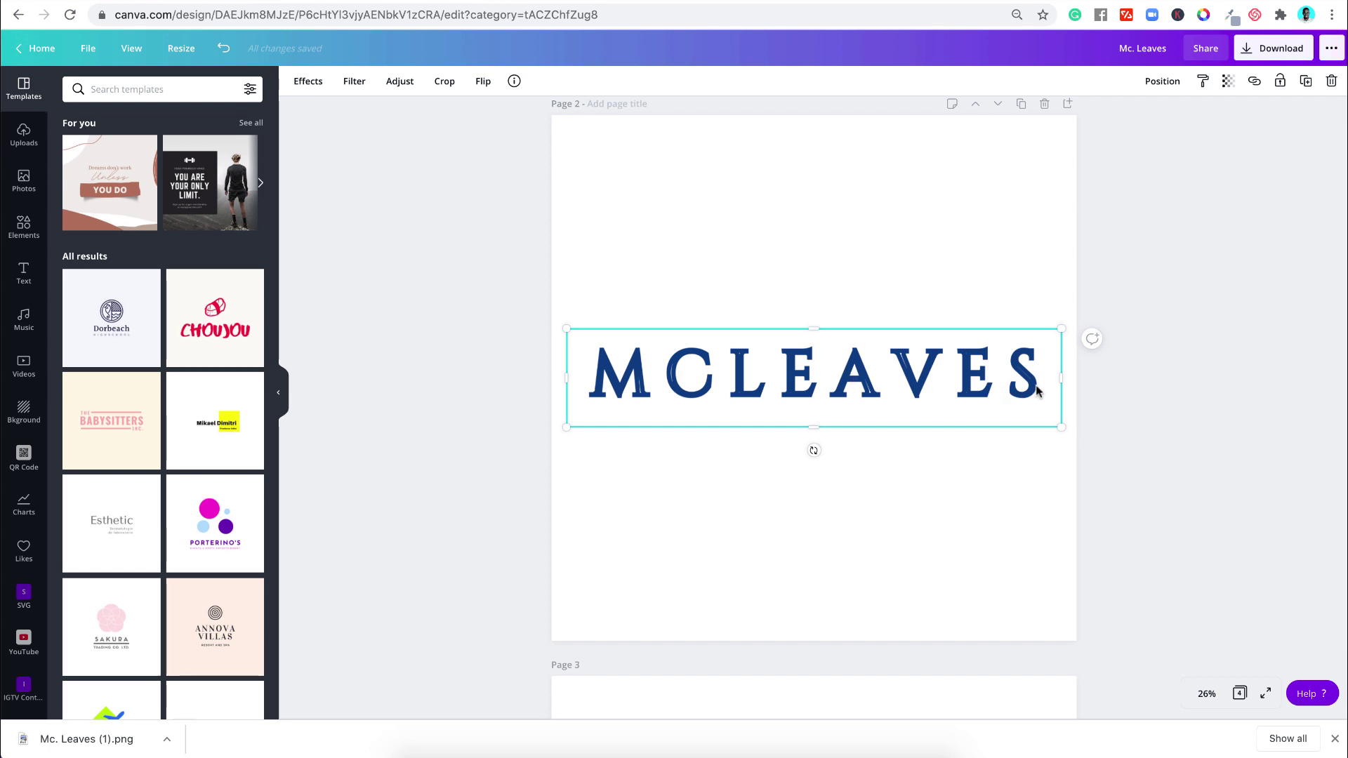
pyautogui.moveTo(1061, 382); pyautogui.dragTo(659, 379)
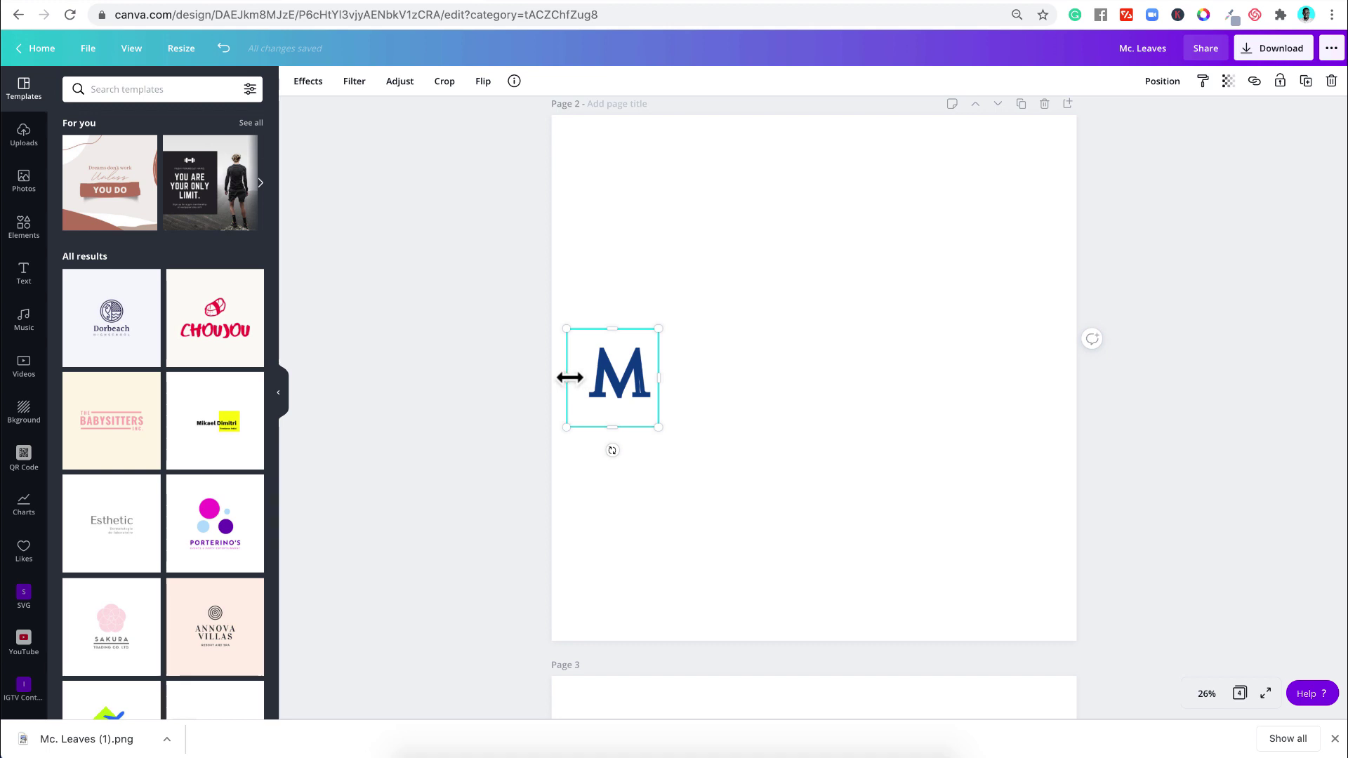
# Step: Crop copies of the wordmark image to the letters C and L and place them after the M, with a gap before the L
pyautogui.moveTo(567, 378); pyautogui.dragTo(798, 377)
pyautogui.moveTo(654, 379); pyautogui.dragTo(837, 379)
pyautogui.moveTo(734, 374); pyautogui.dragTo(858, 382)
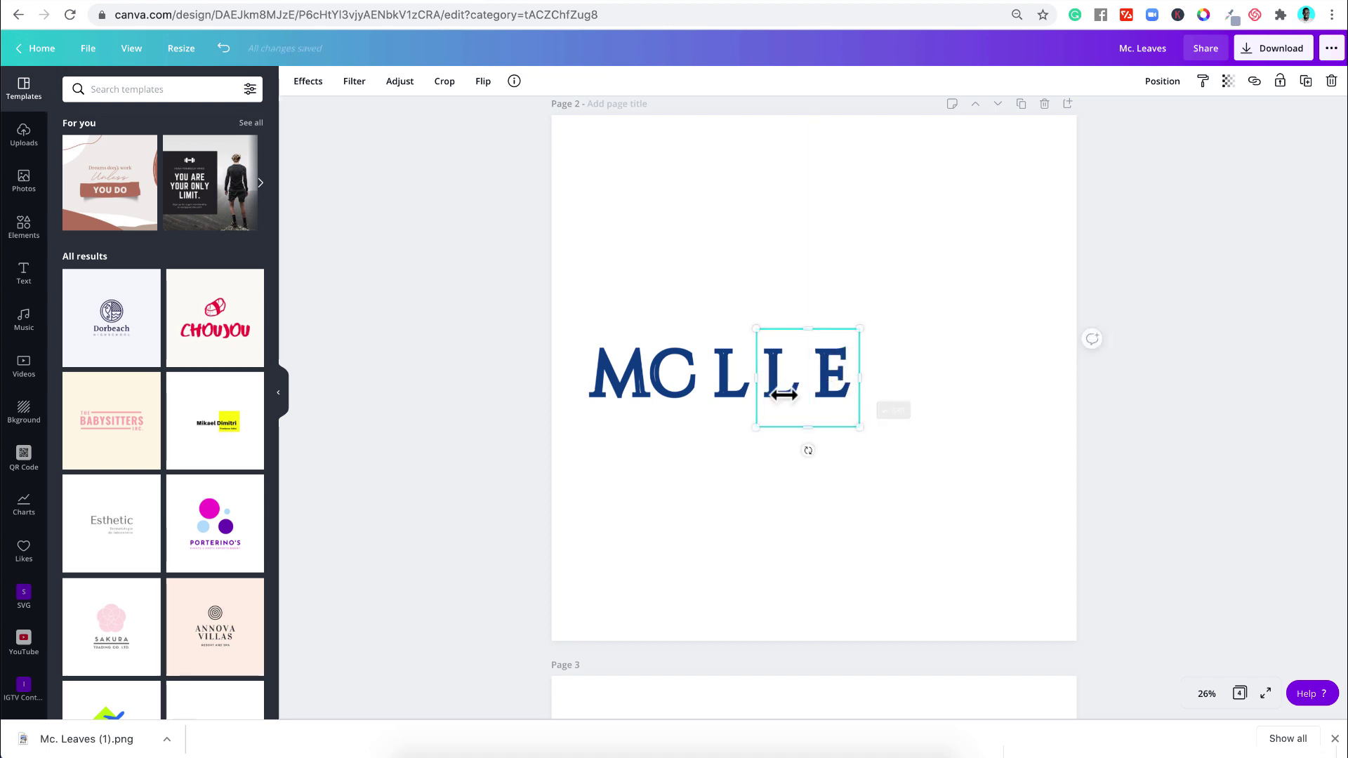
# Step: Crop further copies of the image to the letters E, A, V, E and S and place them closely after the L
pyautogui.moveTo(758, 382); pyautogui.dragTo(947, 378)
pyautogui.hotkey('ctrl', 'd')
pyautogui.hotkey('ctrl', 'd')
pyautogui.doubleClick(1016, 379)
pyautogui.press('Return')
pyautogui.click(1092, 391)
pyautogui.click(1032, 379)
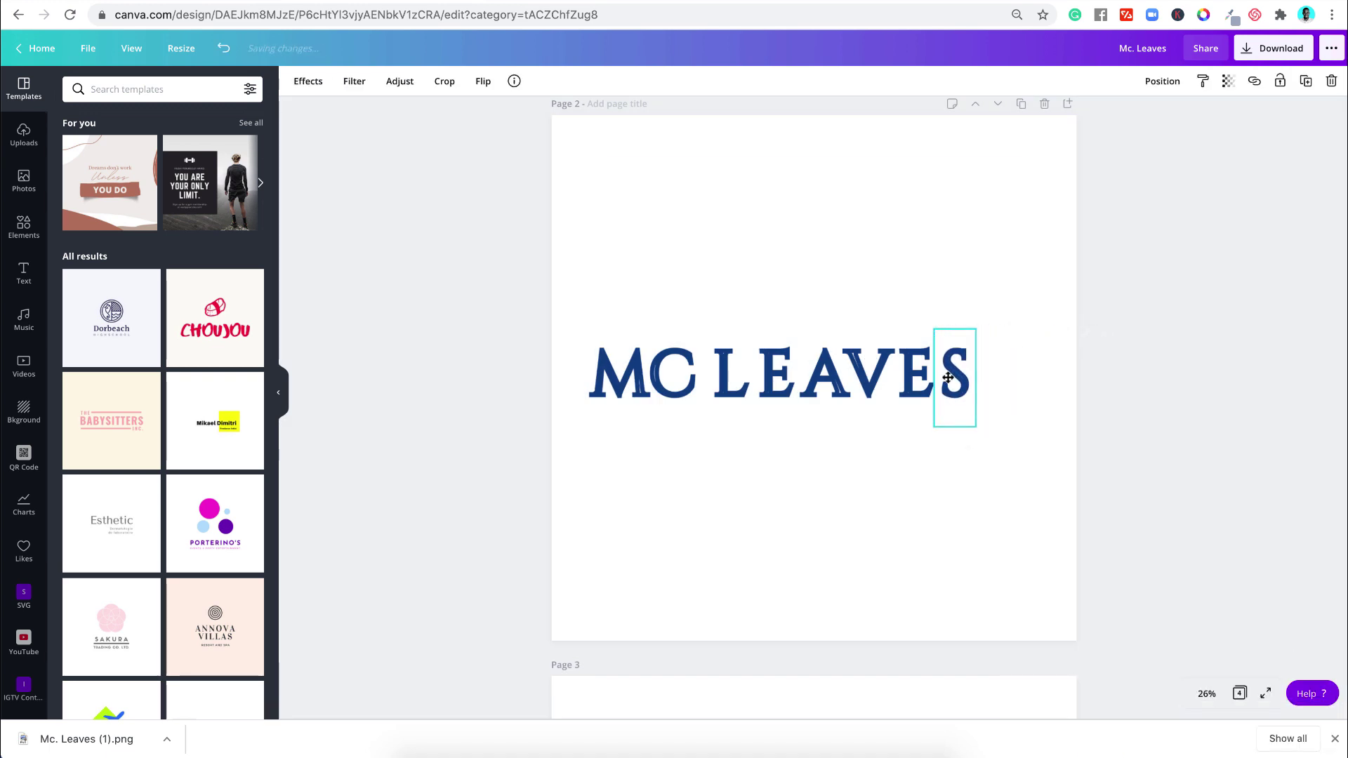
pyautogui.click(1004, 449)
# Step: Shrink the letter C and position it as a smaller raised letter close beside the M
pyautogui.click(669, 382)
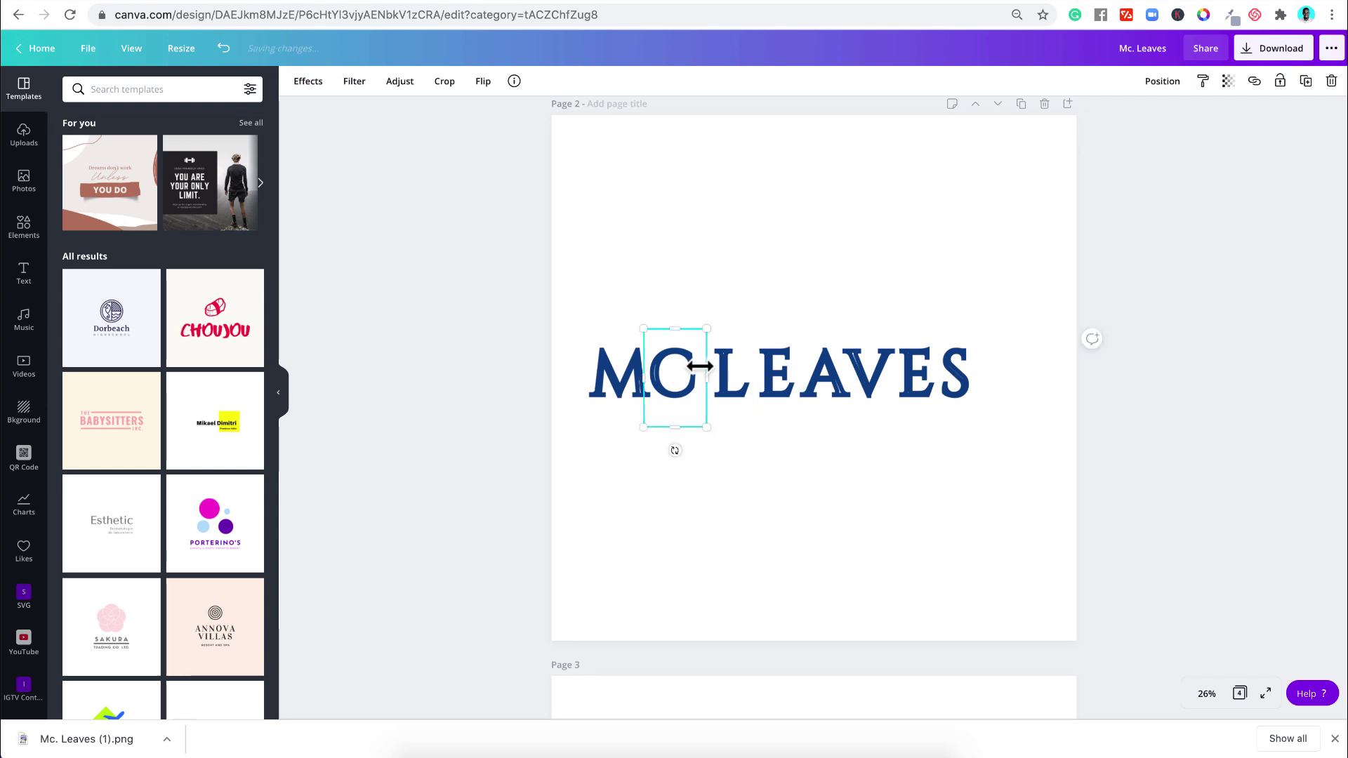
pyautogui.moveTo(707, 327); pyautogui.dragTo(670, 380)
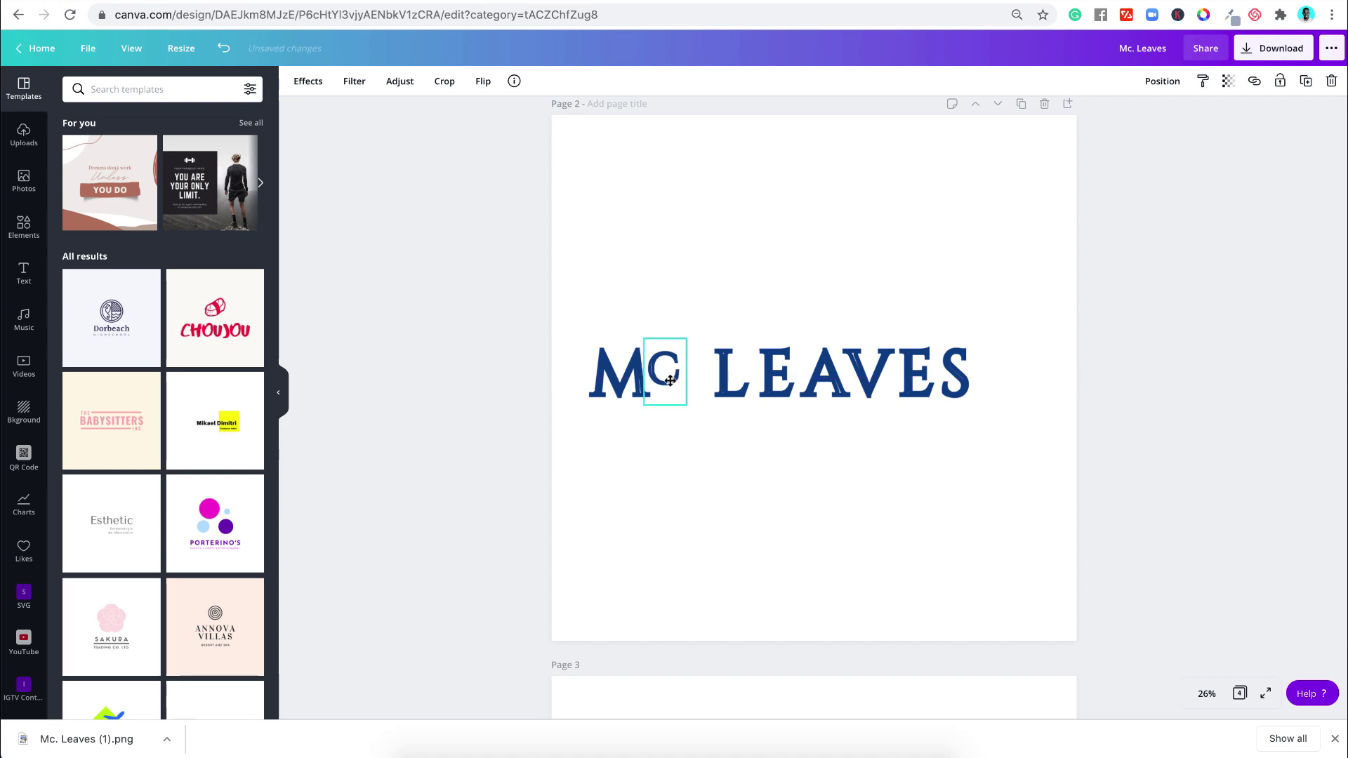
pyautogui.click(688, 503)
# Step: Add a dark blue square shape to Page 2 and reduce it to a small thin bar under the raised C
pyautogui.click(24, 226)
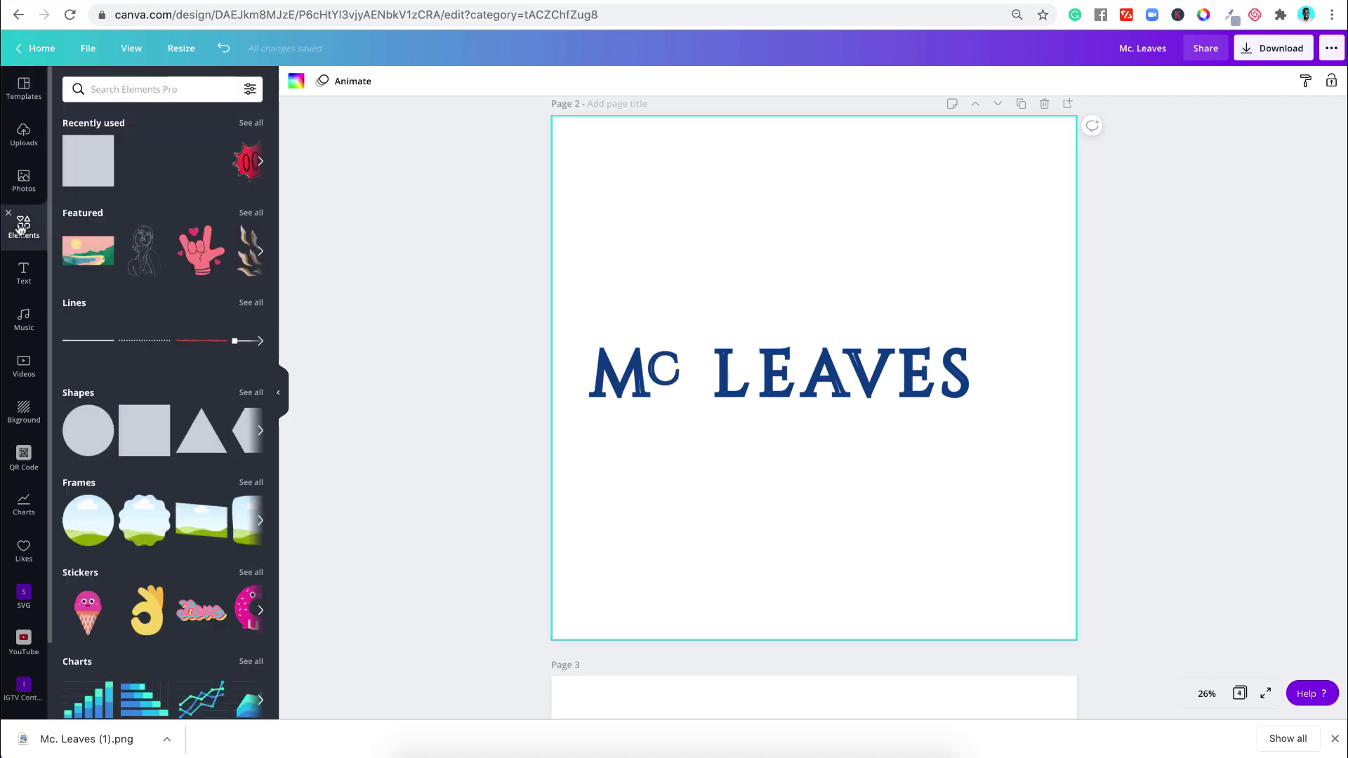
pyautogui.click(80, 158)
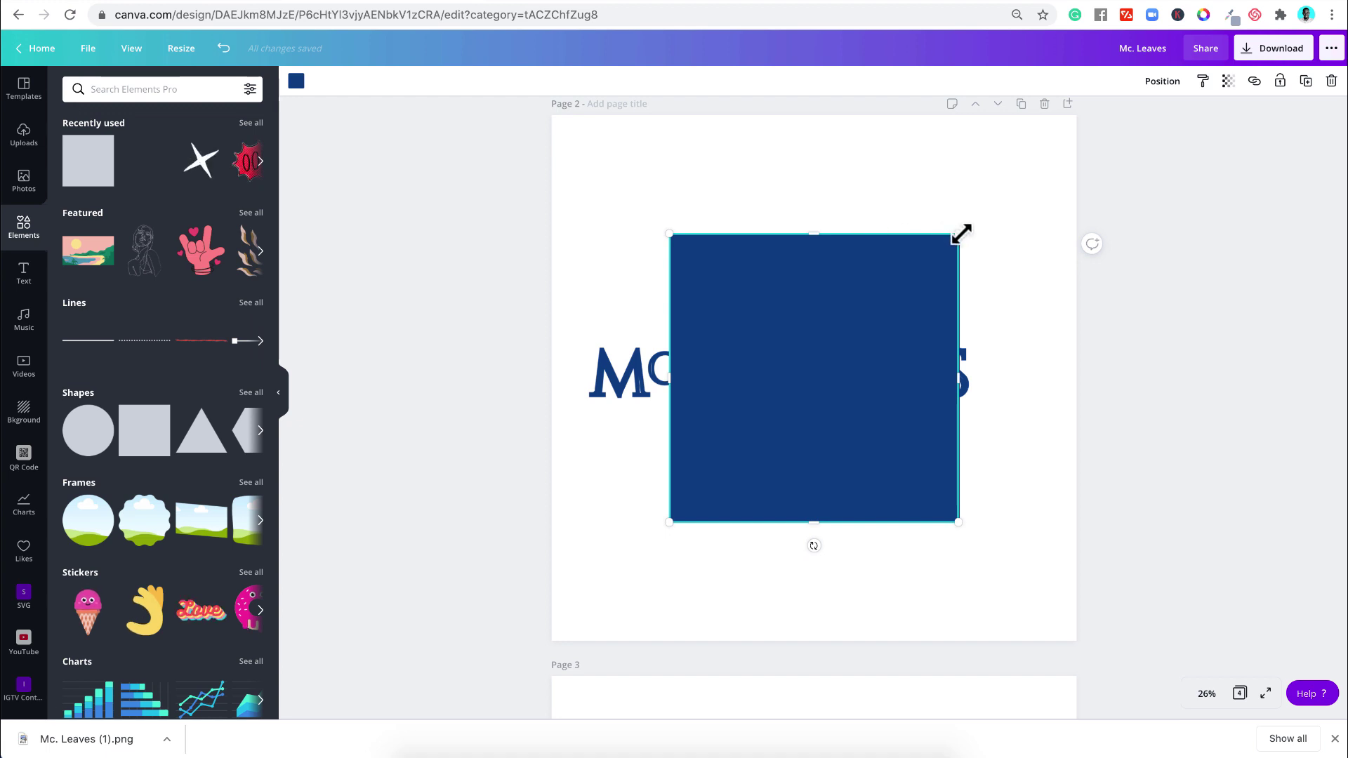
pyautogui.moveTo(960, 235); pyautogui.dragTo(671, 419)
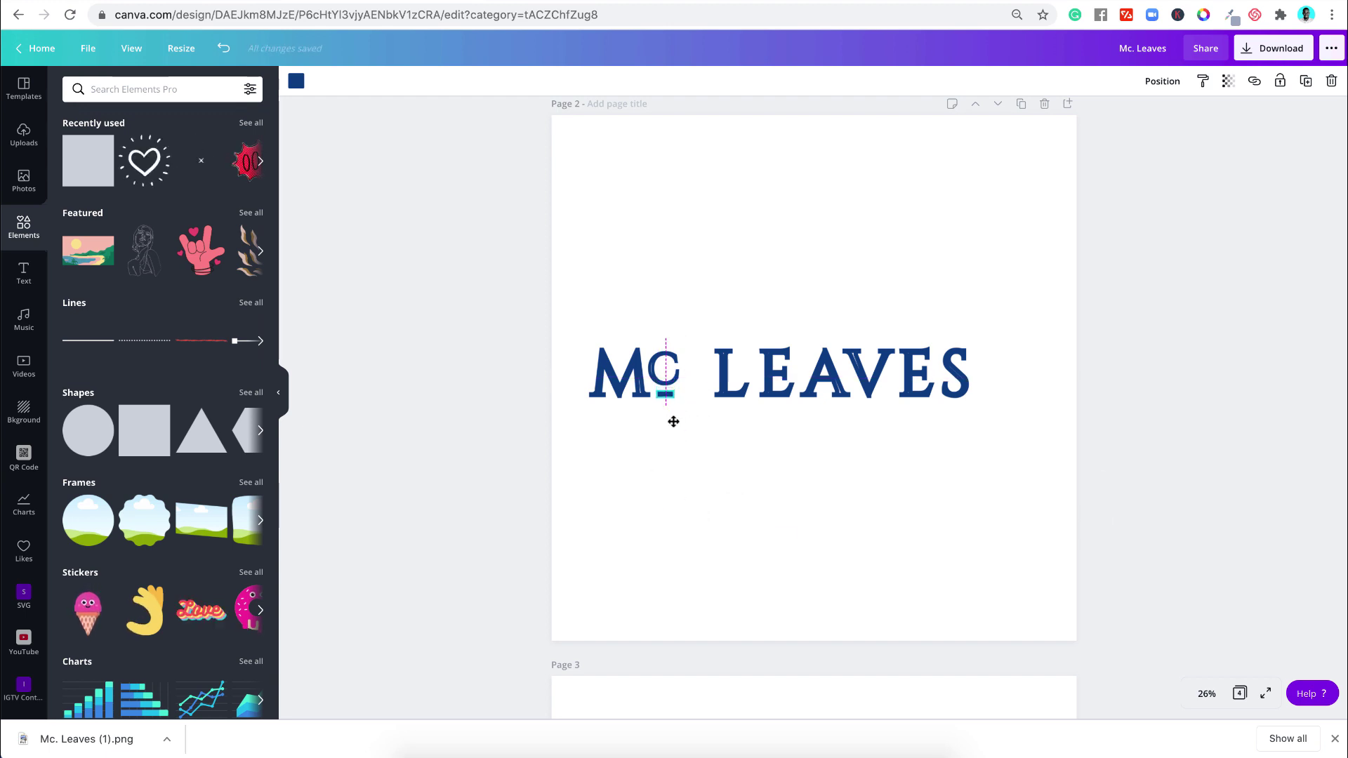
pyautogui.click(689, 466)
pyautogui.click(660, 400)
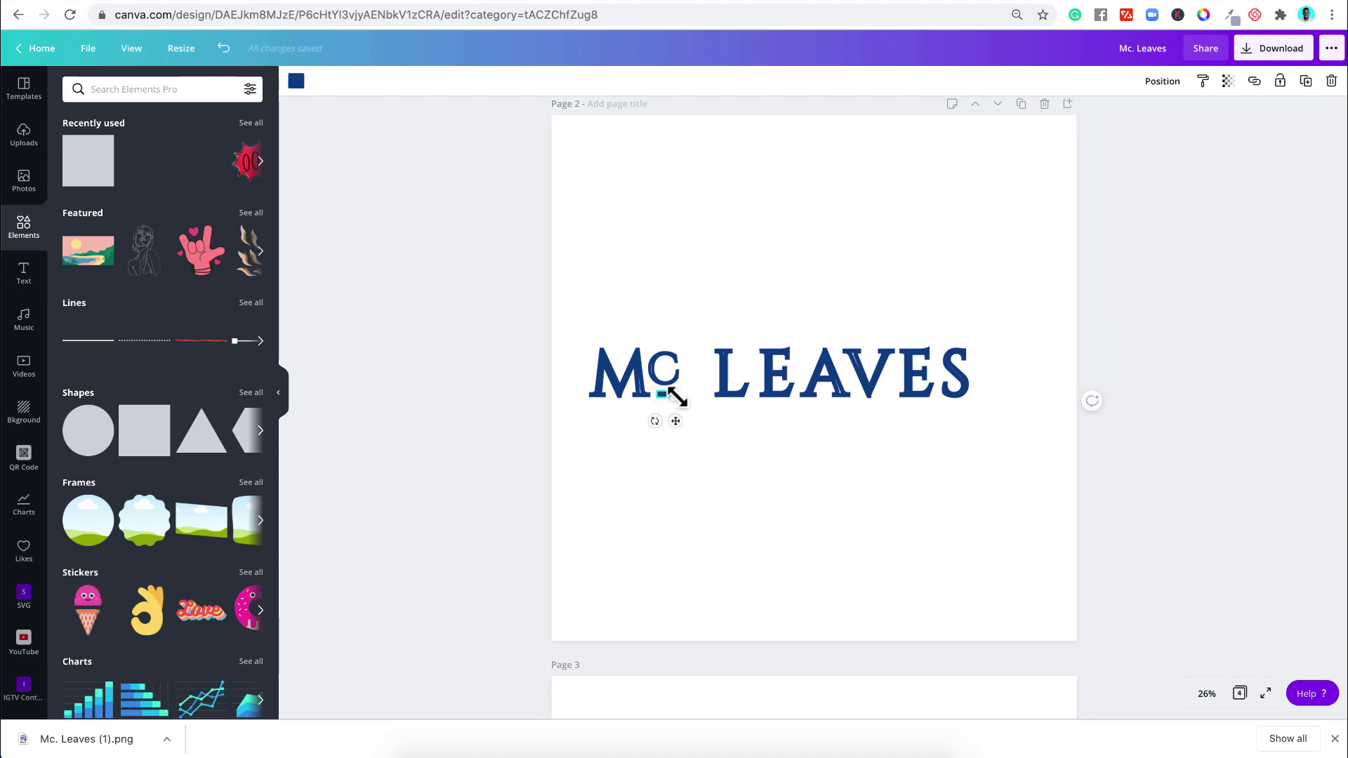
pyautogui.moveTo(680, 396)
pyautogui.mouseDown()
pyautogui.moveTo(767, 398)
pyautogui.moveTo(650, 410)
pyautogui.moveTo(665, 403)
pyautogui.mouseUp()
pyautogui.click(694, 434)
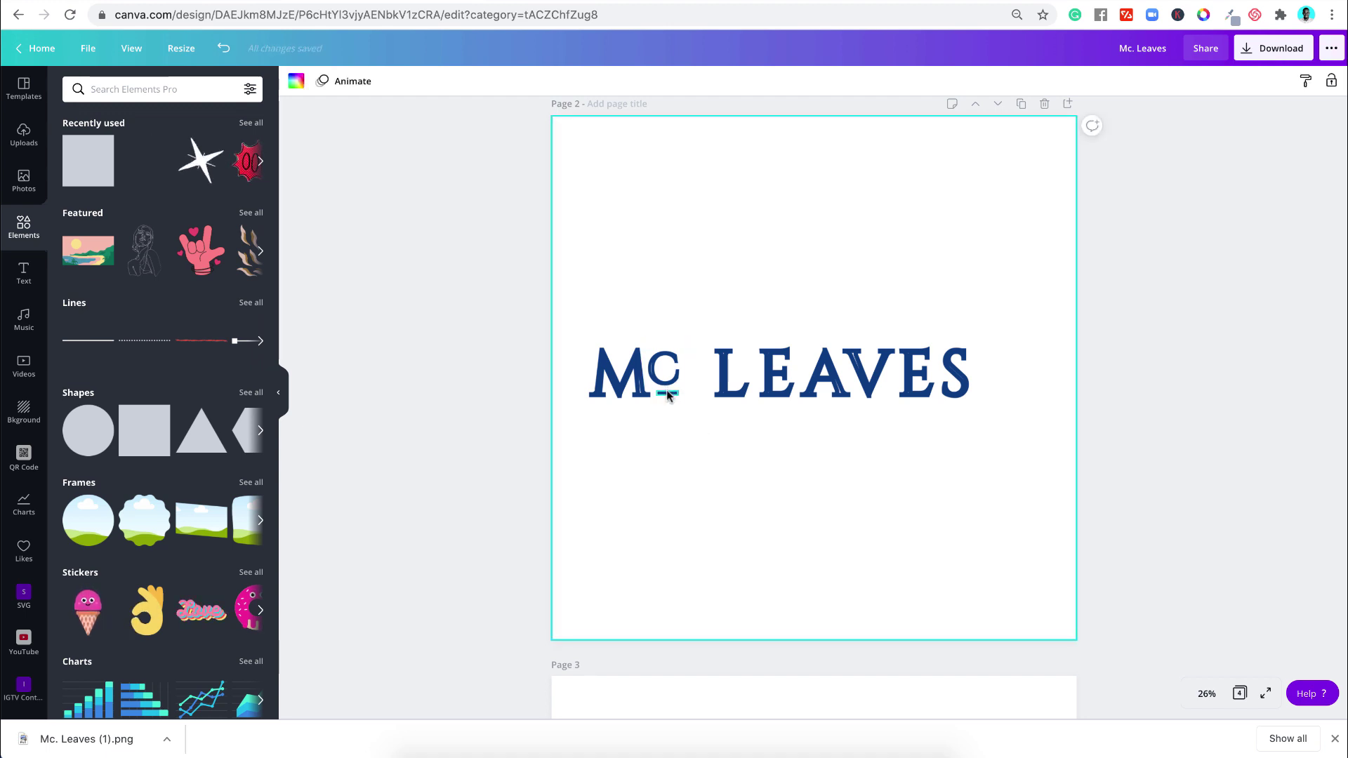
# Step: Adjust the bar beneath the raised C and nudge the C slightly so the two line up centrally
pyautogui.click(667, 392)
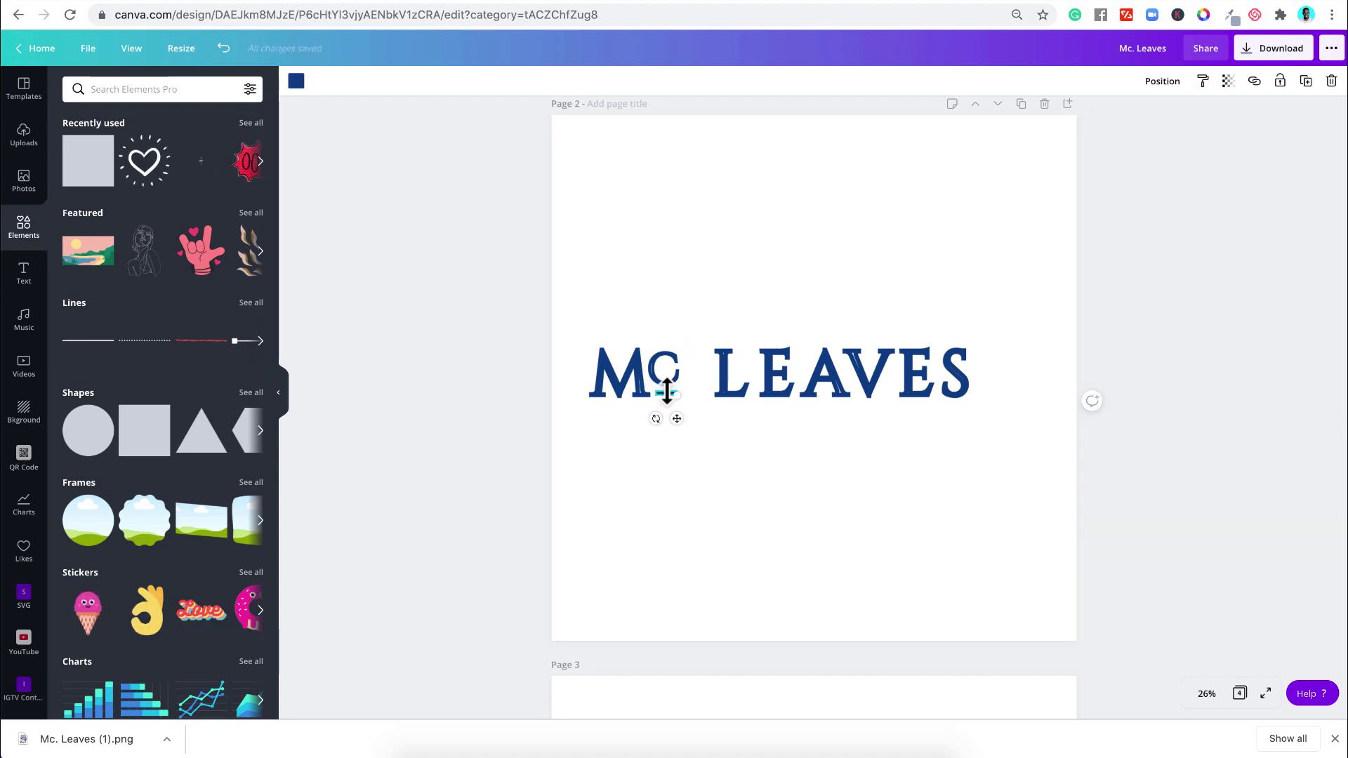
pyautogui.click(665, 370)
pyautogui.hotkey('shift', 'Right')
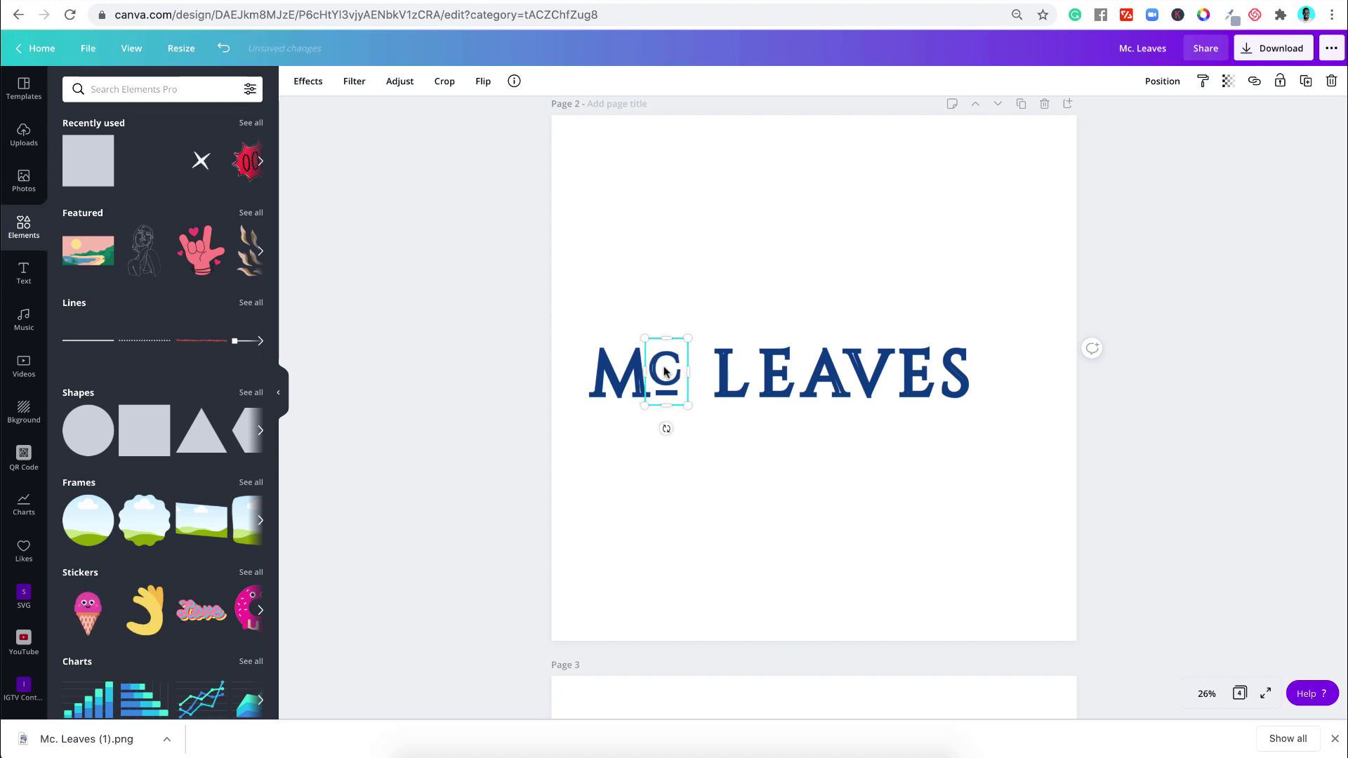
pyautogui.click(693, 627)
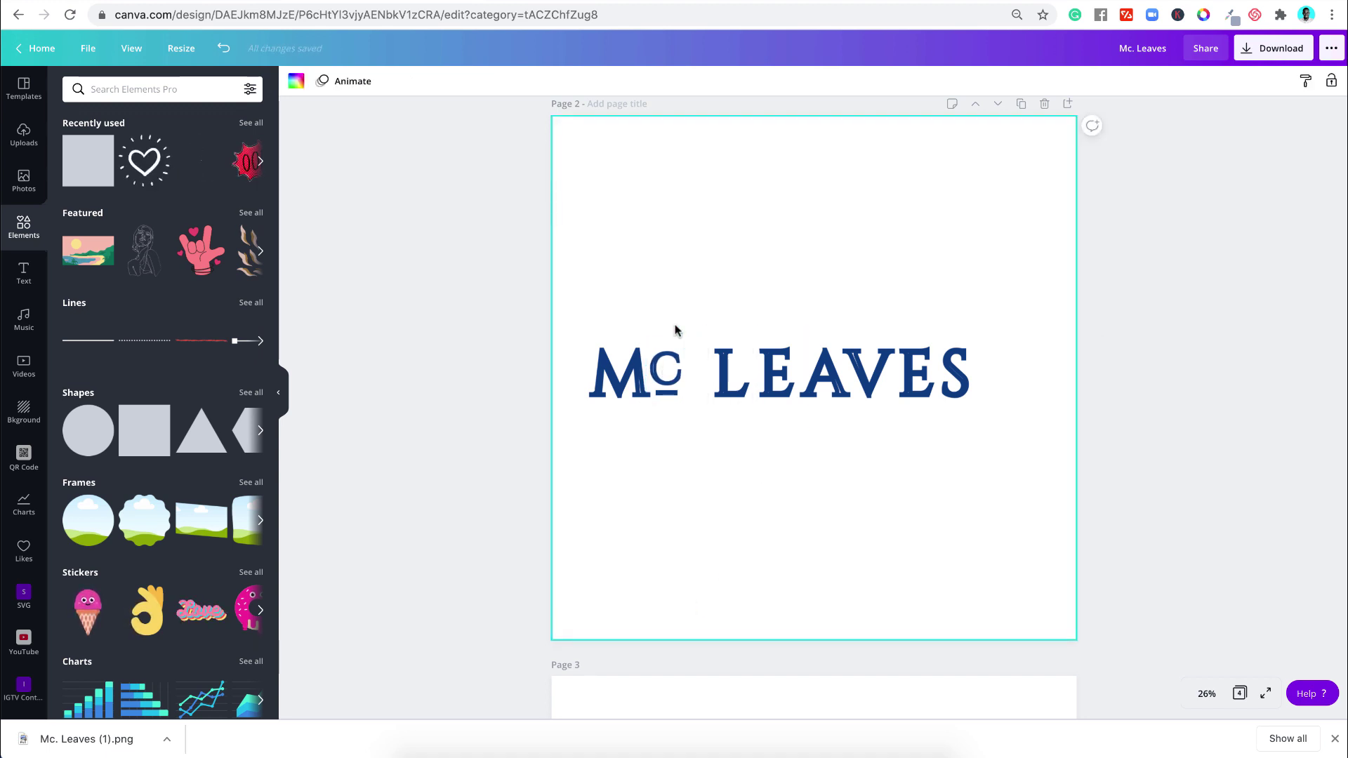
# Step: Scale down the raised C together with its underline bar and keep them close beside the M
pyautogui.click(674, 345)
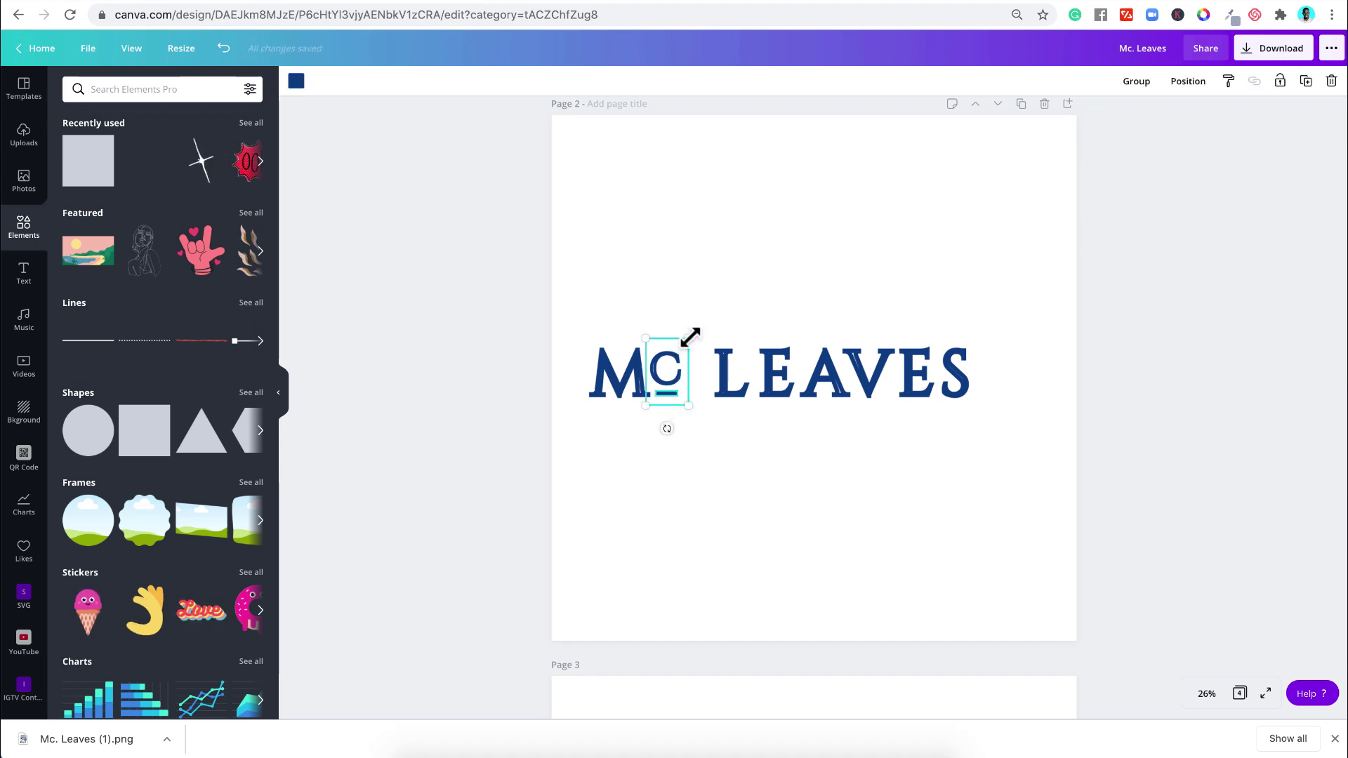
pyautogui.moveTo(681, 342); pyautogui.dragTo(662, 367)
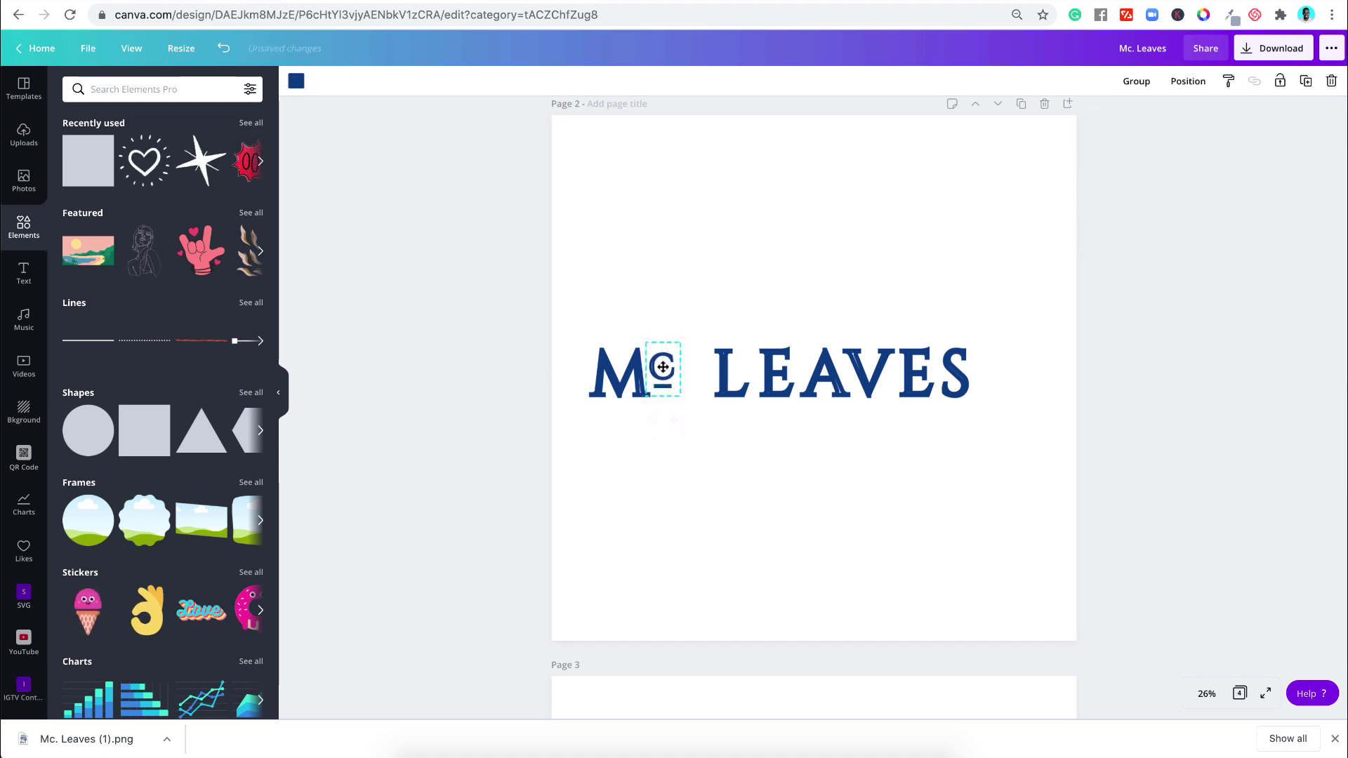
pyautogui.click(687, 413)
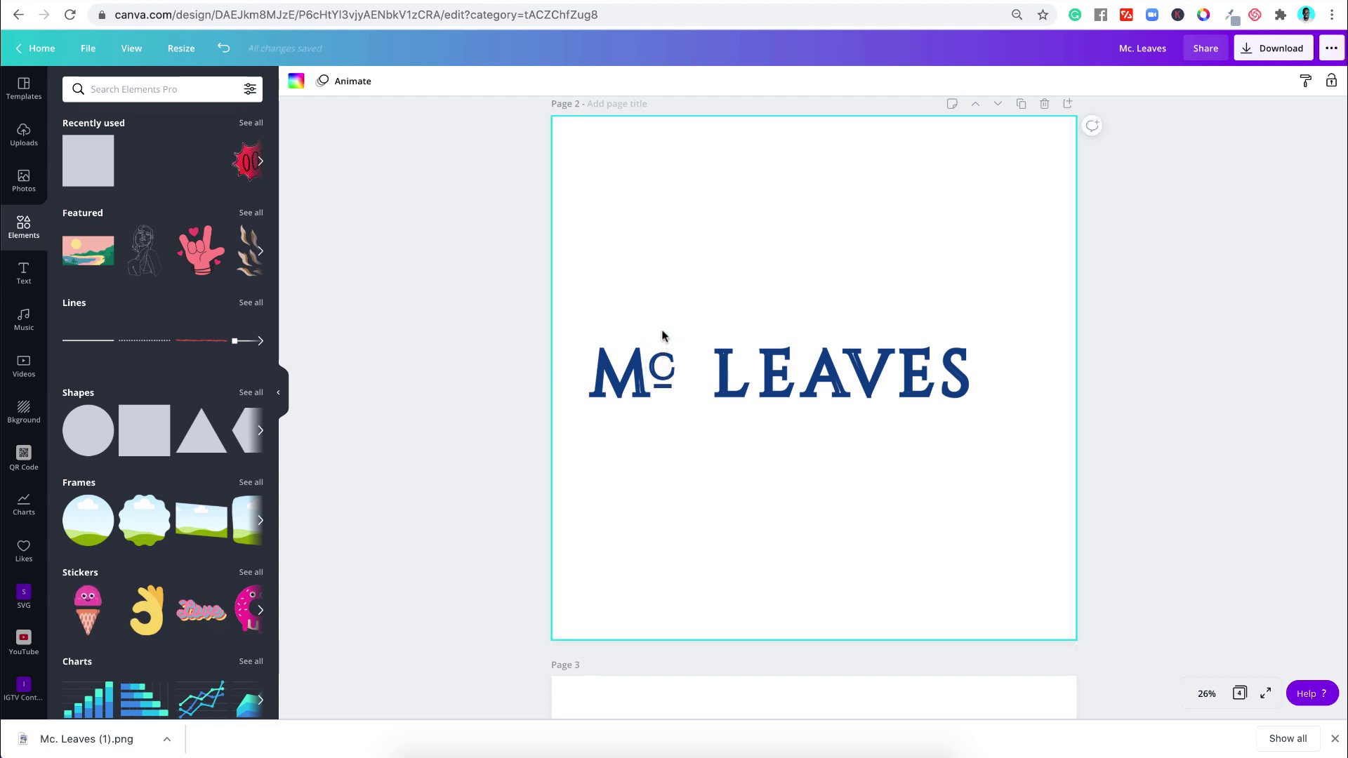
# Step: Close up the lettering after the C, with EAVE shrunk to small capitals between the full-size L and S
pyautogui.moveTo(730, 385); pyautogui.dragTo(709, 381)
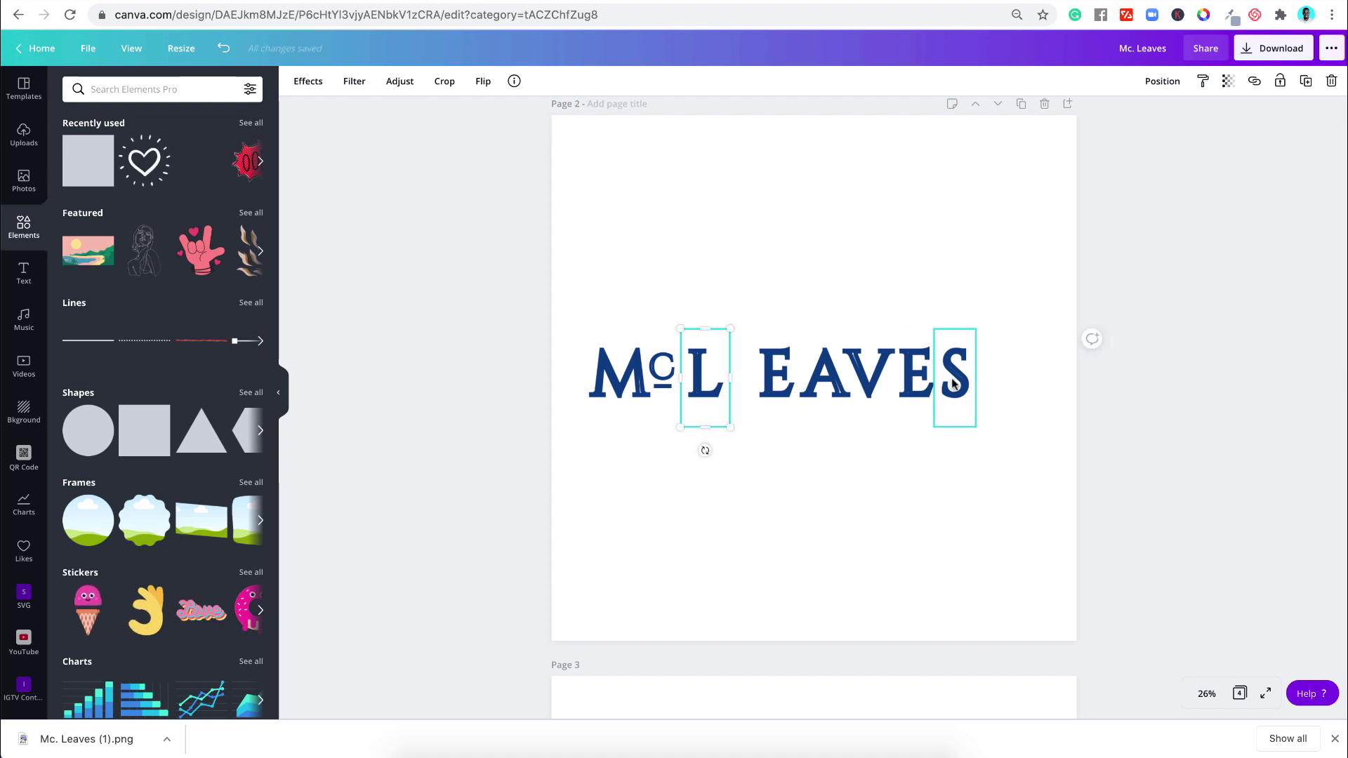
pyautogui.moveTo(761, 304); pyautogui.dragTo(912, 430)
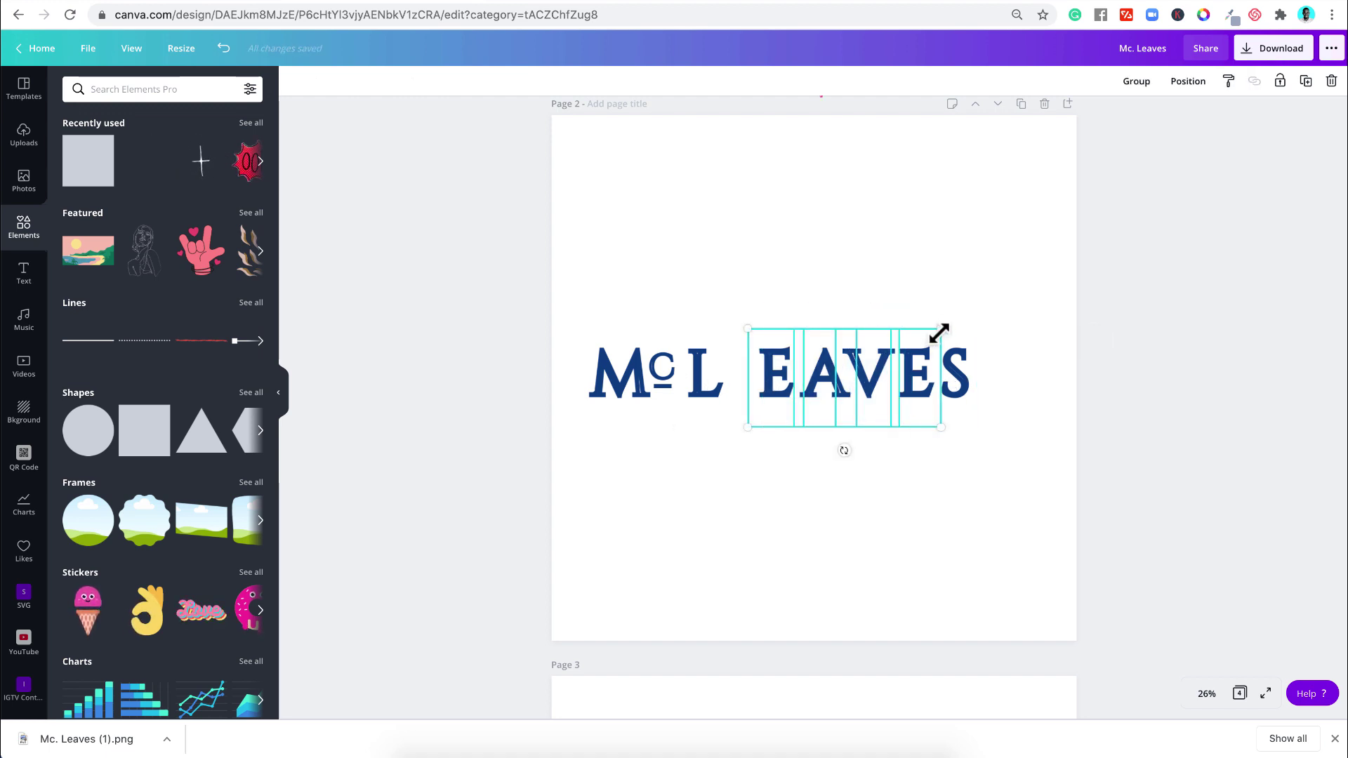
pyautogui.moveTo(939, 334); pyautogui.dragTo(803, 383)
pyautogui.click(955, 414)
pyautogui.moveTo(955, 382); pyautogui.dragTo(871, 383)
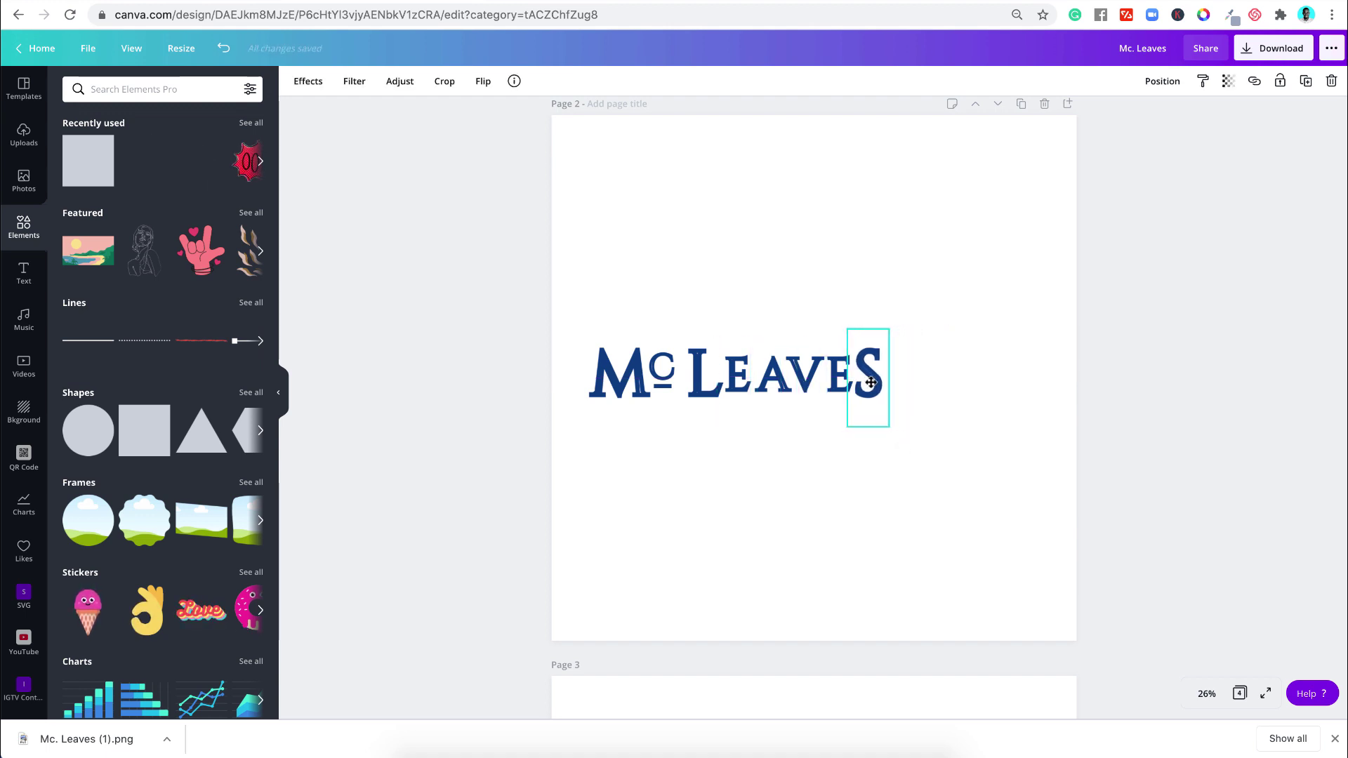
pyautogui.click(960, 385)
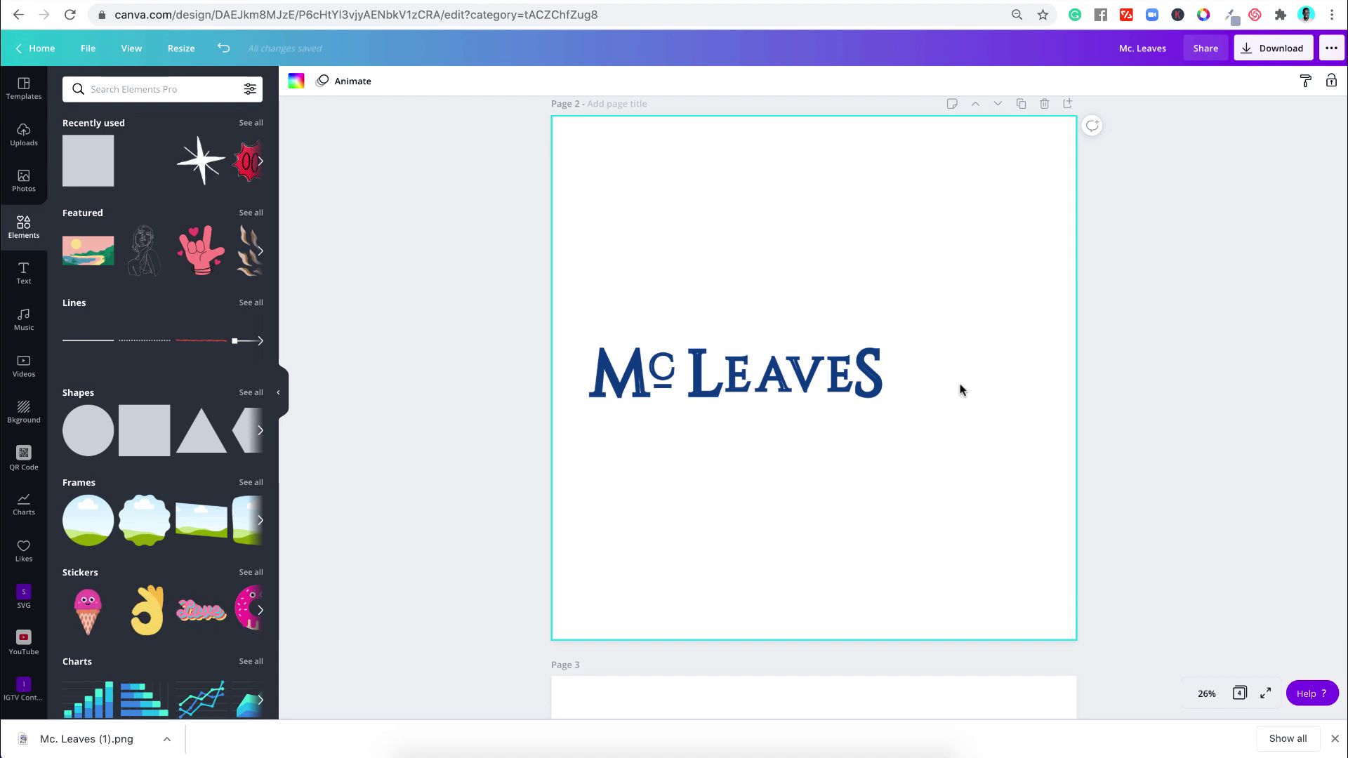
# Step: Move the whole Mc LEAVES wordmark across to the middle of the page
pyautogui.moveTo(587, 319); pyautogui.dragTo(828, 422)
pyautogui.moveTo(702, 376); pyautogui.dragTo(780, 377)
pyautogui.click(984, 517)
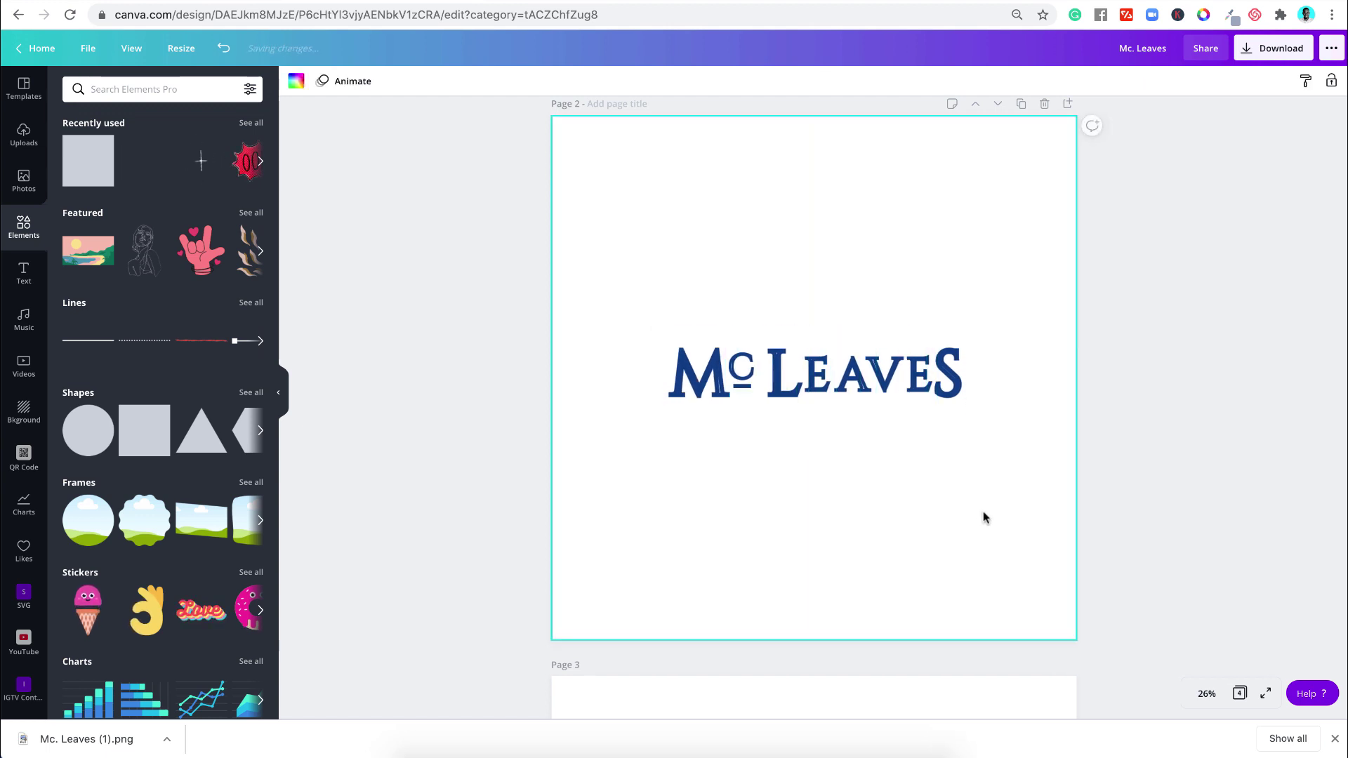
# Step: Tighten the spacing after the L by shifting the first small E and the A closer to it
pyautogui.click(818, 380)
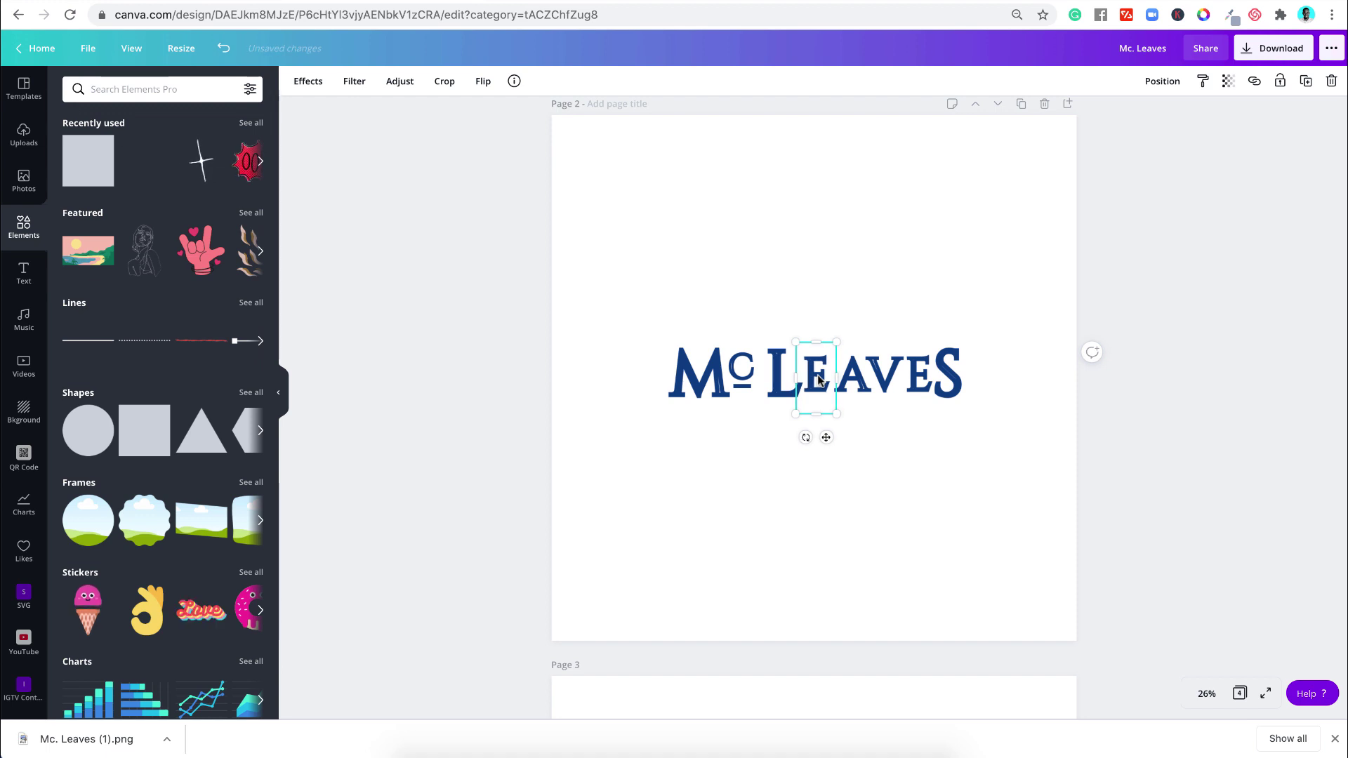
pyautogui.moveTo(818, 380); pyautogui.dragTo(814, 379)
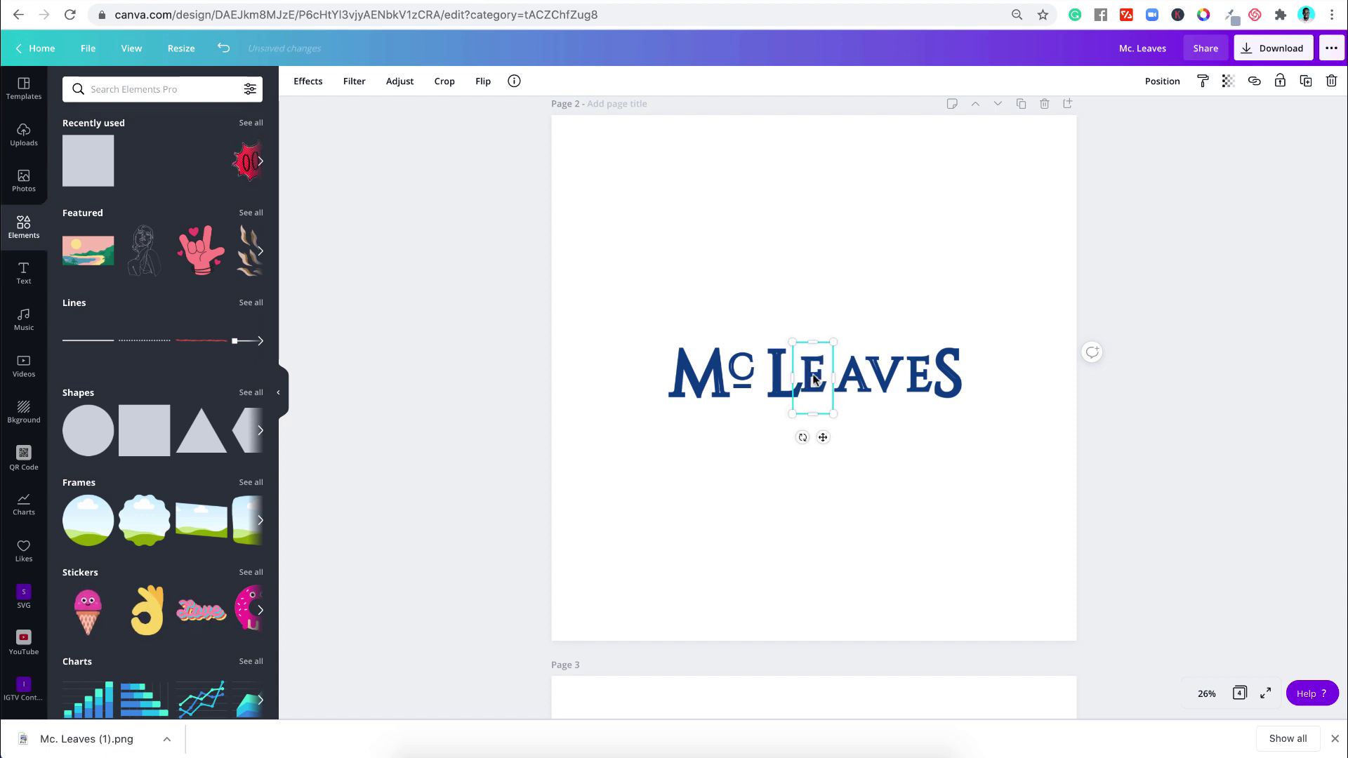
pyautogui.click(851, 379)
pyautogui.press('Left')
pyautogui.press('Left')
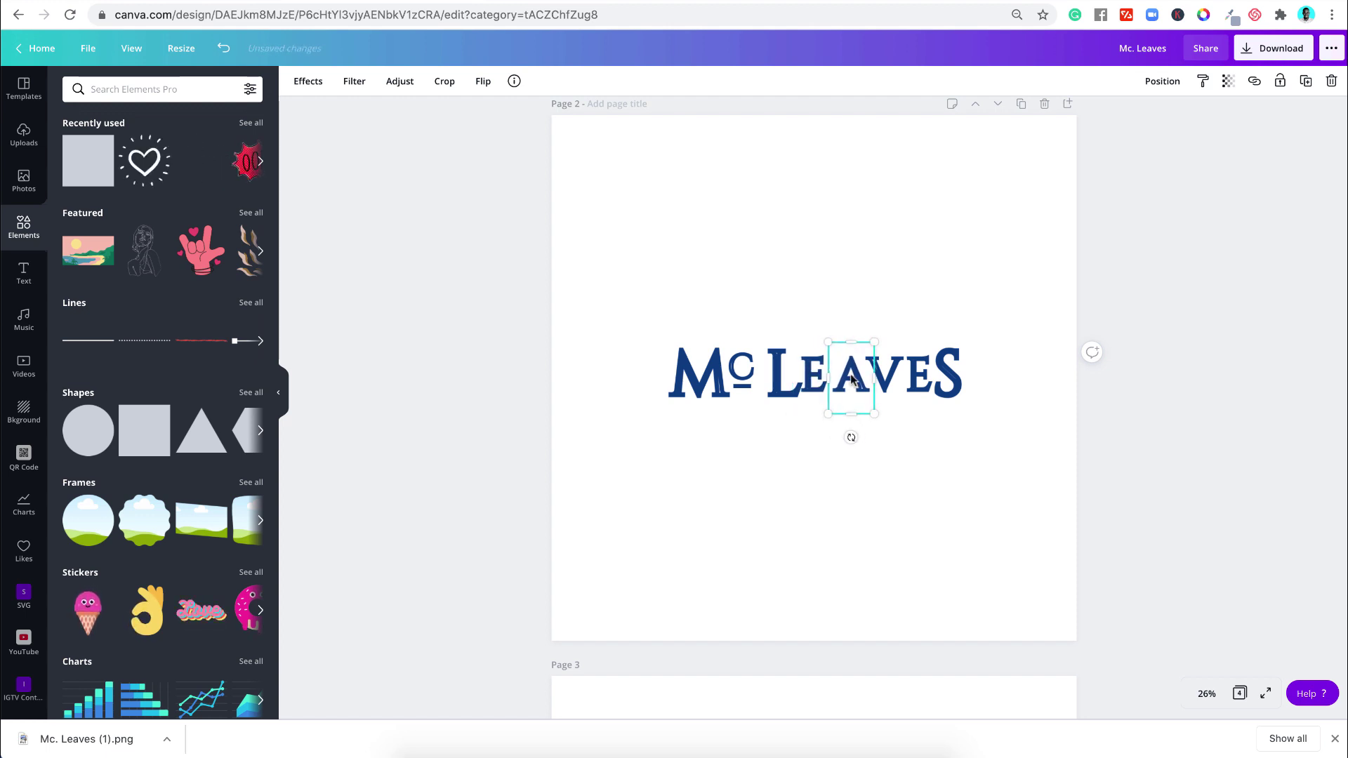
pyautogui.press('Left')
pyautogui.press('Left')
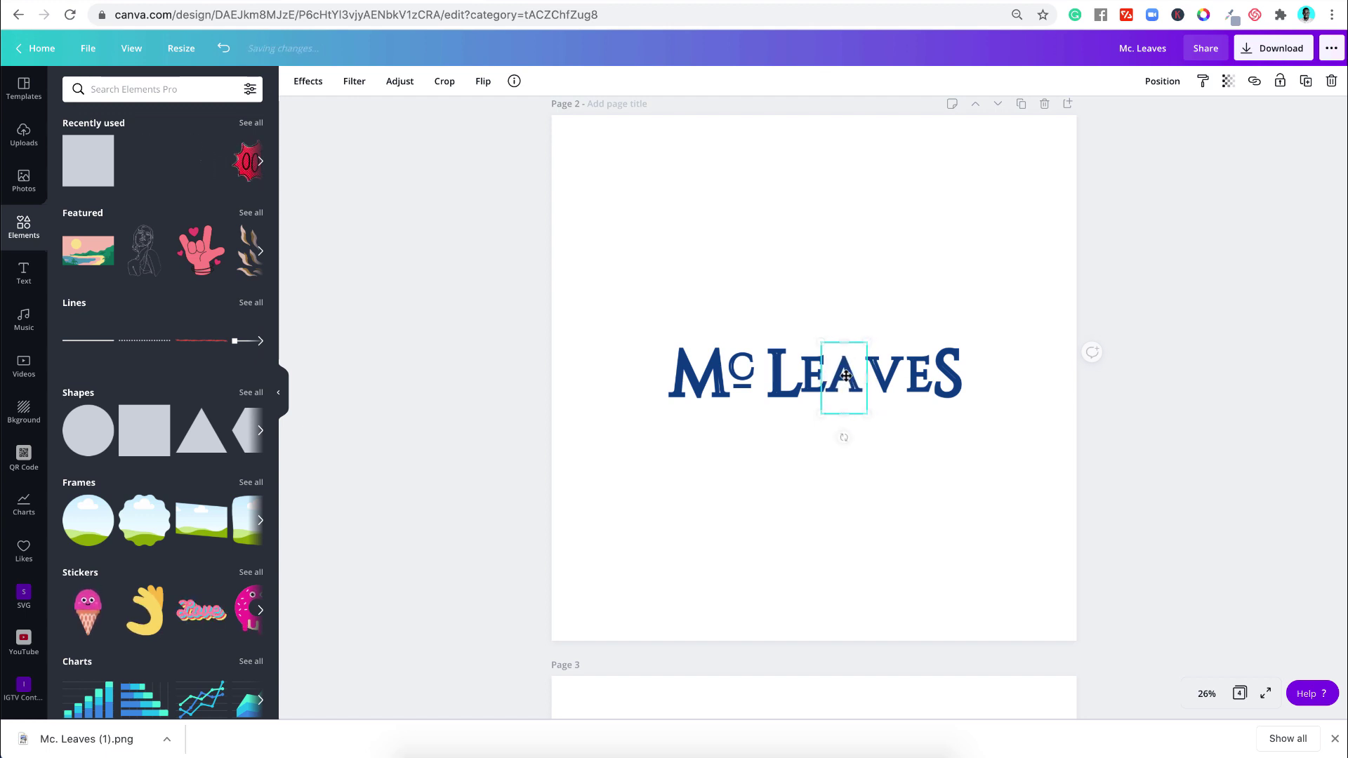
pyautogui.press('Left')
pyautogui.press('Left')
pyautogui.press('Left')
pyautogui.press('Left')
pyautogui.press('Left')
pyautogui.press('Left')
# Step: Move the V, the second small E and the S closer to the A to even out the letter spacing
pyautogui.click(881, 380)
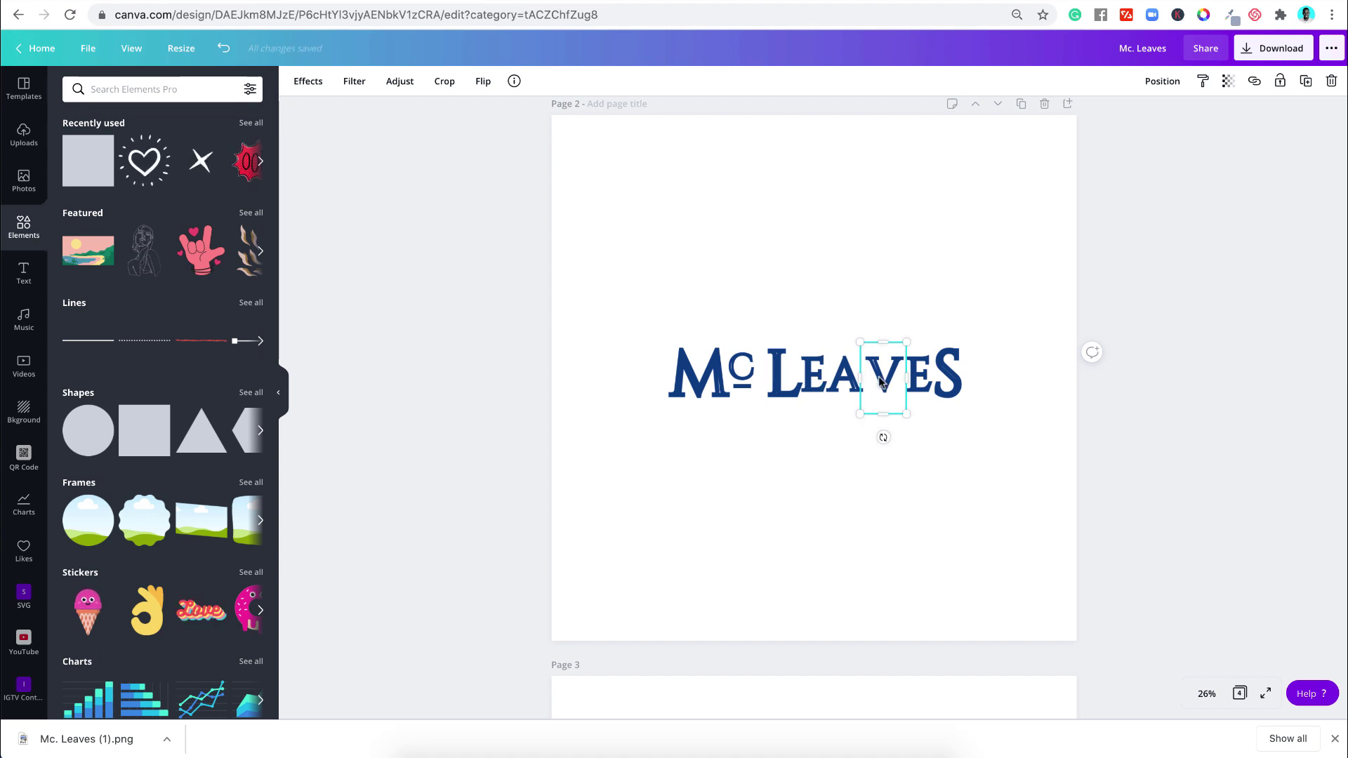
pyautogui.moveTo(881, 380); pyautogui.dragTo(942, 381)
pyautogui.click(925, 384)
pyautogui.click(948, 382)
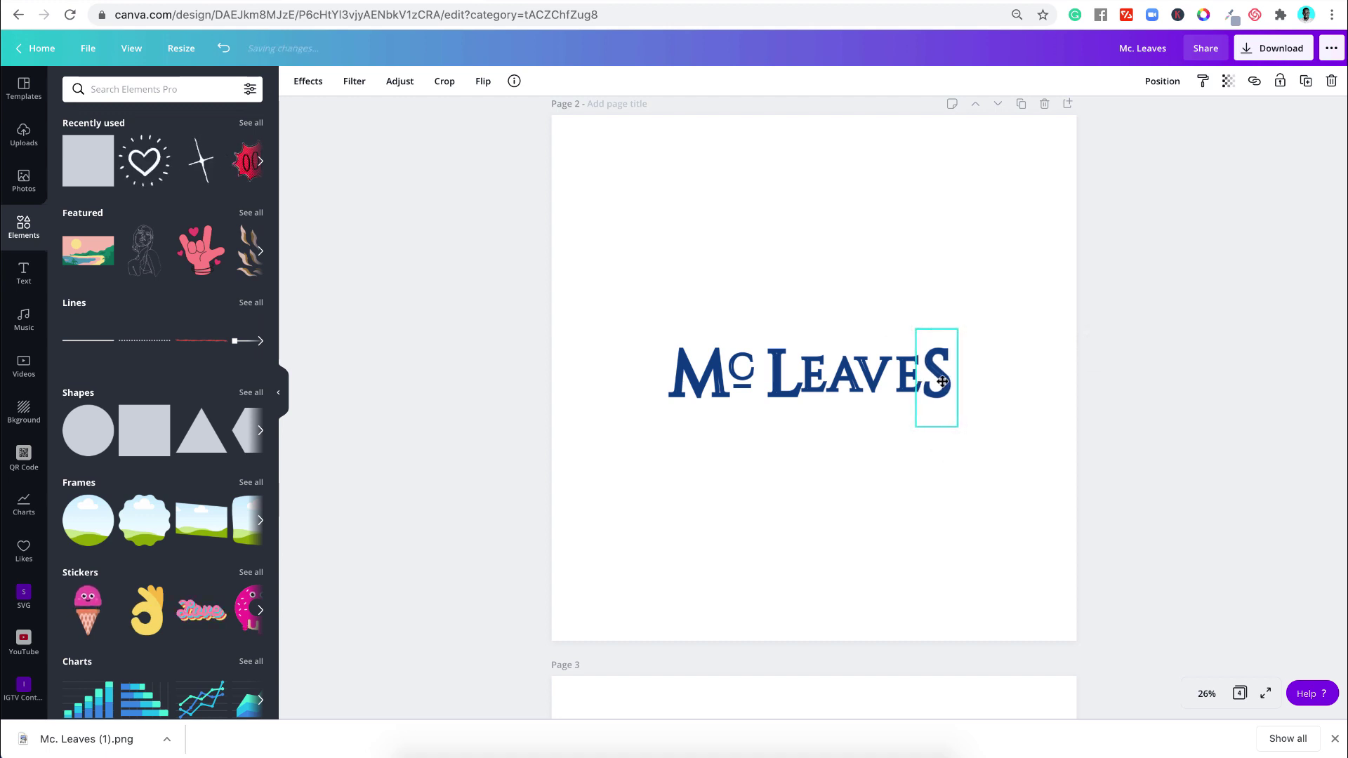
pyautogui.click(836, 395)
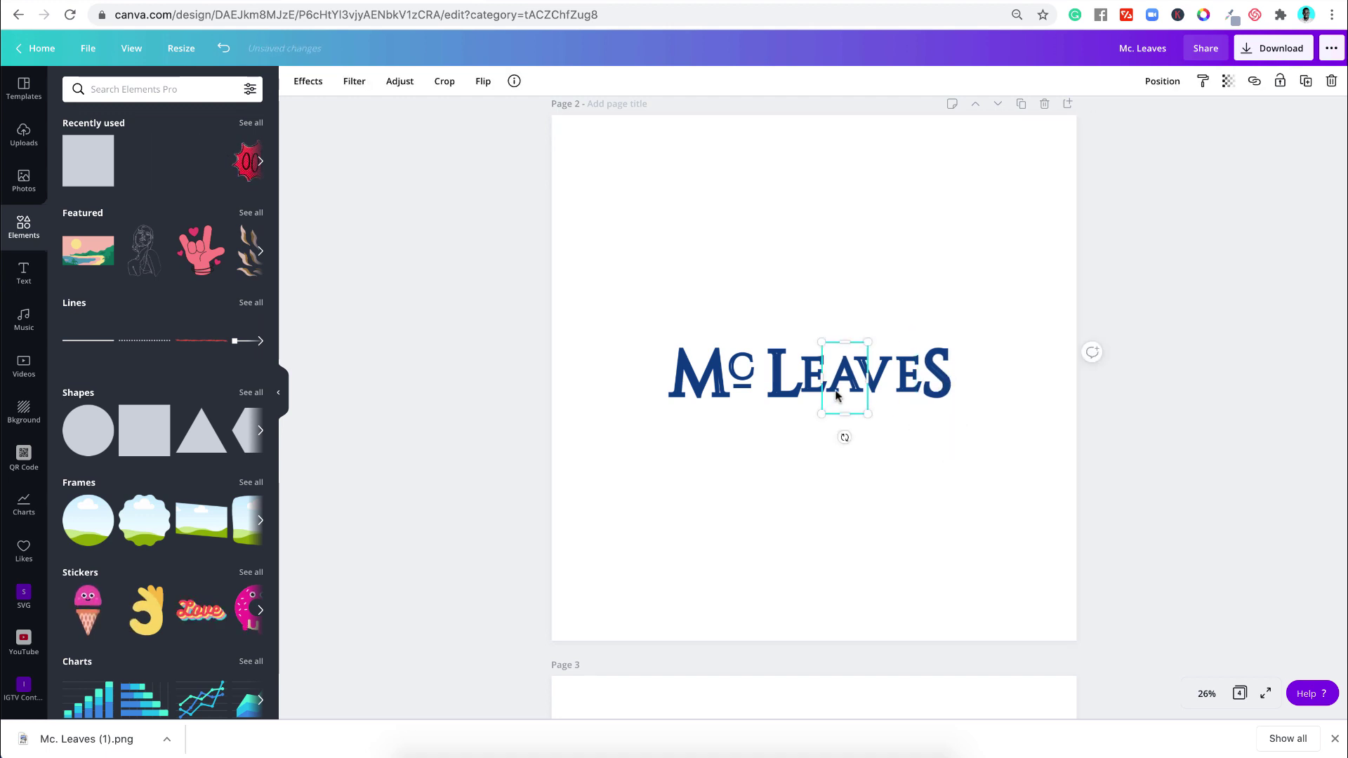
pyautogui.click(937, 535)
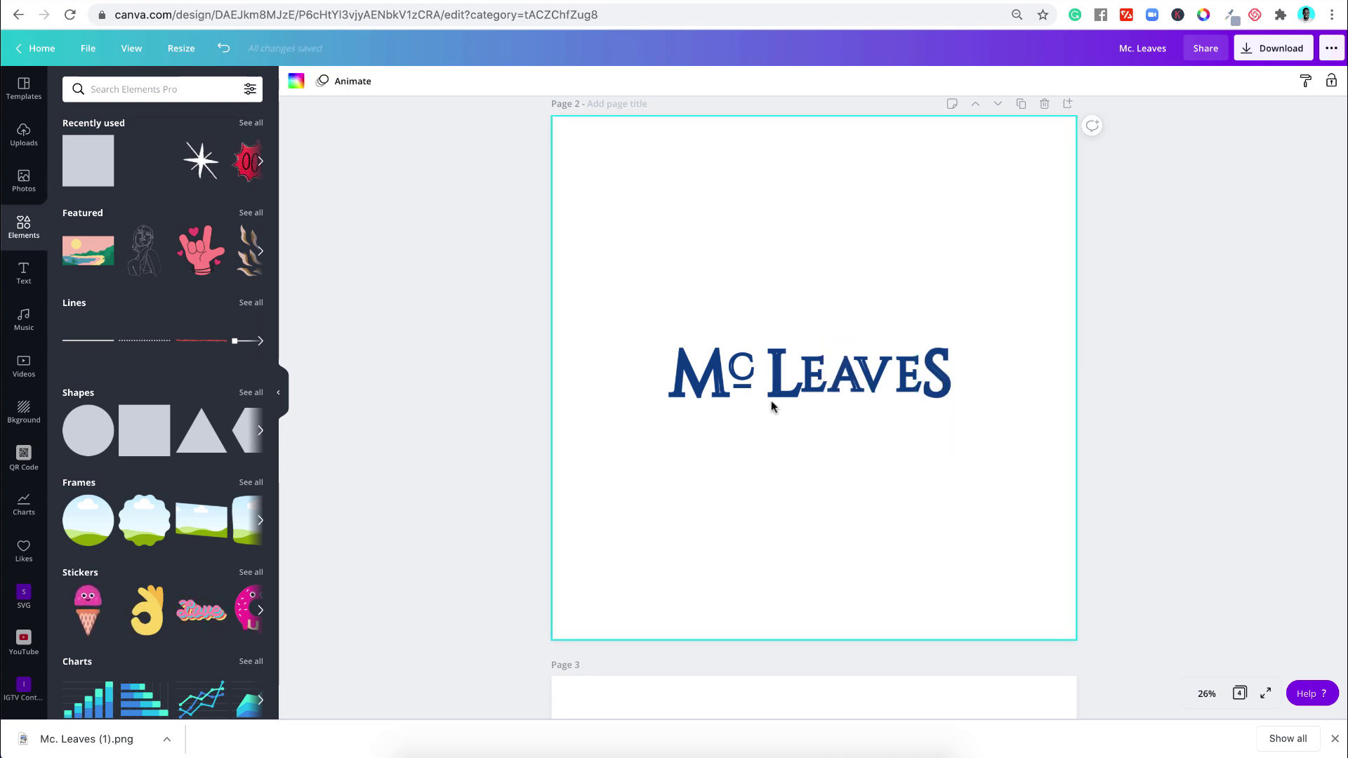
# Step: Nudge the letter L slightly left, towards the underlined C
pyautogui.click(772, 393)
pyautogui.press('Left')
pyautogui.press('Left')
pyautogui.press('Left')
pyautogui.press('Left')
pyautogui.press('Left')
pyautogui.press('Left')
pyautogui.press('Left')
pyautogui.press('Left')
pyautogui.press('Left')
pyautogui.press('Left')
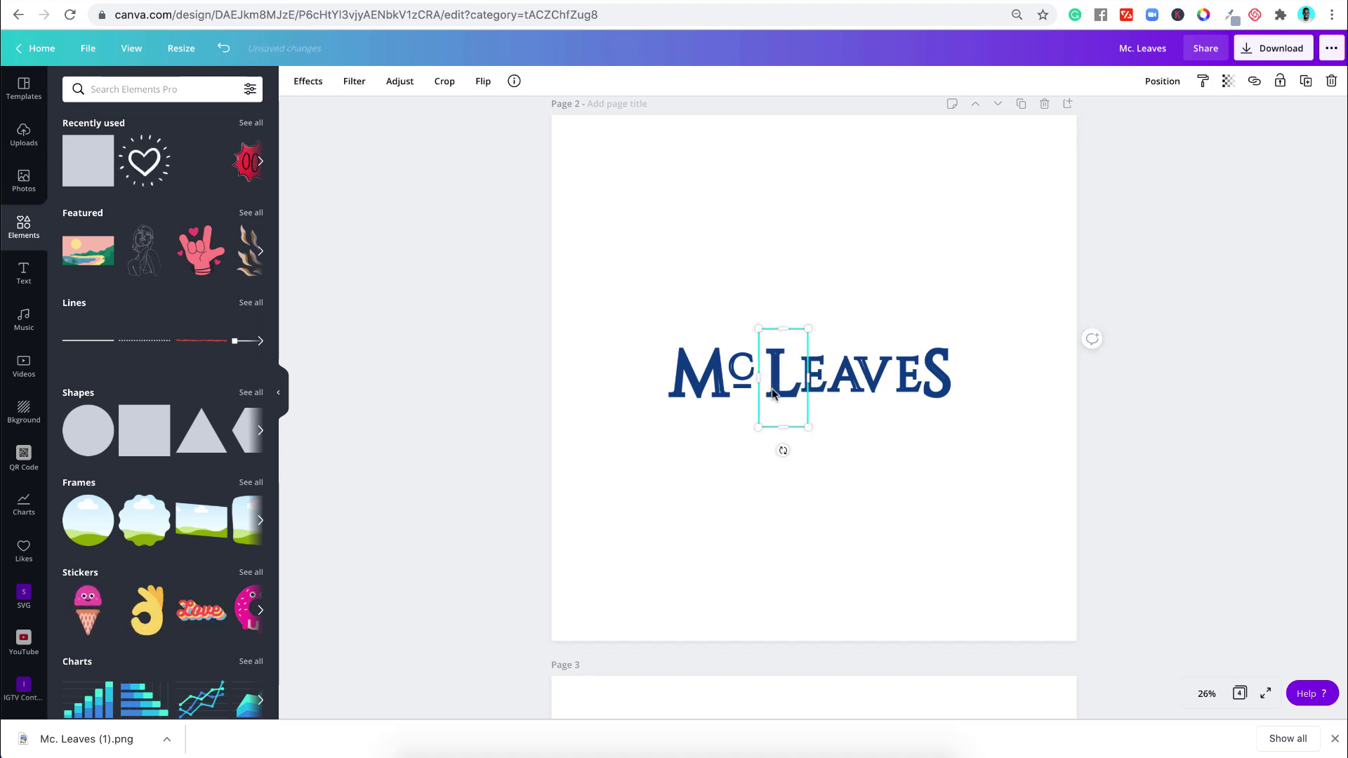
pyautogui.click(833, 429)
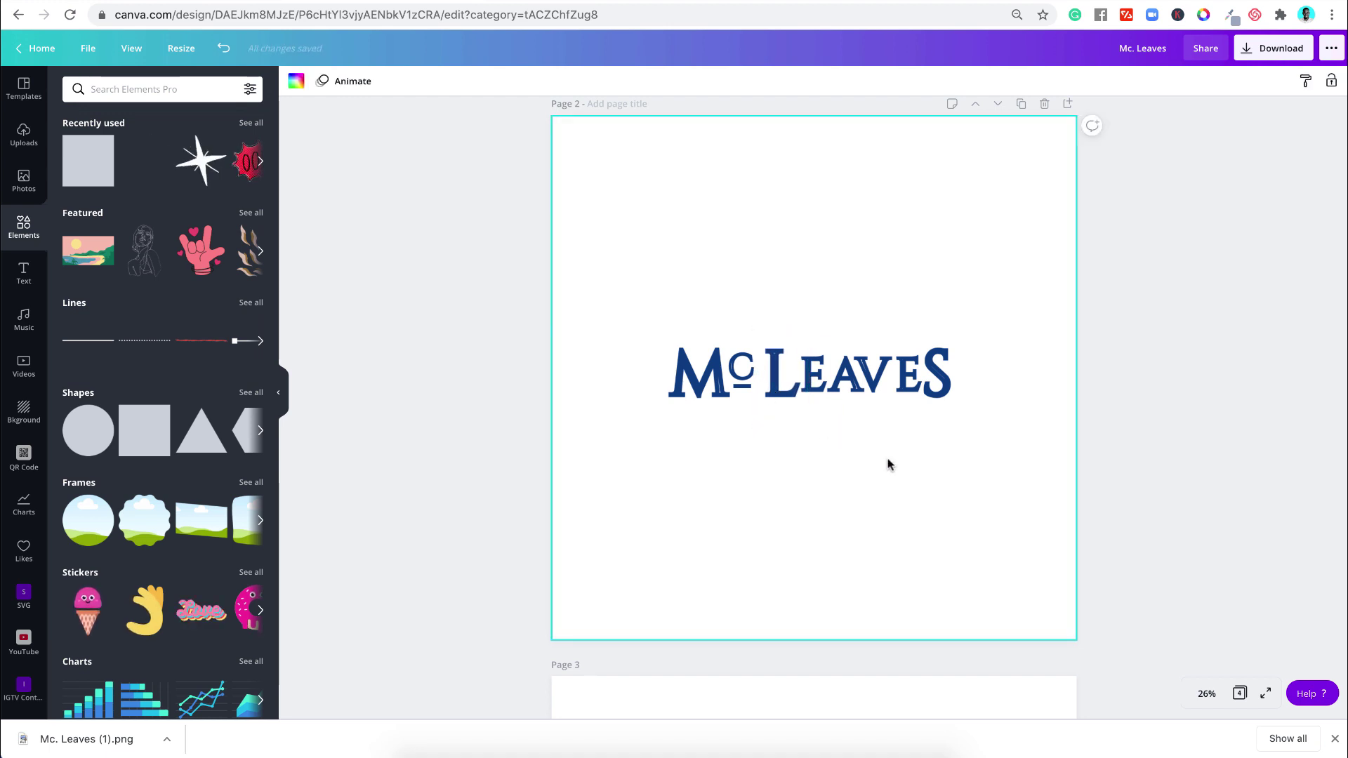
# Step: Centre all the wordmark's letters together horizontally on the page
pyautogui.moveTo(873, 397); pyautogui.dragTo(985, 440)
pyautogui.moveTo(874, 375)
pyautogui.mouseDown()
pyautogui.moveTo(847, 372)
pyautogui.moveTo(877, 374)
pyautogui.mouseUp()
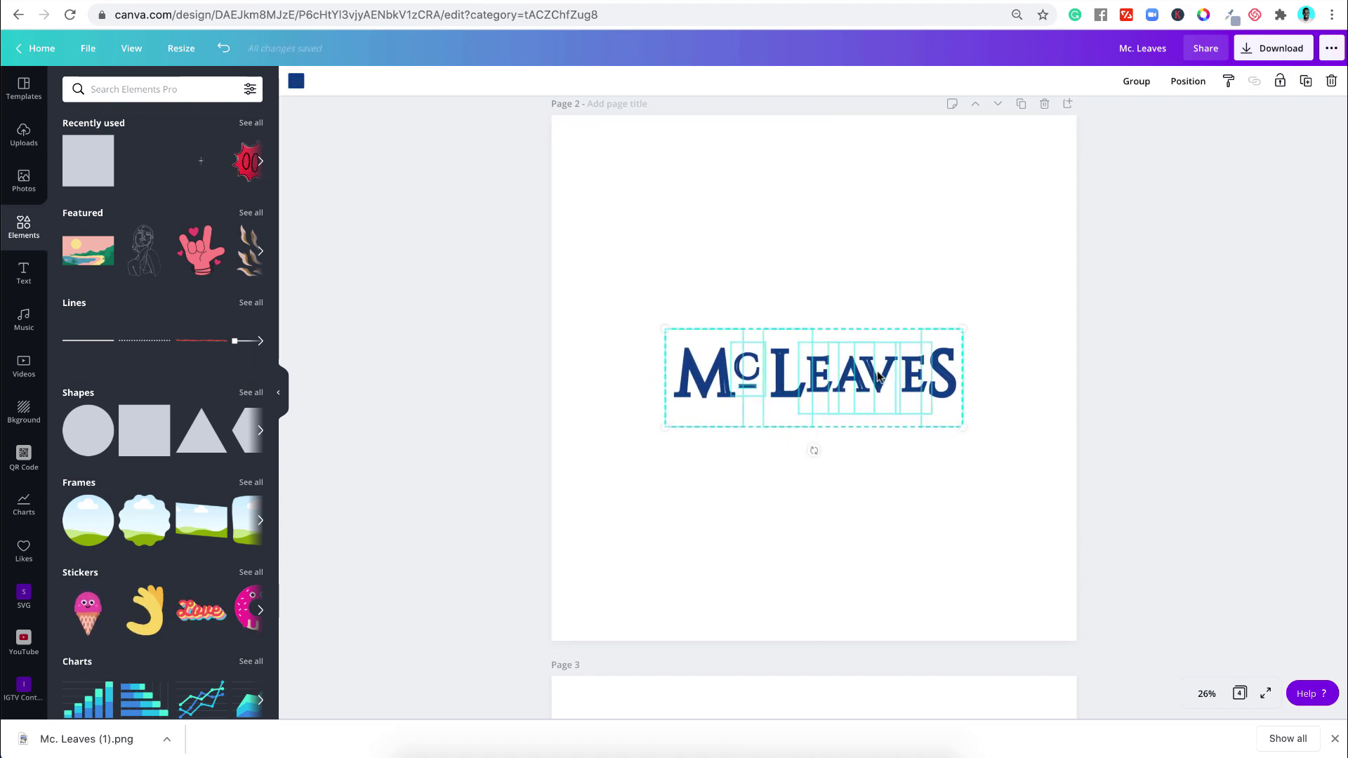
pyautogui.click(1044, 382)
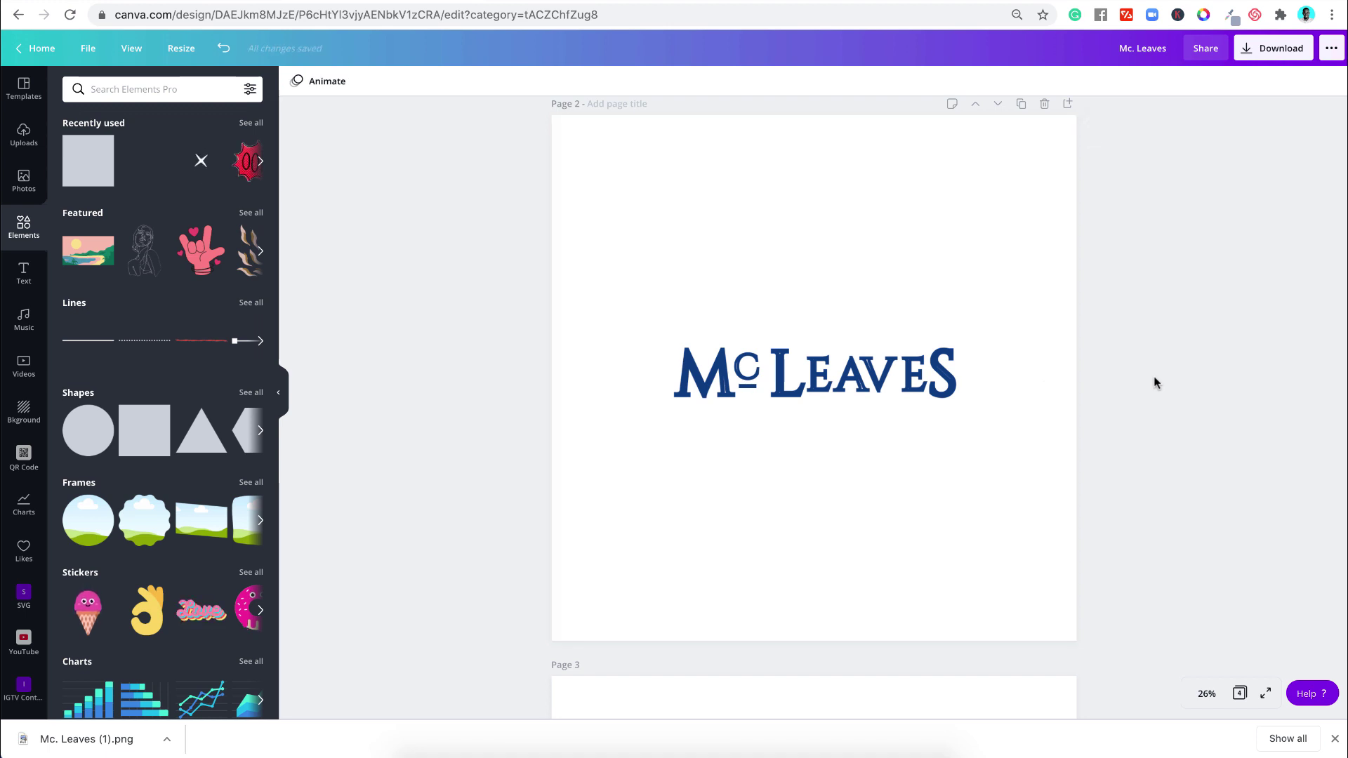
# Step: Place a copy of the V above the wordmark cropped to its left stroke, and delete the original V
pyautogui.click(873, 391)
pyautogui.moveTo(876, 391); pyautogui.dragTo(876, 267)
pyautogui.click(959, 274)
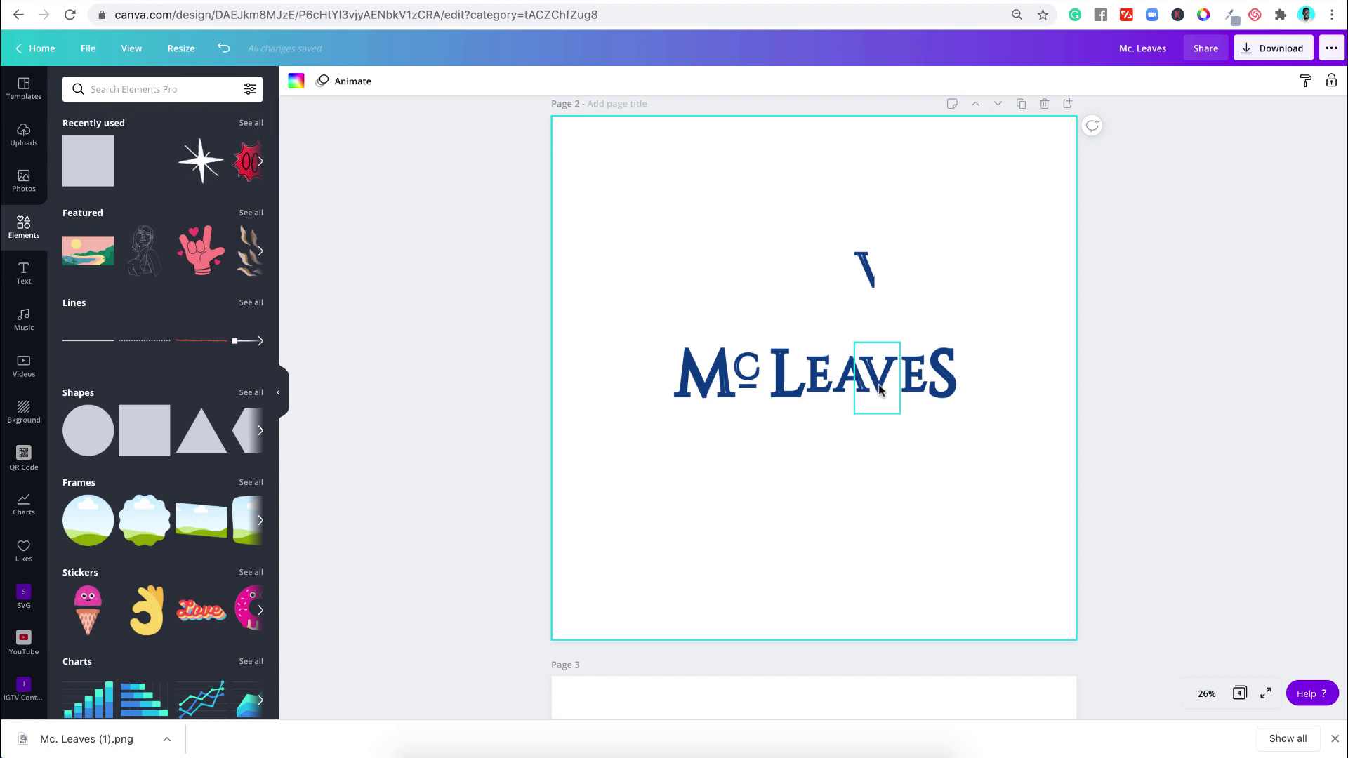
pyautogui.click(879, 390)
pyautogui.press('Delete')
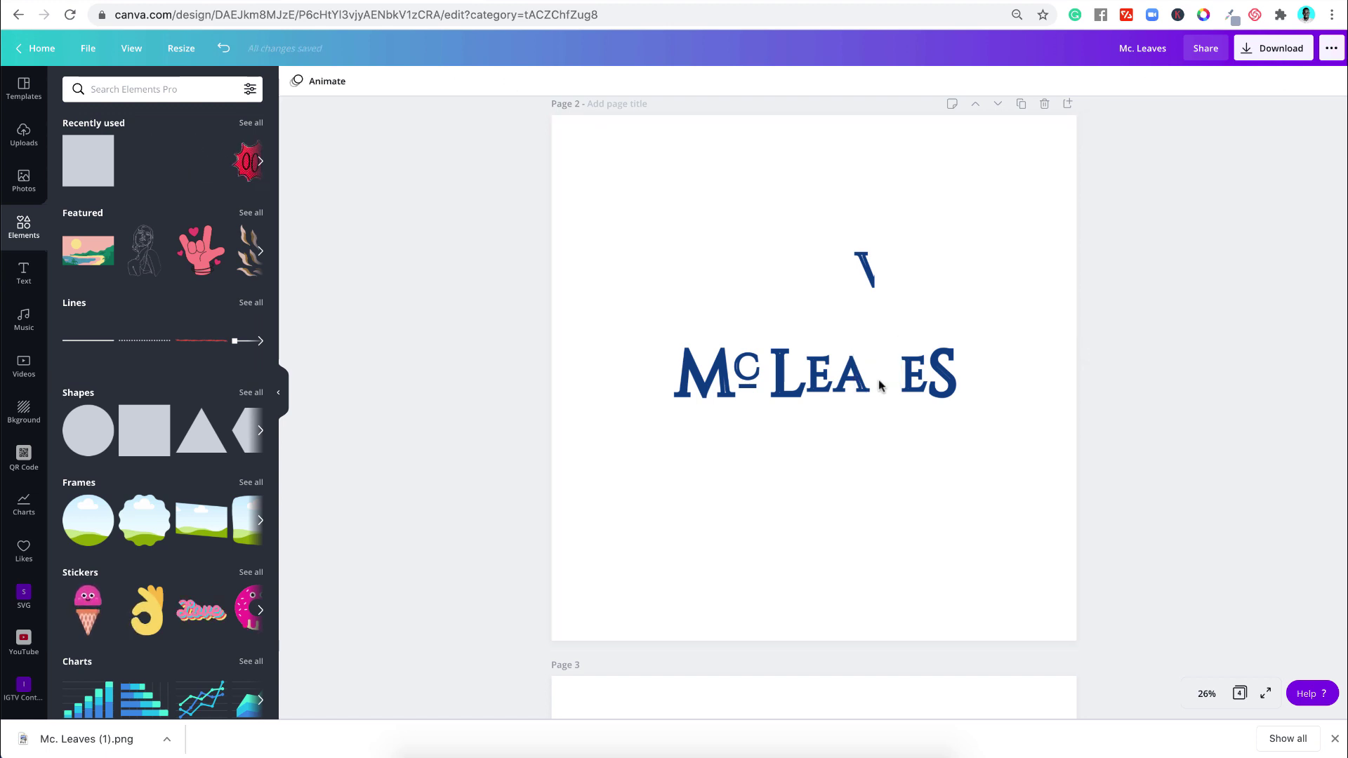
# Step: Move the cropped left stroke of the V down into the wordmark, close beside the A
pyautogui.click(864, 274)
pyautogui.moveTo(864, 277); pyautogui.dragTo(860, 370)
pyautogui.click(1092, 316)
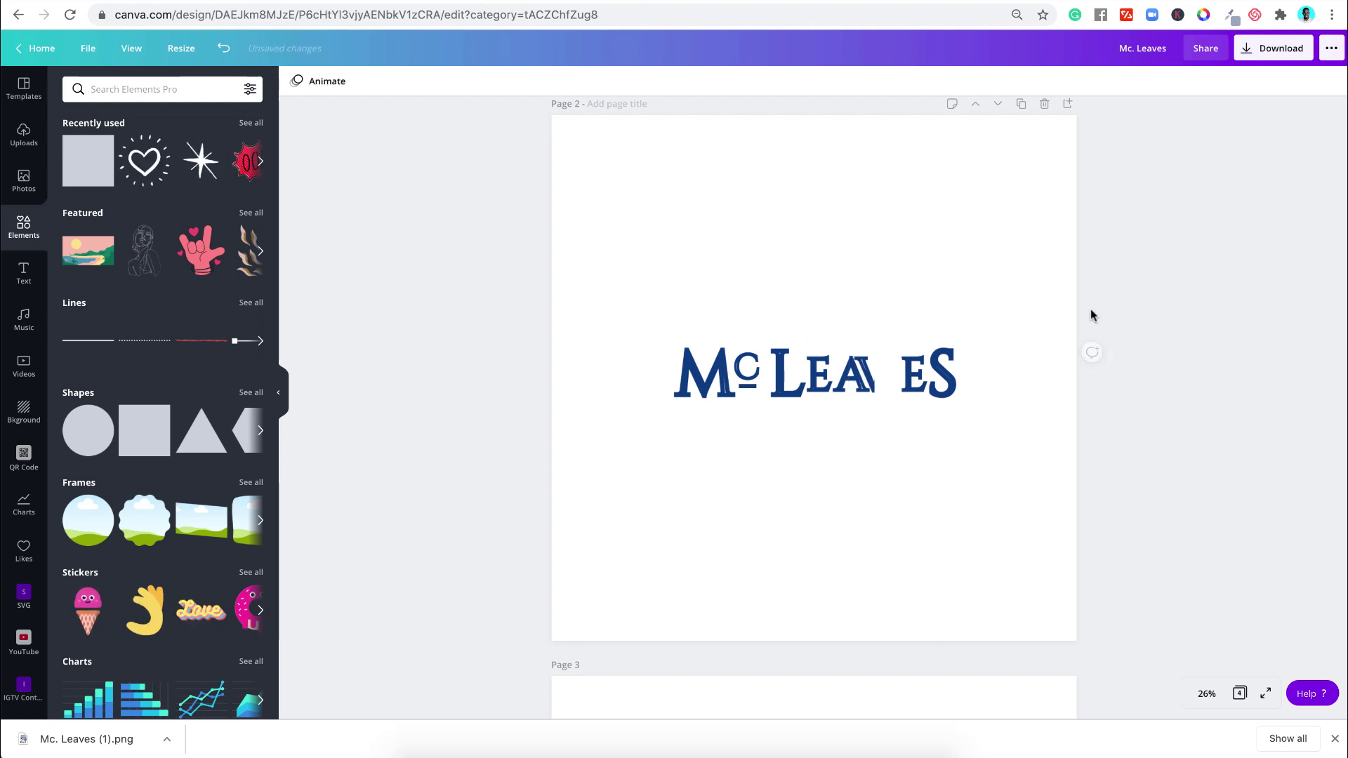
pyautogui.click(869, 377)
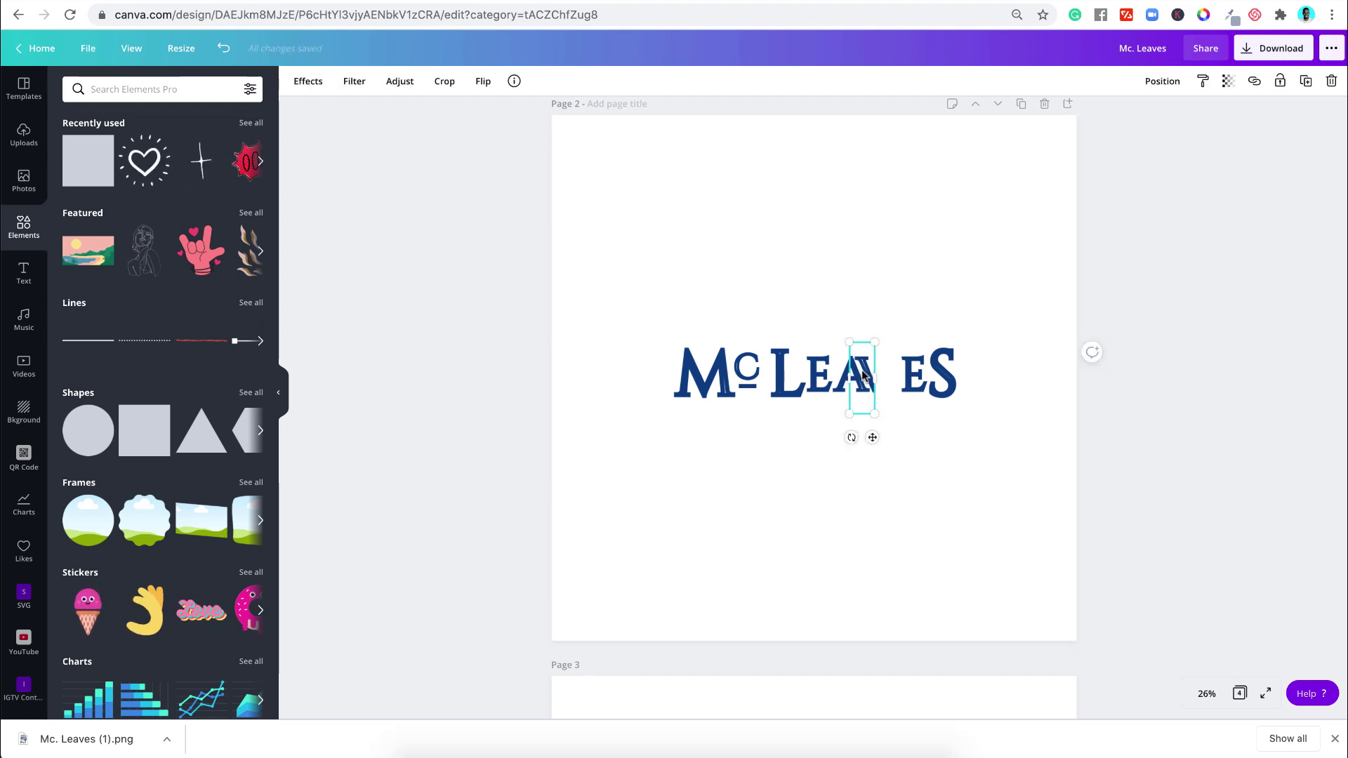
pyautogui.moveTo(862, 375); pyautogui.dragTo(863, 376)
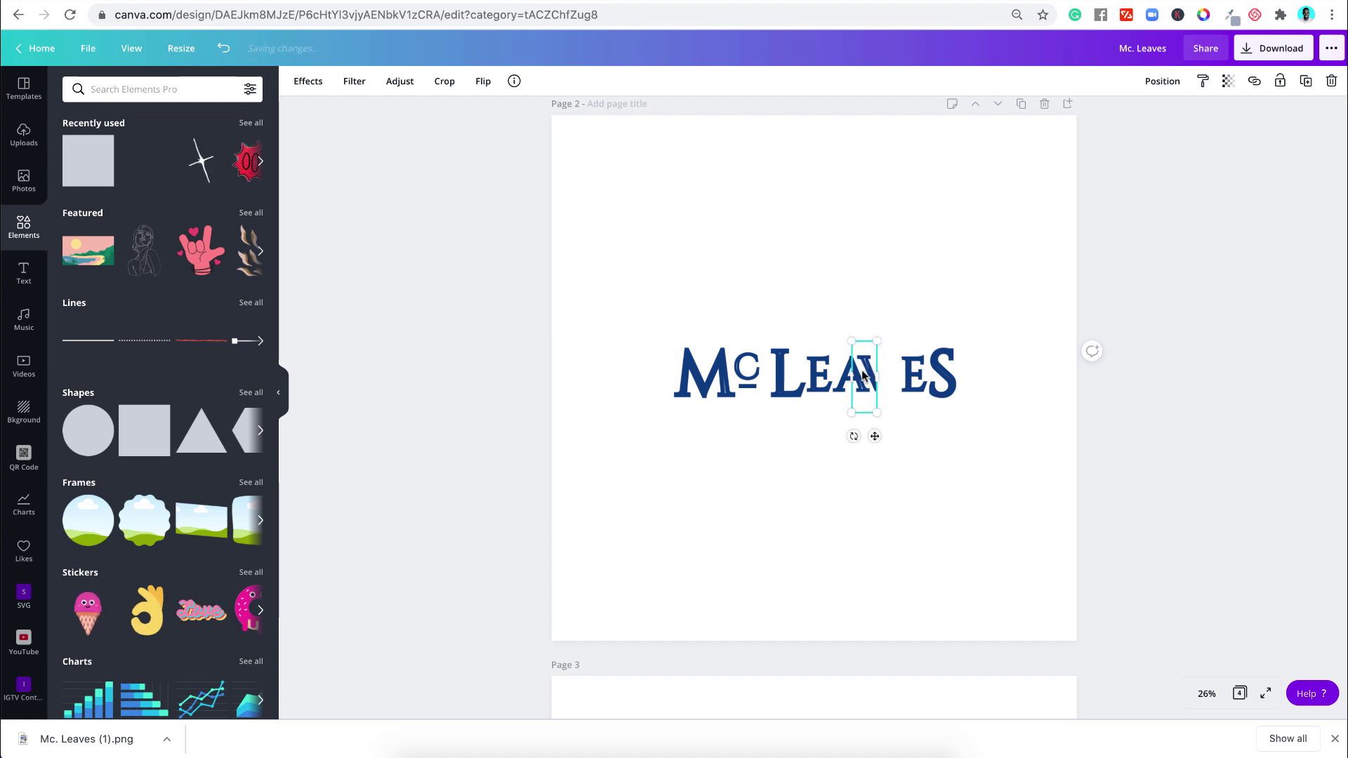
pyautogui.click(822, 271)
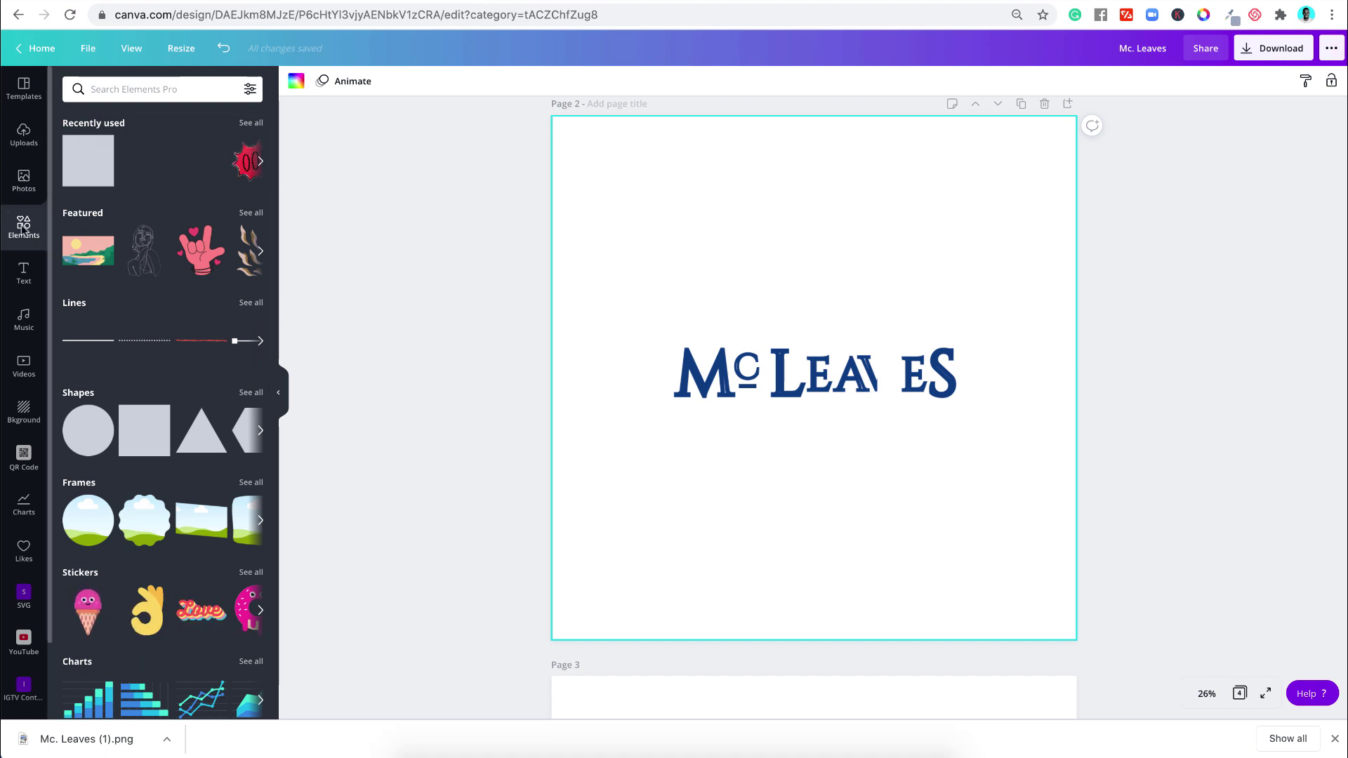
# Step: Search the elements for "leaf" and add the upright two-tone green leaf with the dark green outline to page 2
pyautogui.click(160, 88)
pyautogui.write('leaf')
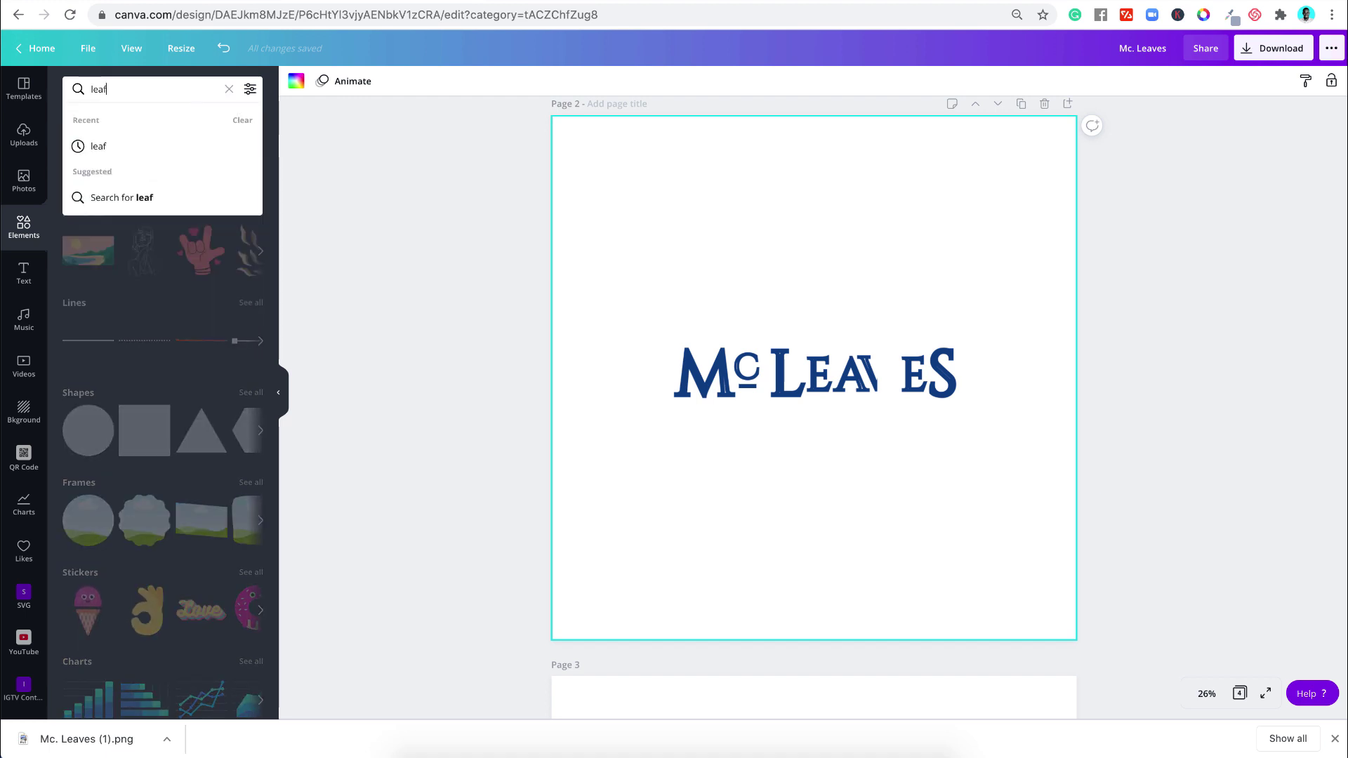
pyautogui.press('Return')
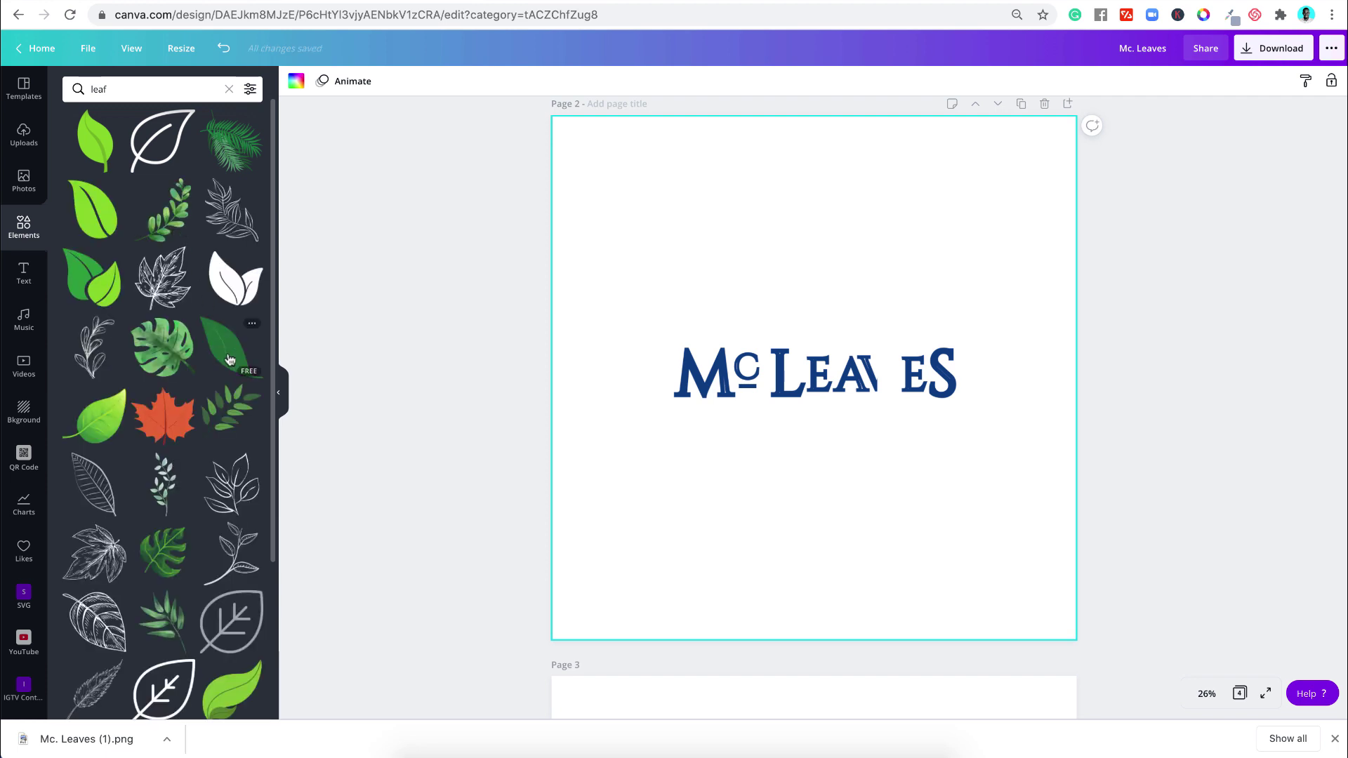
pyautogui.scroll(-2, 168, 518)
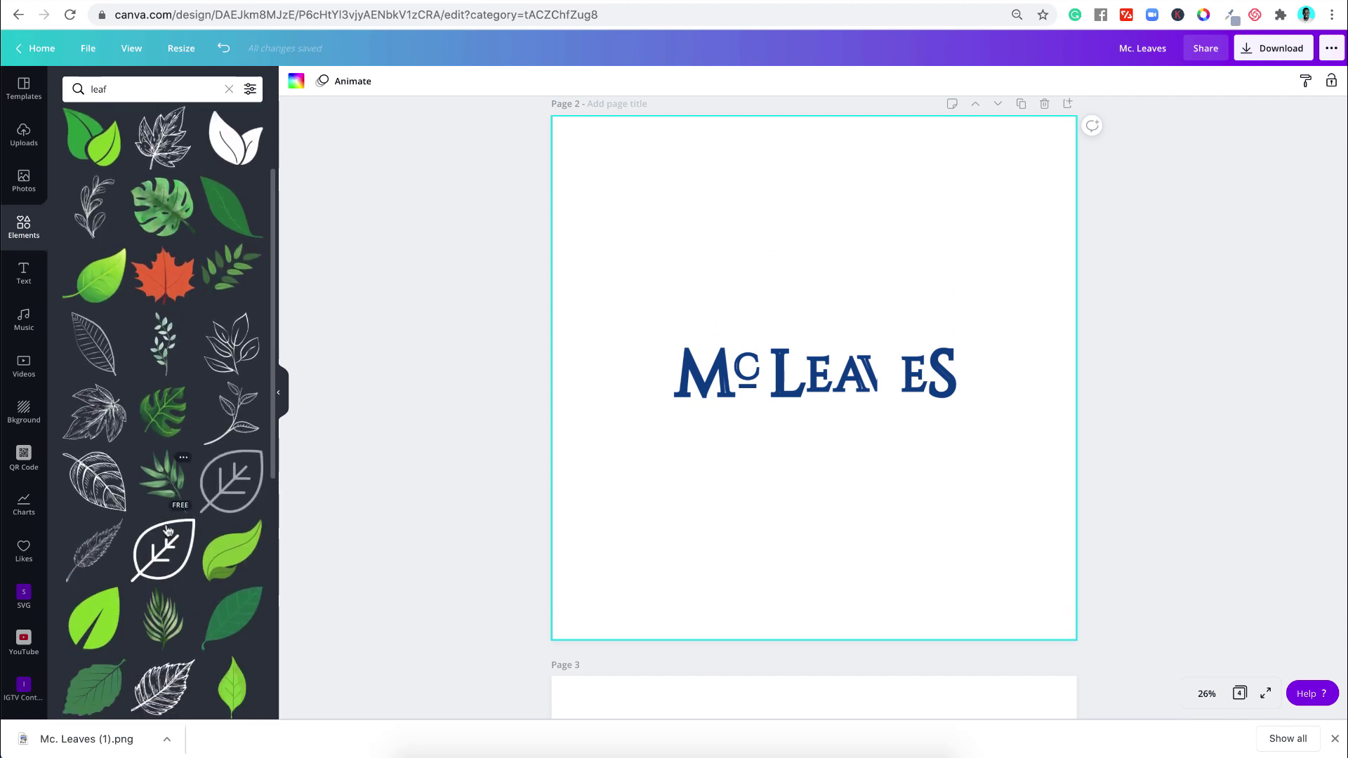
pyautogui.scroll(-5, 168, 549)
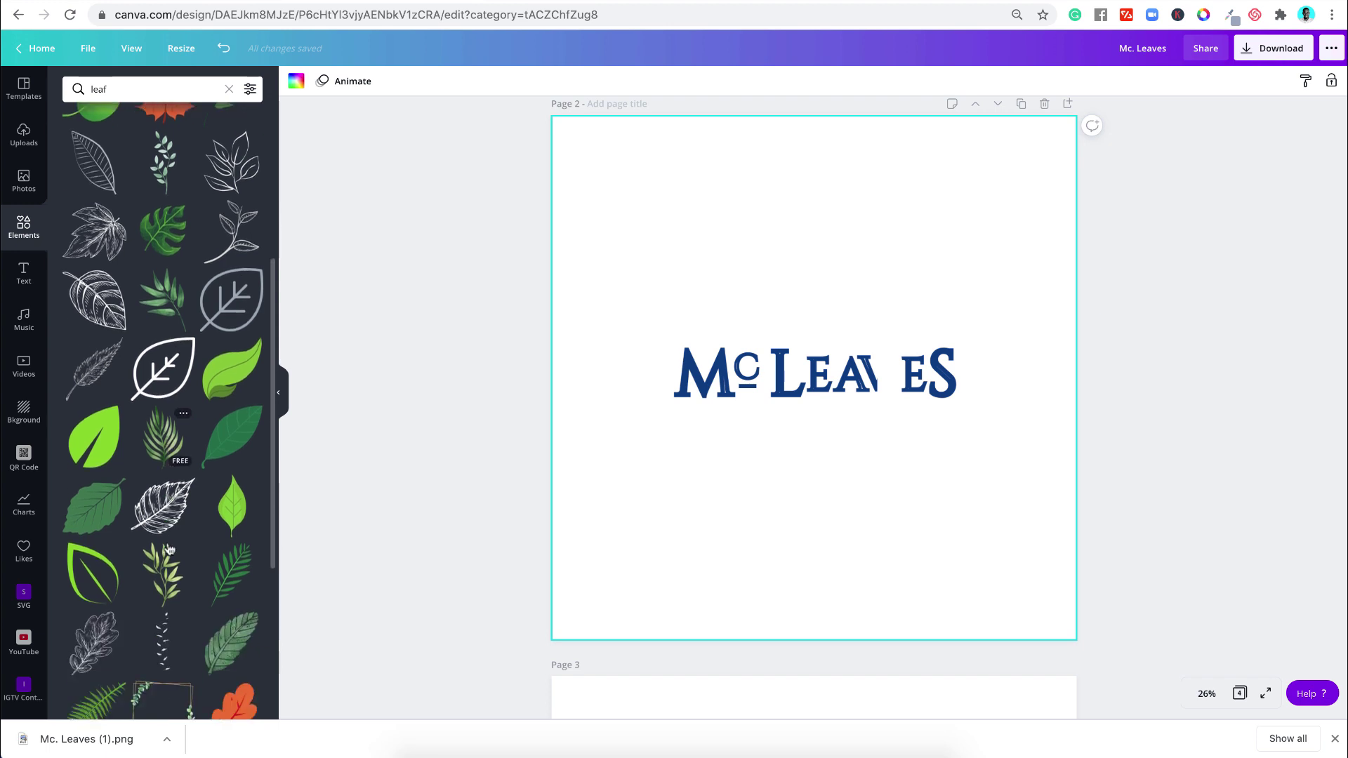
pyautogui.scroll(-7, 169, 549)
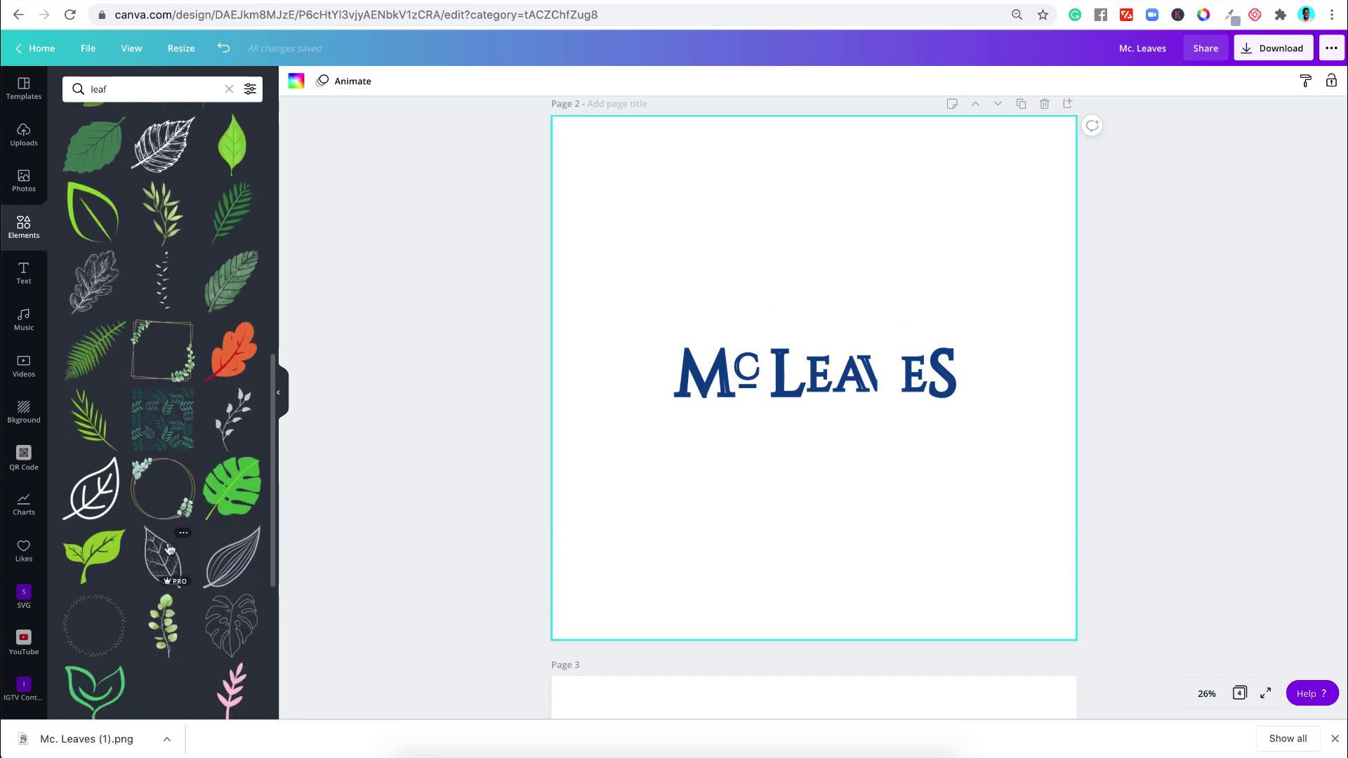
pyautogui.scroll(-3, 169, 549)
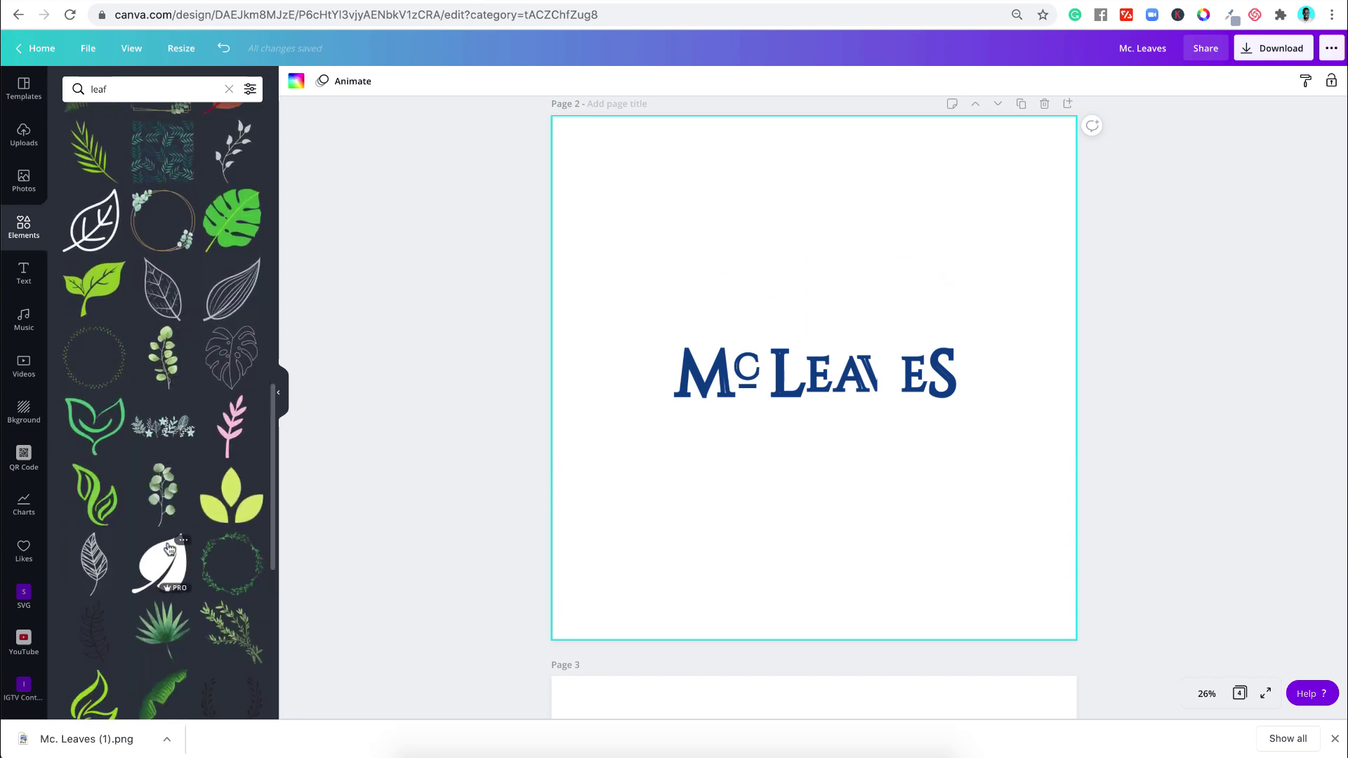
pyautogui.scroll(-4, 168, 549)
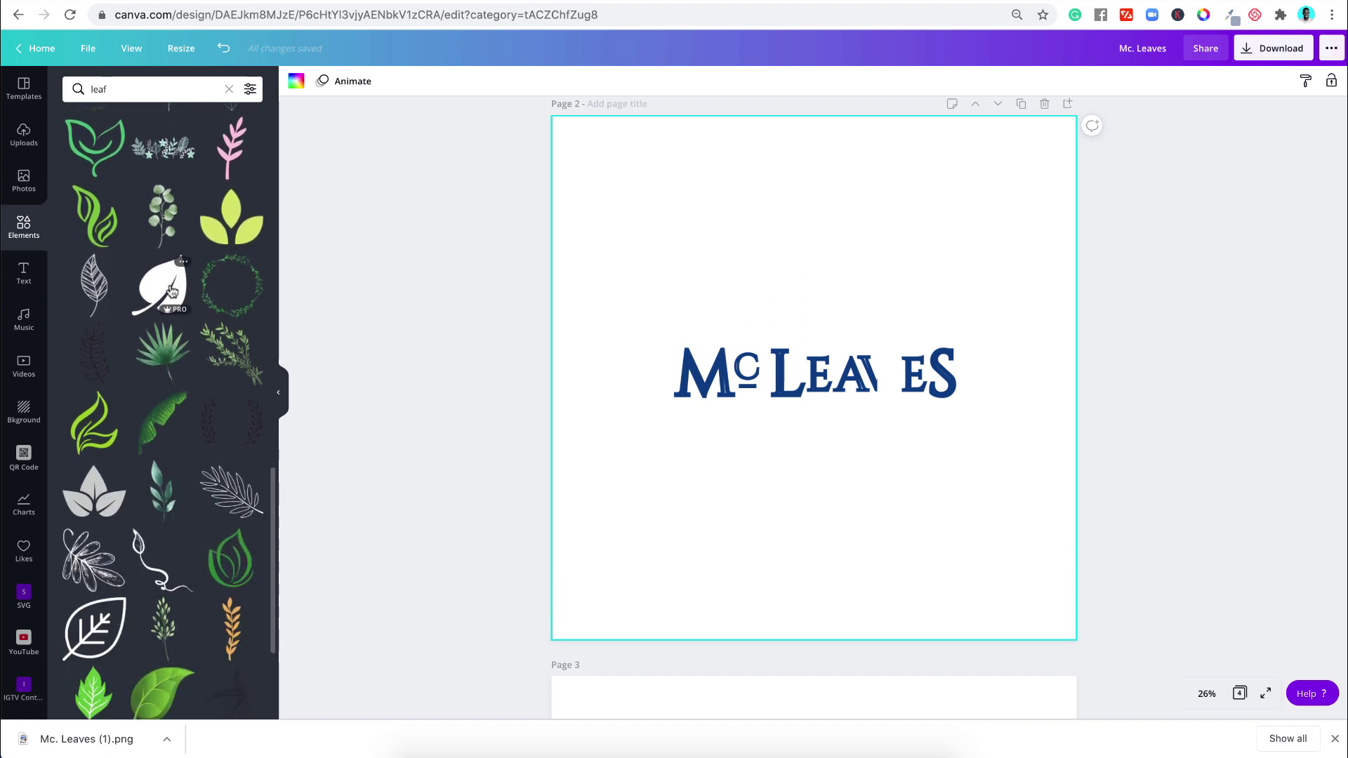
pyautogui.scroll(-5, 225, 555)
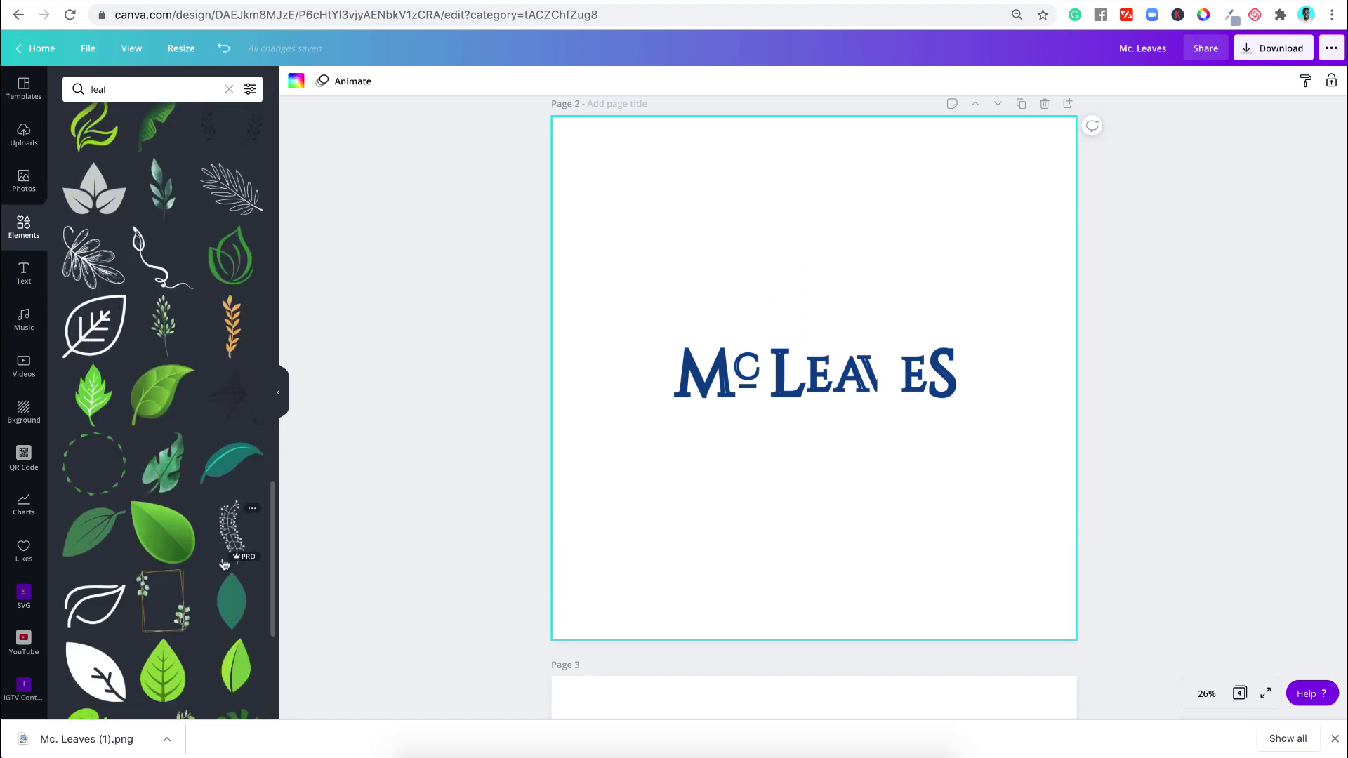
pyautogui.scroll(-2, 220, 499)
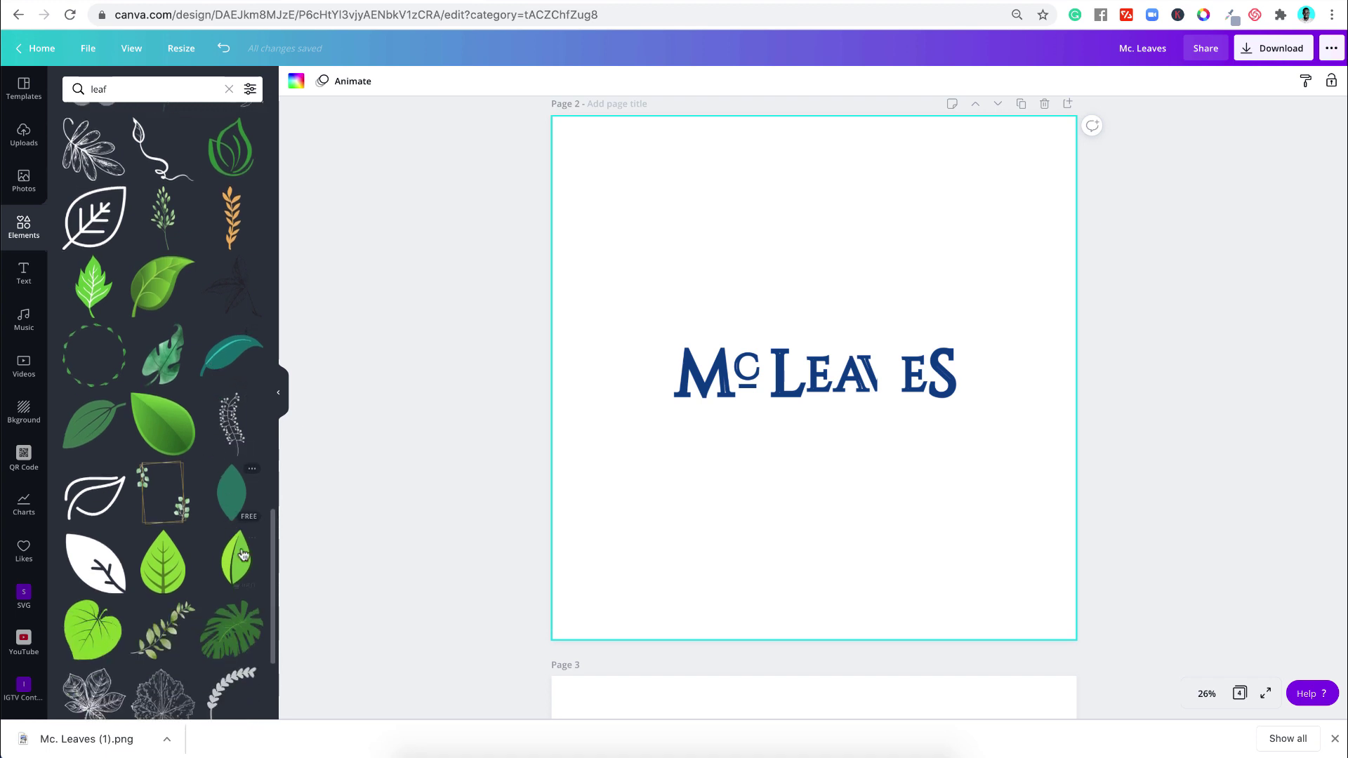
pyautogui.click(243, 555)
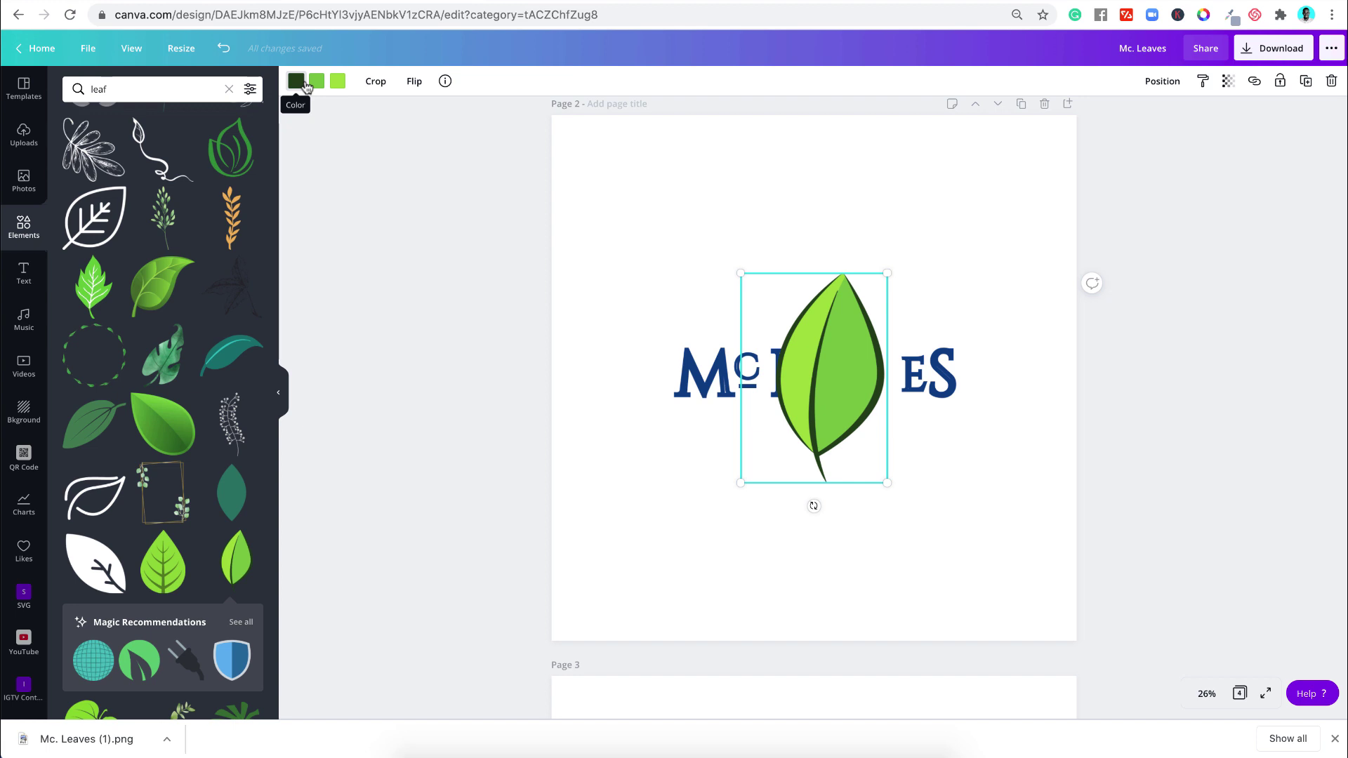
# Step: Recolour the leaf's dark outline and stem with the medium green already used in the leaf
pyautogui.click(304, 84)
pyautogui.click(112, 209)
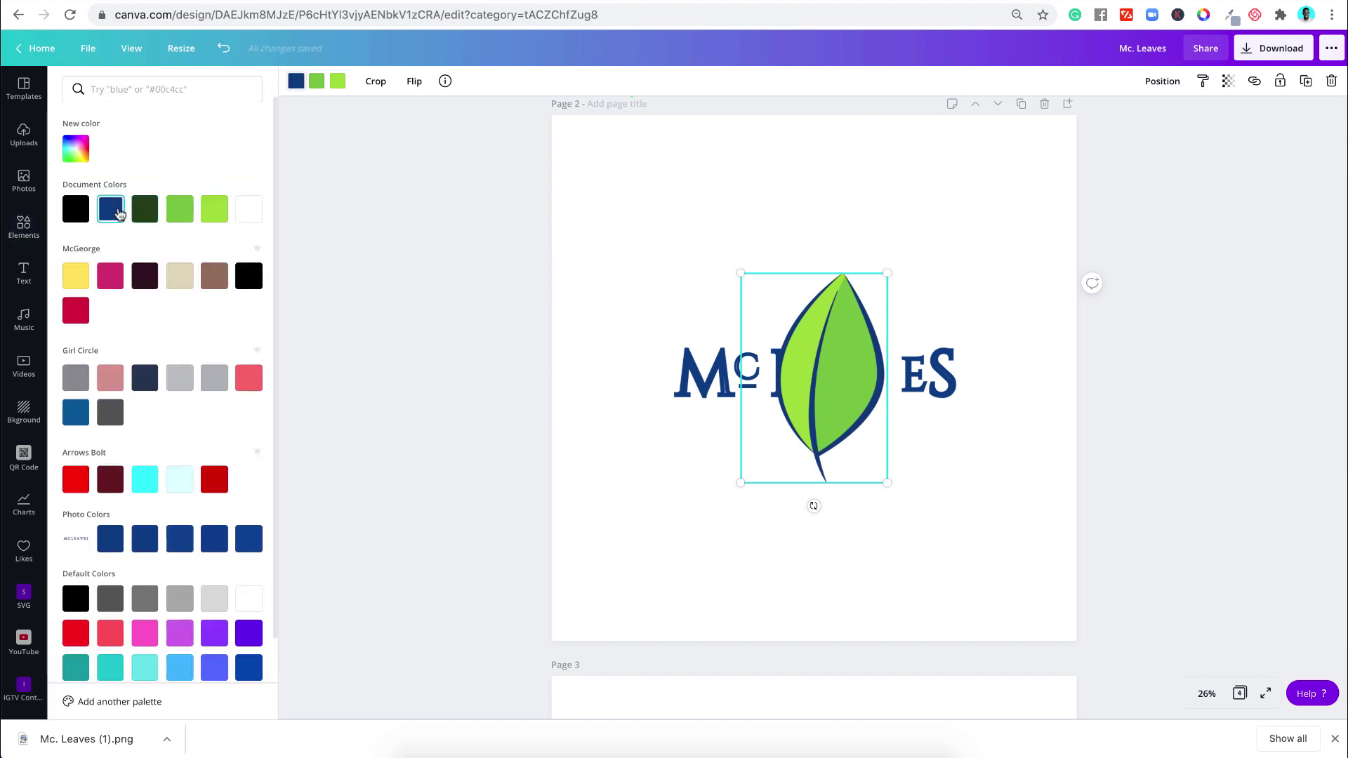
pyautogui.click(317, 81)
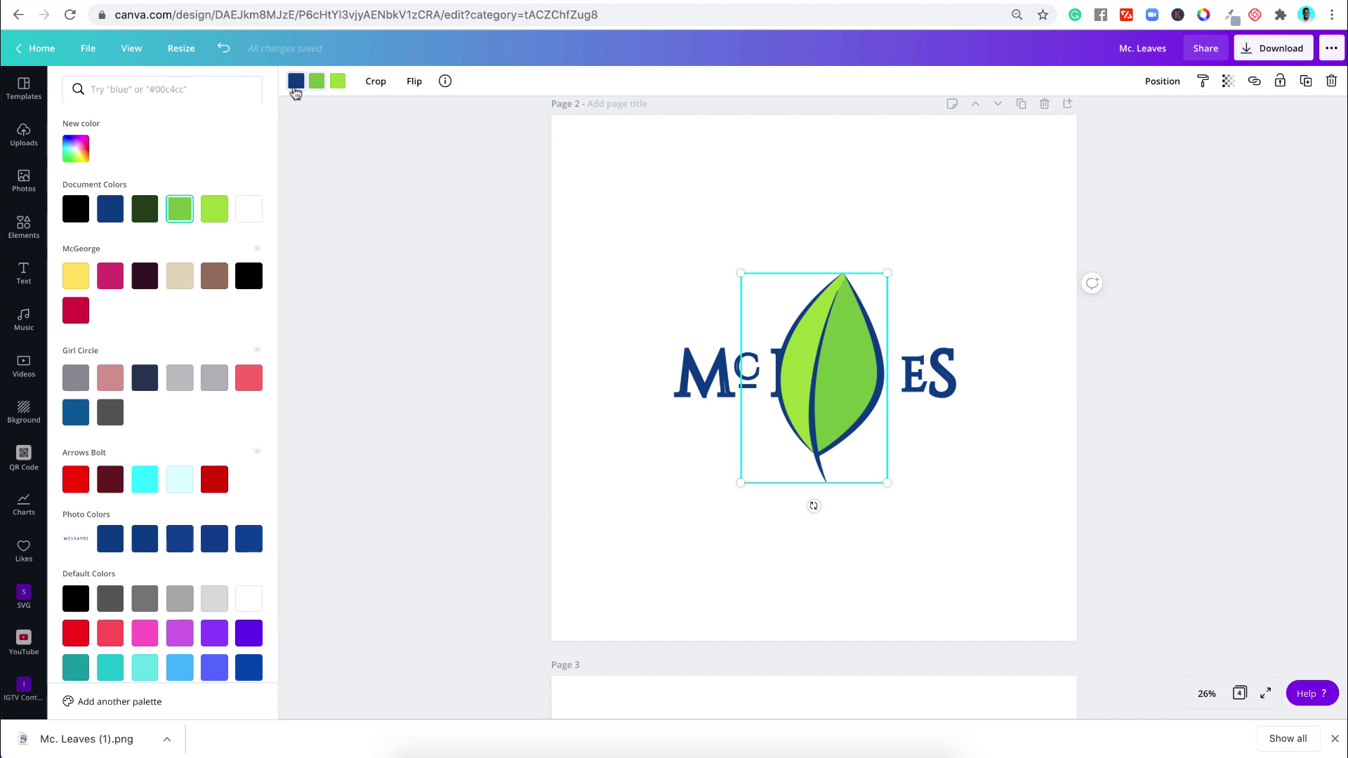
pyautogui.click(295, 88)
pyautogui.click(181, 214)
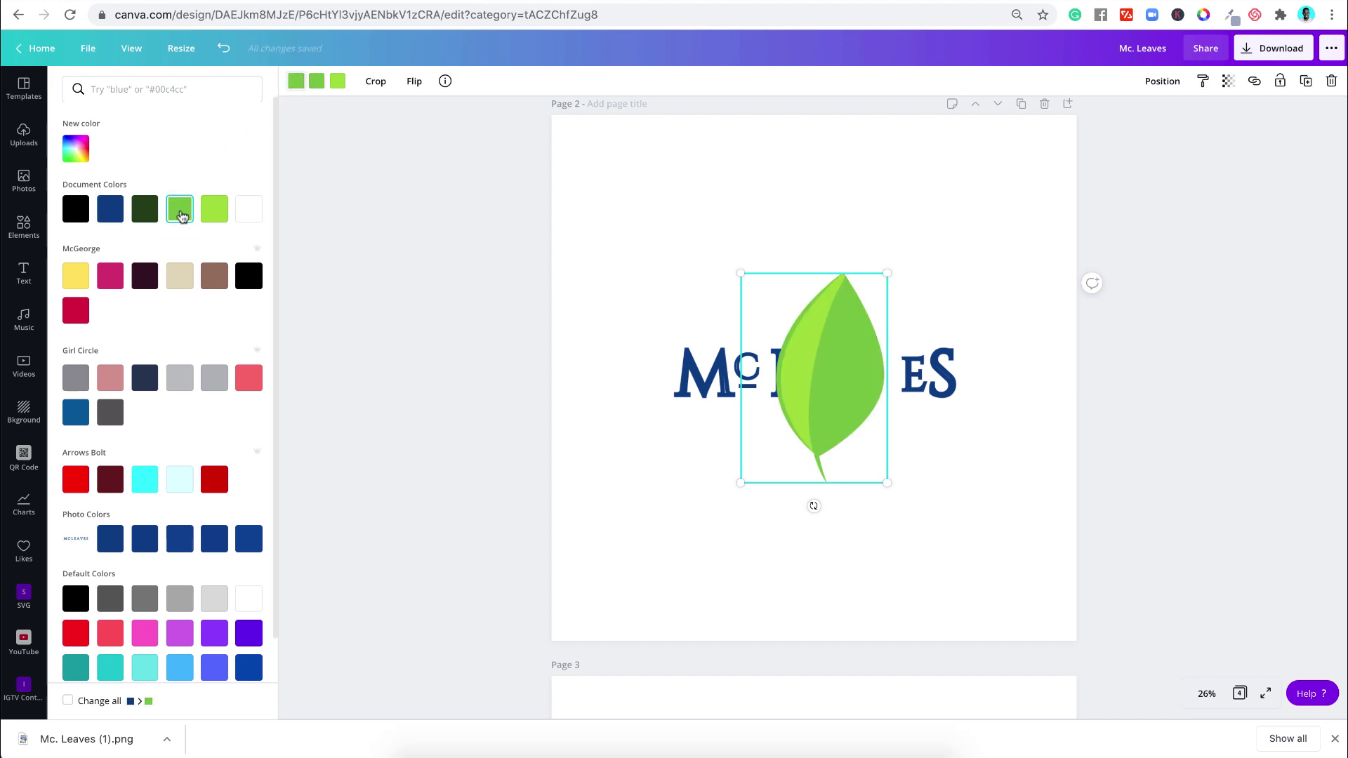
pyautogui.press('Escape')
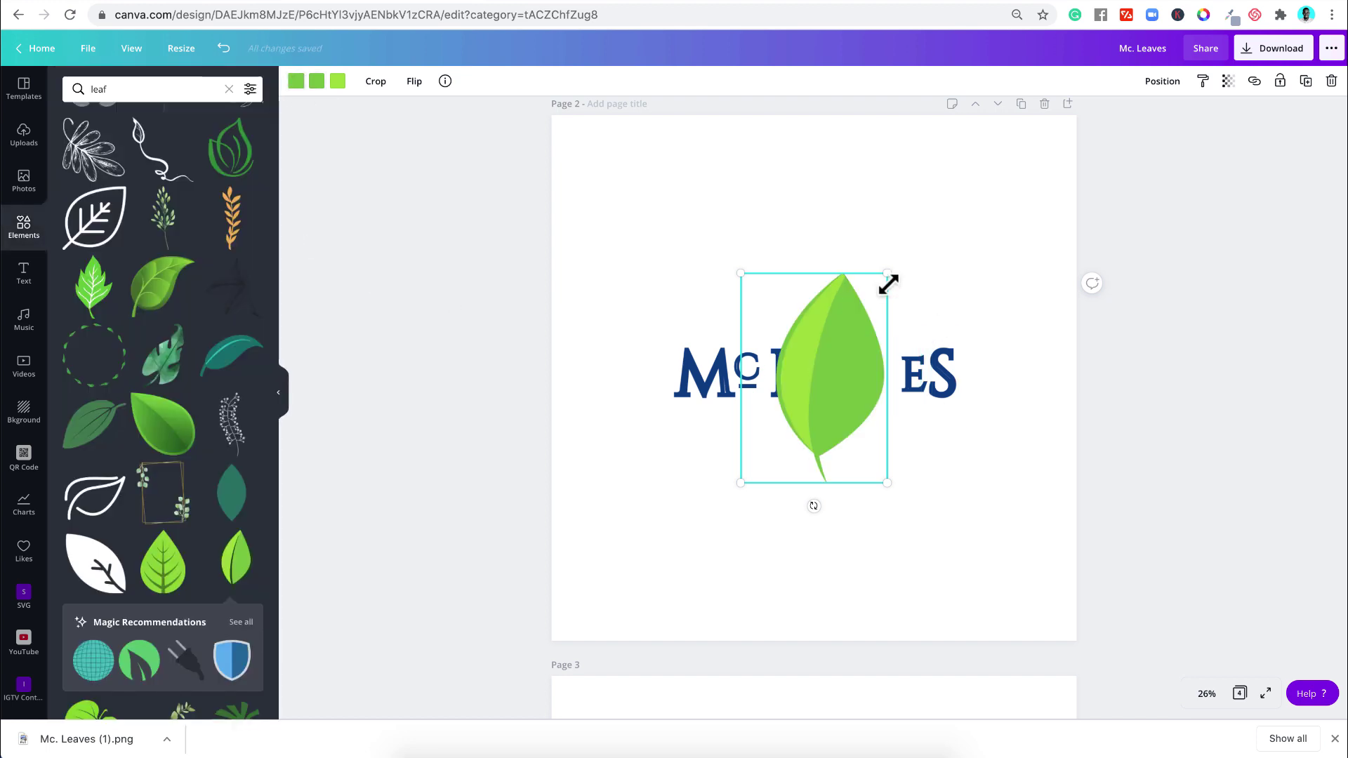
# Step: Shrink the leaf to about a third of its size and flip it horizontally
pyautogui.moveTo(882, 280); pyautogui.dragTo(824, 440)
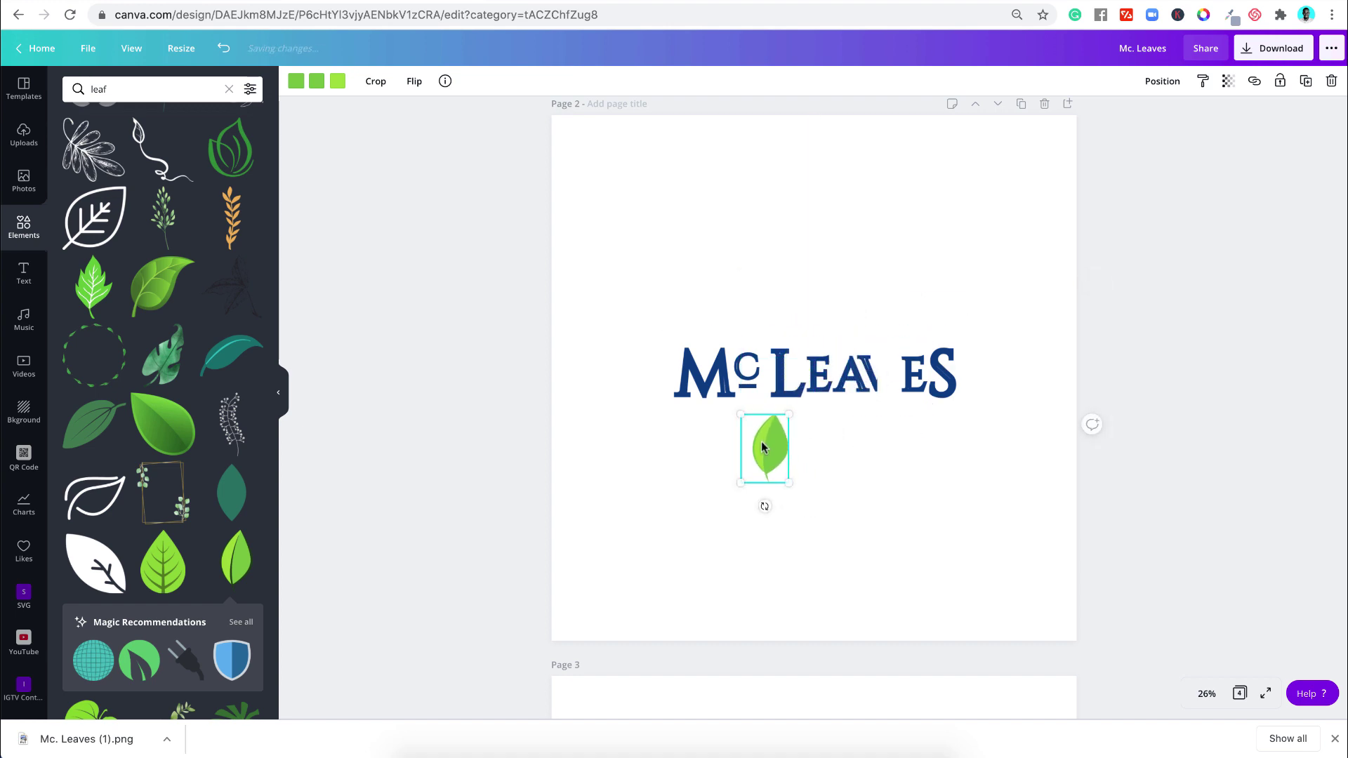
pyautogui.click(414, 82)
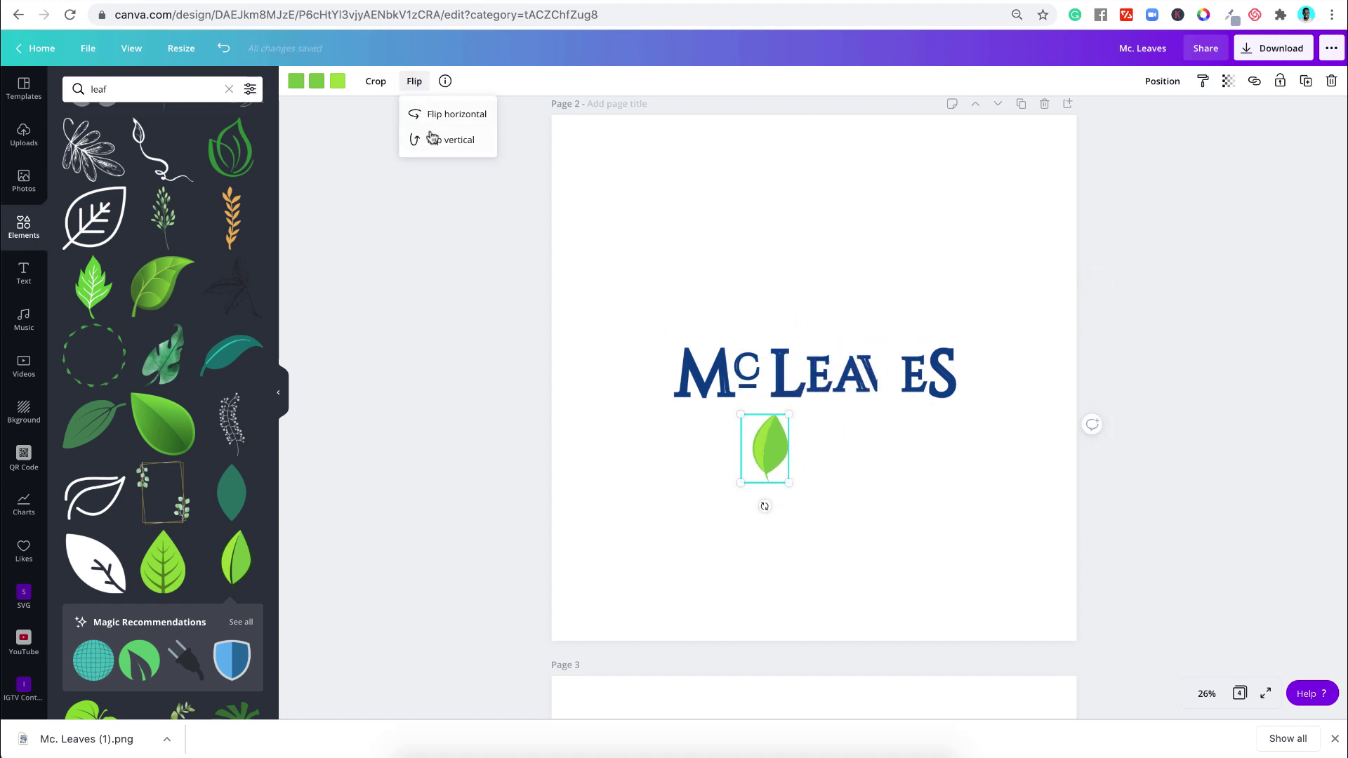
pyautogui.click(436, 116)
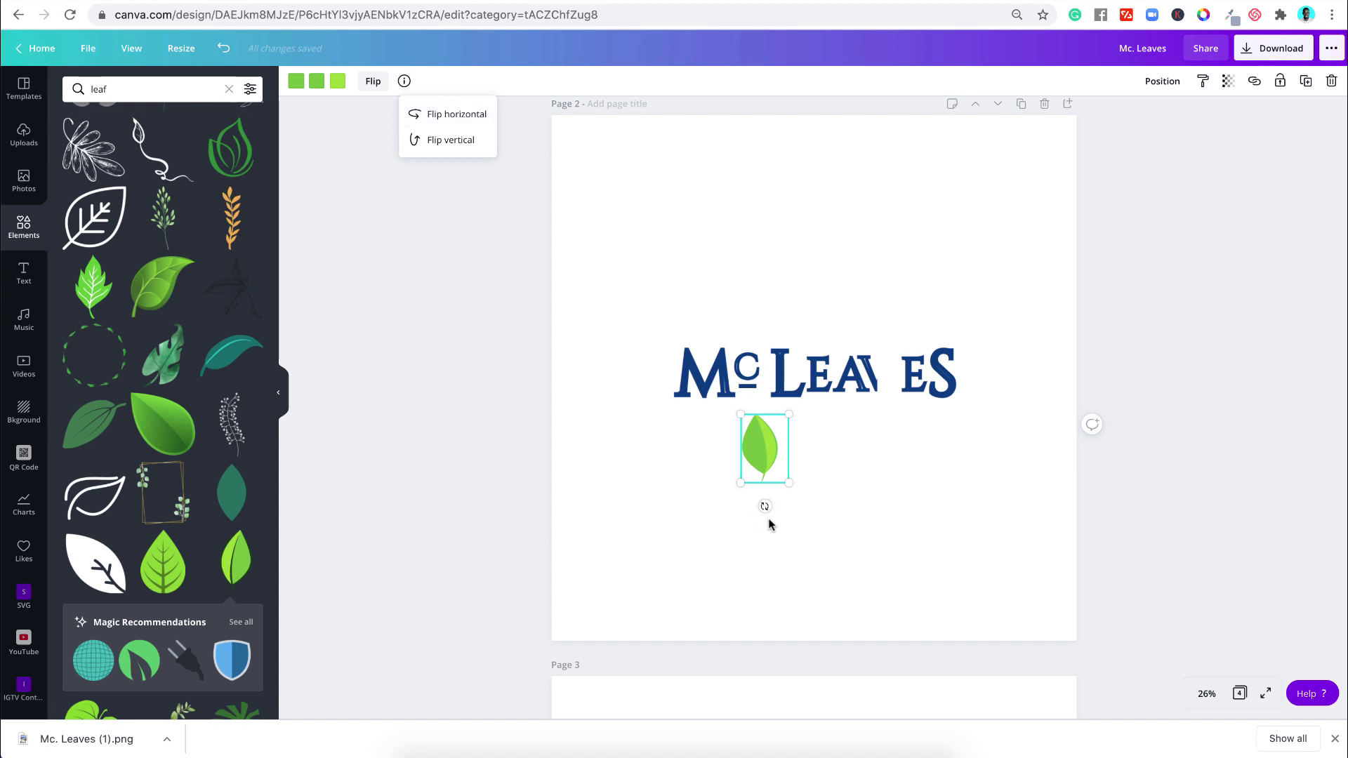
# Step: Tilt the leaf clockwise by about 30 degrees and move it into the gap between the V's left stroke and the E
pyautogui.moveTo(767, 507); pyautogui.dragTo(729, 514)
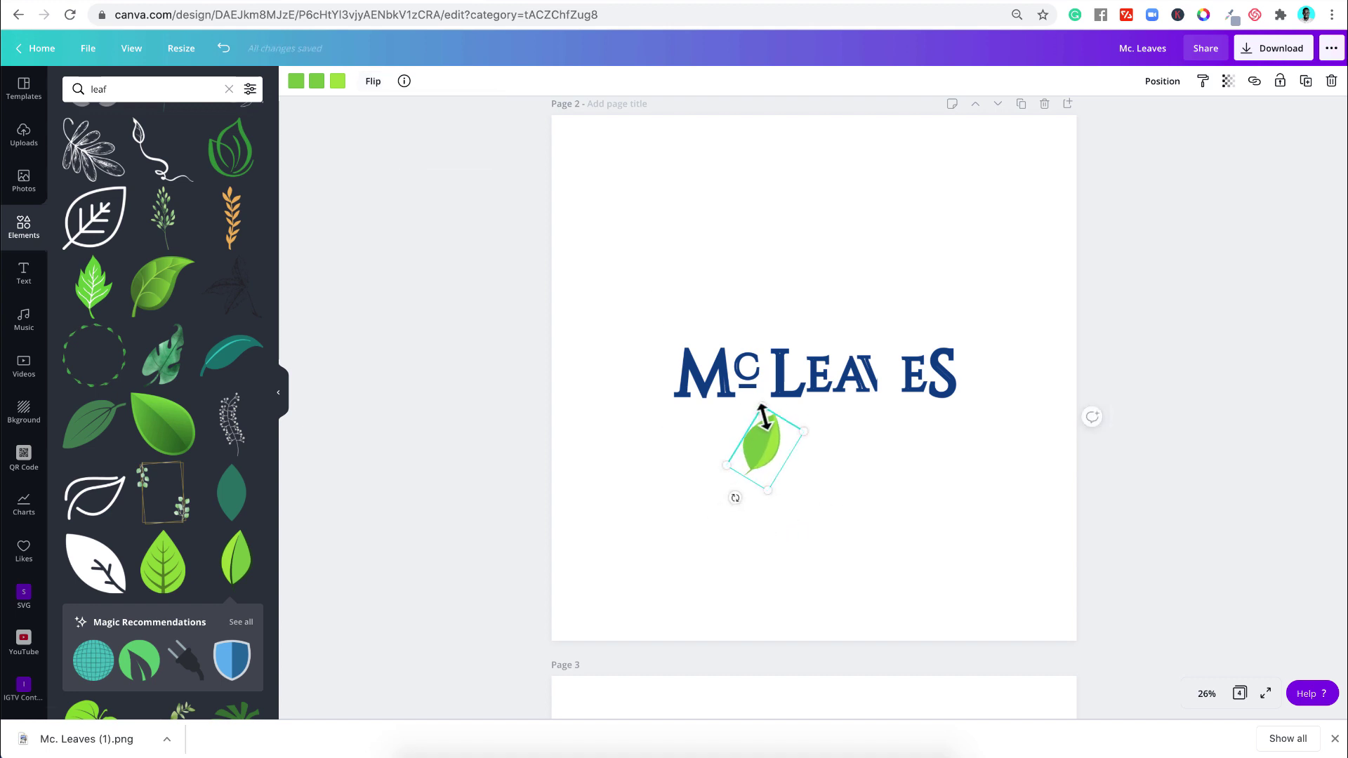
pyautogui.moveTo(768, 443); pyautogui.dragTo(900, 358)
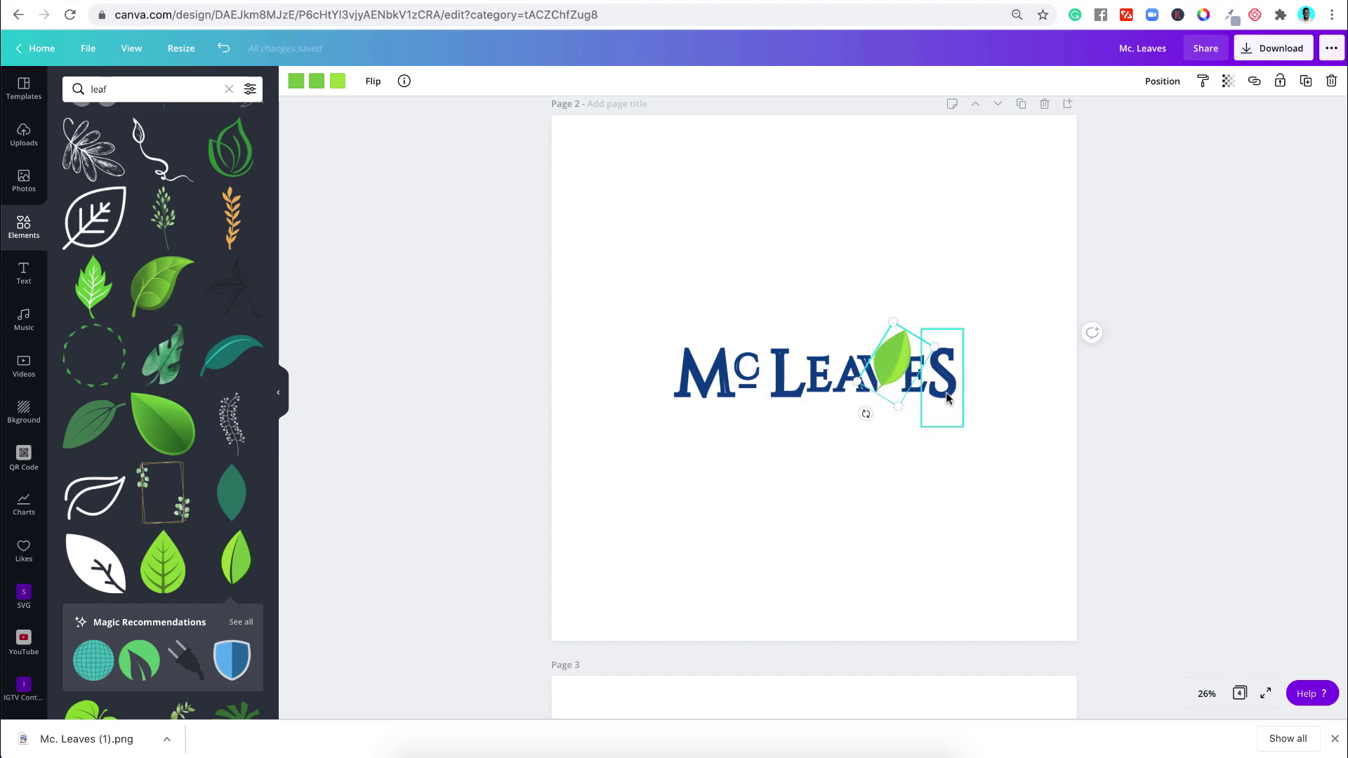
pyautogui.rightClick(870, 347)
pyautogui.click(914, 283)
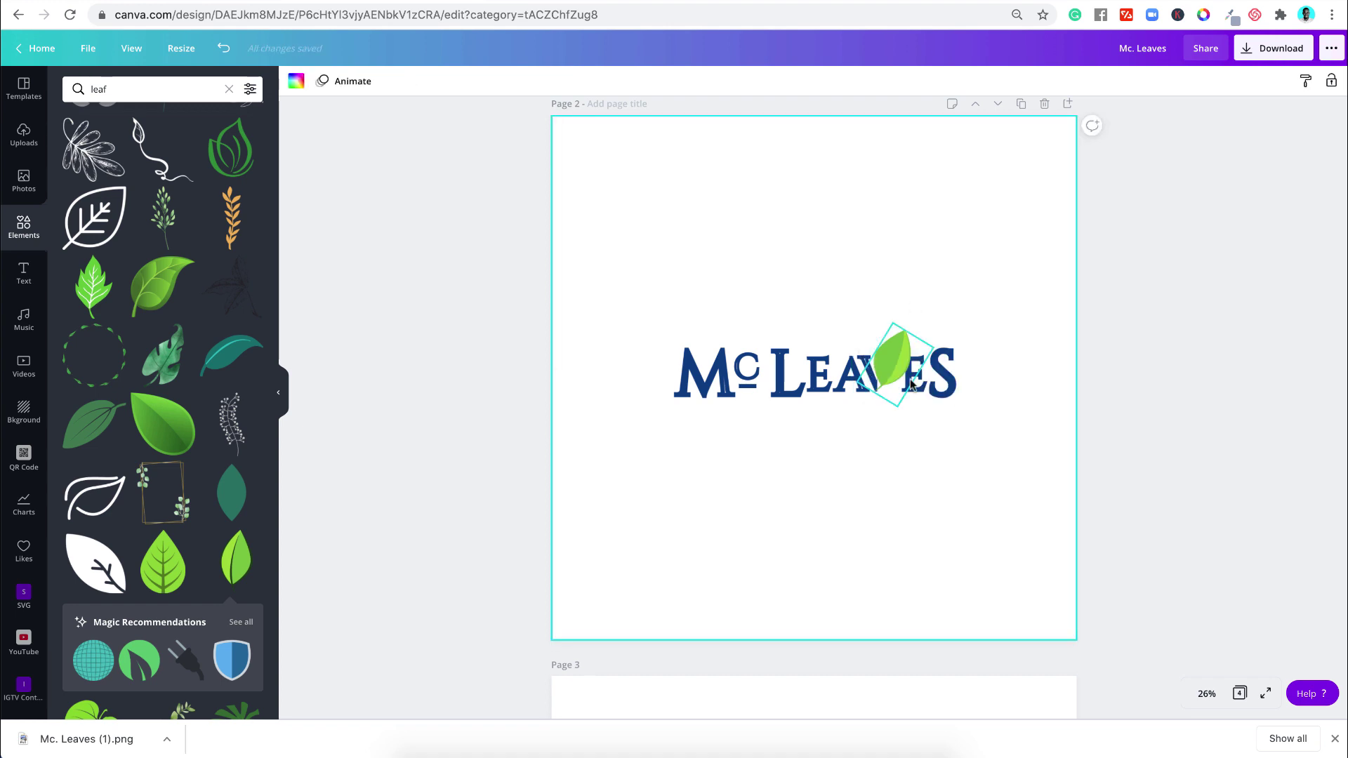
# Step: Rotate the leaf slightly more upright and reduce its size to fit the gap between the V's stroke and the E
pyautogui.scroll(5, 910, 377)
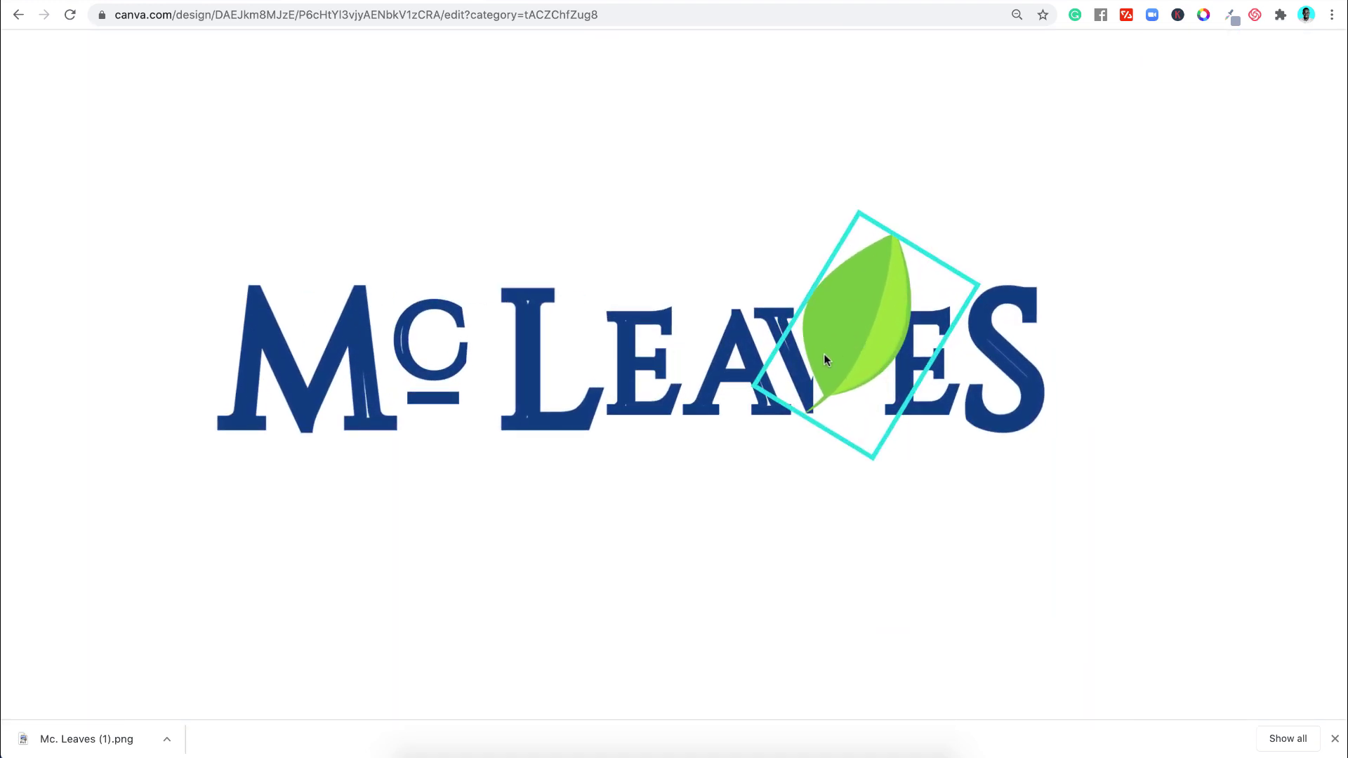
pyautogui.moveTo(779, 479); pyautogui.dragTo(803, 482)
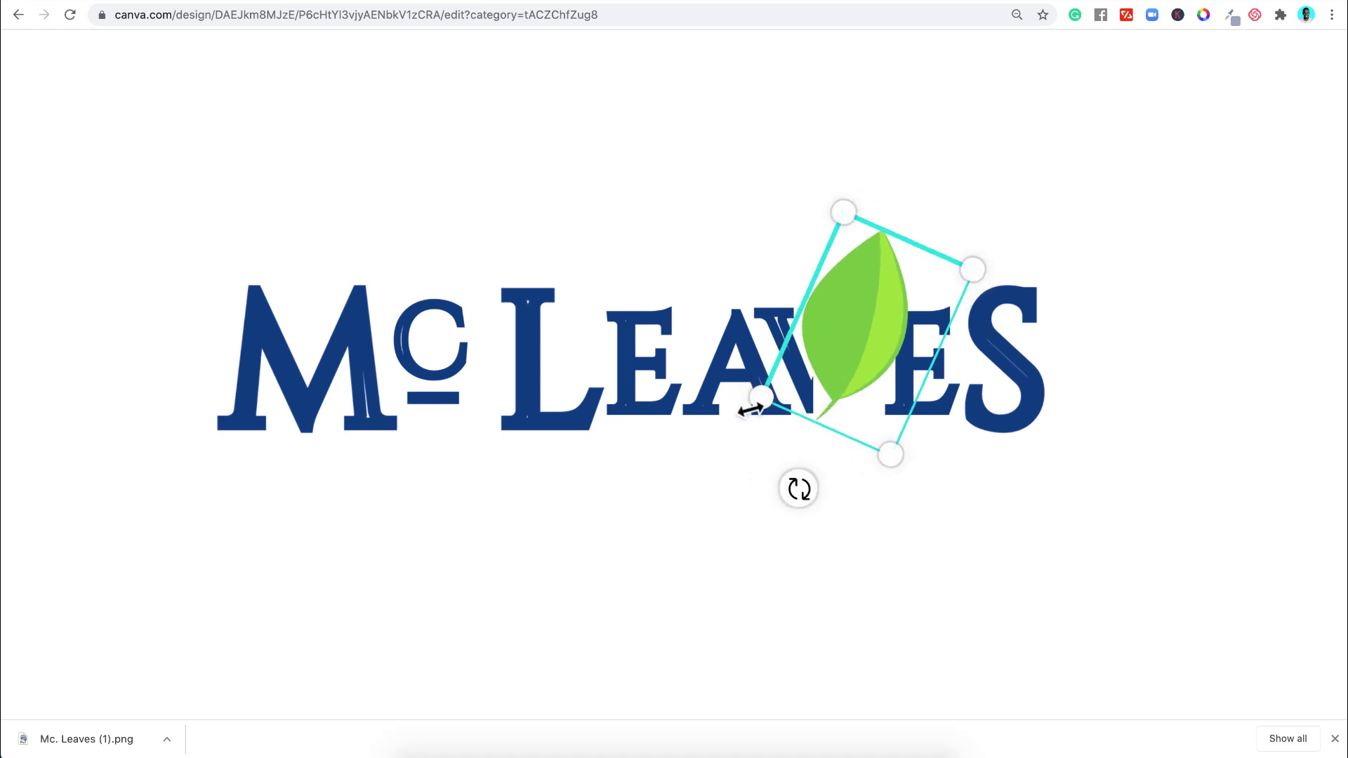
pyautogui.moveTo(780, 391); pyautogui.dragTo(863, 358)
pyautogui.moveTo(890, 310); pyautogui.dragTo(843, 367)
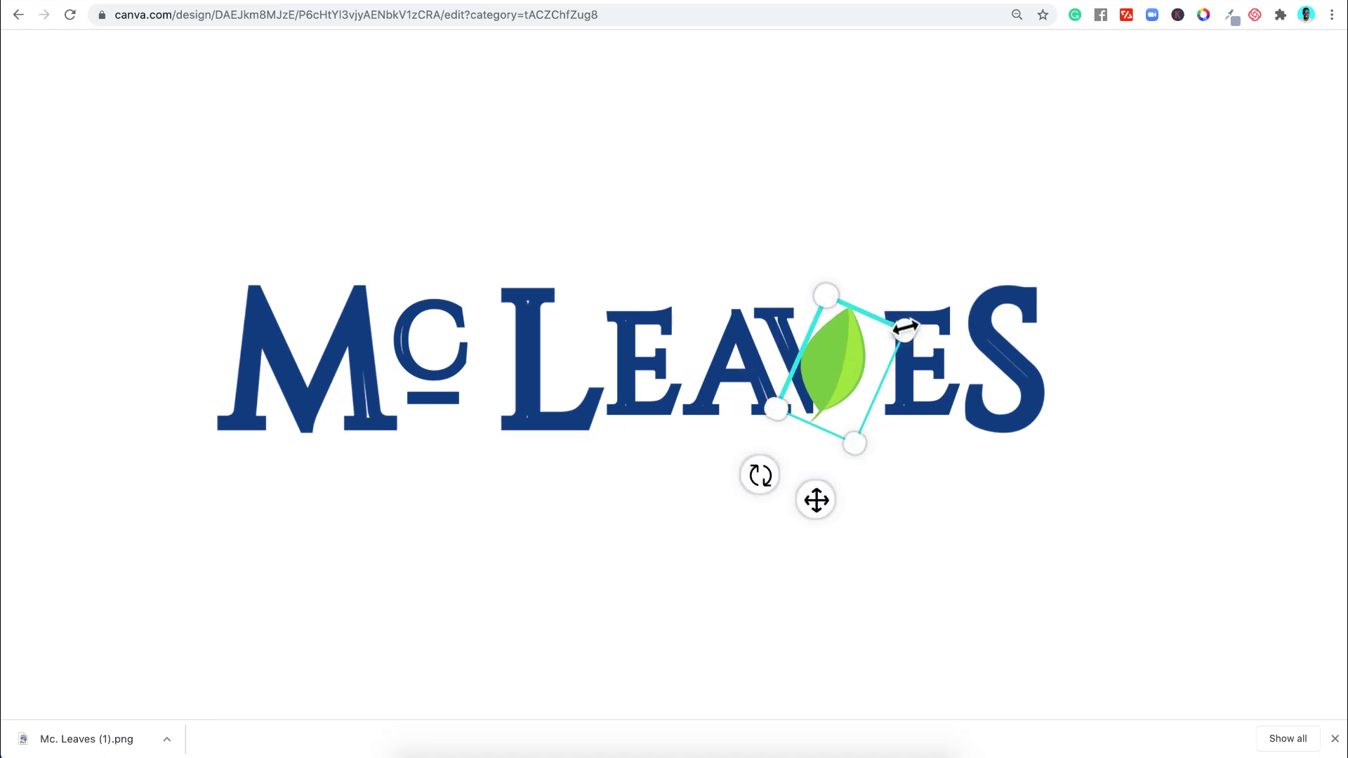
pyautogui.moveTo(906, 327); pyautogui.dragTo(932, 306)
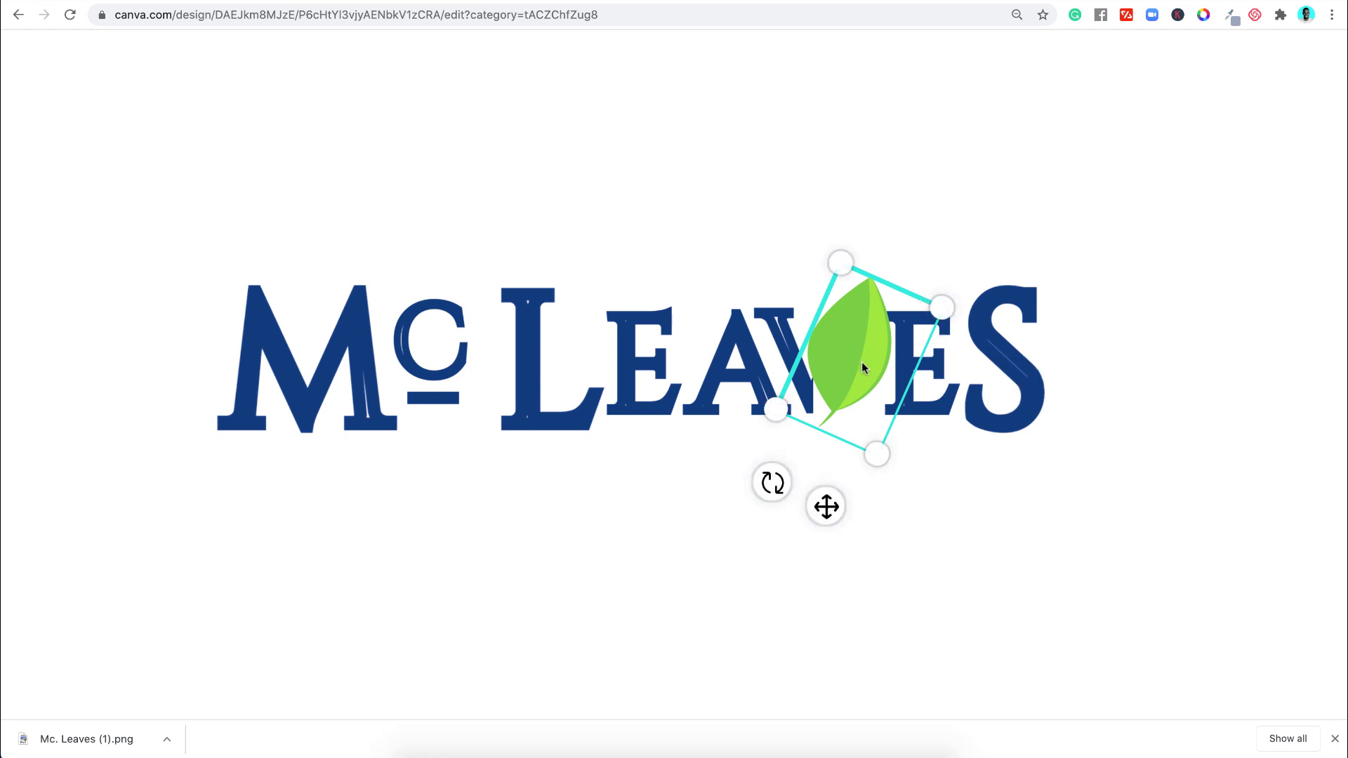
# Step: Move the leaf against the V's left stroke and nudge it slightly right and down so it forms the letter's right arm
pyautogui.moveTo(857, 363); pyautogui.dragTo(852, 365)
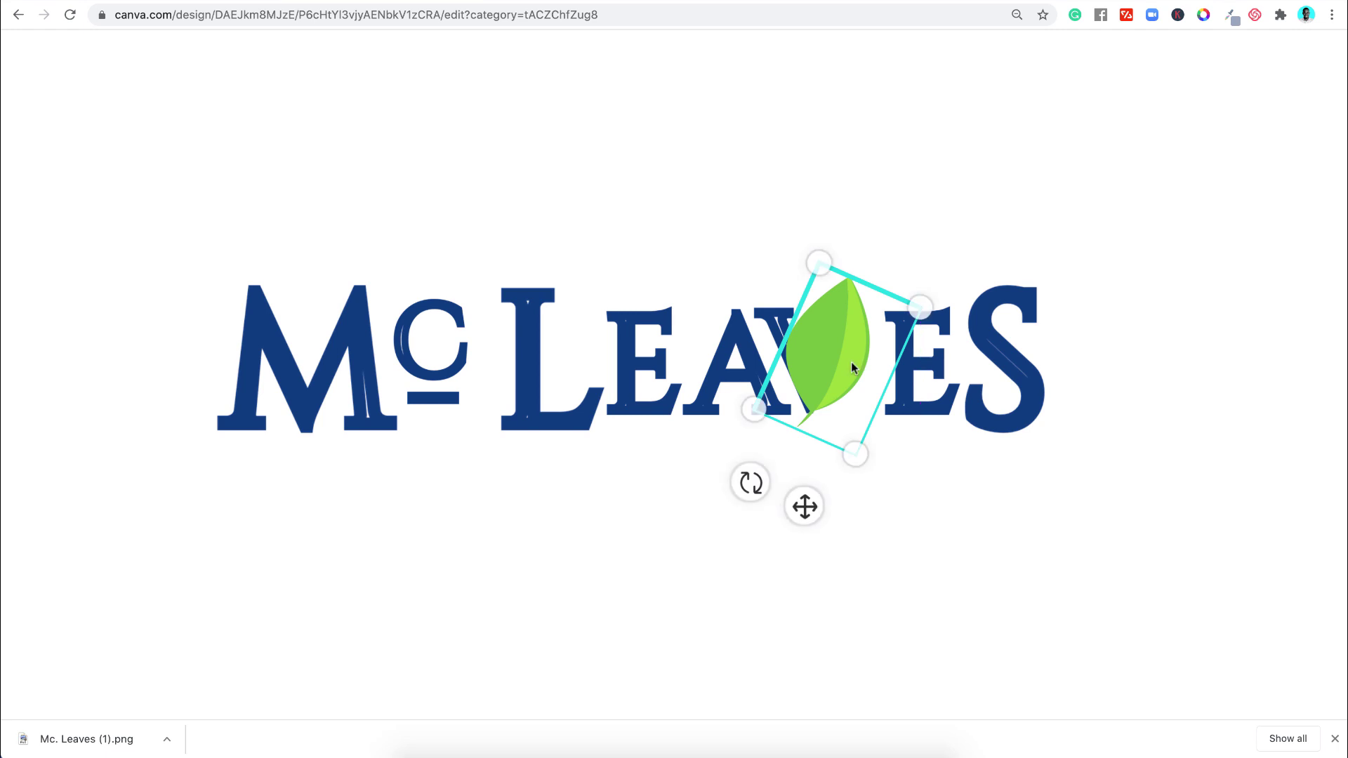
pyautogui.press('Right')
pyautogui.press('Right')
pyautogui.press('Right')
pyautogui.press('Right')
pyautogui.press('Right')
pyautogui.press('Right')
pyautogui.press('Right')
pyautogui.press('Right')
pyautogui.press('Right')
pyautogui.press('Right')
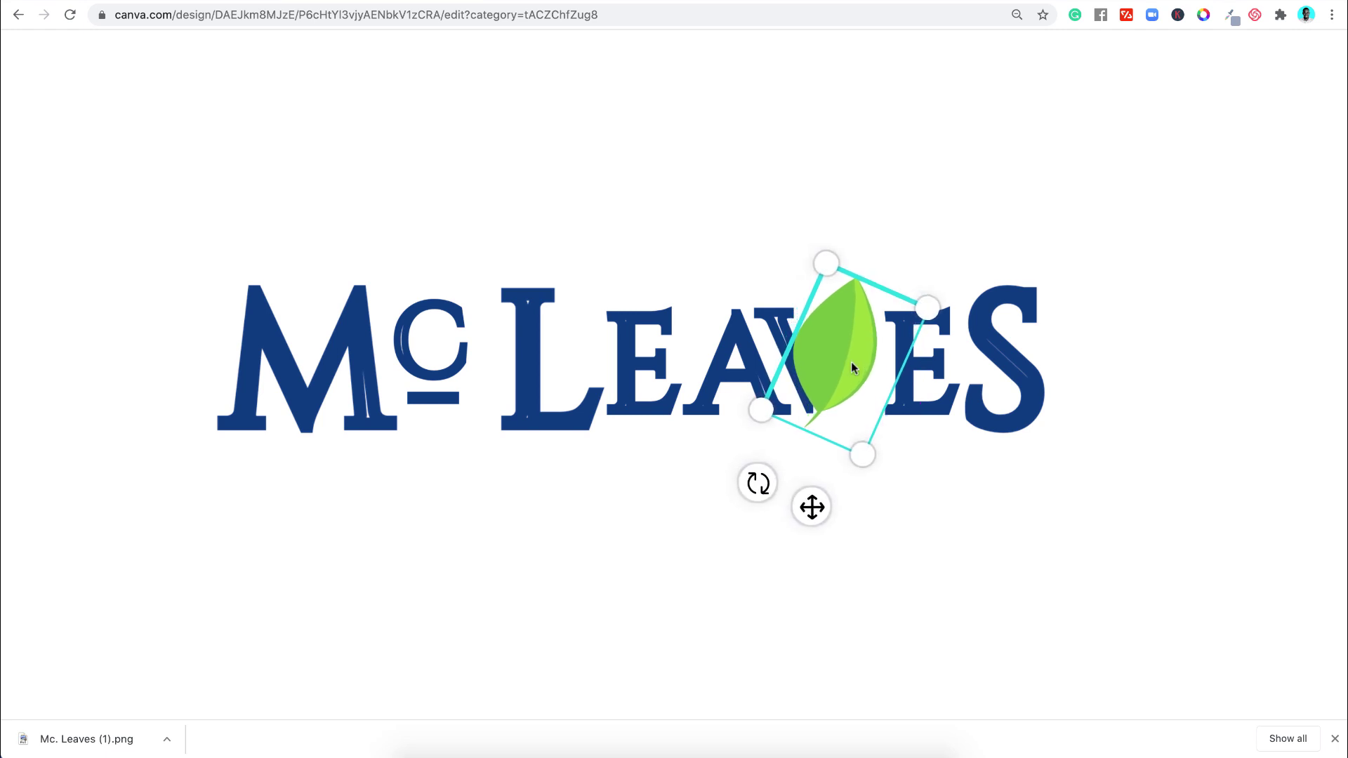
pyautogui.press('Down')
pyautogui.press('Down')
pyautogui.press('Down')
pyautogui.press('Down')
pyautogui.press('Down')
pyautogui.press('Down')
pyautogui.press('Down')
pyautogui.press('Down')
pyautogui.press('Down')
pyautogui.press('Down')
pyautogui.press('Down')
pyautogui.press('Down')
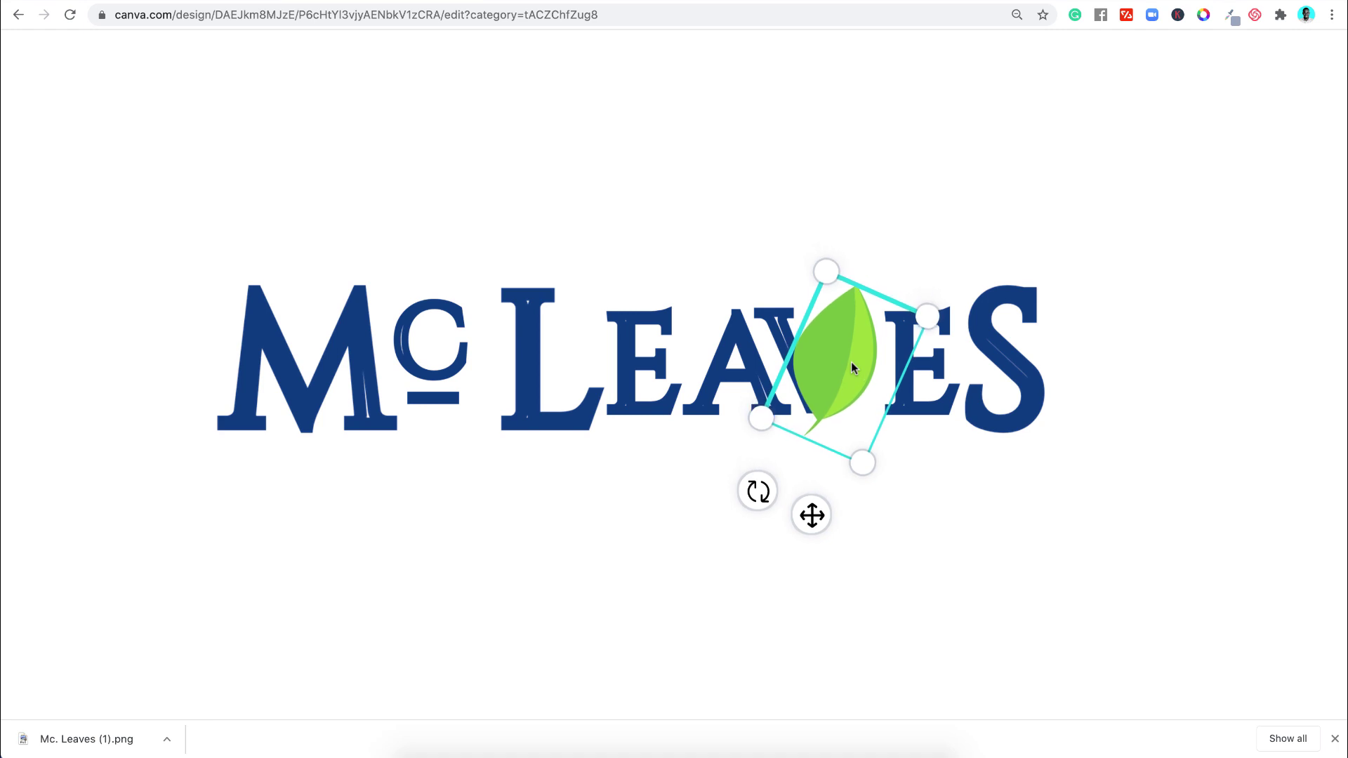
pyautogui.press('Down')
pyautogui.press('Down')
pyautogui.press('Right')
pyautogui.press('Right')
pyautogui.press('Right')
pyautogui.press('Right')
pyautogui.press('Right')
pyautogui.press('Right')
pyautogui.press('Right')
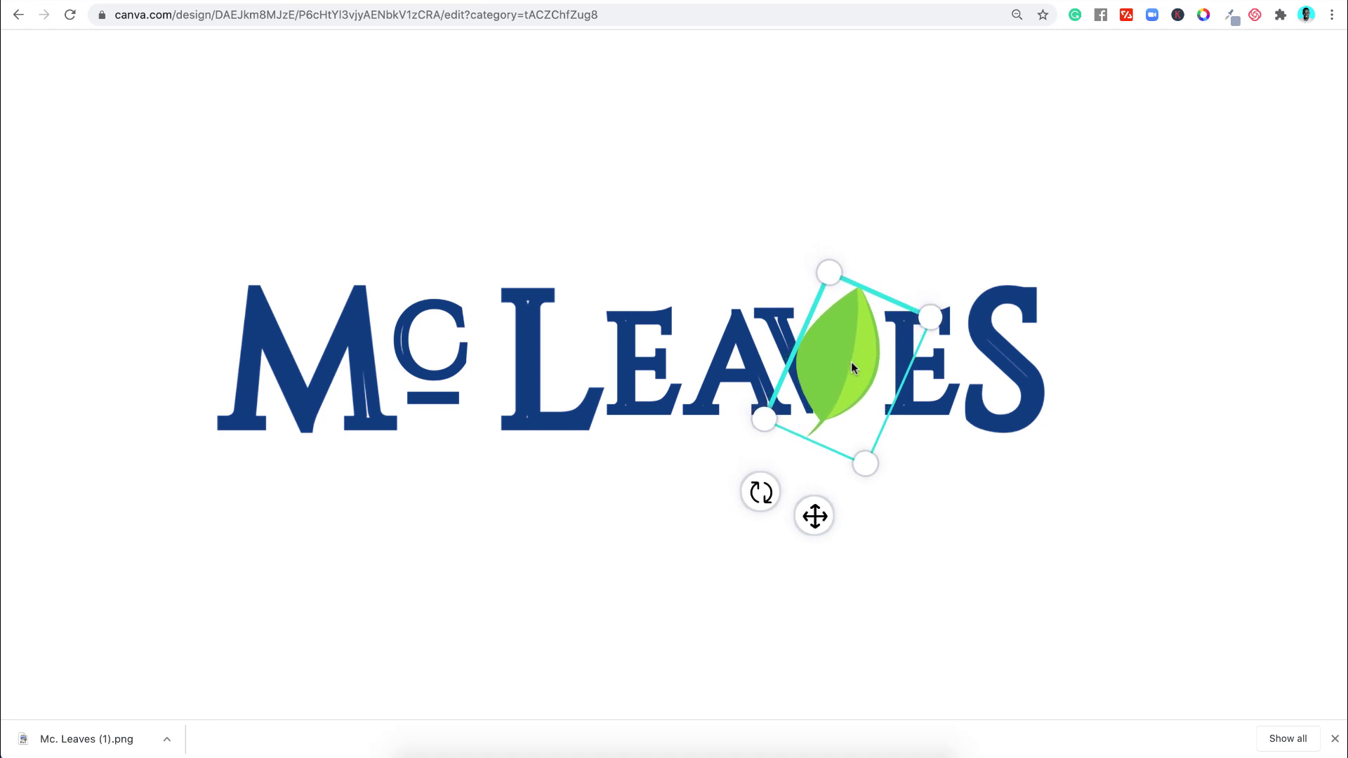
pyautogui.click(900, 214)
pyautogui.scroll(-3, 900, 212)
pyautogui.scroll(-3, 900, 212)
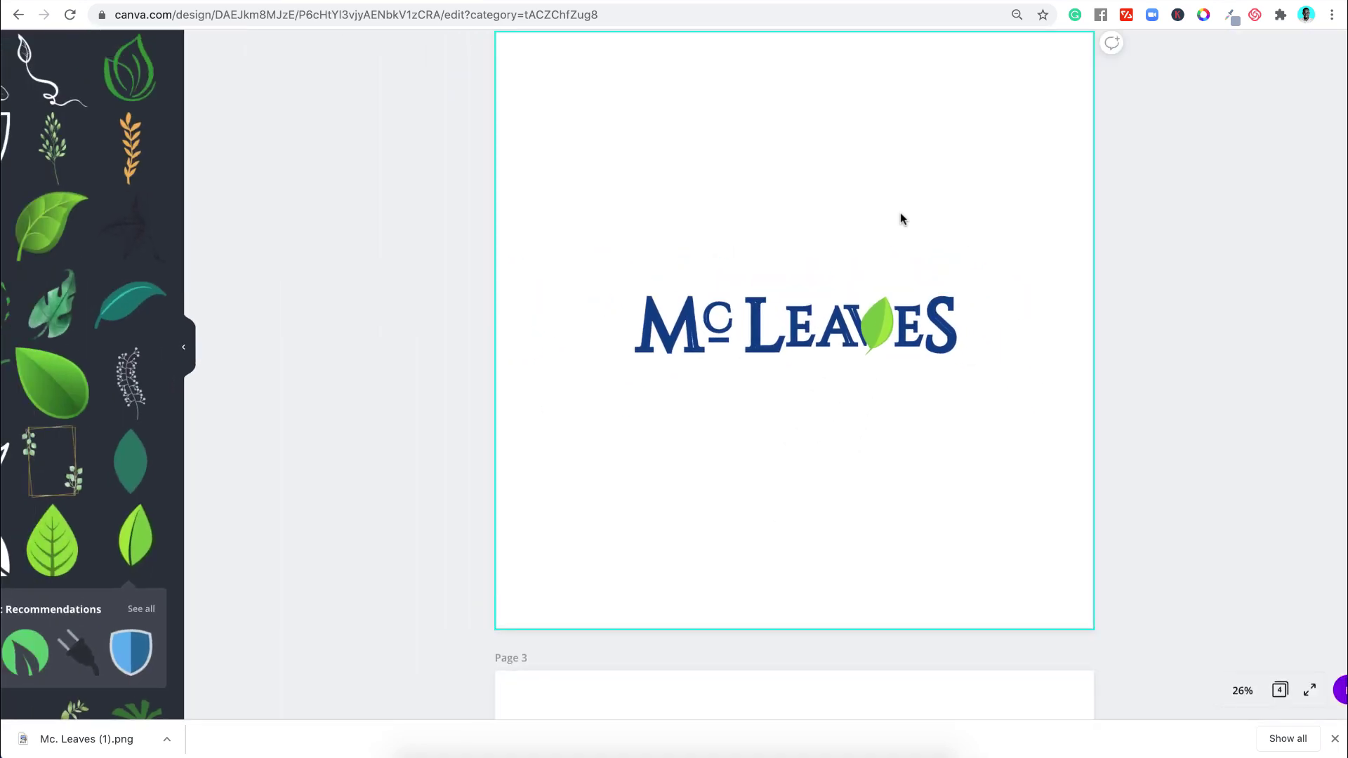
pyautogui.click(1227, 406)
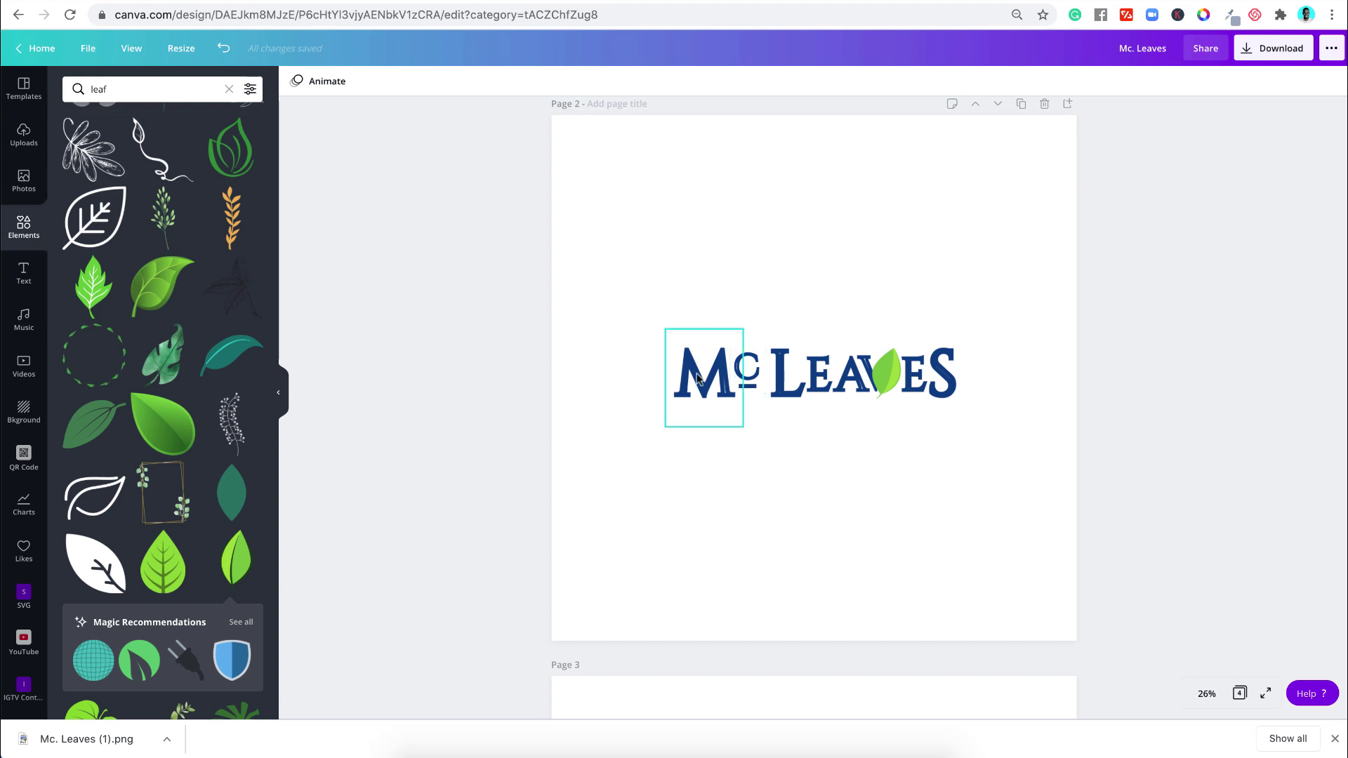
pyautogui.click(691, 268)
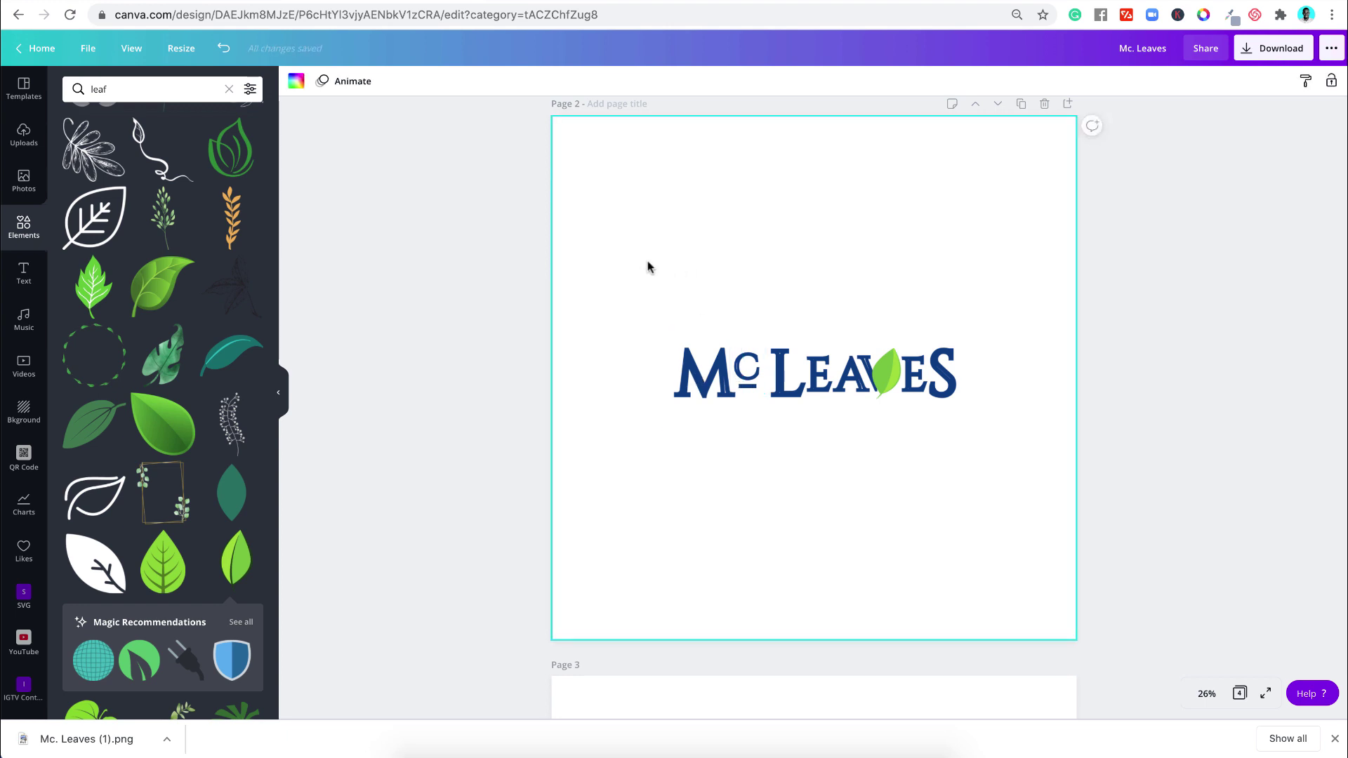
pyautogui.click(458, 254)
# Step: Add a circle outline shape to the page and shrink it to about a third of its size, below the "Mc"
pyautogui.click(229, 88)
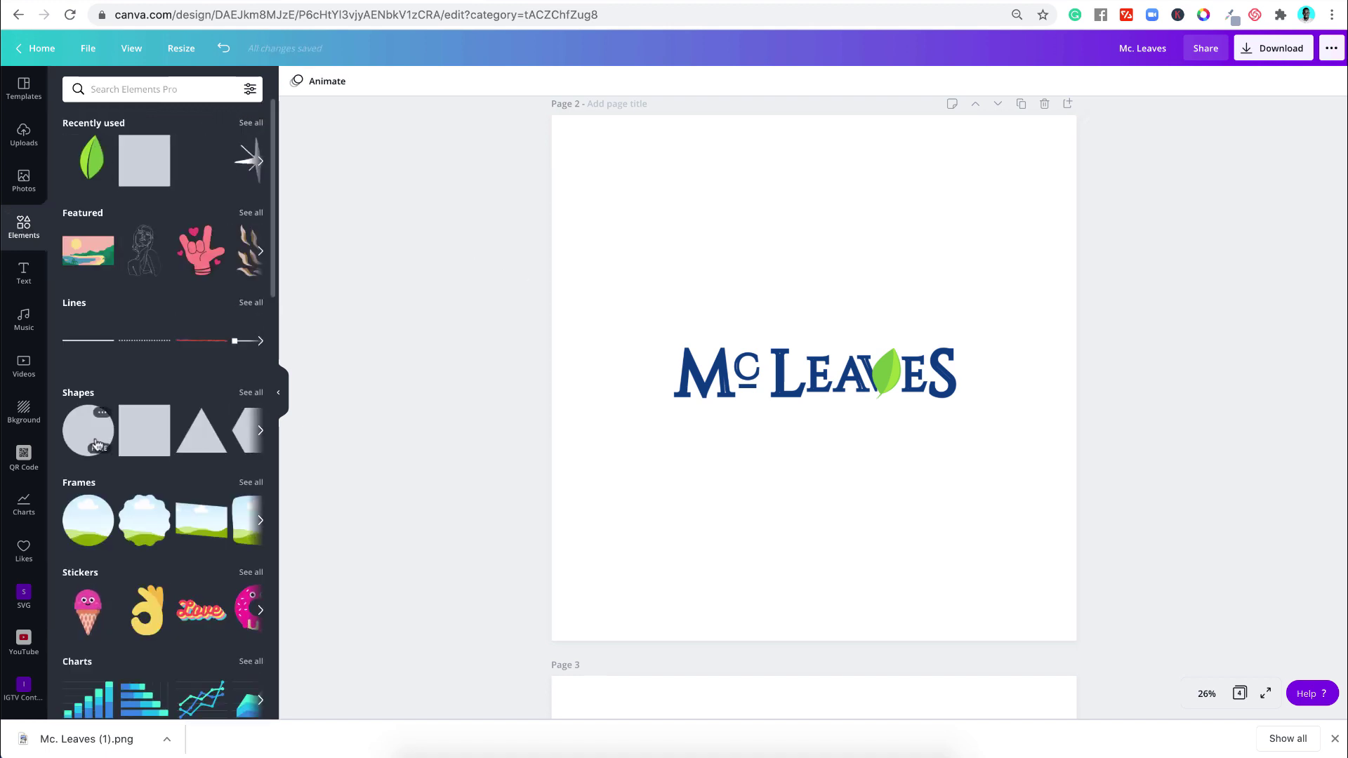
pyautogui.click(251, 393)
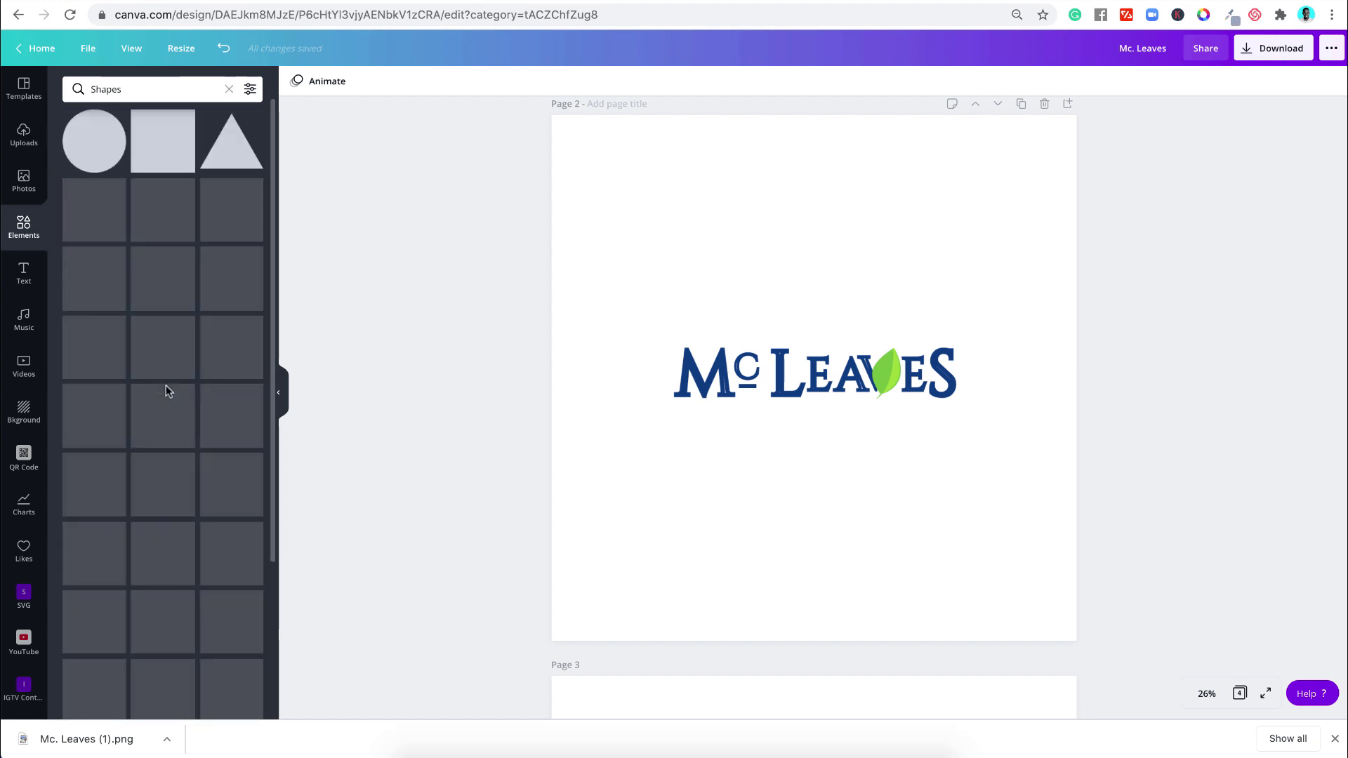
pyautogui.click(99, 532)
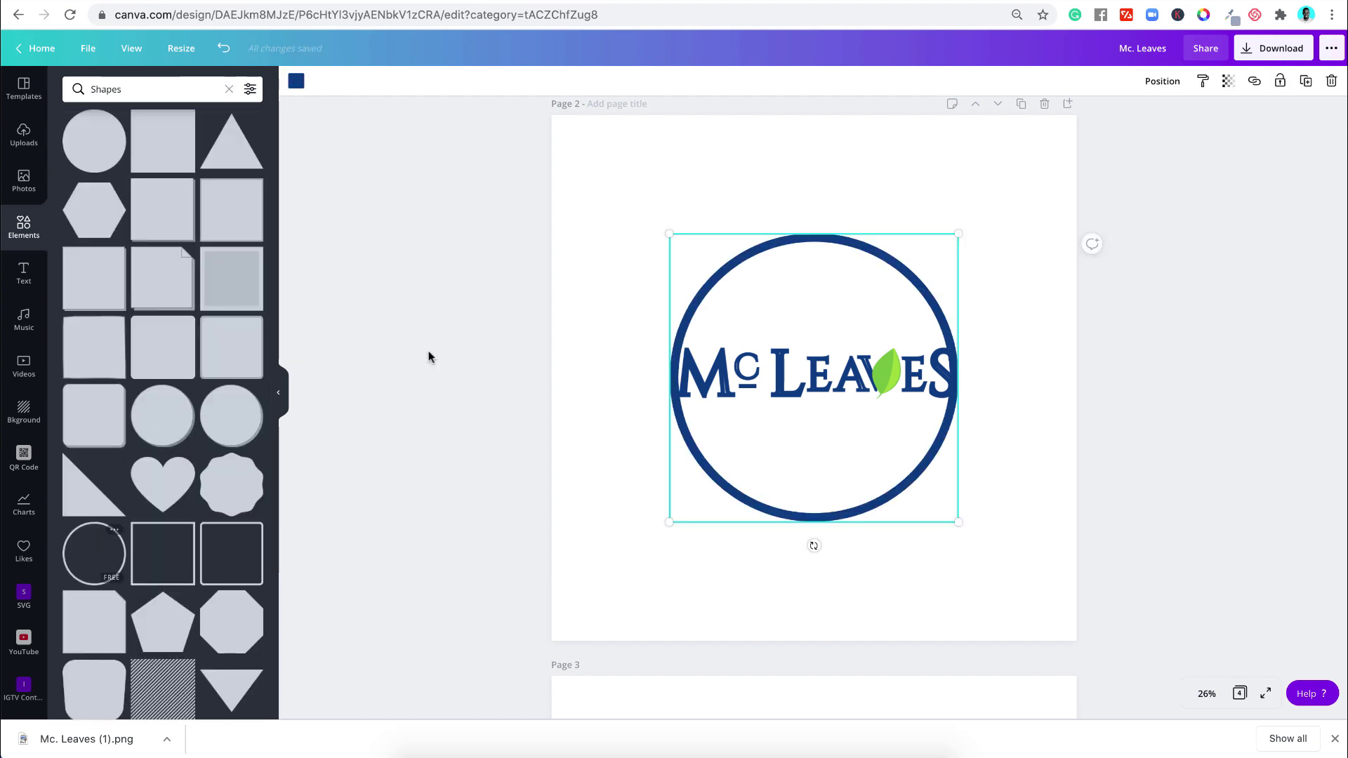
pyautogui.moveTo(962, 232); pyautogui.dragTo(765, 426)
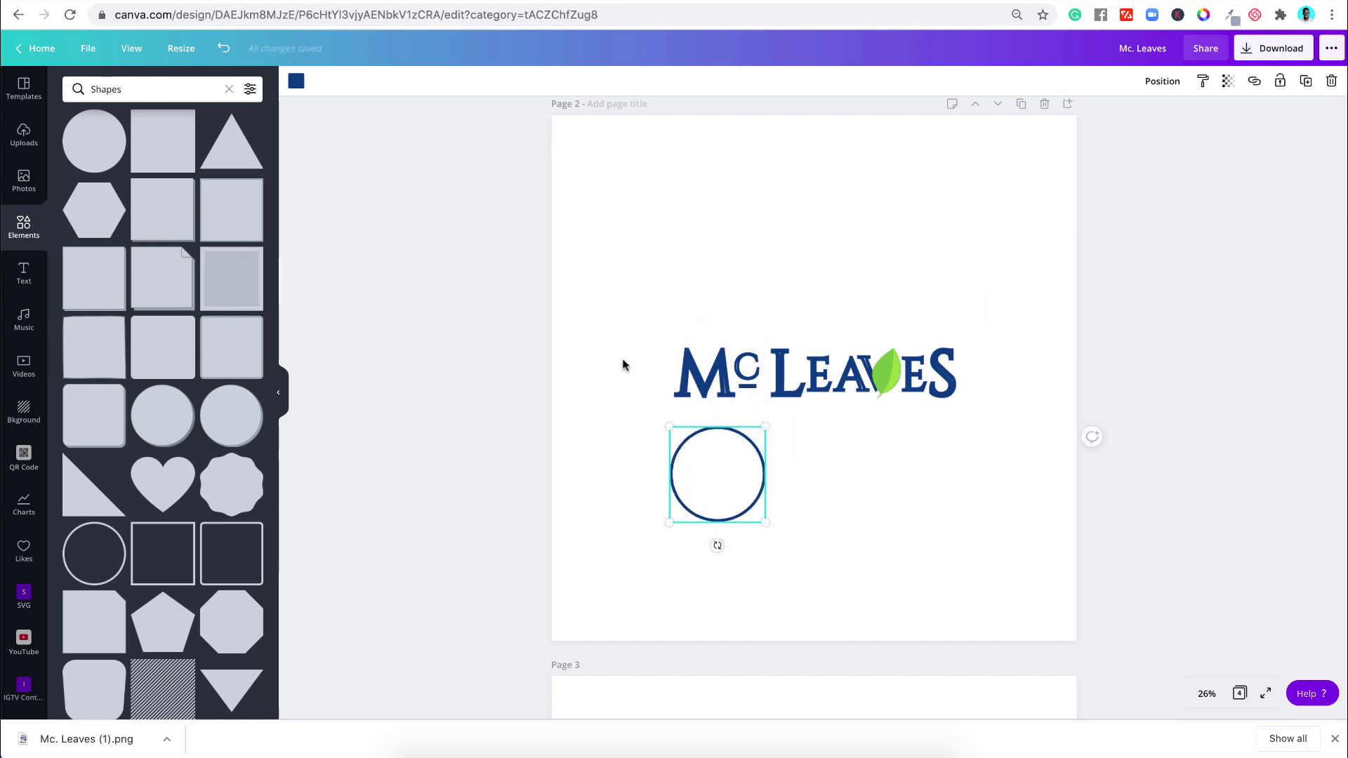
# Step: Add a heading reading "R" in bold Cinzel below the circle and narrow its text box to fit the letter
pyautogui.click(24, 273)
pyautogui.click(107, 165)
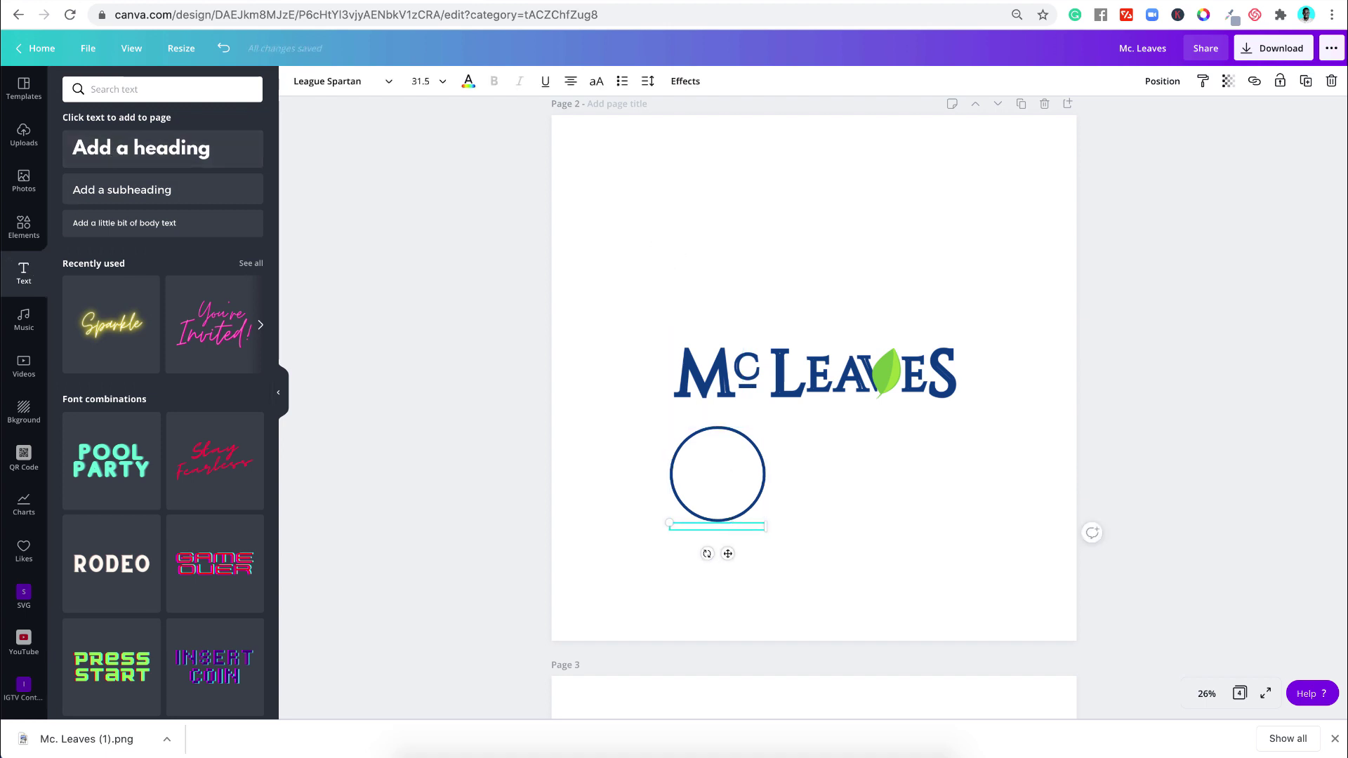
pyautogui.click(349, 79)
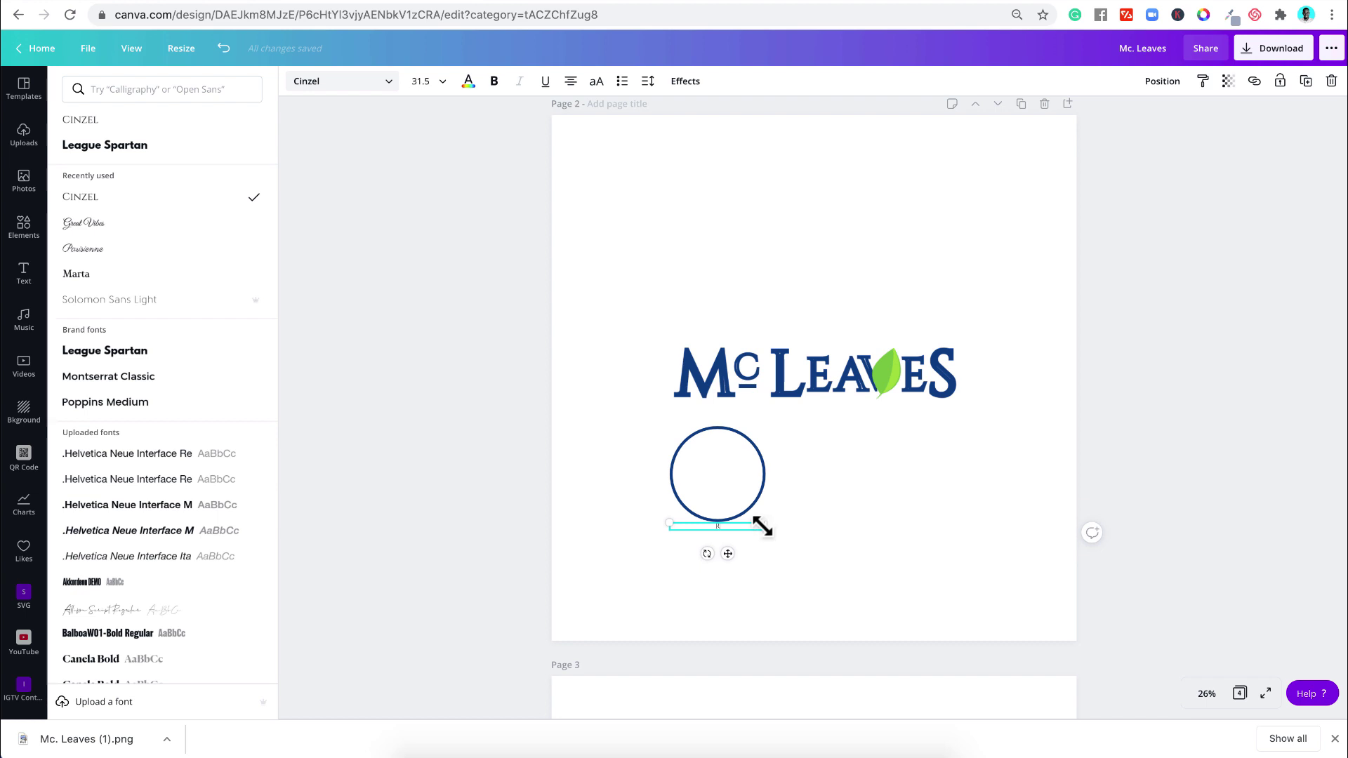
pyautogui.moveTo(762, 526); pyautogui.dragTo(692, 533)
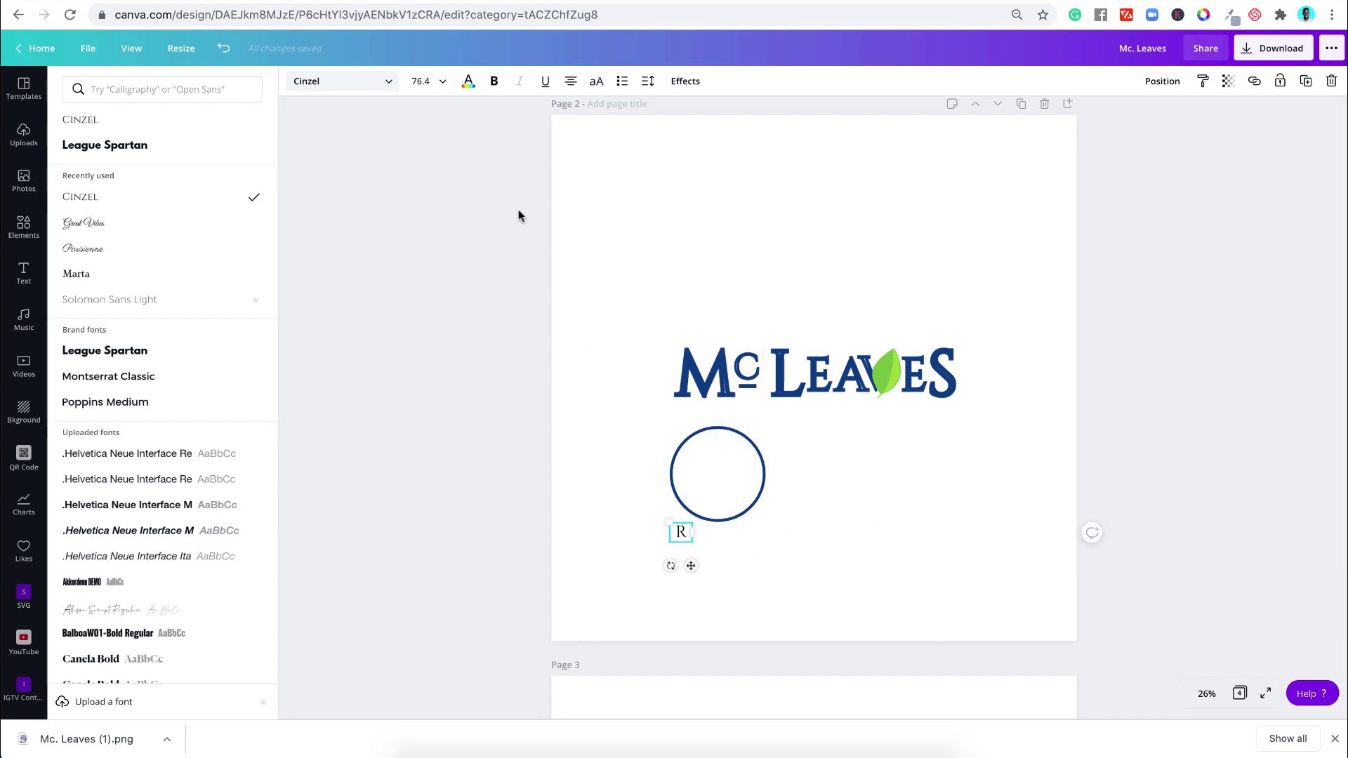
pyautogui.click(494, 81)
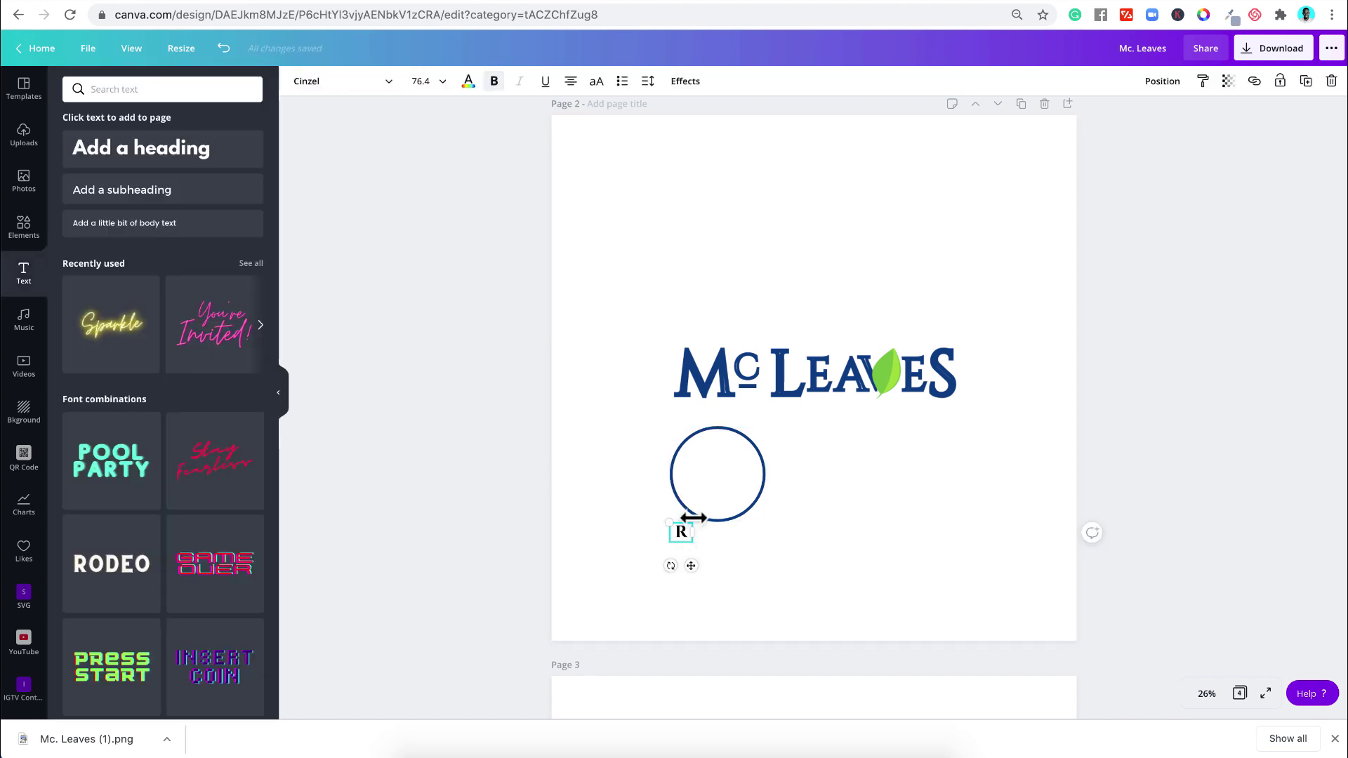
# Step: Place the R centered inside the circle at font size 259 and color it the wordmark's dark blue
pyautogui.moveTo(690, 566); pyautogui.dragTo(758, 510)
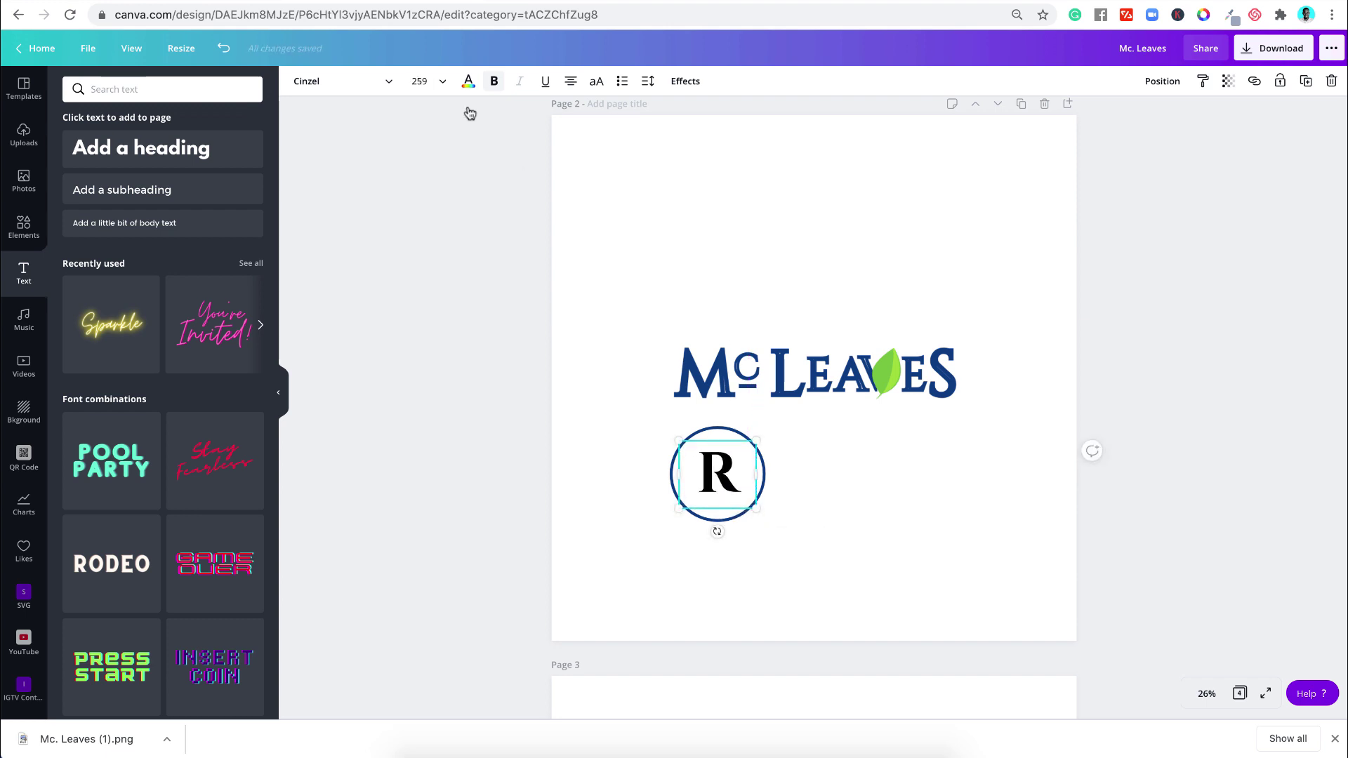
pyautogui.click(467, 81)
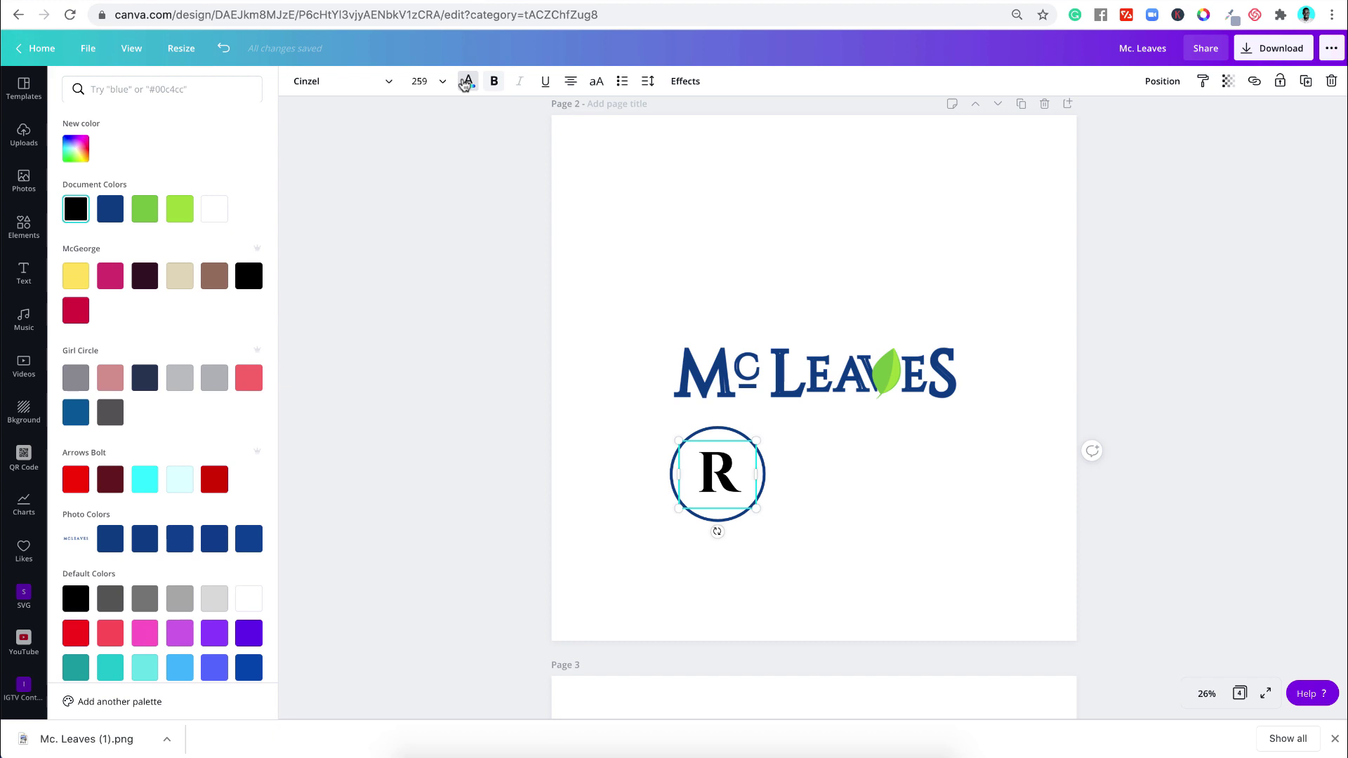
pyautogui.click(110, 208)
# Step: Shrink the circle and R together until the letter is at font size 52, and group them
pyautogui.moveTo(636, 560); pyautogui.dragTo(713, 501)
pyautogui.scroll(5, 680, 528)
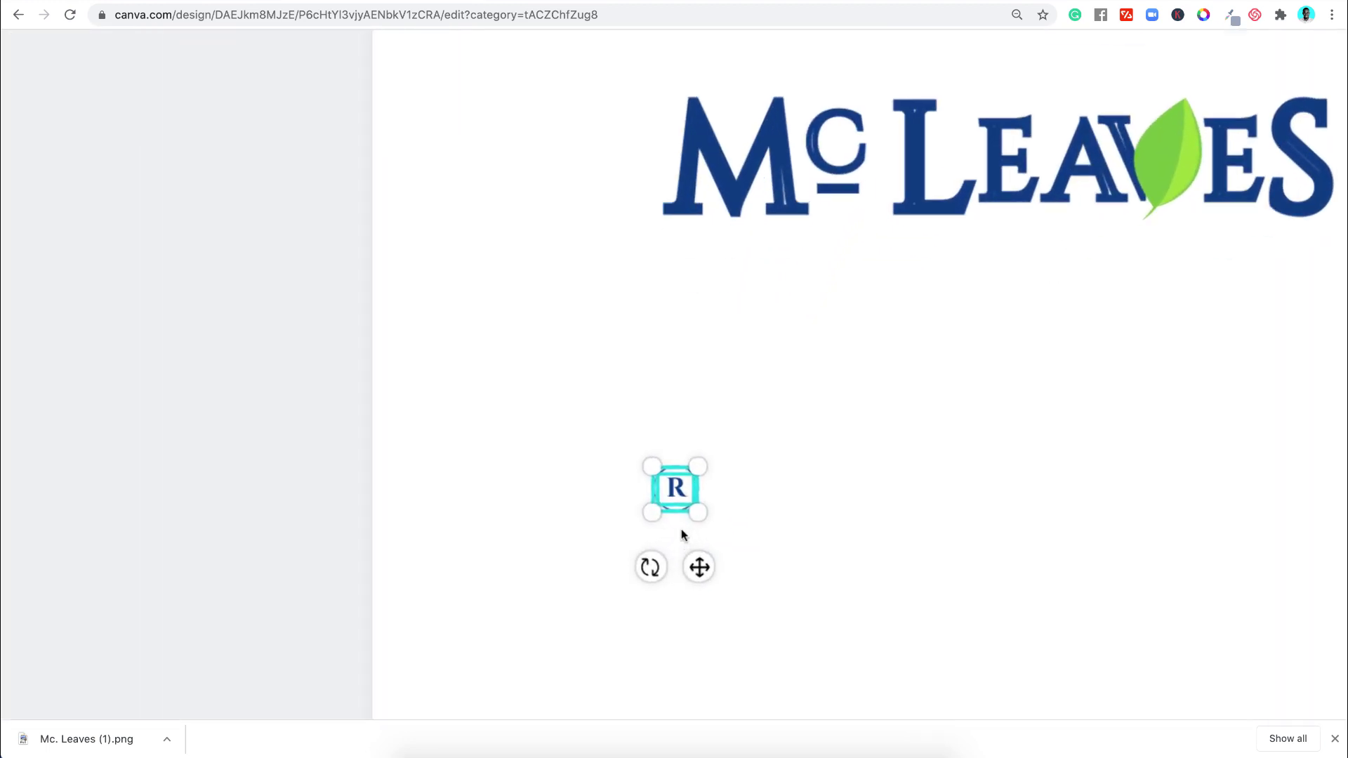
pyautogui.moveTo(705, 448); pyautogui.dragTo(748, 468)
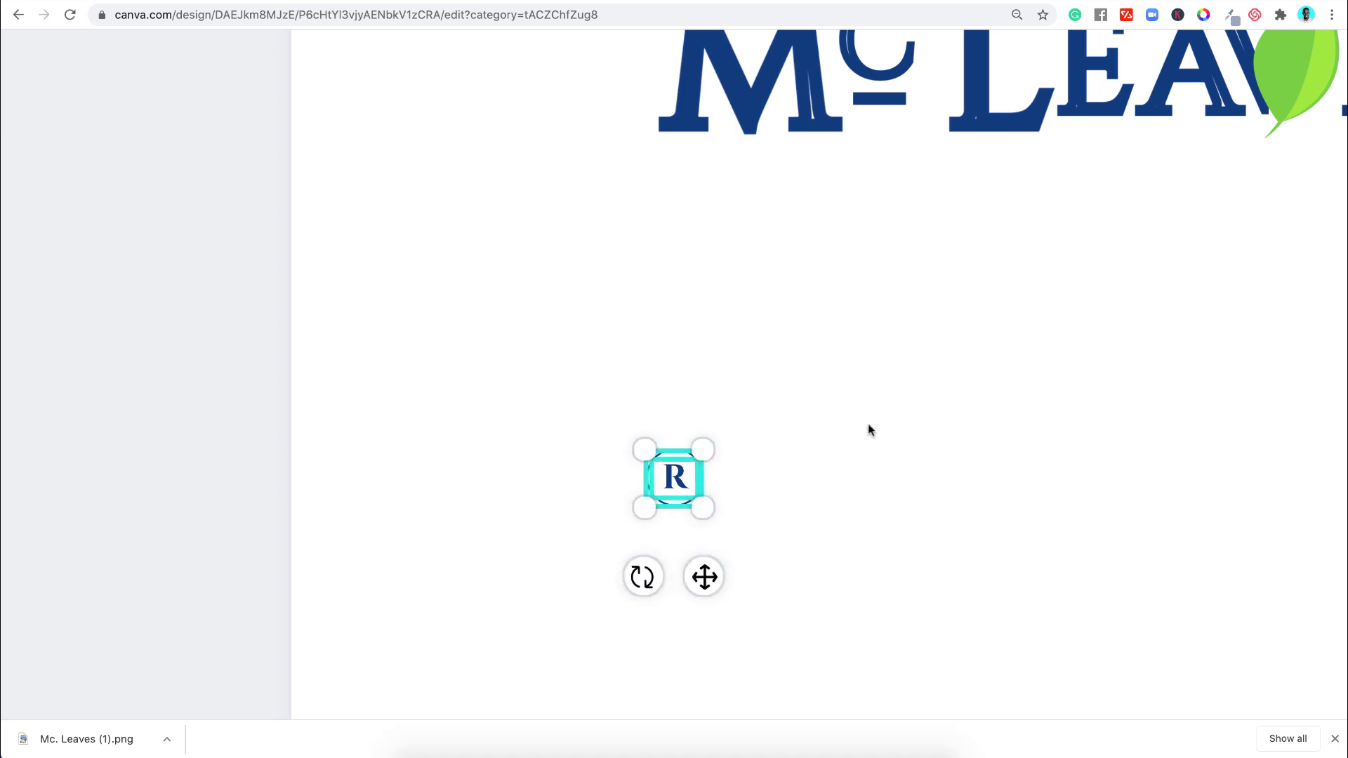
pyautogui.scroll(-5, 878, 457)
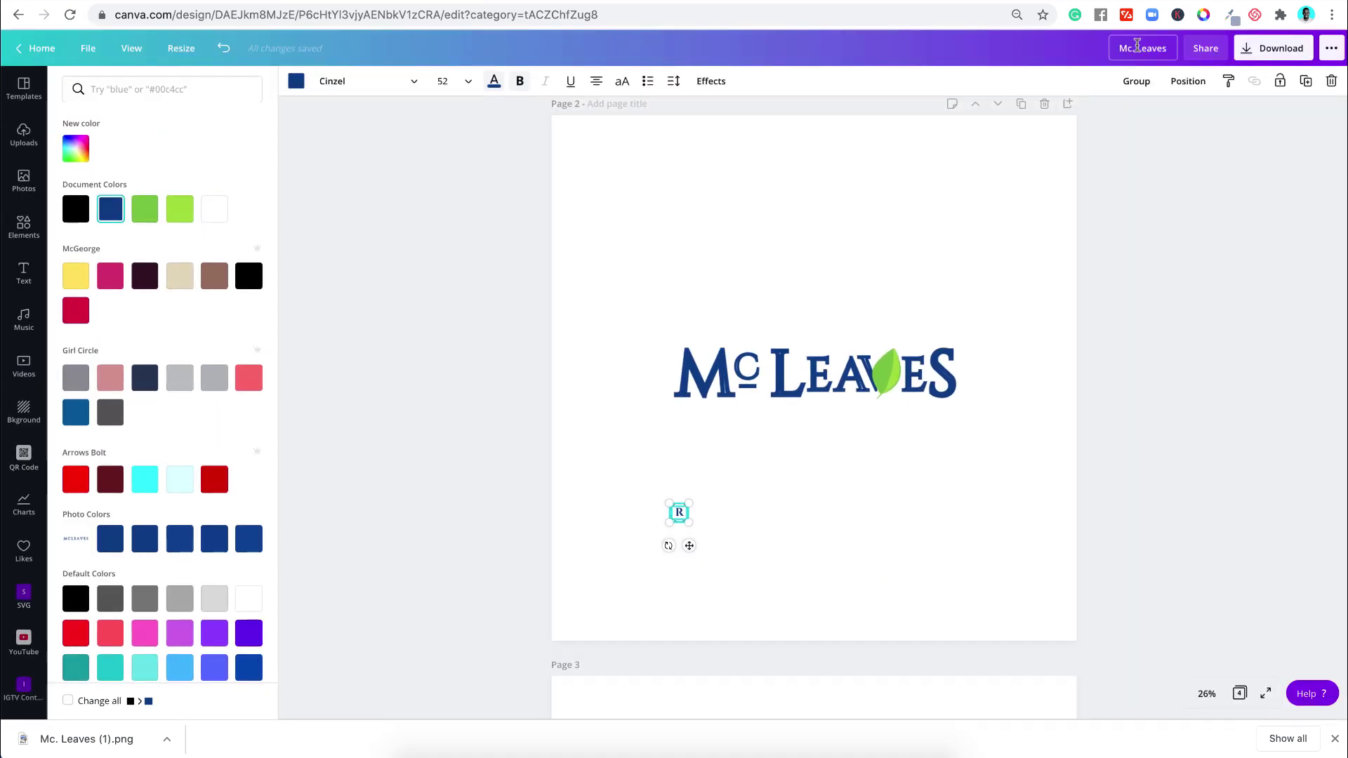
pyautogui.click(1137, 81)
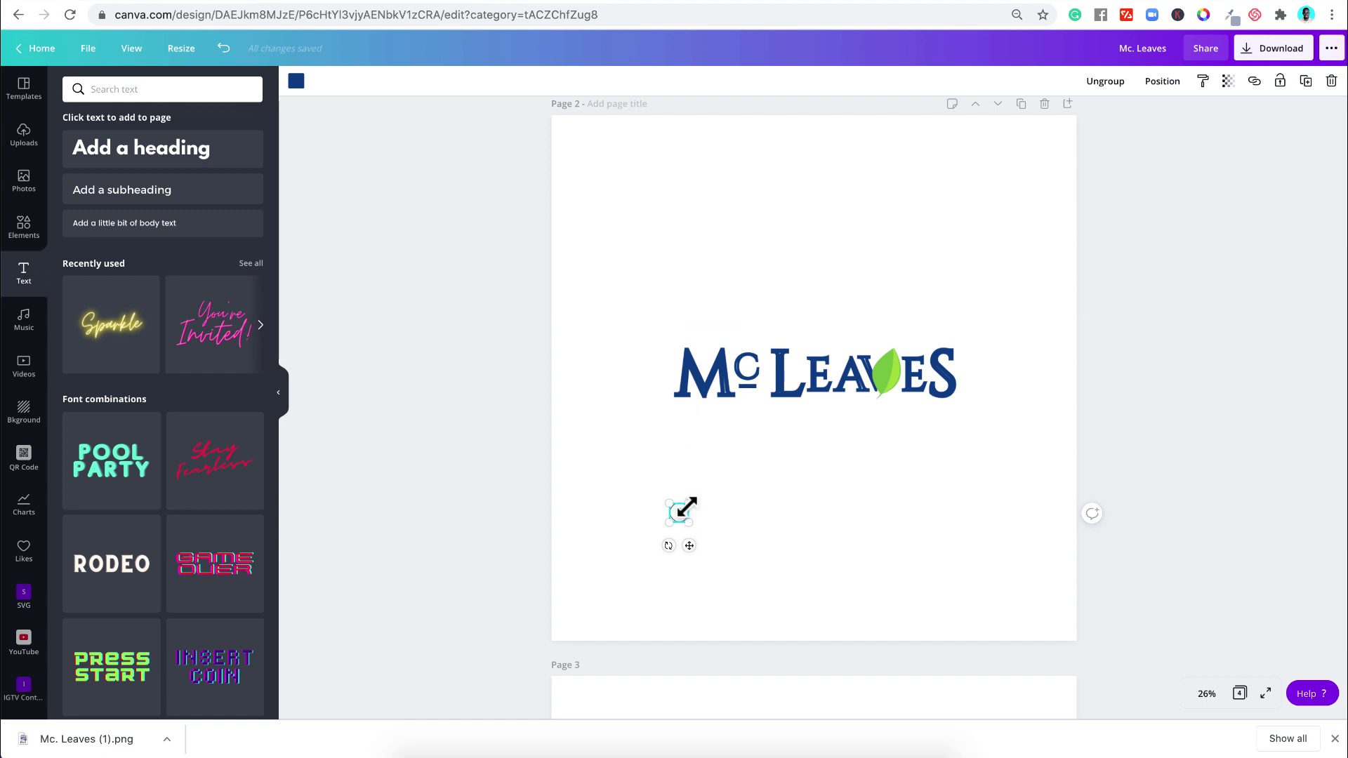
# Step: Reduce the grouped R mark slightly and place it at the upper right of the wordmark's S
pyautogui.moveTo(686, 506); pyautogui.dragTo(565, 711)
pyautogui.moveTo(668, 527); pyautogui.dragTo(774, 442)
pyautogui.moveTo(689, 546); pyautogui.dragTo(975, 376)
pyautogui.click(1025, 388)
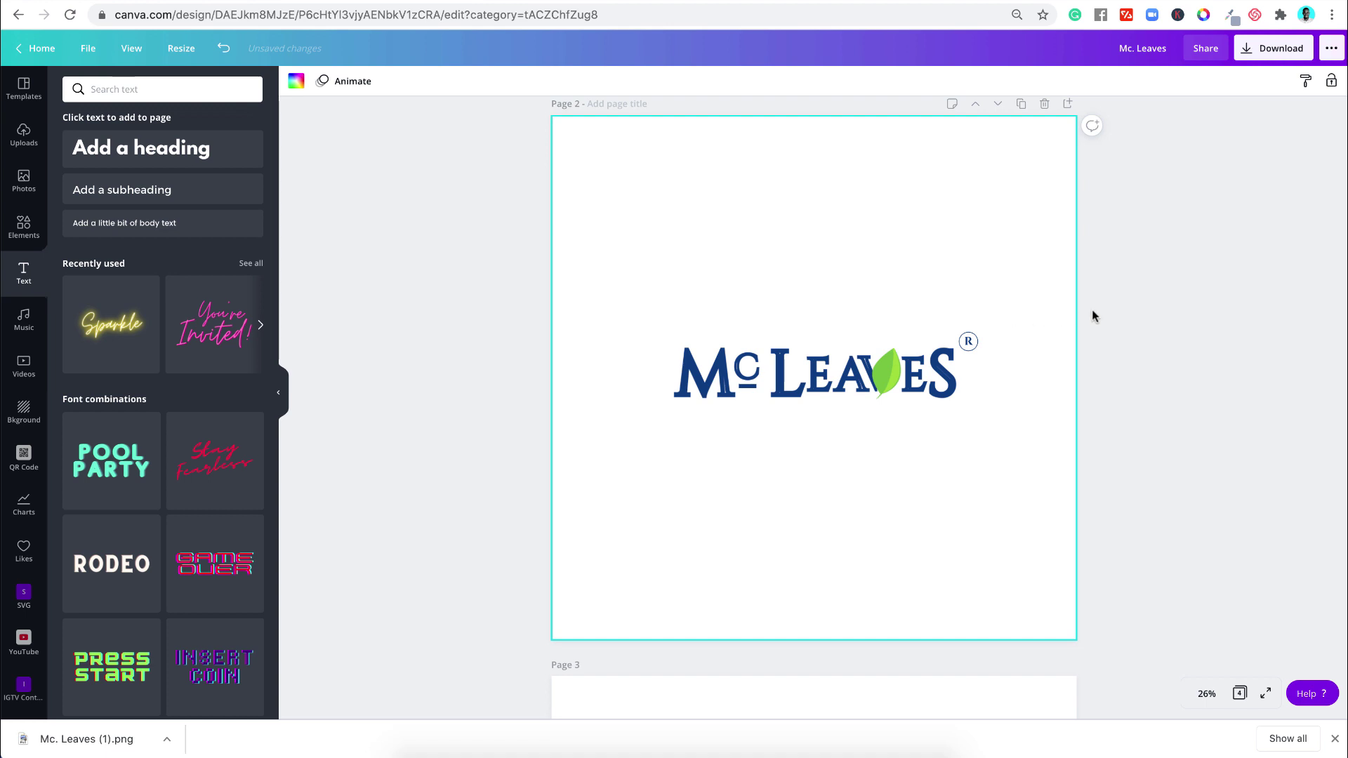
# Step: Move the whole logo, including the R mark, slightly left to center it on the page
pyautogui.moveTo(1093, 310); pyautogui.dragTo(570, 438)
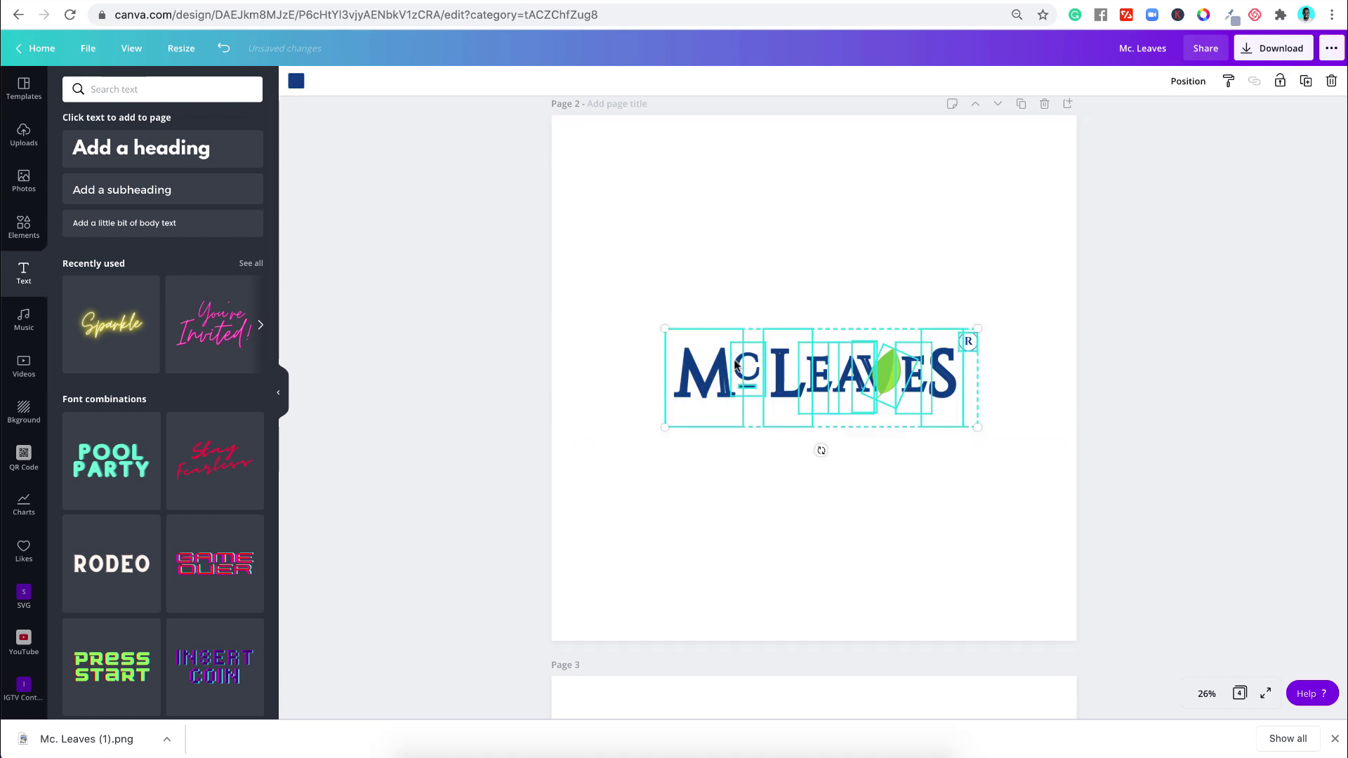
pyautogui.moveTo(735, 365)
pyautogui.mouseDown()
pyautogui.moveTo(705, 363)
pyautogui.moveTo(726, 364)
pyautogui.mouseUp()
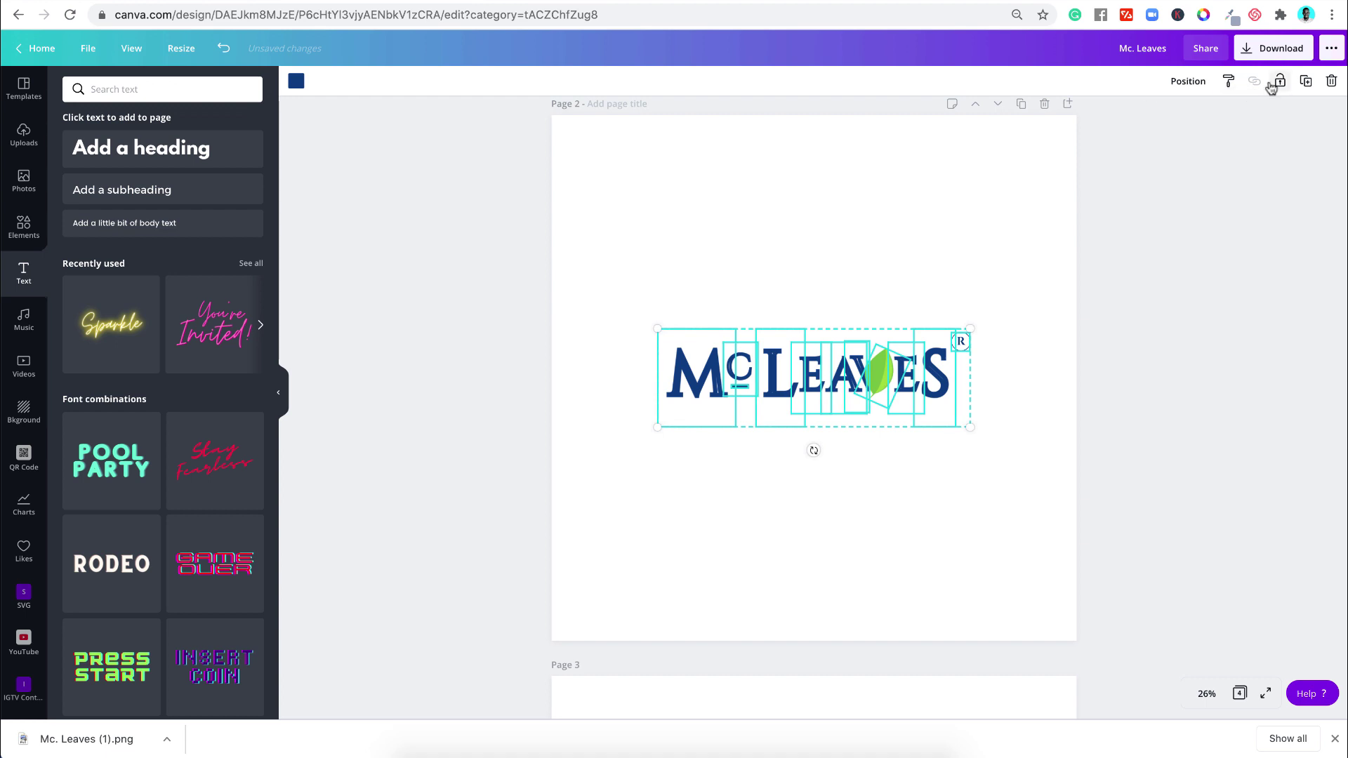
pyautogui.click(1097, 139)
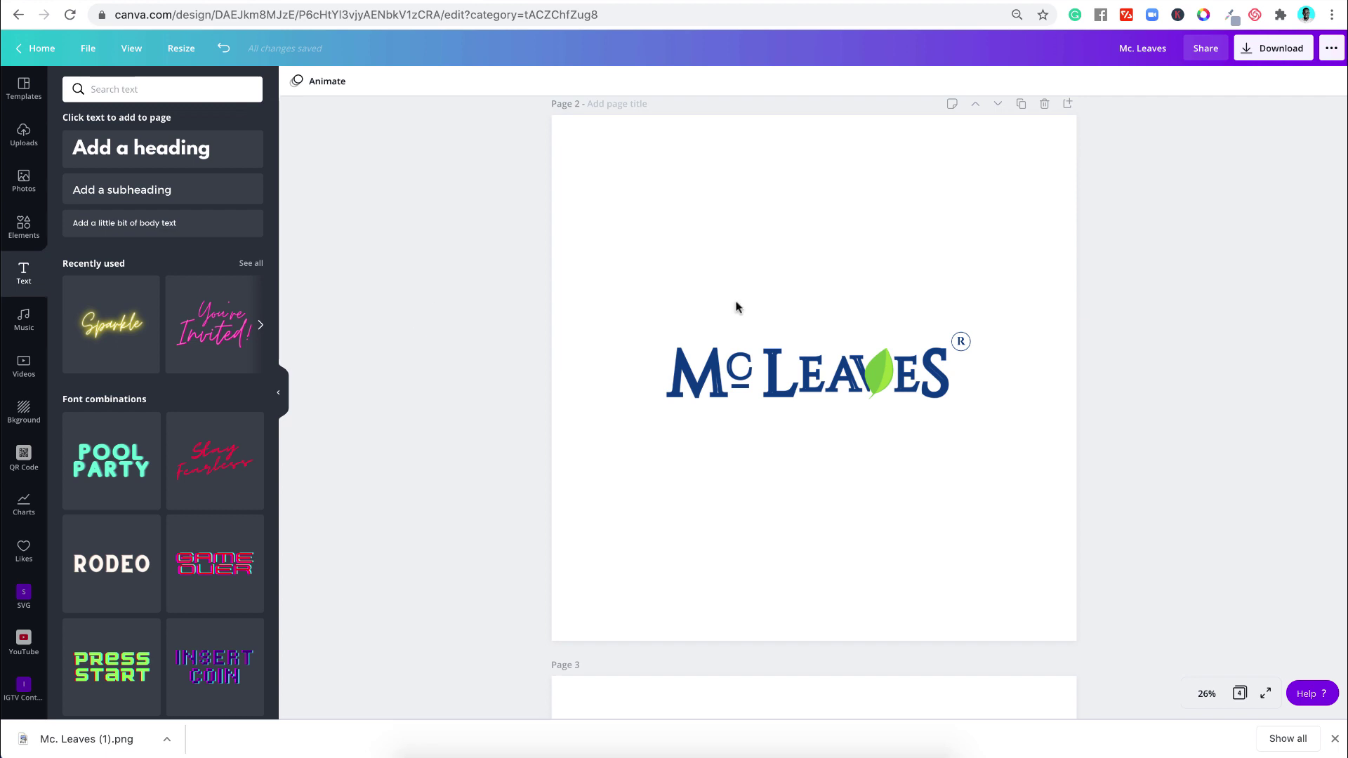
# Step: Duplicate the whole logo and place the copy directly above the original
pyautogui.moveTo(660, 294); pyautogui.dragTo(988, 433)
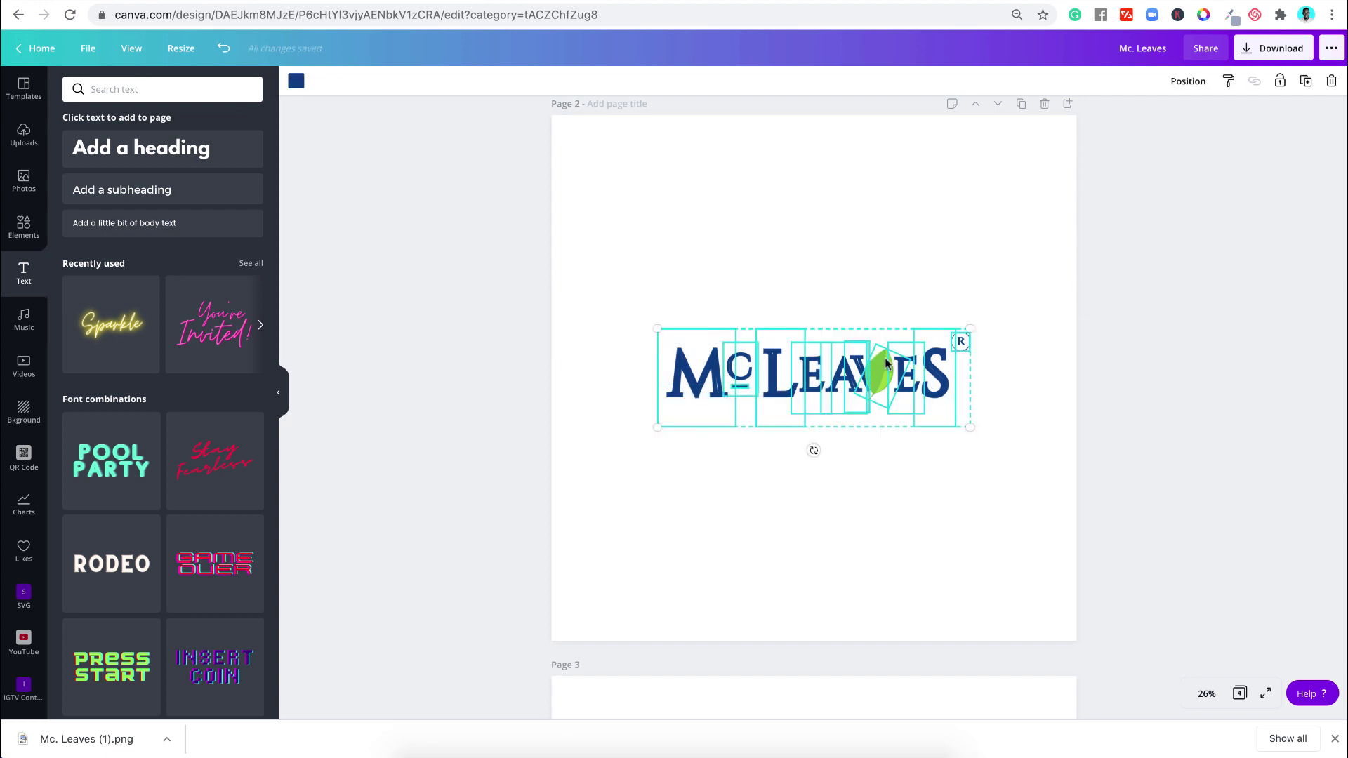
pyautogui.moveTo(882, 369); pyautogui.dragTo(890, 298)
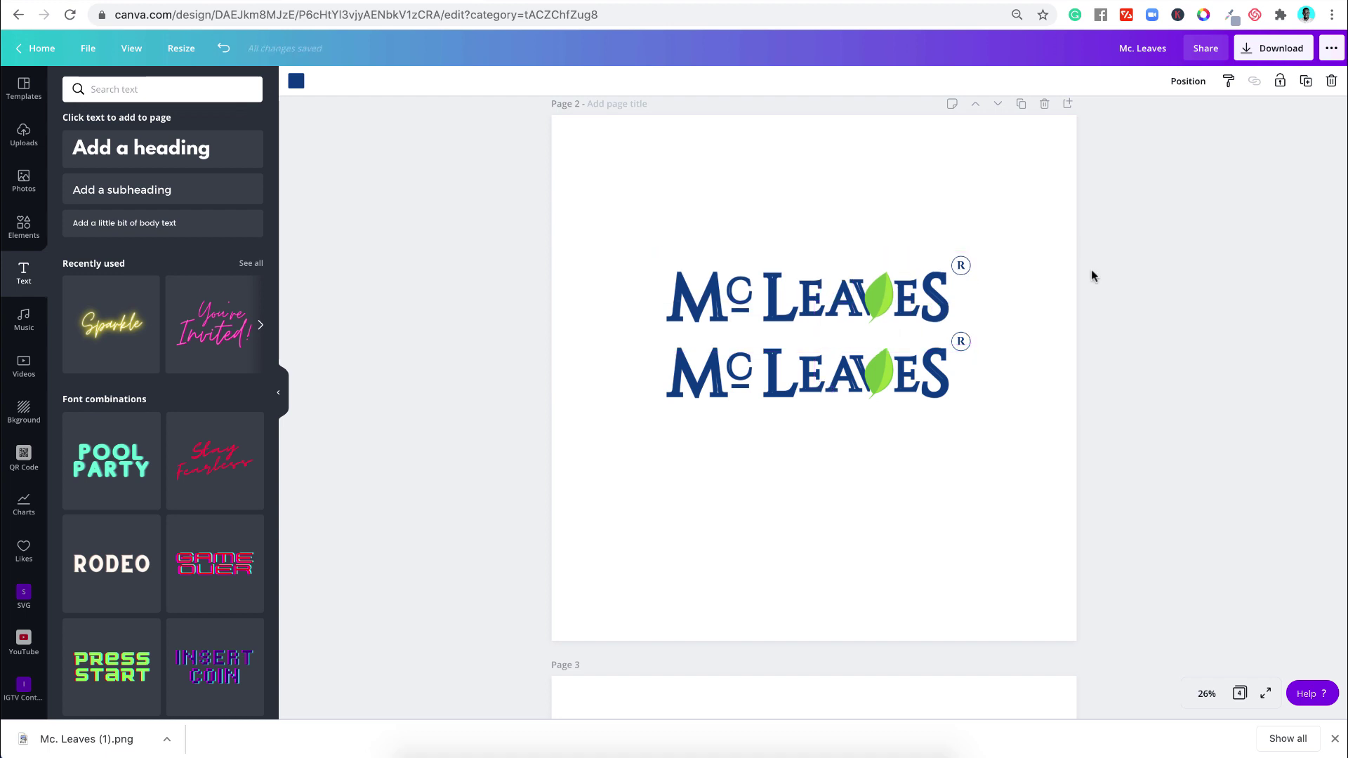
pyautogui.click(1157, 281)
# Step: Apply the Street filter to the M and the raised C of the upper logo copy
pyautogui.click(694, 274)
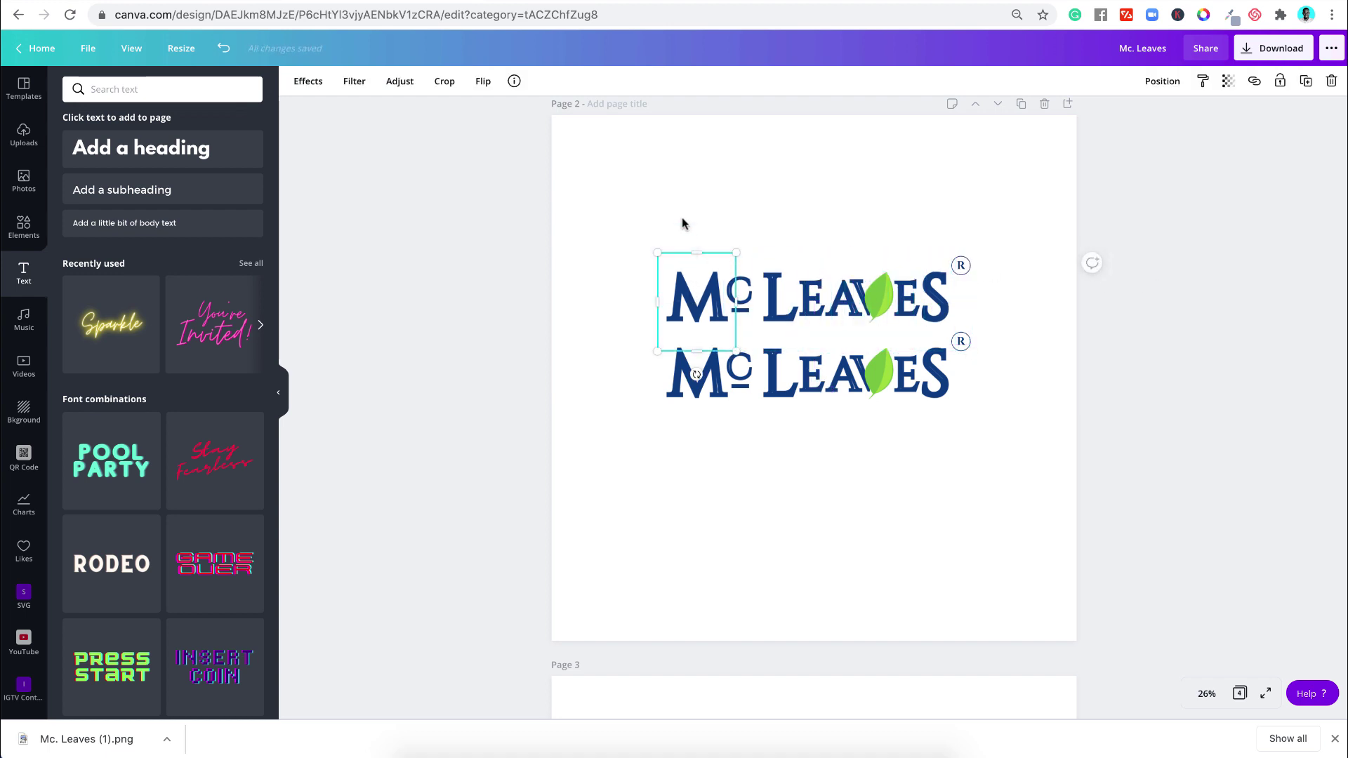
pyautogui.click(356, 83)
pyautogui.click(243, 375)
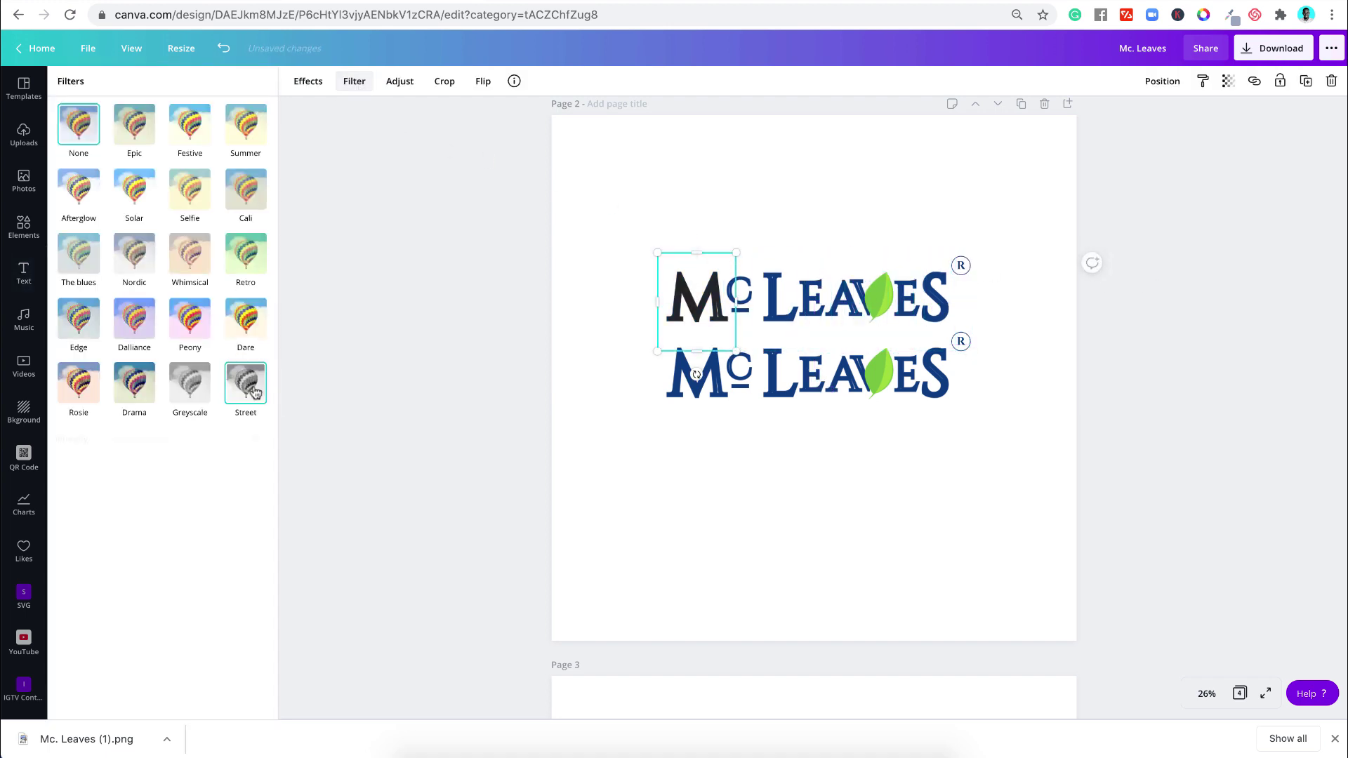
pyautogui.moveTo(622, 204); pyautogui.dragTo(834, 320)
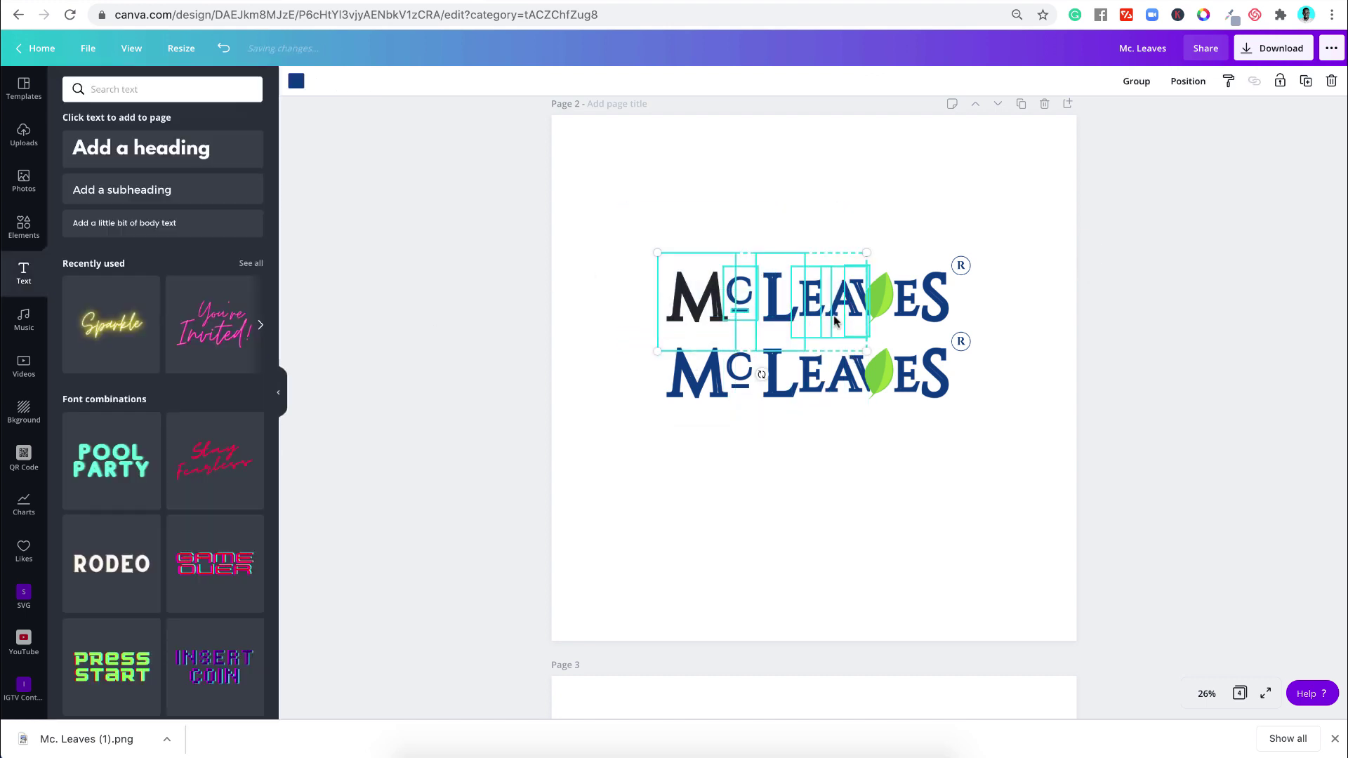
pyautogui.click(457, 195)
pyautogui.click(741, 294)
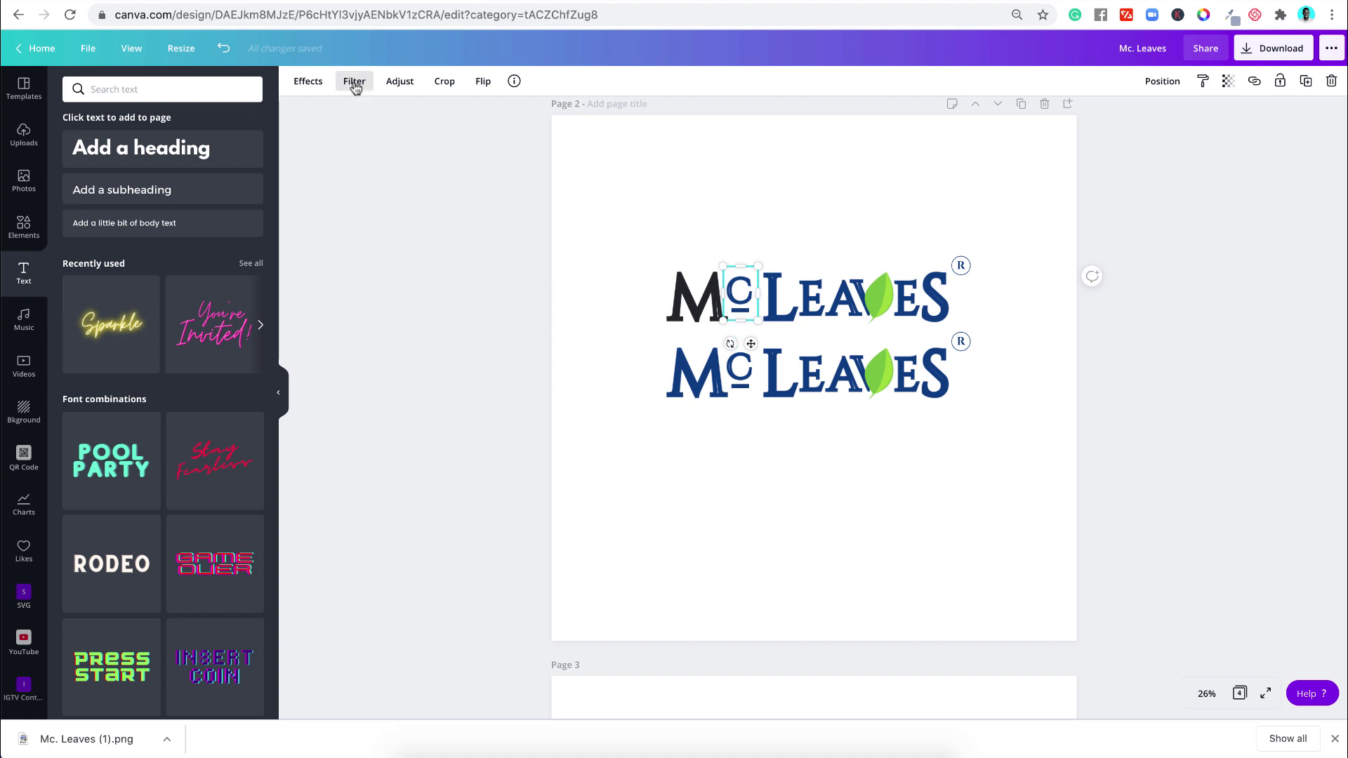
pyautogui.click(354, 81)
pyautogui.press('Escape')
# Step: Color the line under the raised C black in the upper logo copy
pyautogui.click(737, 309)
pyautogui.click(295, 83)
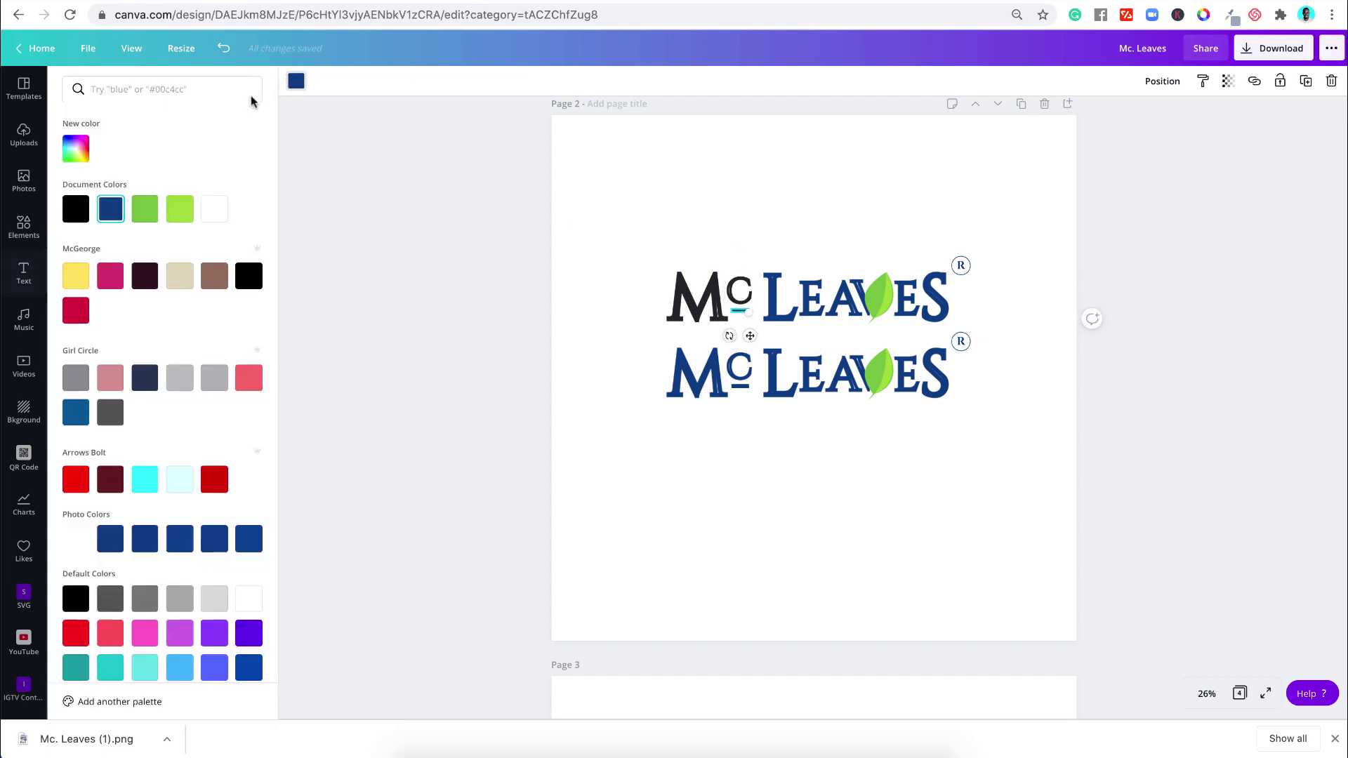
pyautogui.click(76, 209)
pyautogui.press('Escape')
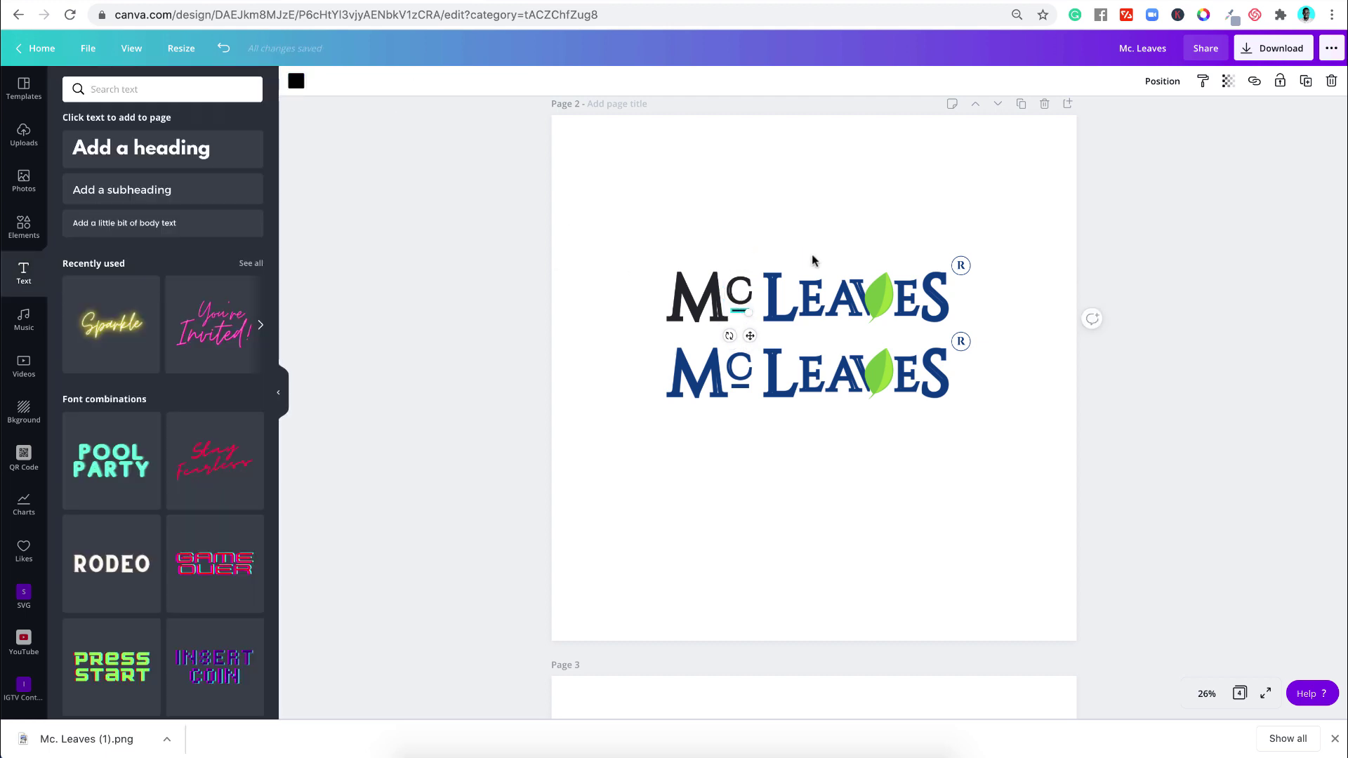
pyautogui.click(776, 217)
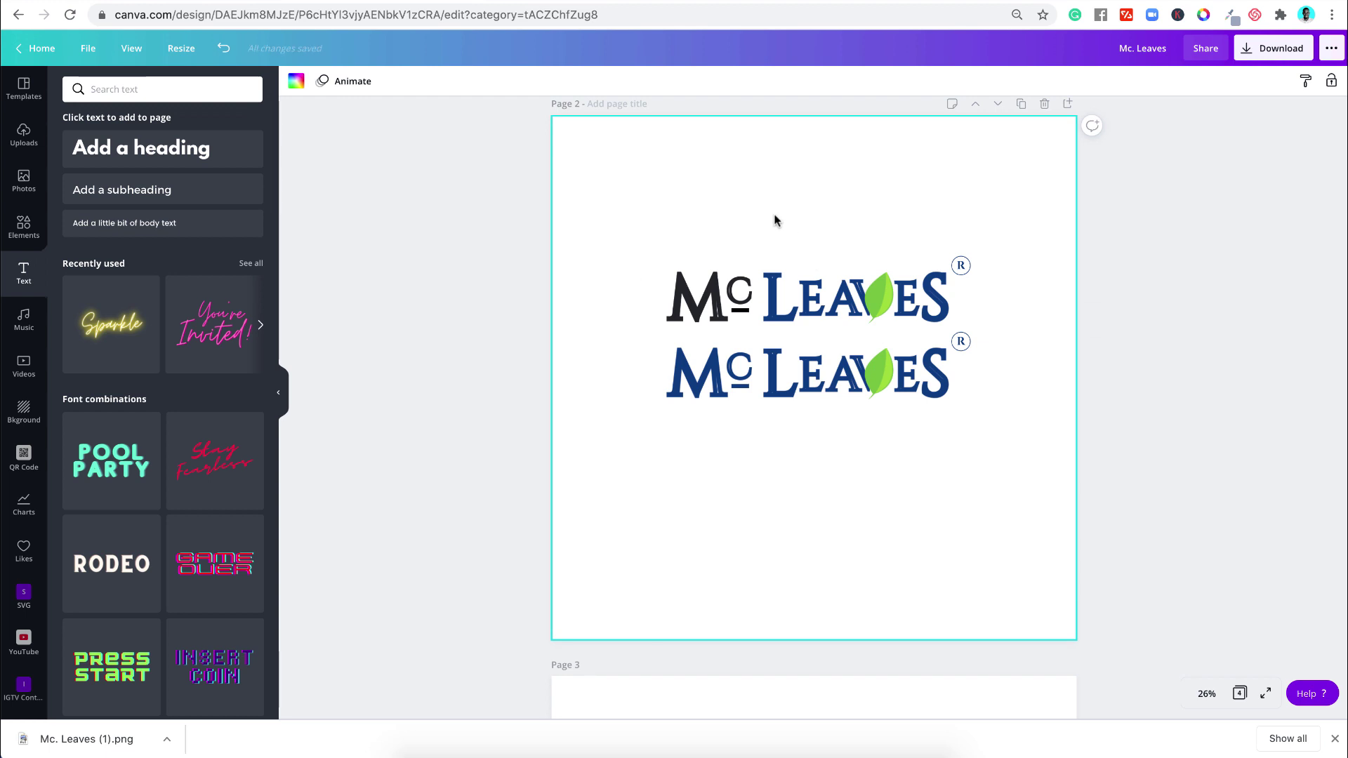
# Step: Apply the Street filter to the L, the A and the first E of the upper logo copy
pyautogui.click(781, 282)
pyautogui.click(354, 81)
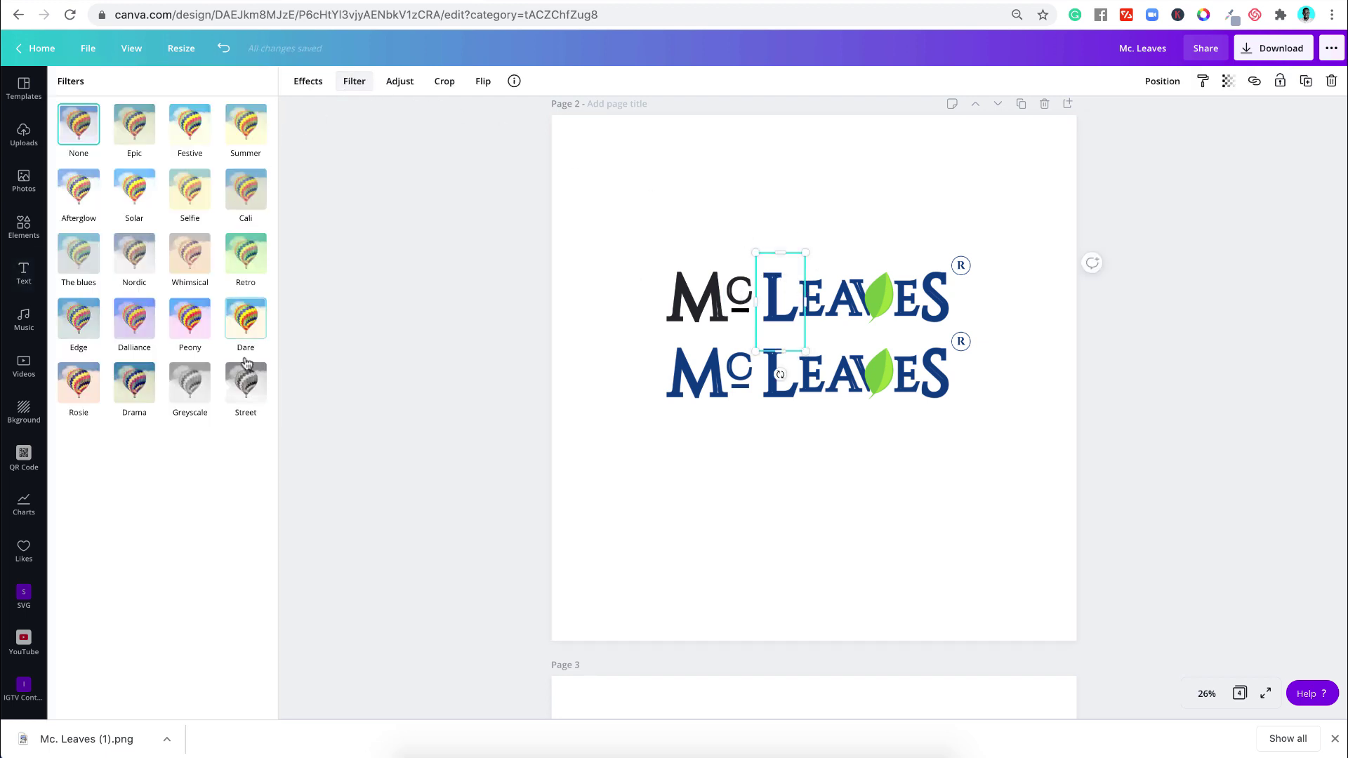
pyautogui.click(245, 382)
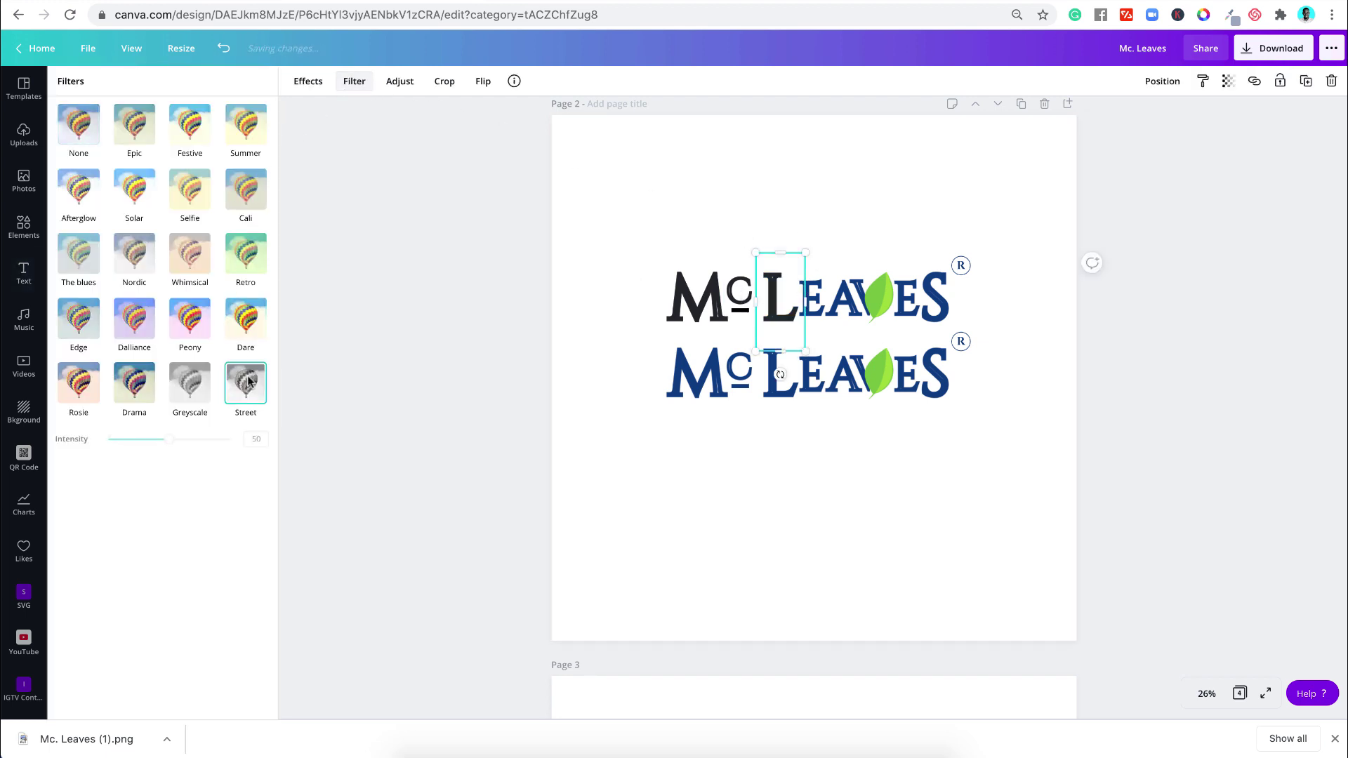
pyautogui.click(820, 303)
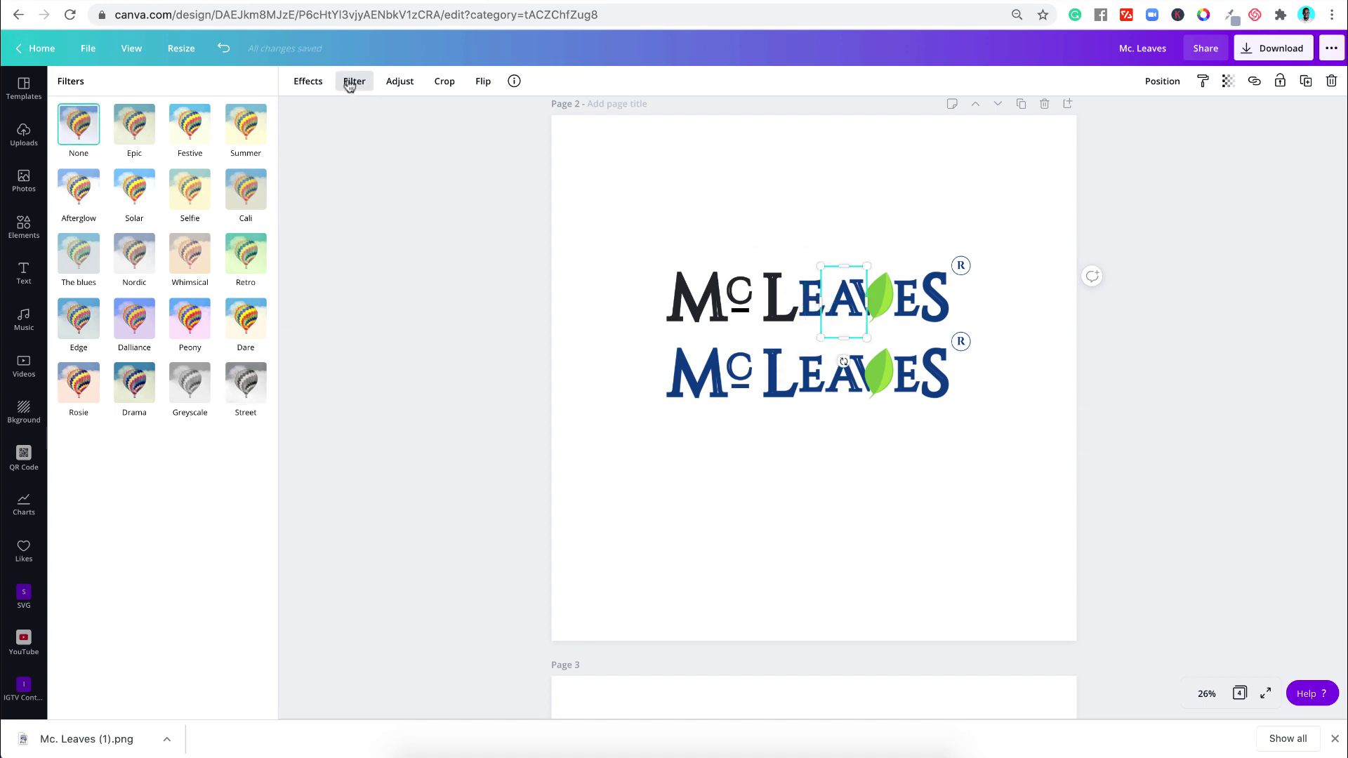
pyautogui.click(260, 380)
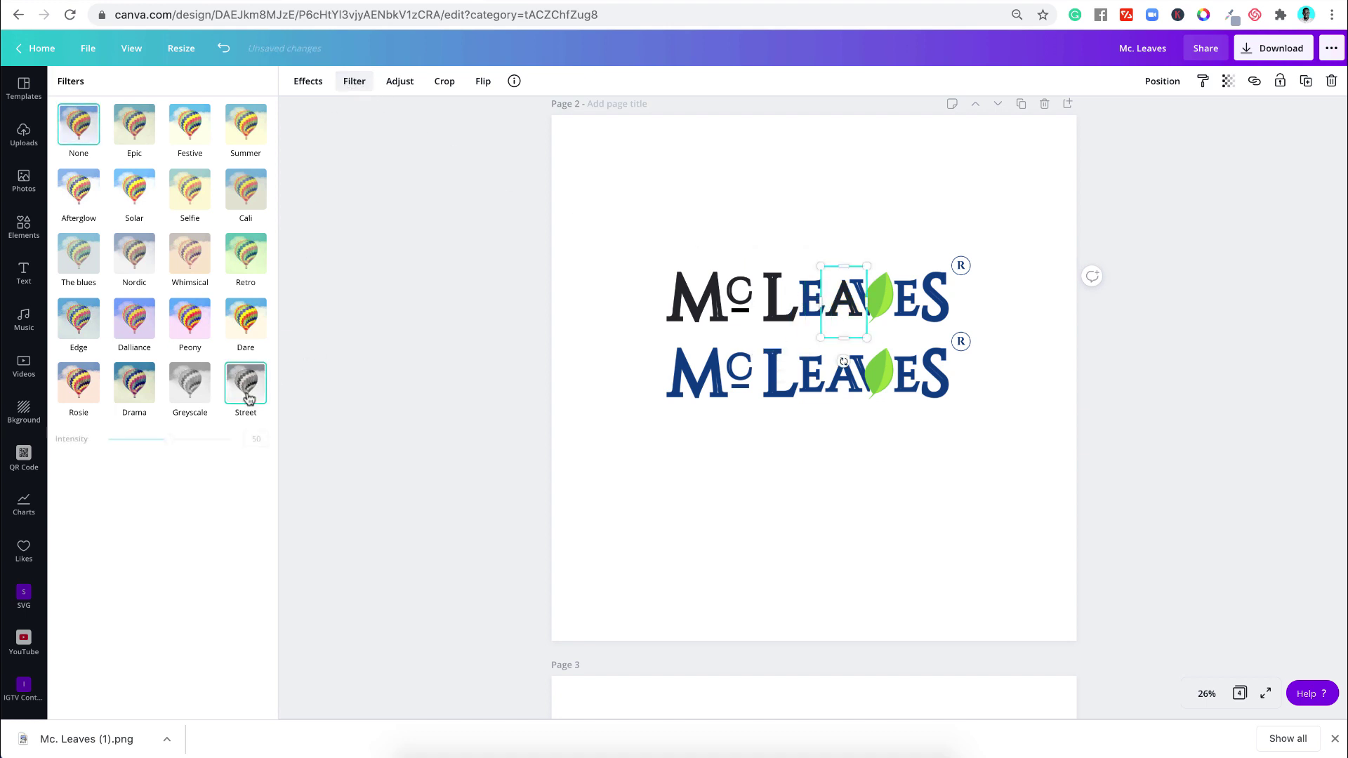
pyautogui.click(807, 306)
pyautogui.click(239, 395)
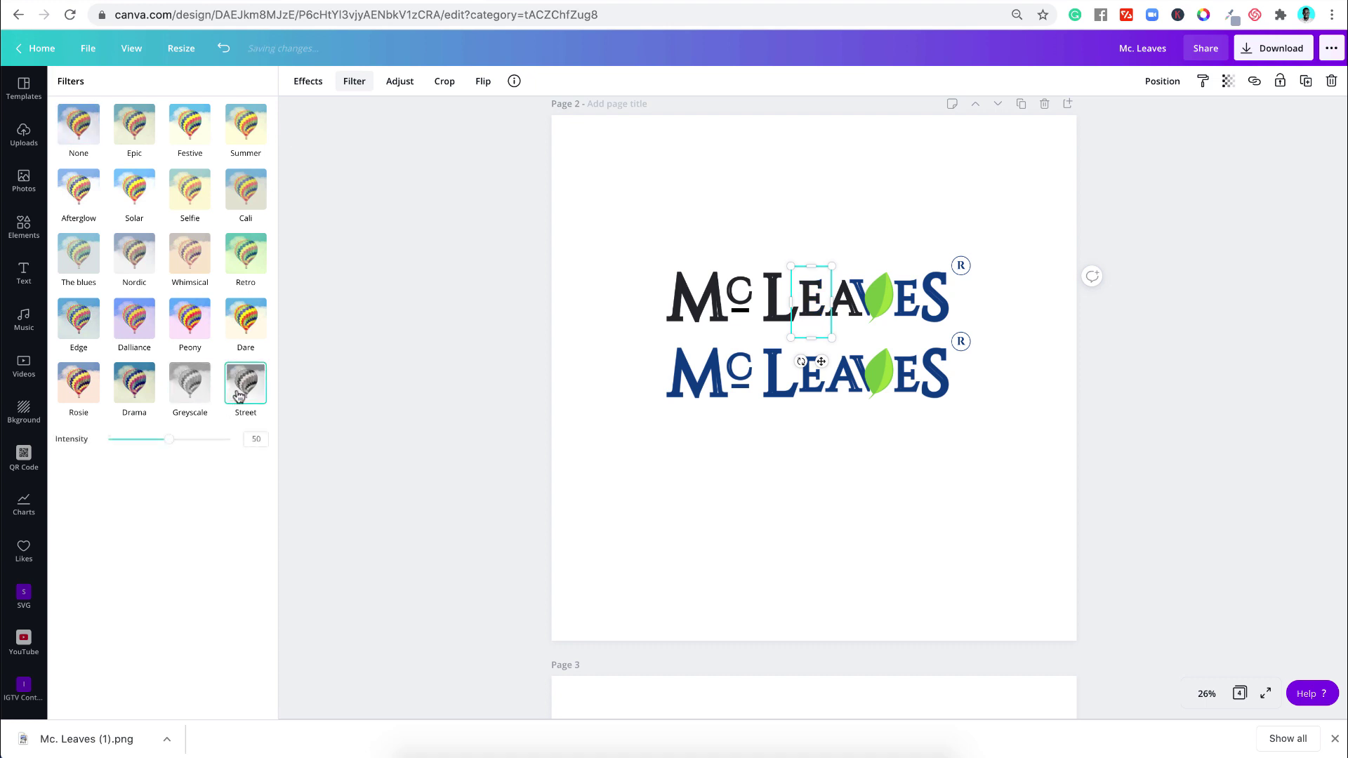
# Step: Apply the Street filter to the S, the V's left stroke and the second E of the upper logo copy
pyautogui.click(944, 286)
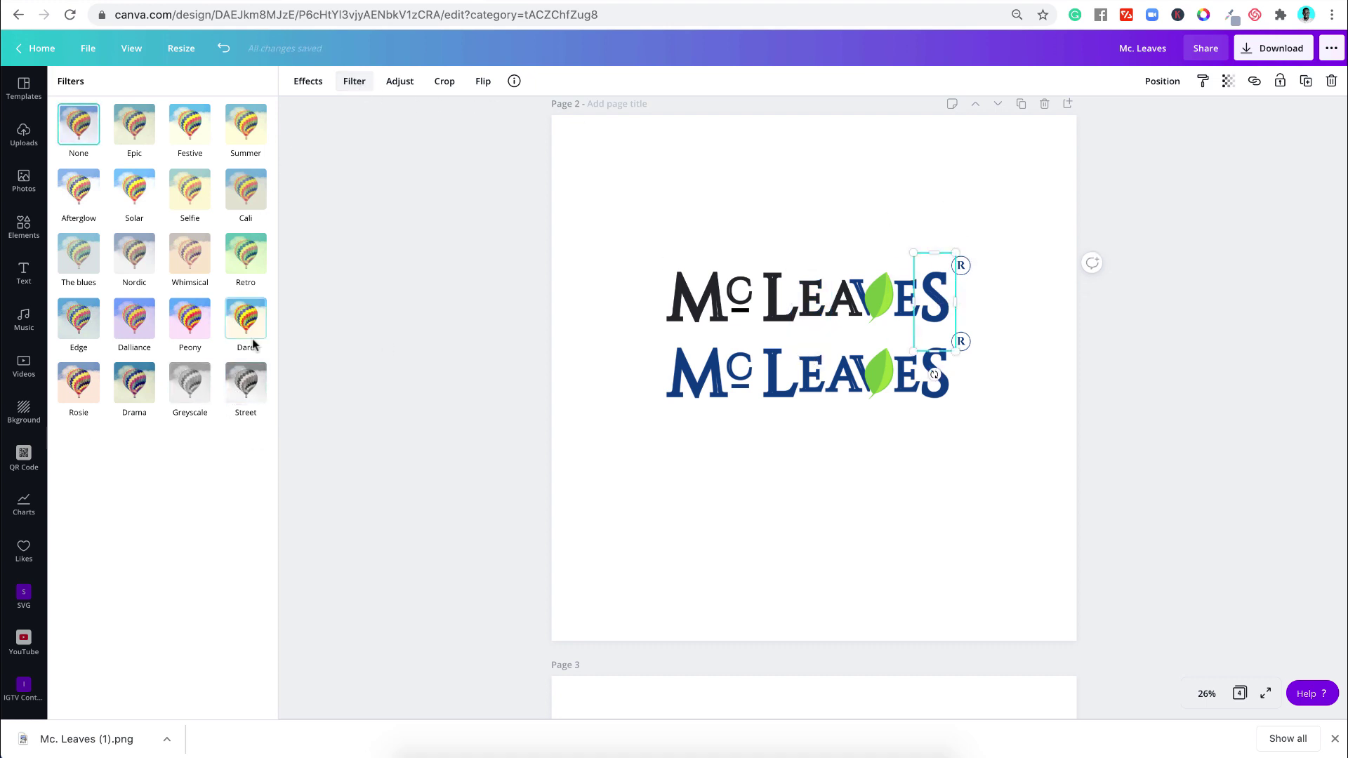
pyautogui.click(254, 380)
pyautogui.click(858, 290)
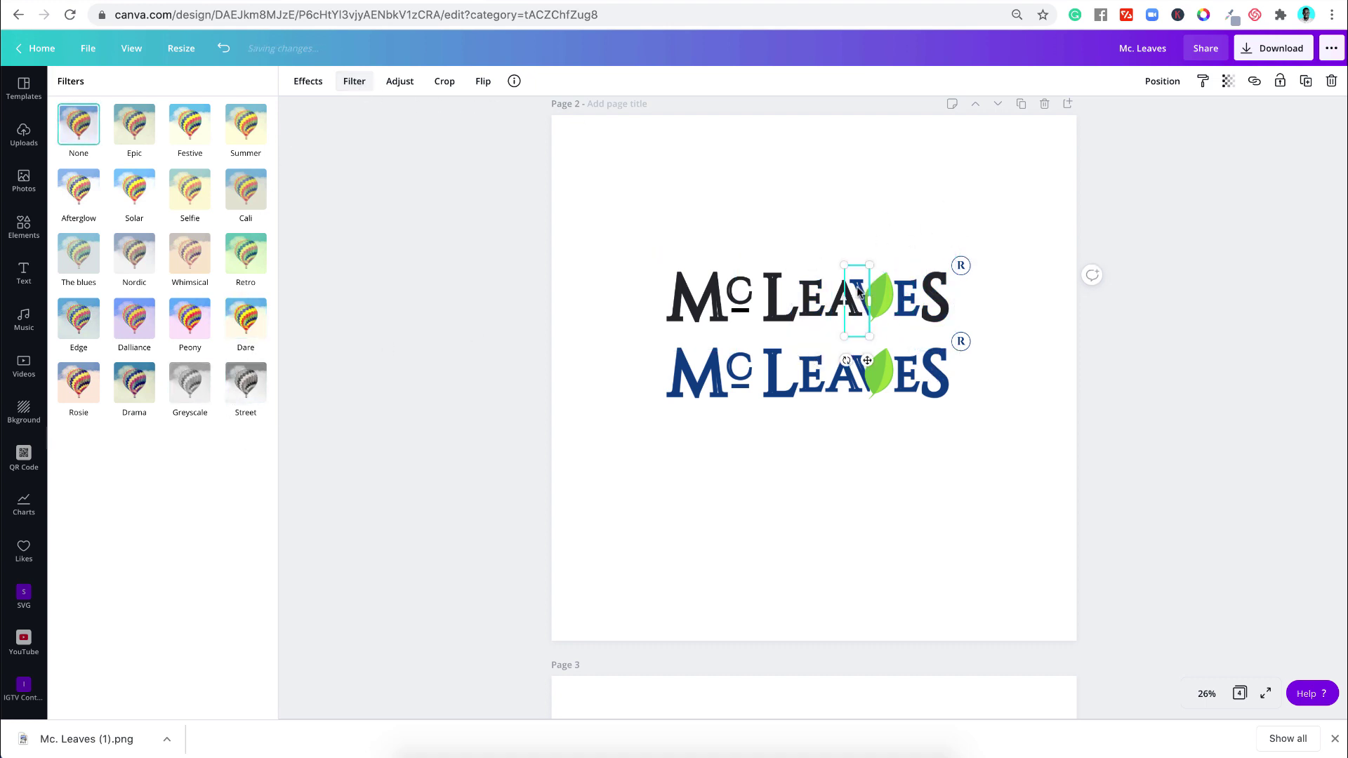
pyautogui.click(265, 391)
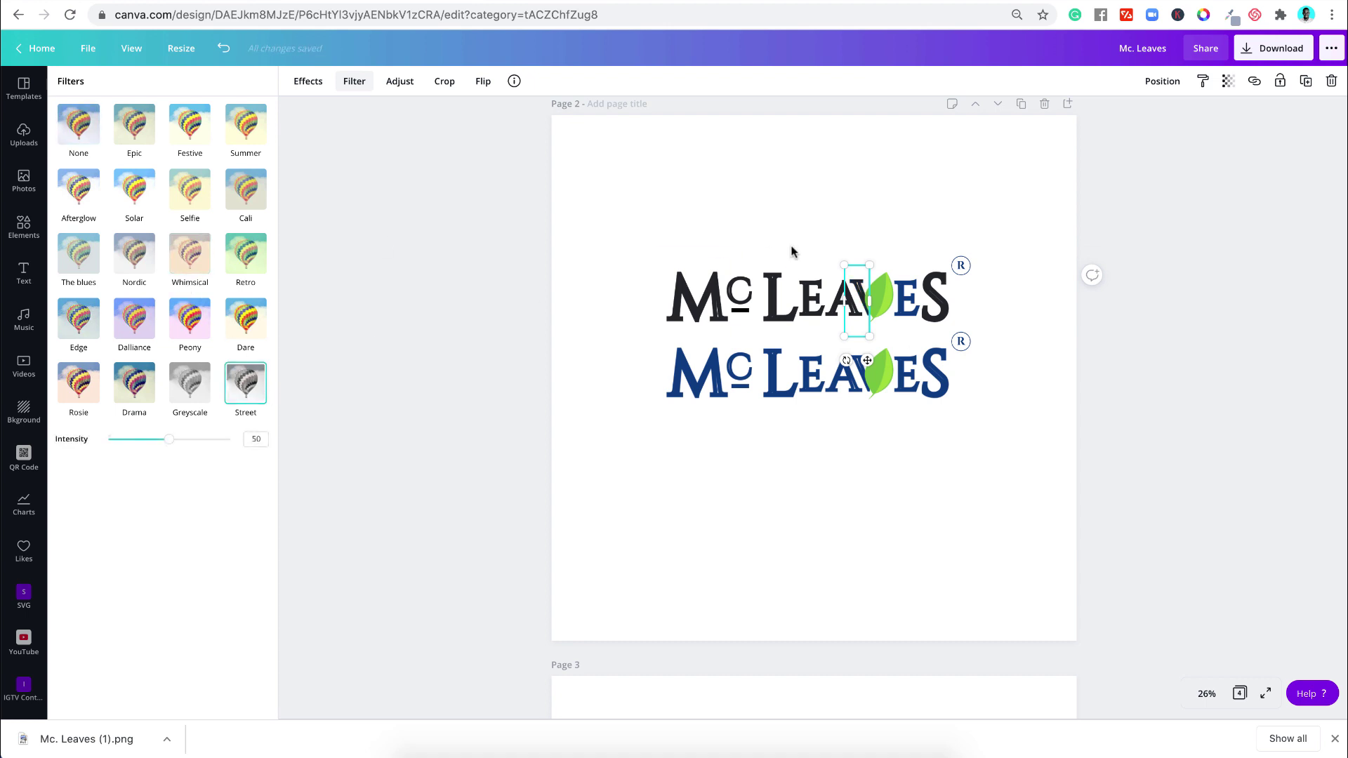
pyautogui.click(911, 299)
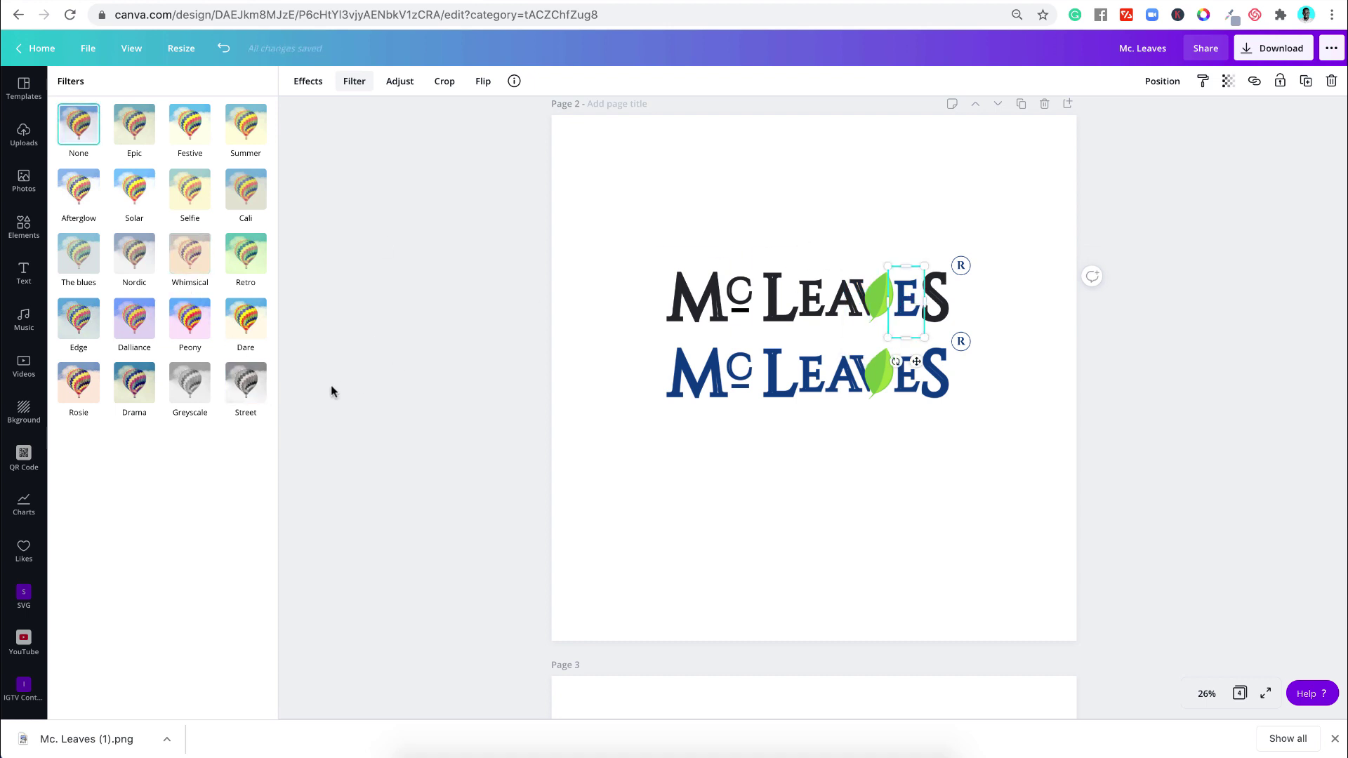
pyautogui.click(247, 390)
pyautogui.press('Escape')
pyautogui.click(770, 483)
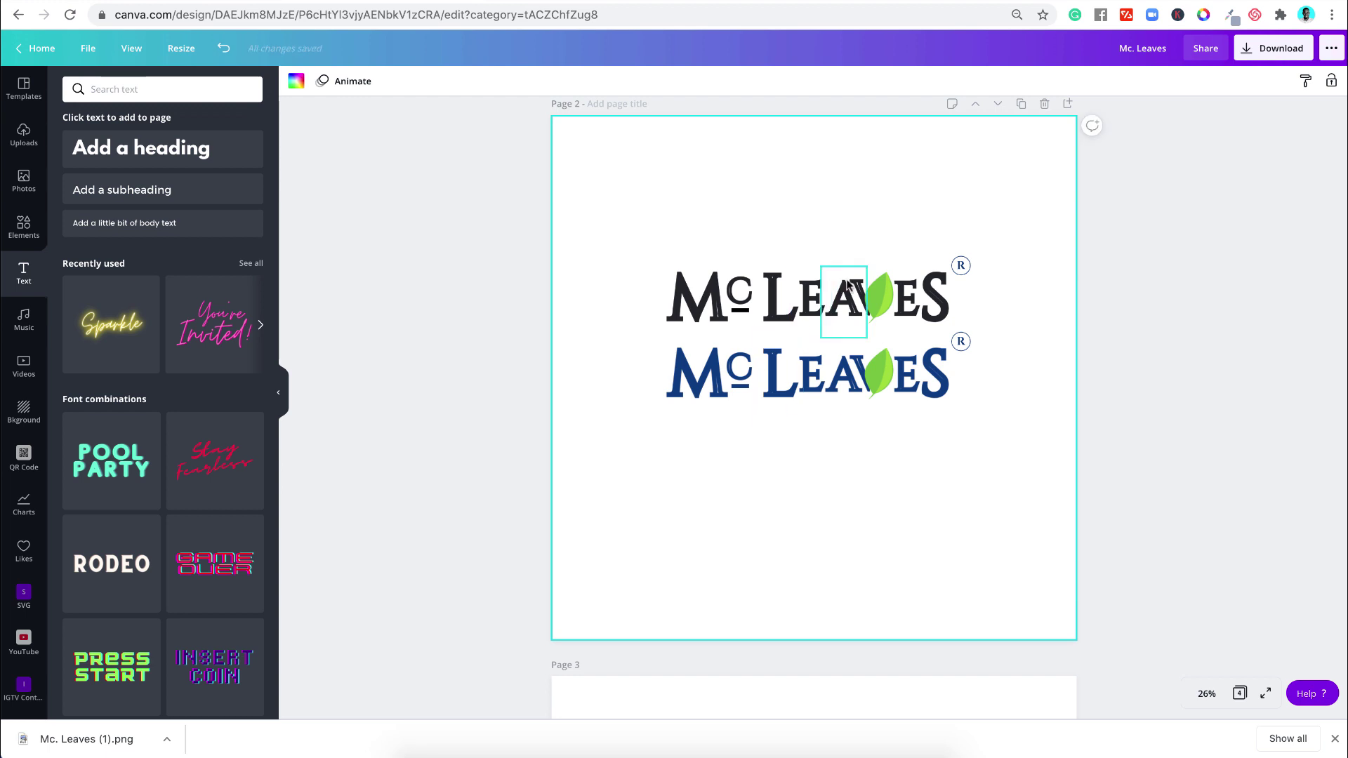
# Step: Change the first of the leaf's three colors to black in the upper logo copy
pyautogui.click(879, 302)
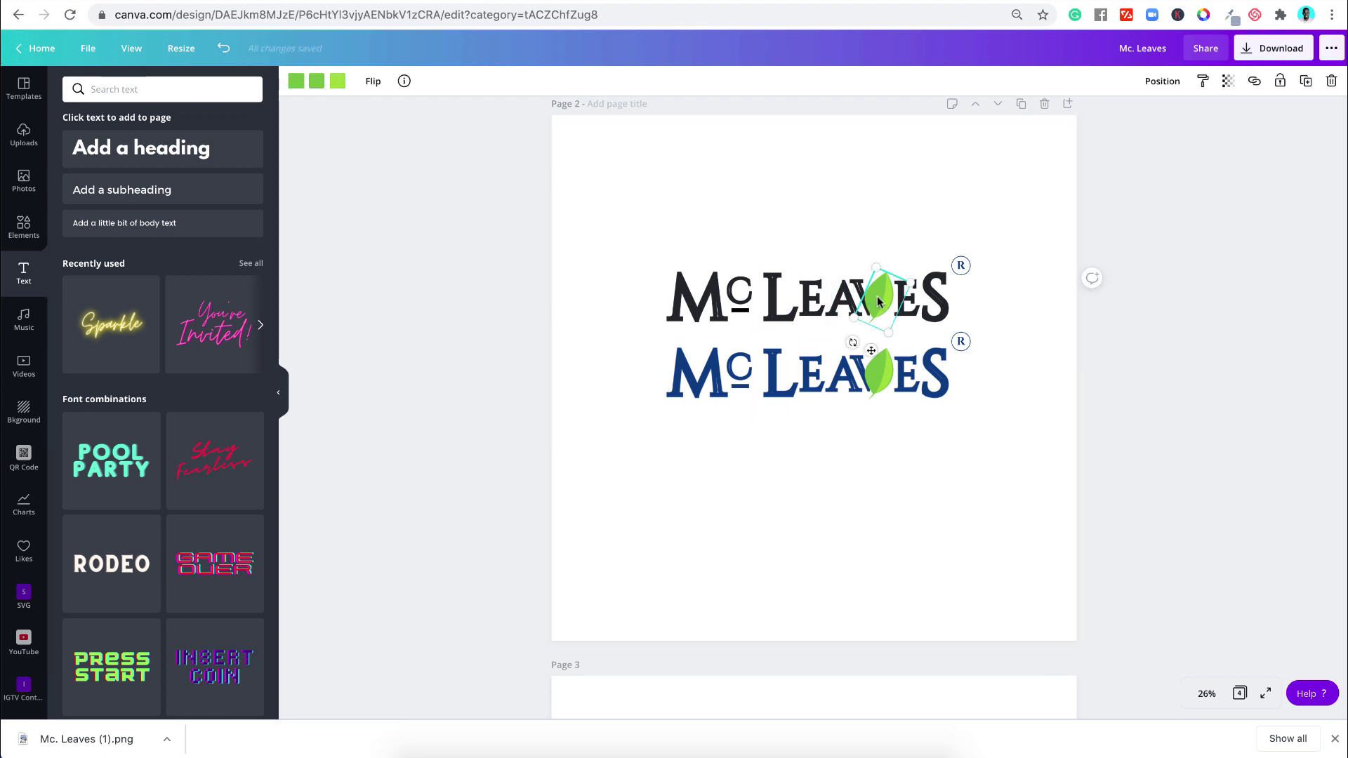
pyautogui.click(295, 83)
pyautogui.click(75, 210)
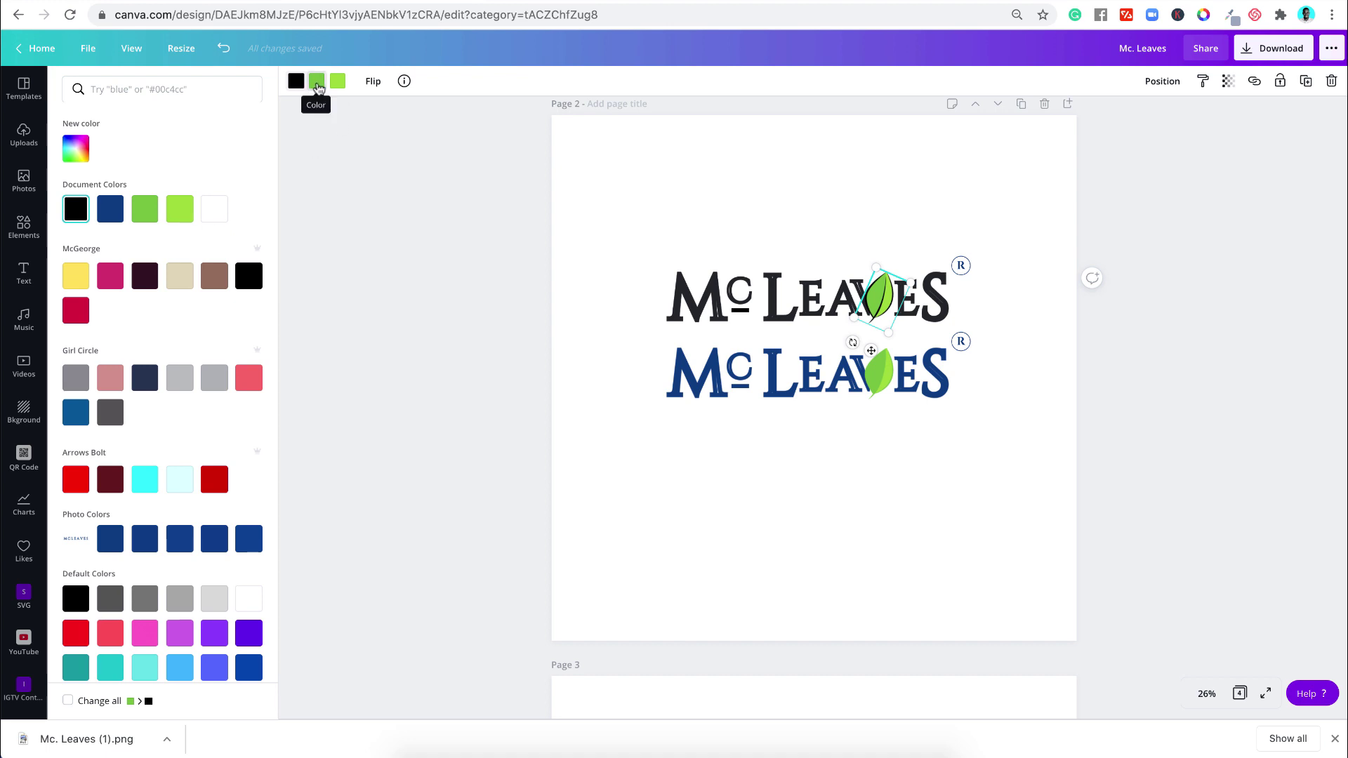
# Step: Change the leaf's second color to #565353 and its third color to gray #737373 in the upper logo copy
pyautogui.click(317, 83)
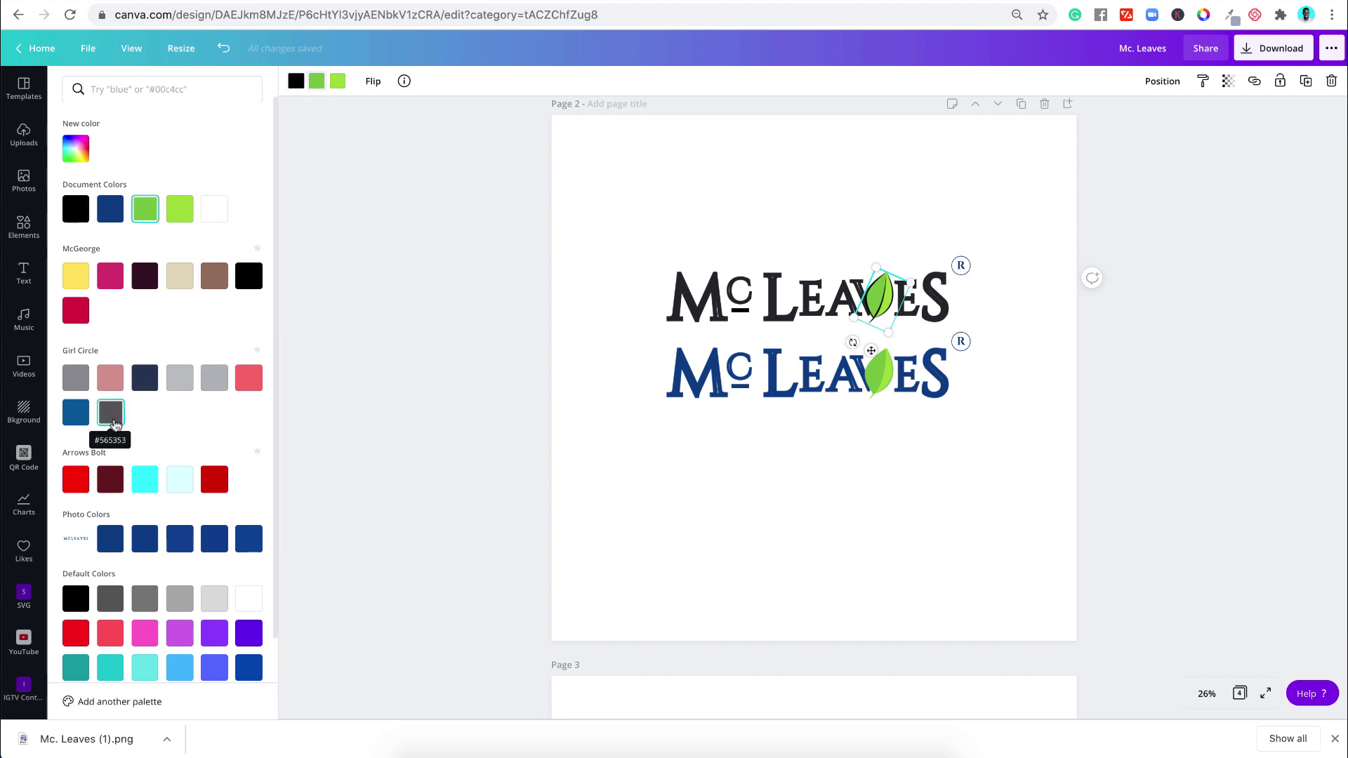
pyautogui.click(113, 421)
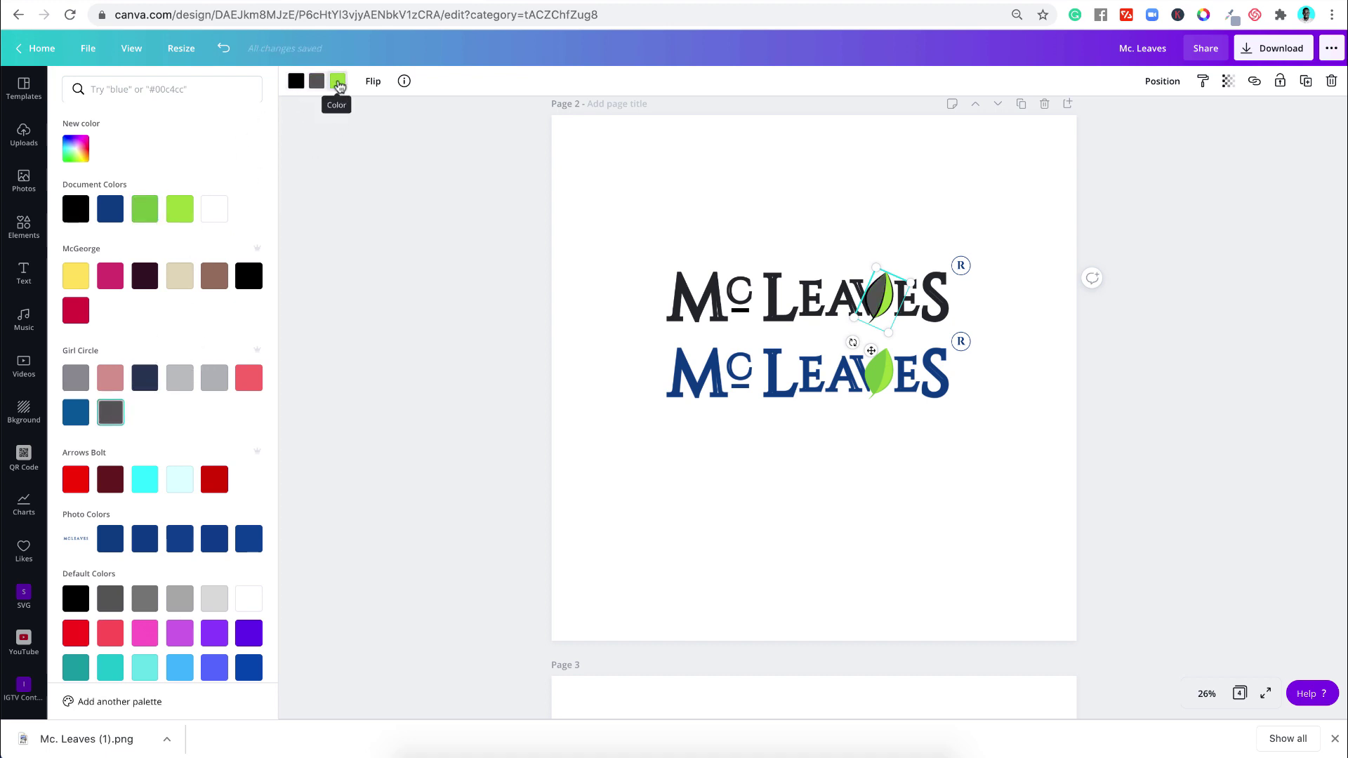
pyautogui.click(338, 82)
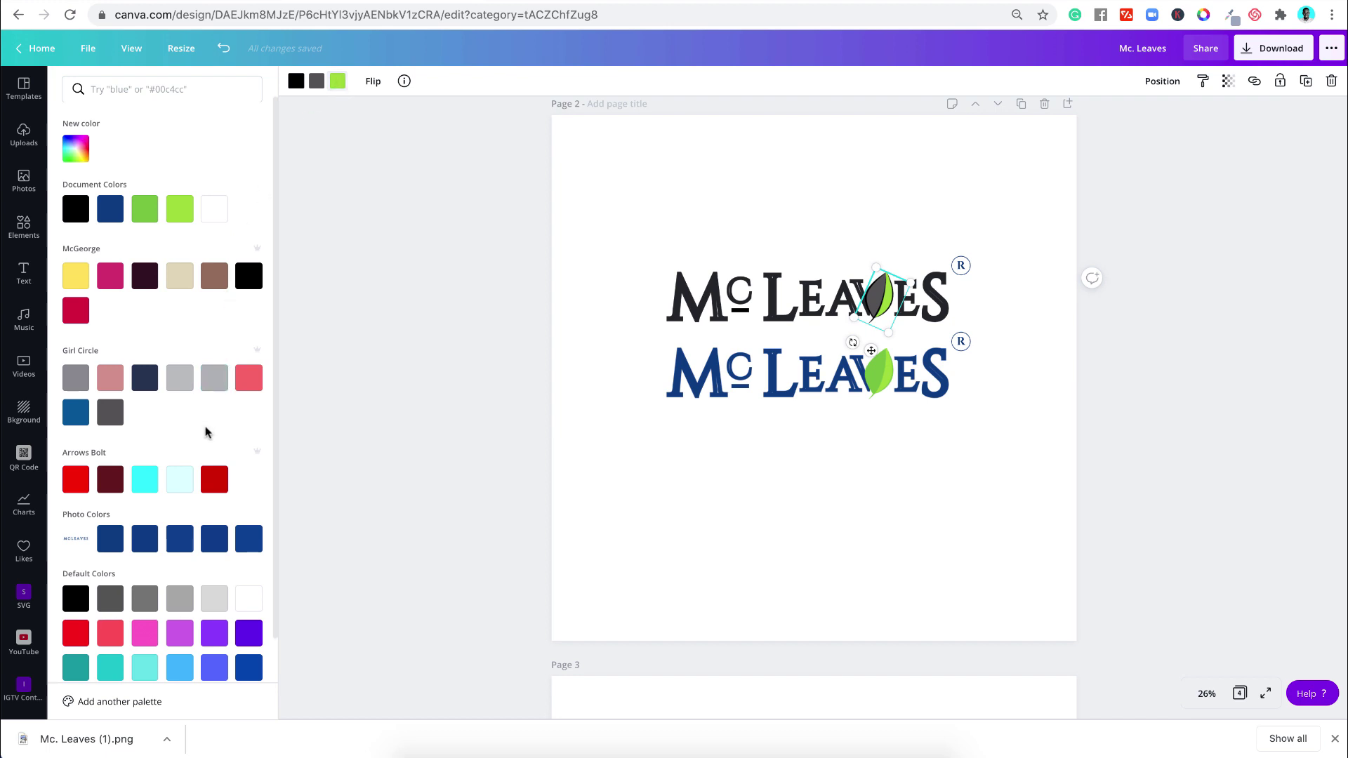
pyautogui.click(110, 603)
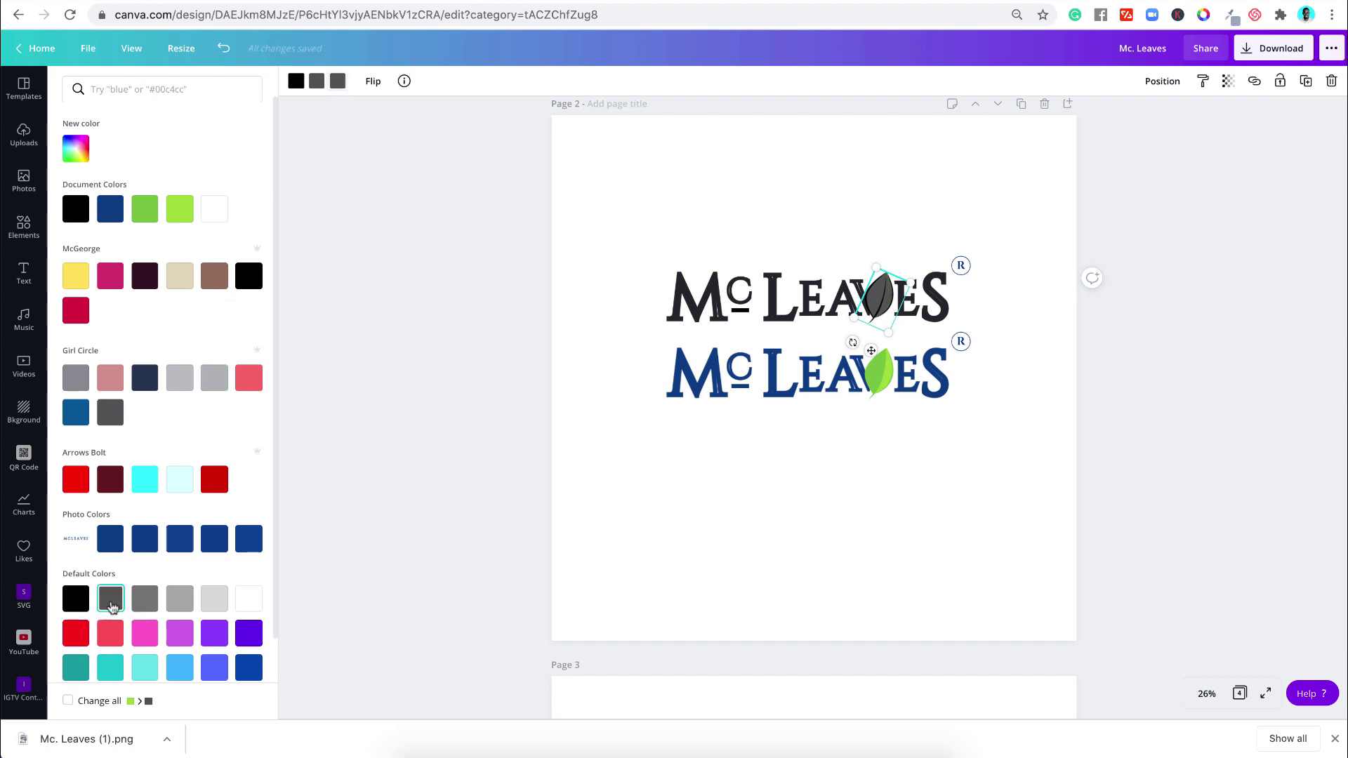
pyautogui.click(139, 604)
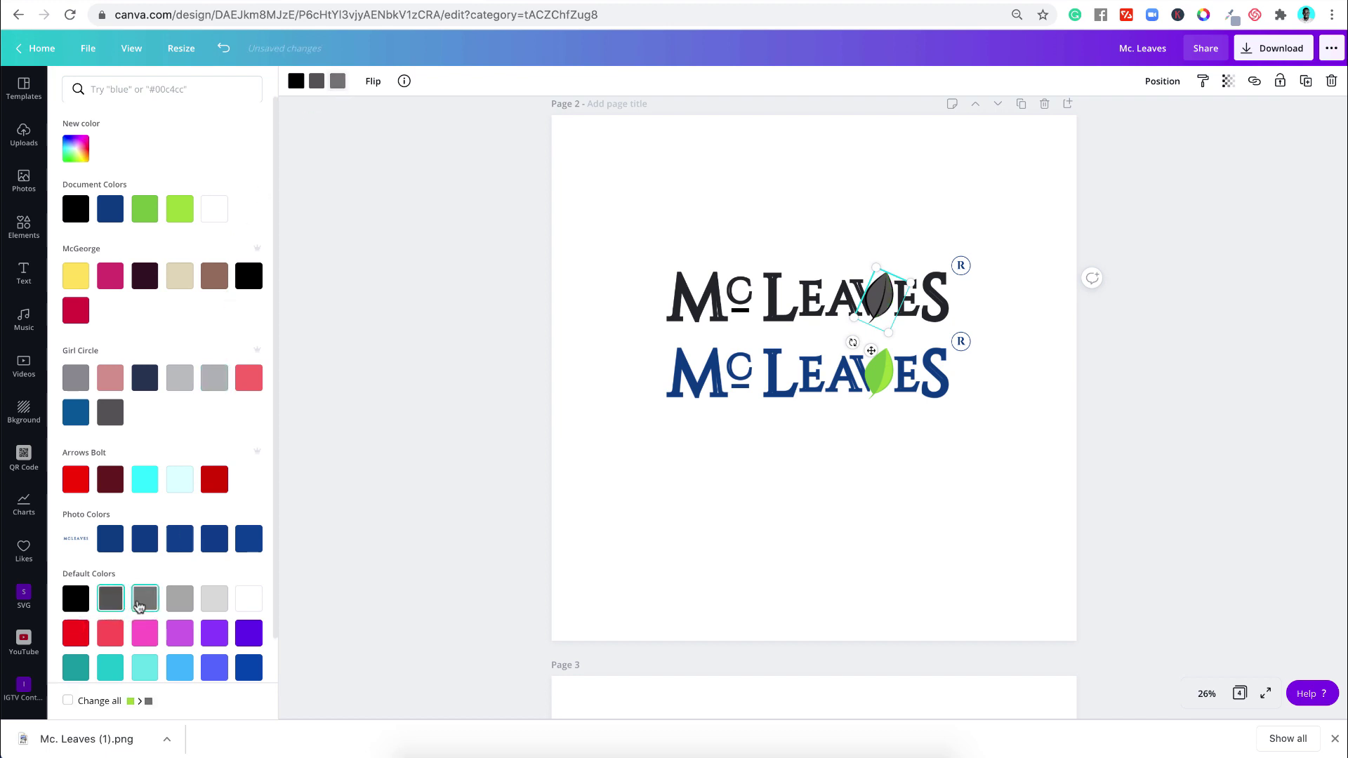
pyautogui.click(174, 607)
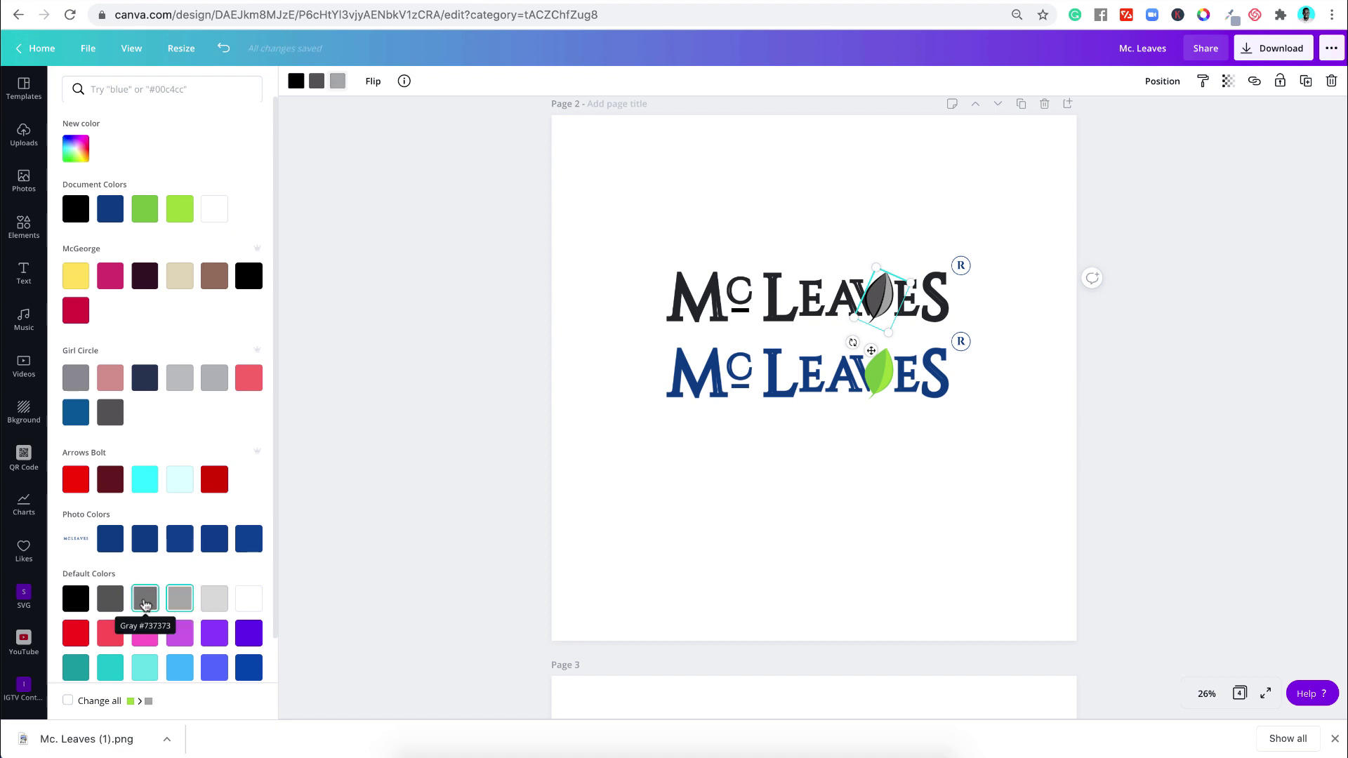
pyautogui.click(147, 604)
pyautogui.click(372, 521)
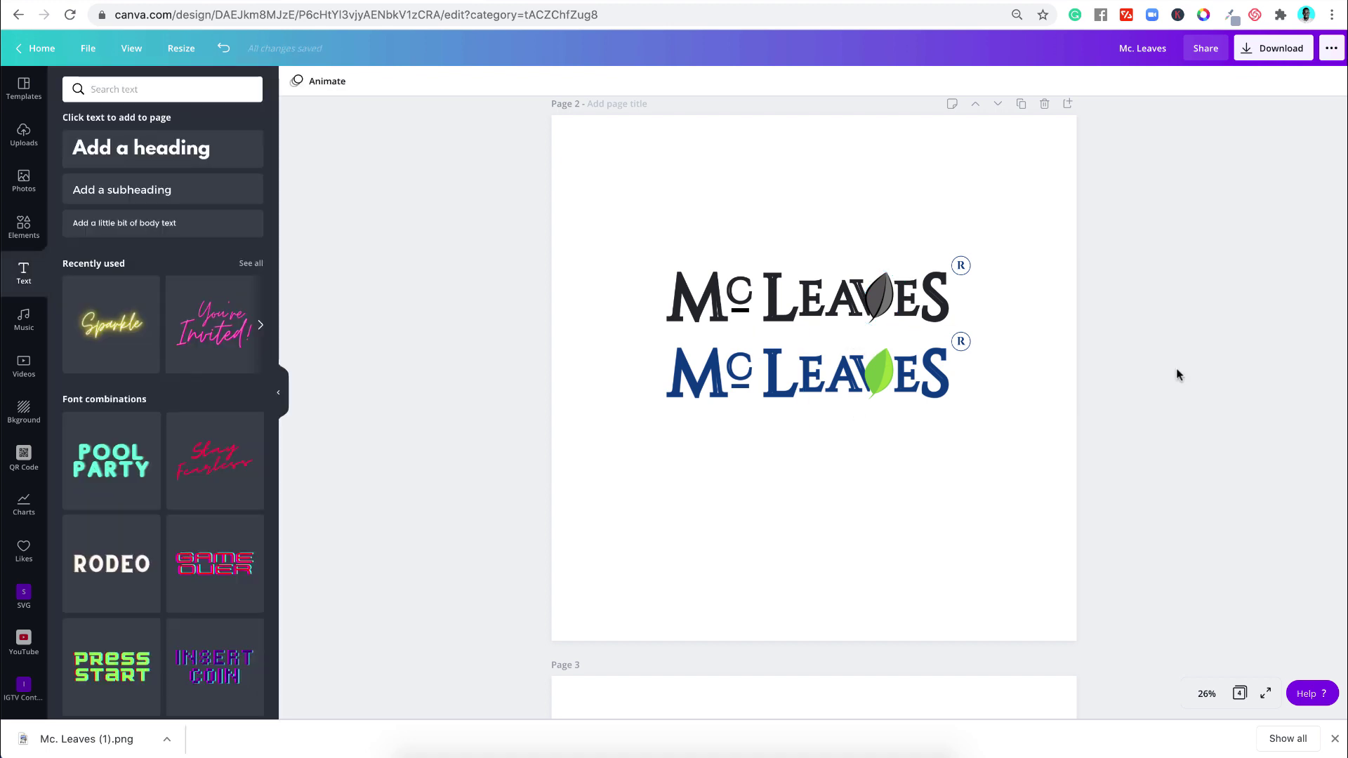
# Step: Ungroup the upper logo copy's registered mark and color its letter R black
pyautogui.click(962, 268)
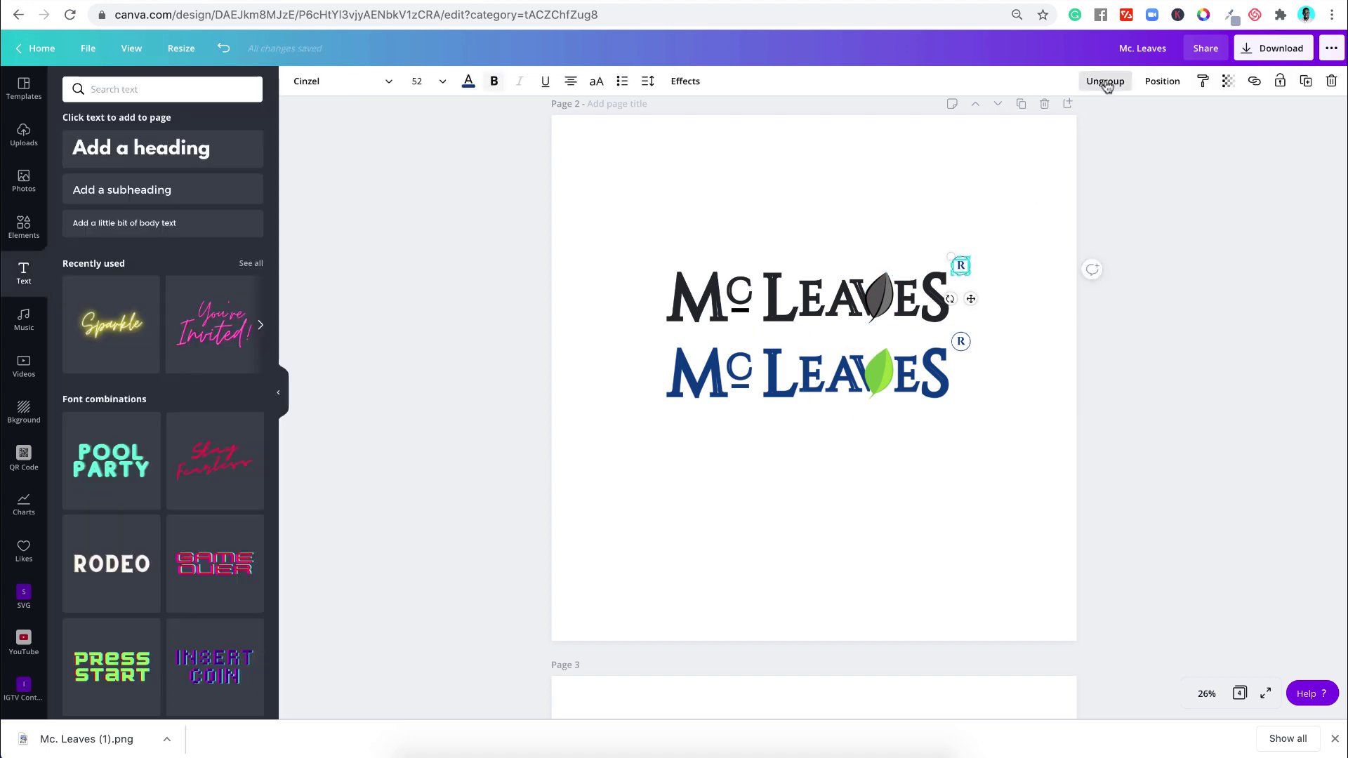
pyautogui.click(1020, 176)
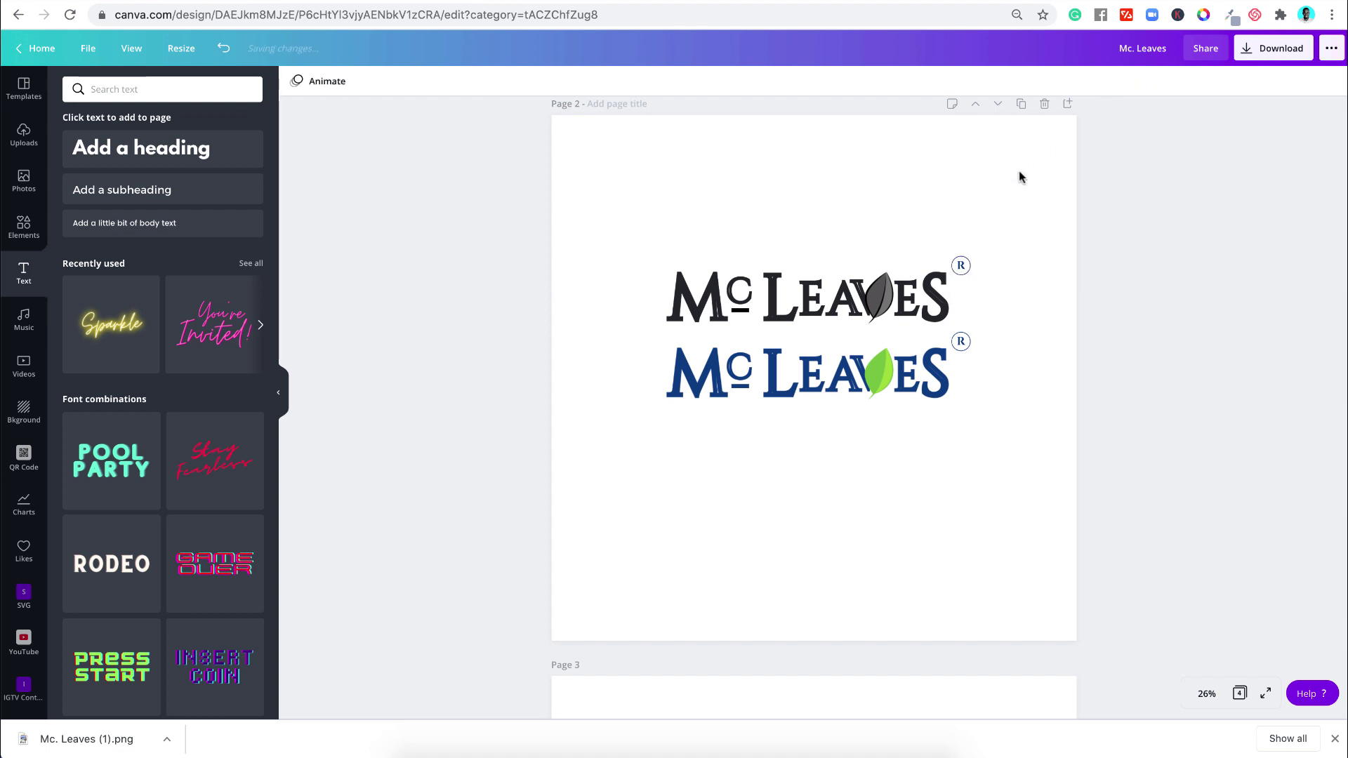
pyautogui.click(960, 269)
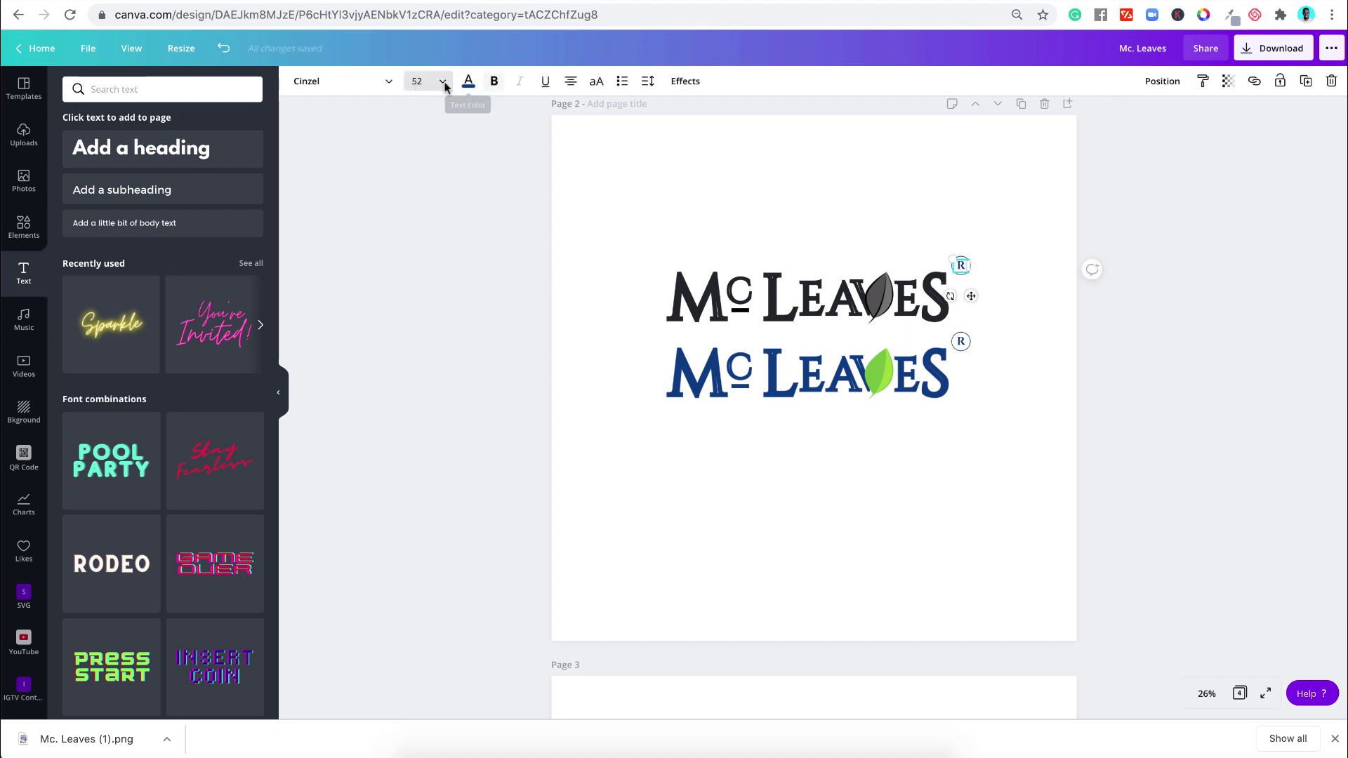
pyautogui.click(468, 82)
pyautogui.click(79, 210)
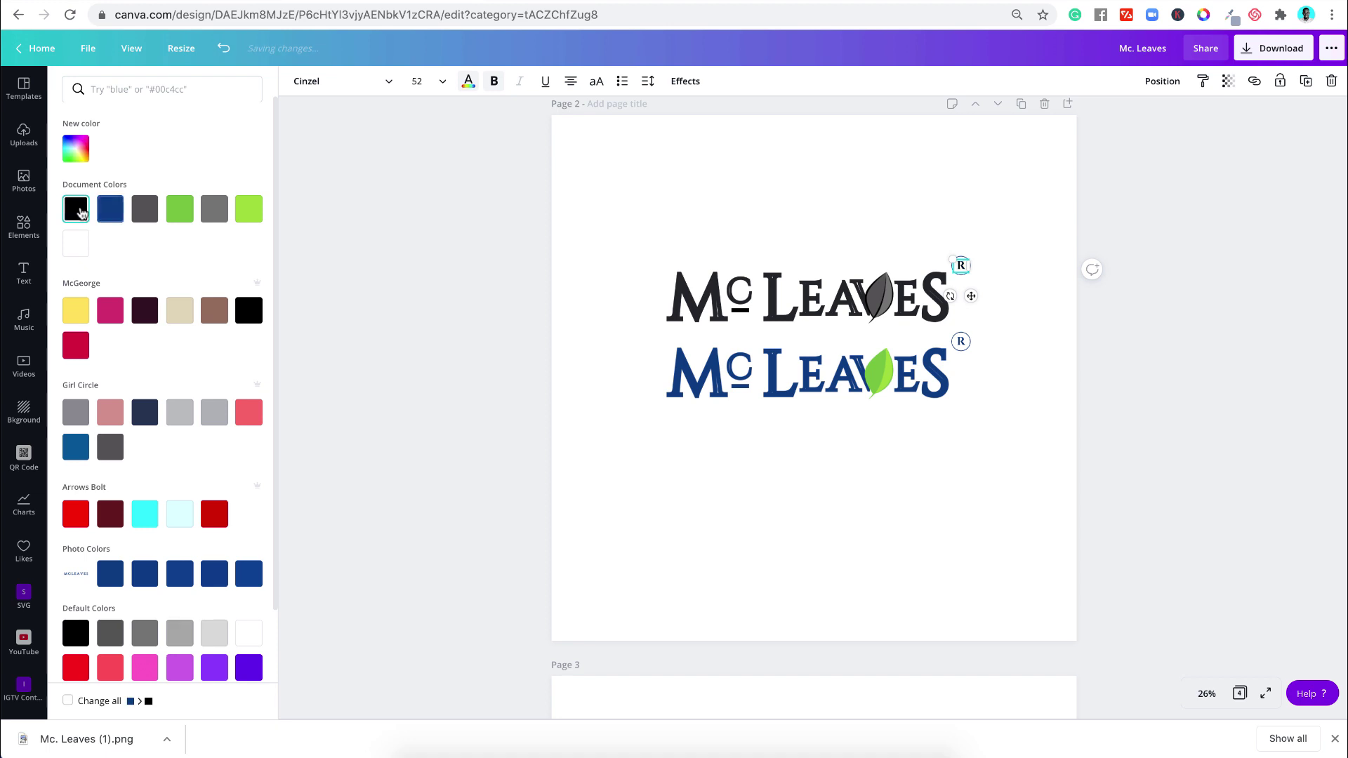
pyautogui.press('Escape')
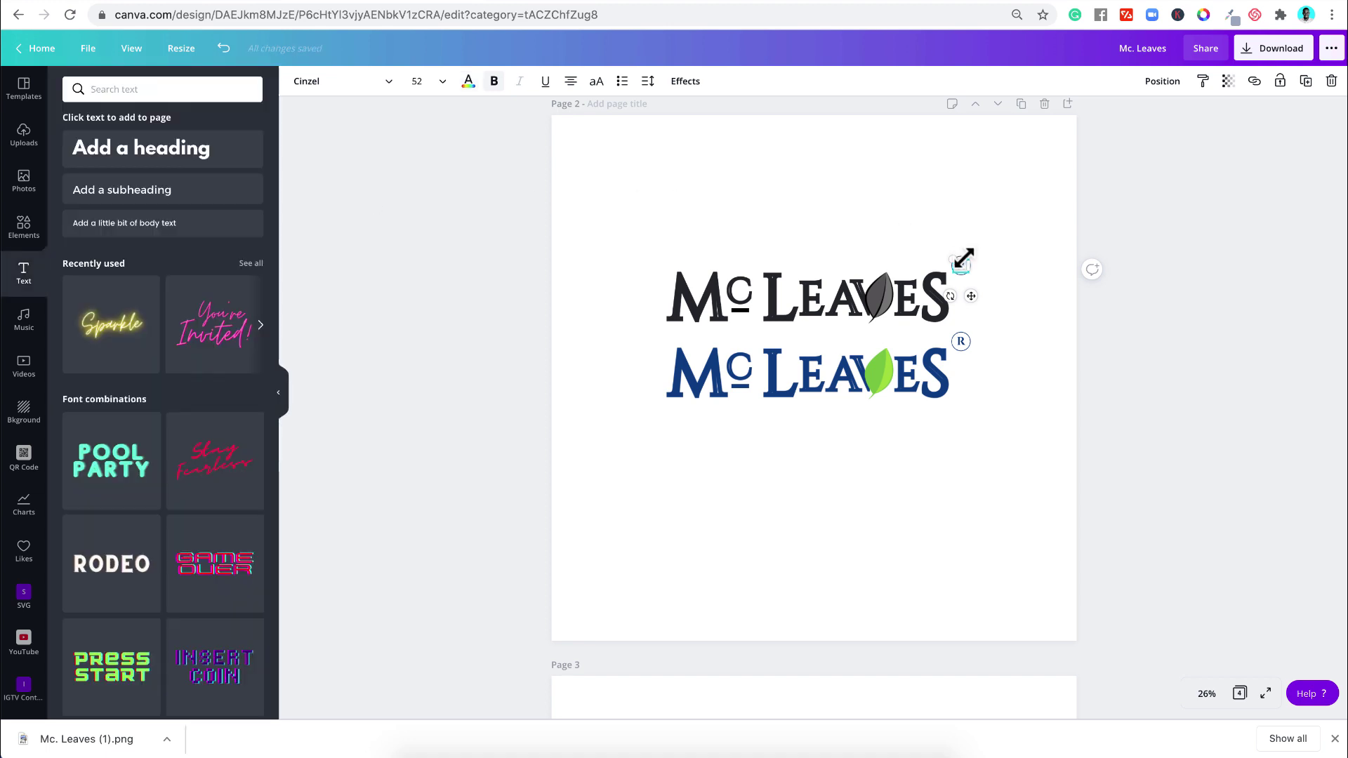
# Step: Color the circle around the R black in the upper logo copy's registered mark
pyautogui.moveTo(963, 257); pyautogui.dragTo(967, 254)
pyautogui.click(294, 81)
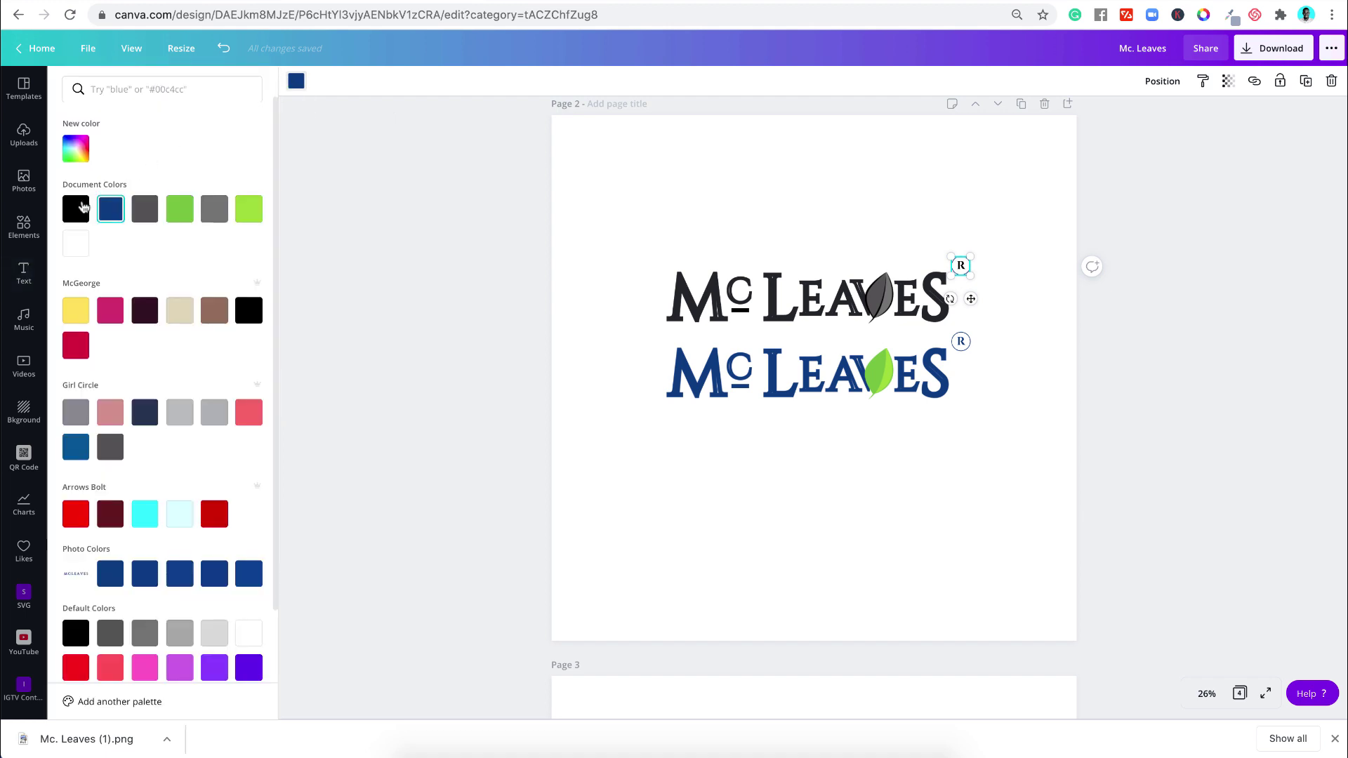
pyautogui.click(75, 209)
pyautogui.click(690, 190)
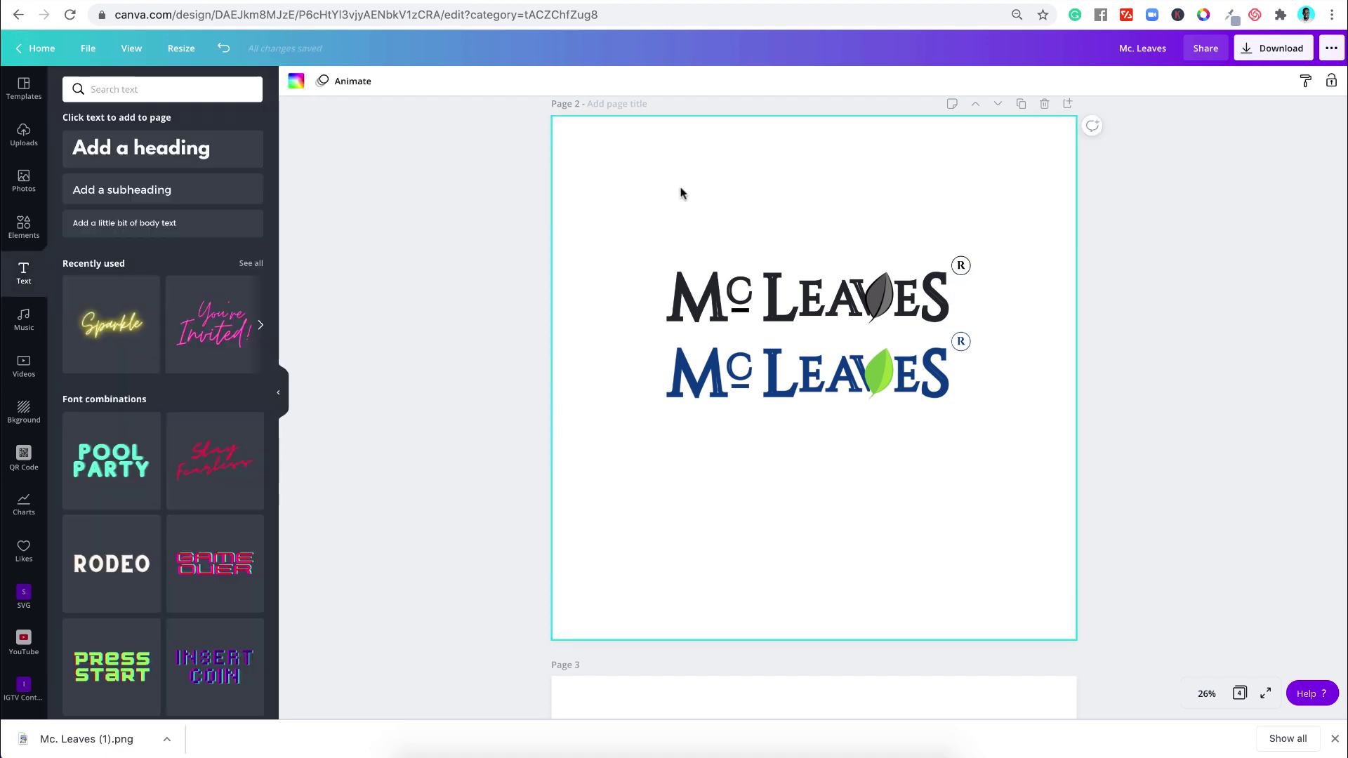
# Step: Move both stacked logo copies down together to center them vertically on page 2
pyautogui.moveTo(630, 212); pyautogui.dragTo(993, 469)
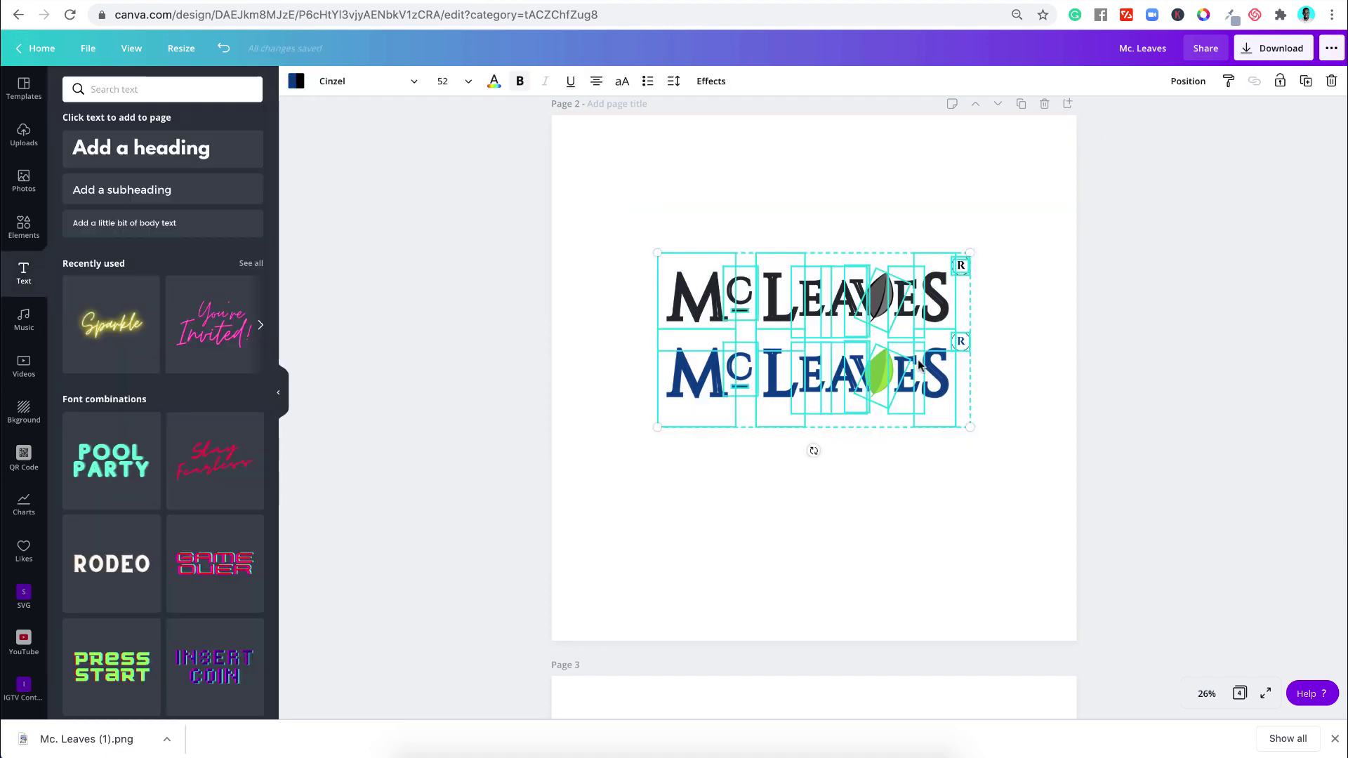
pyautogui.moveTo(875, 309); pyautogui.dragTo(879, 349)
pyautogui.click(1110, 325)
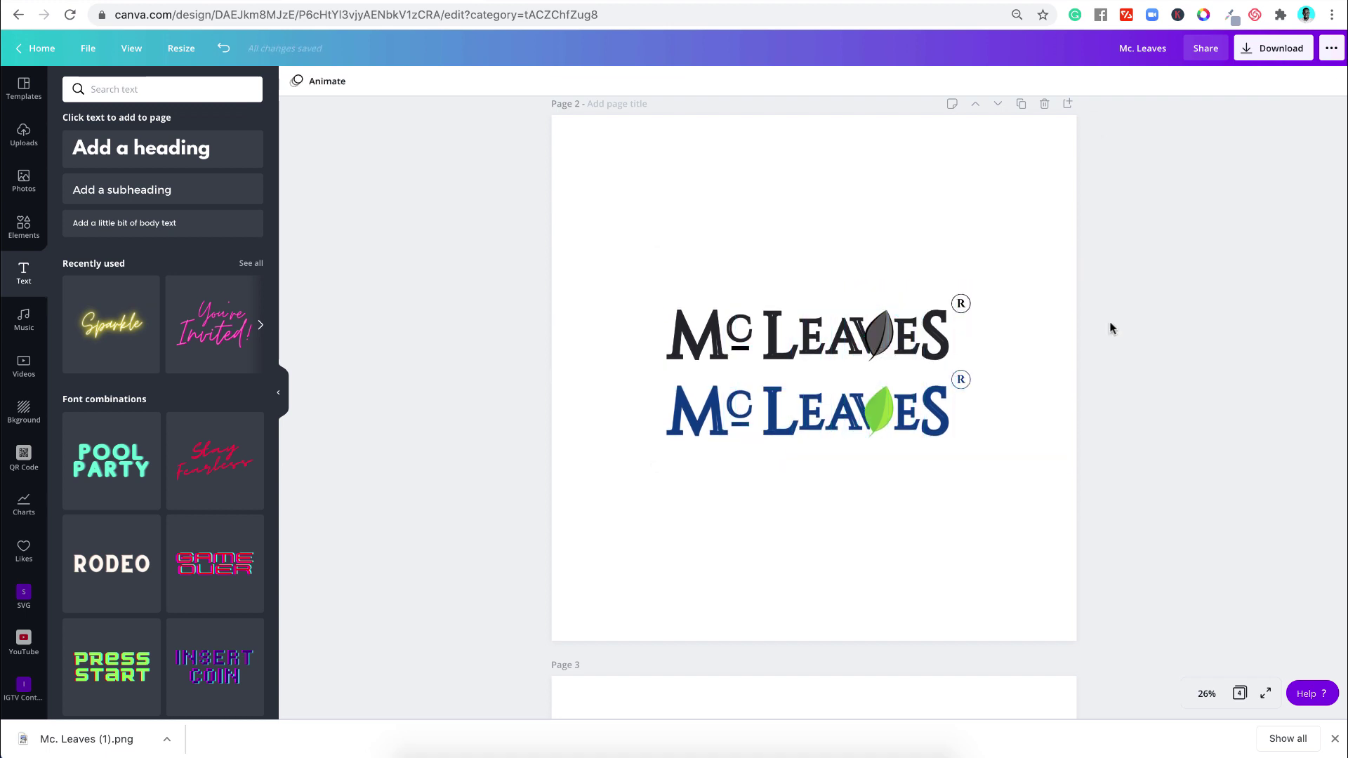
# Step: Cut the whole blue logo with its registered mark from page 2 and center the remaining black logo on the page
pyautogui.moveTo(650, 481); pyautogui.dragTo(987, 386)
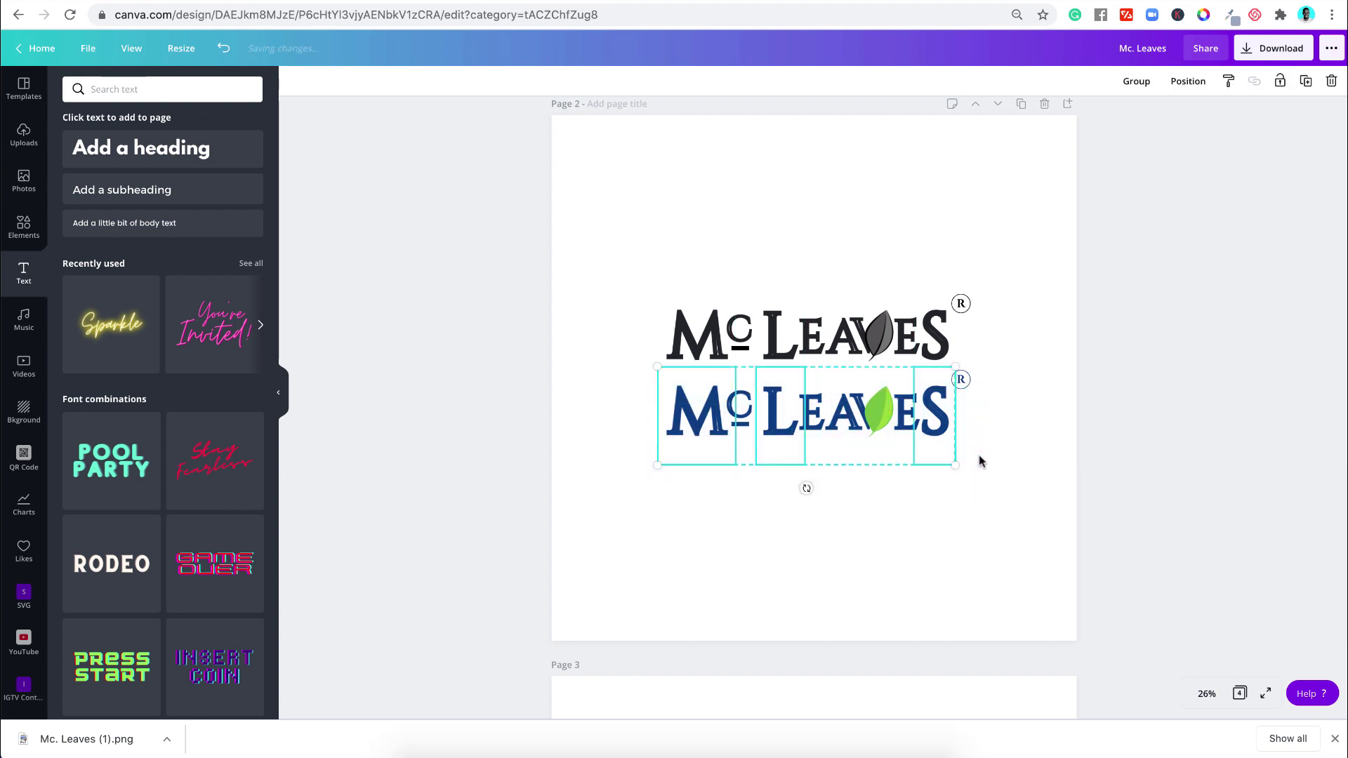
pyautogui.click(955, 389)
pyautogui.click(988, 363)
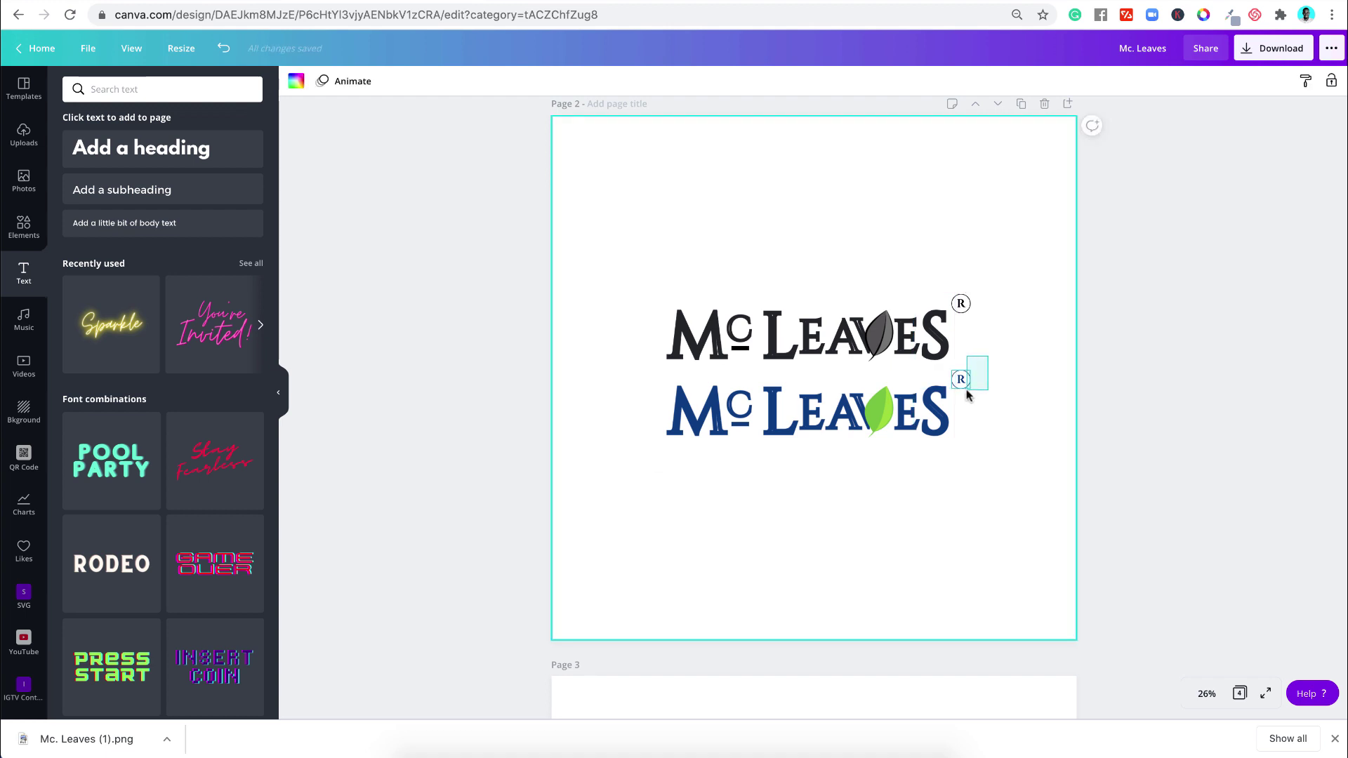
pyautogui.moveTo(966, 391); pyautogui.dragTo(956, 389)
pyautogui.moveTo(642, 472); pyautogui.dragTo(938, 430)
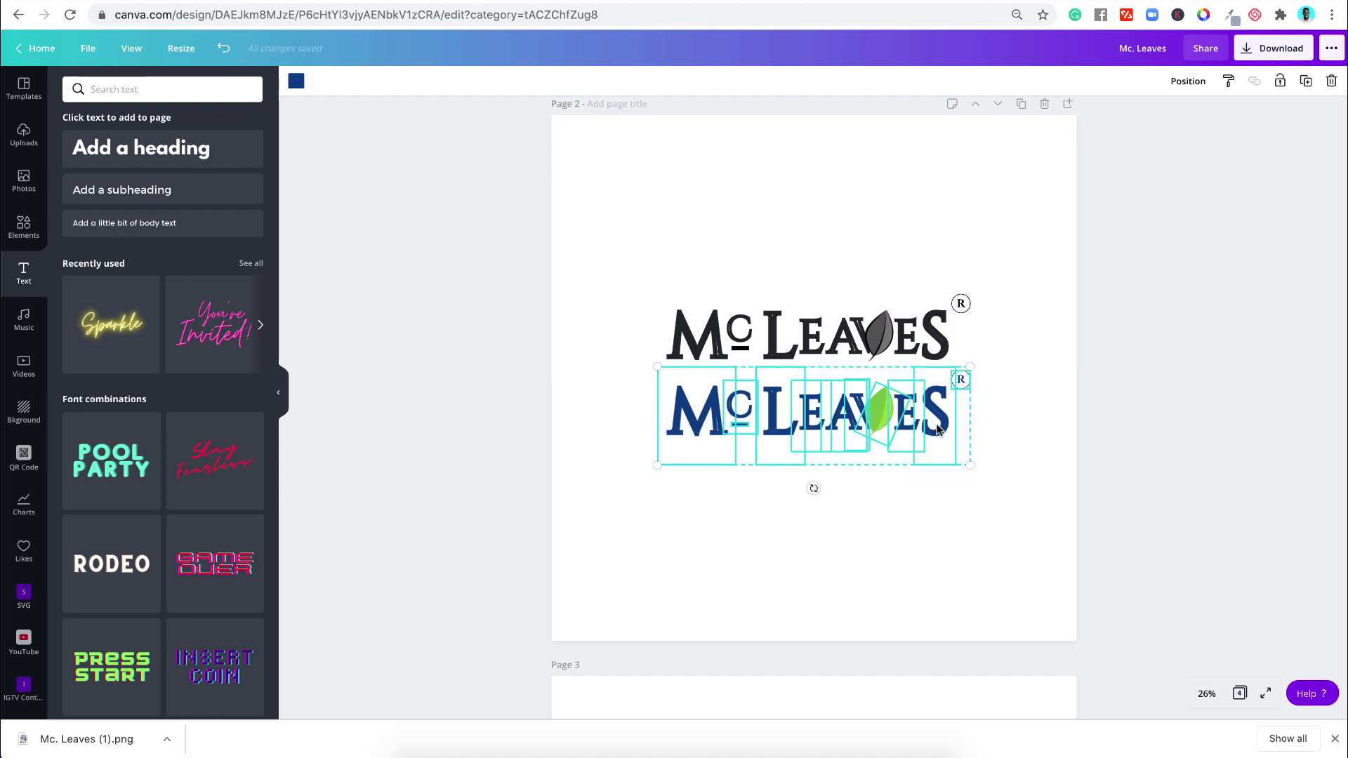
pyautogui.press('Delete')
pyautogui.moveTo(691, 270); pyautogui.dragTo(984, 422)
pyautogui.moveTo(933, 349); pyautogui.dragTo(932, 386)
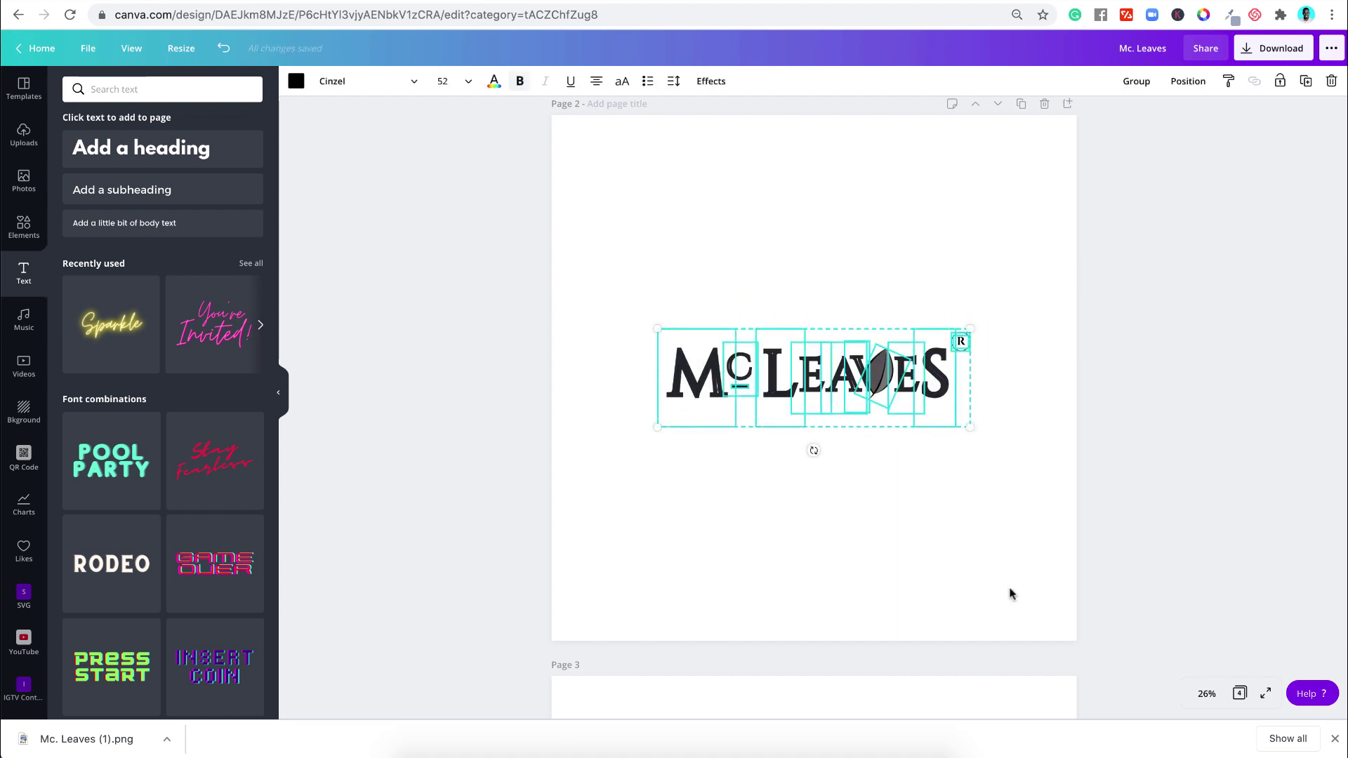
# Step: Paste the blue logo onto a new page after page 2, centered and slightly enlarged
pyautogui.click(1068, 106)
pyautogui.hotkey('ctrl', 'v')
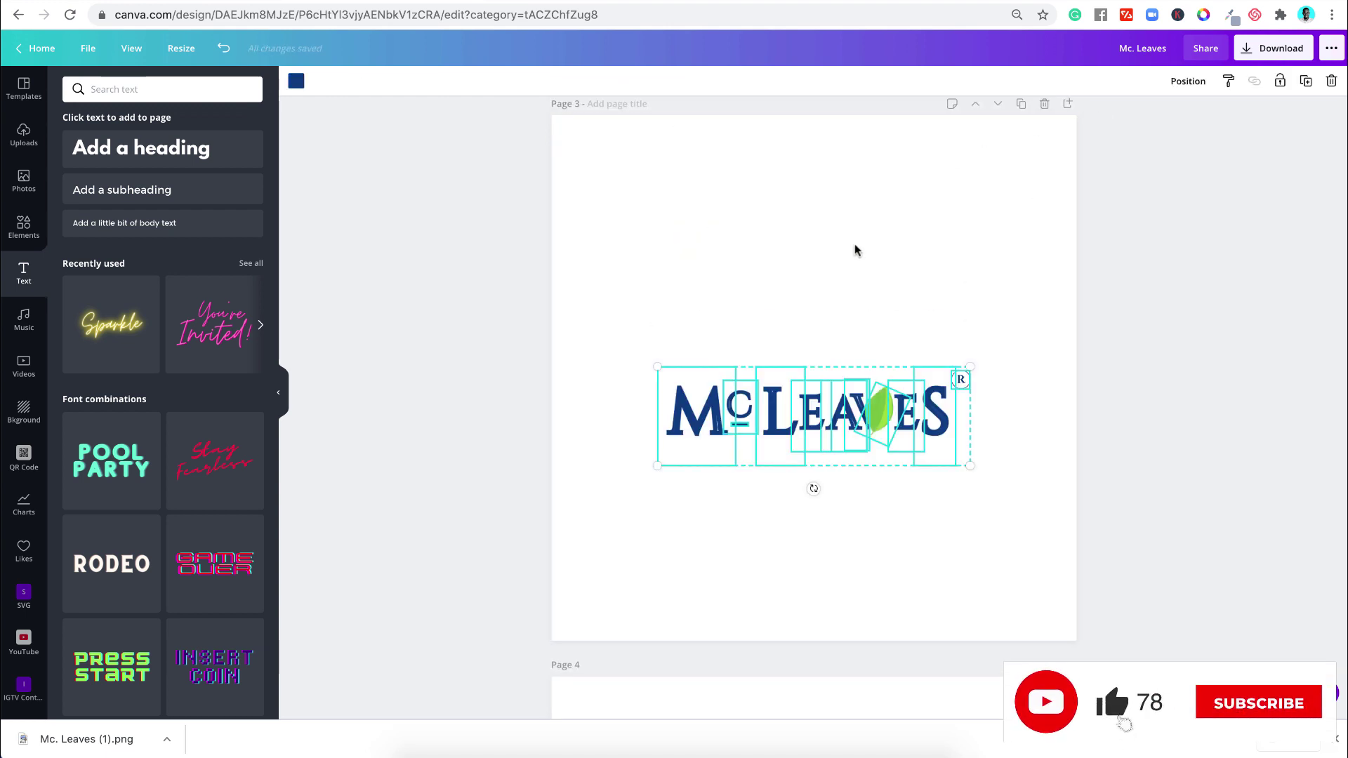
pyautogui.moveTo(877, 414); pyautogui.dragTo(879, 376)
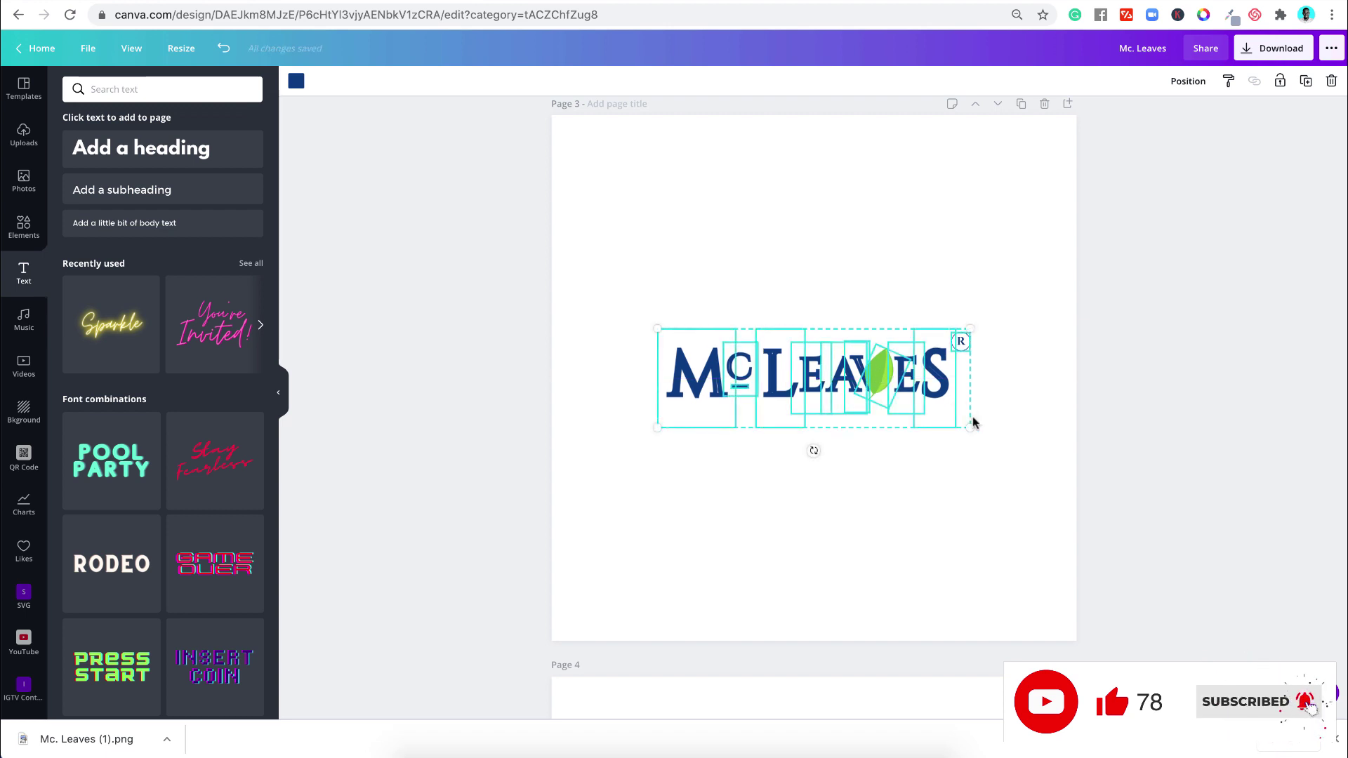
pyautogui.moveTo(967, 425); pyautogui.dragTo(985, 439)
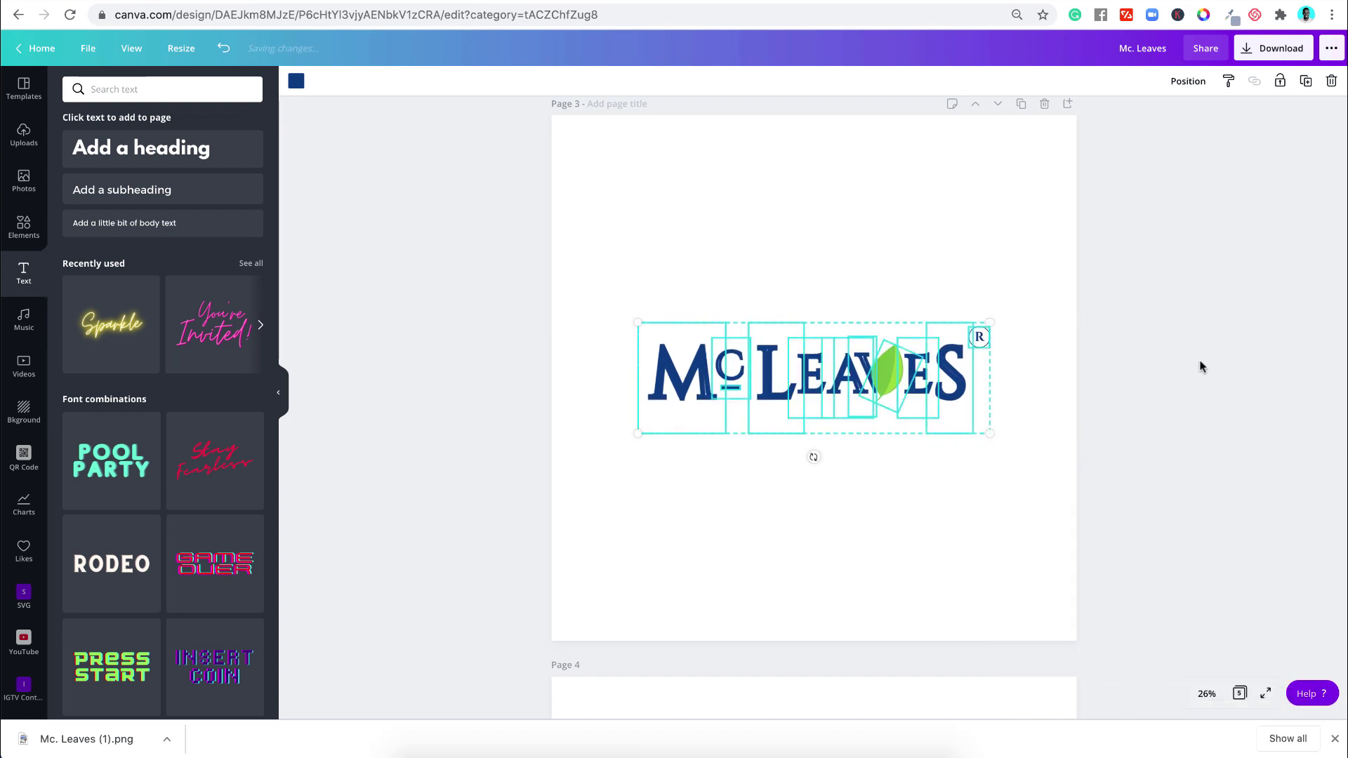
pyautogui.click(1200, 365)
# Step: Search the photo library for "AVOCADO +cutout"
pyautogui.click(710, 208)
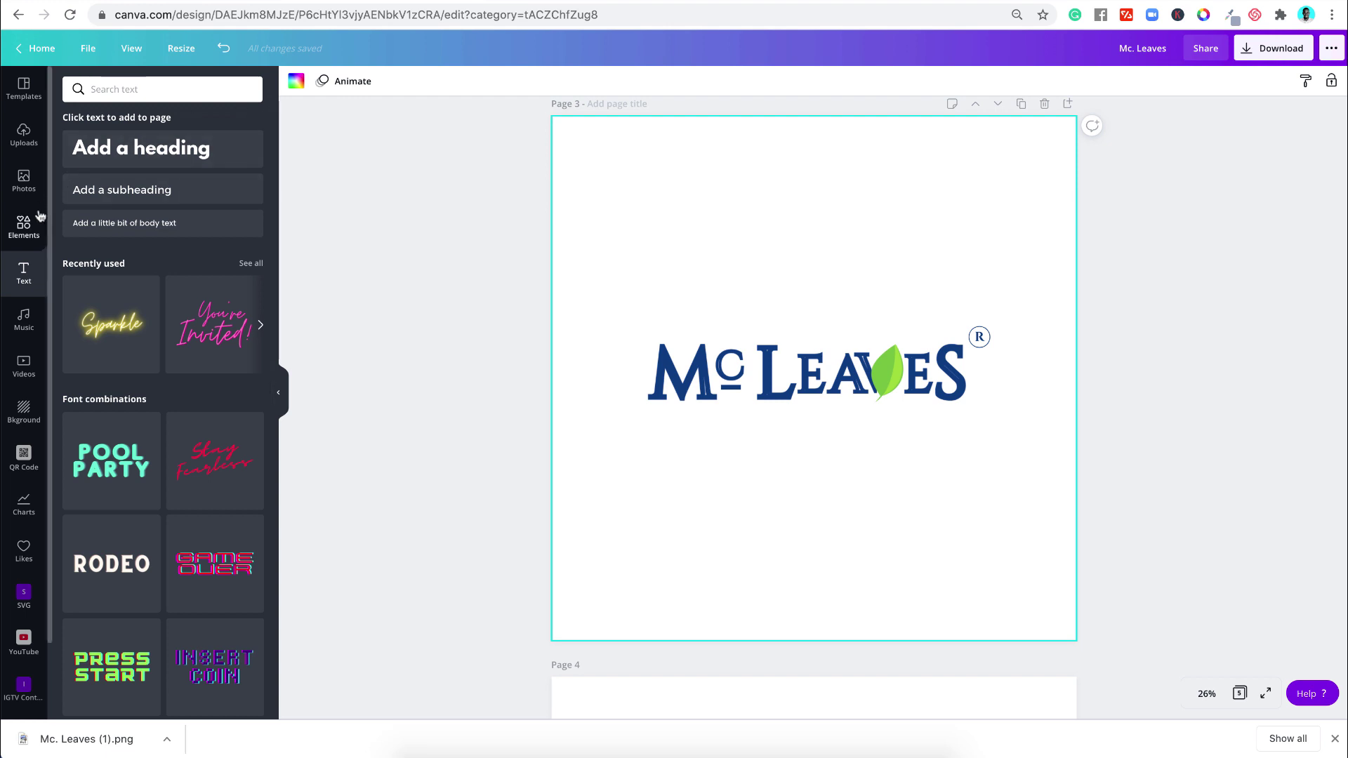
pyautogui.click(23, 177)
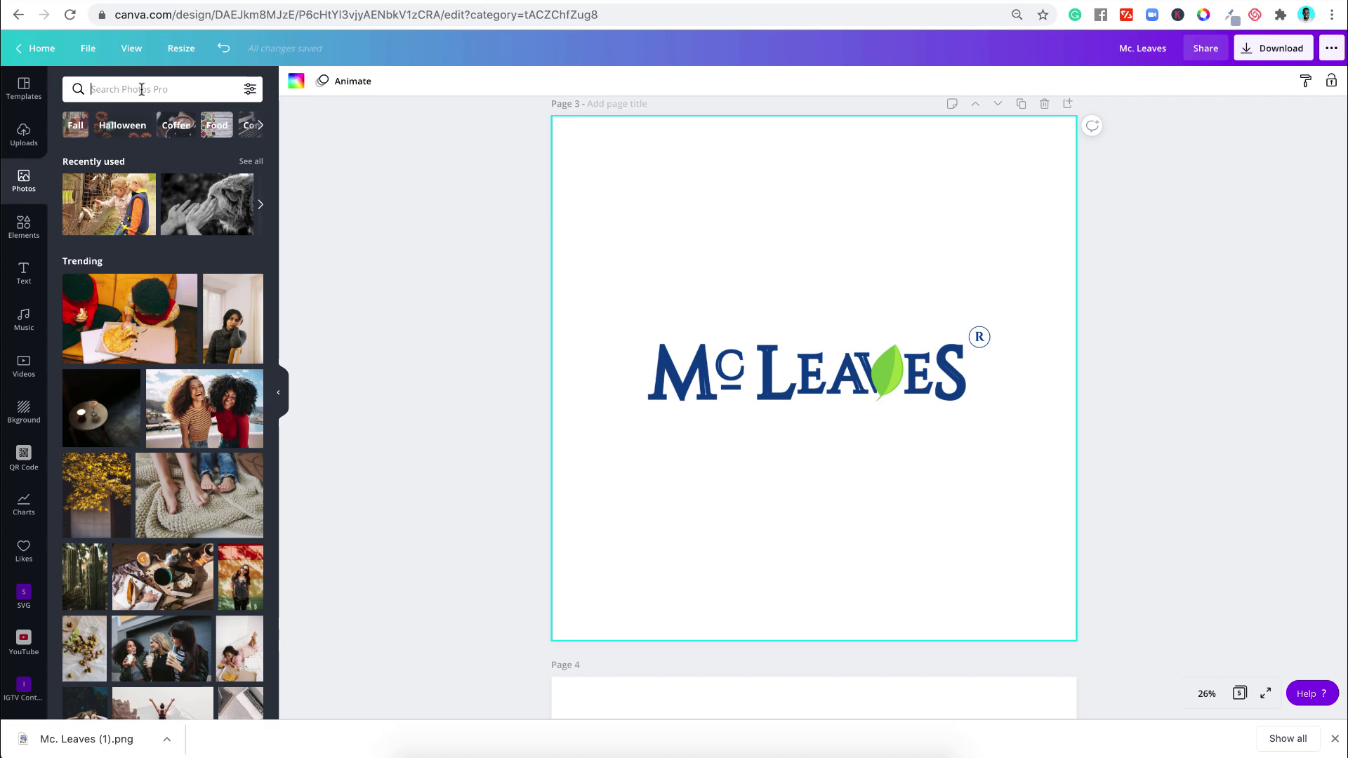
pyautogui.write('A')
pyautogui.press('BackSpace')
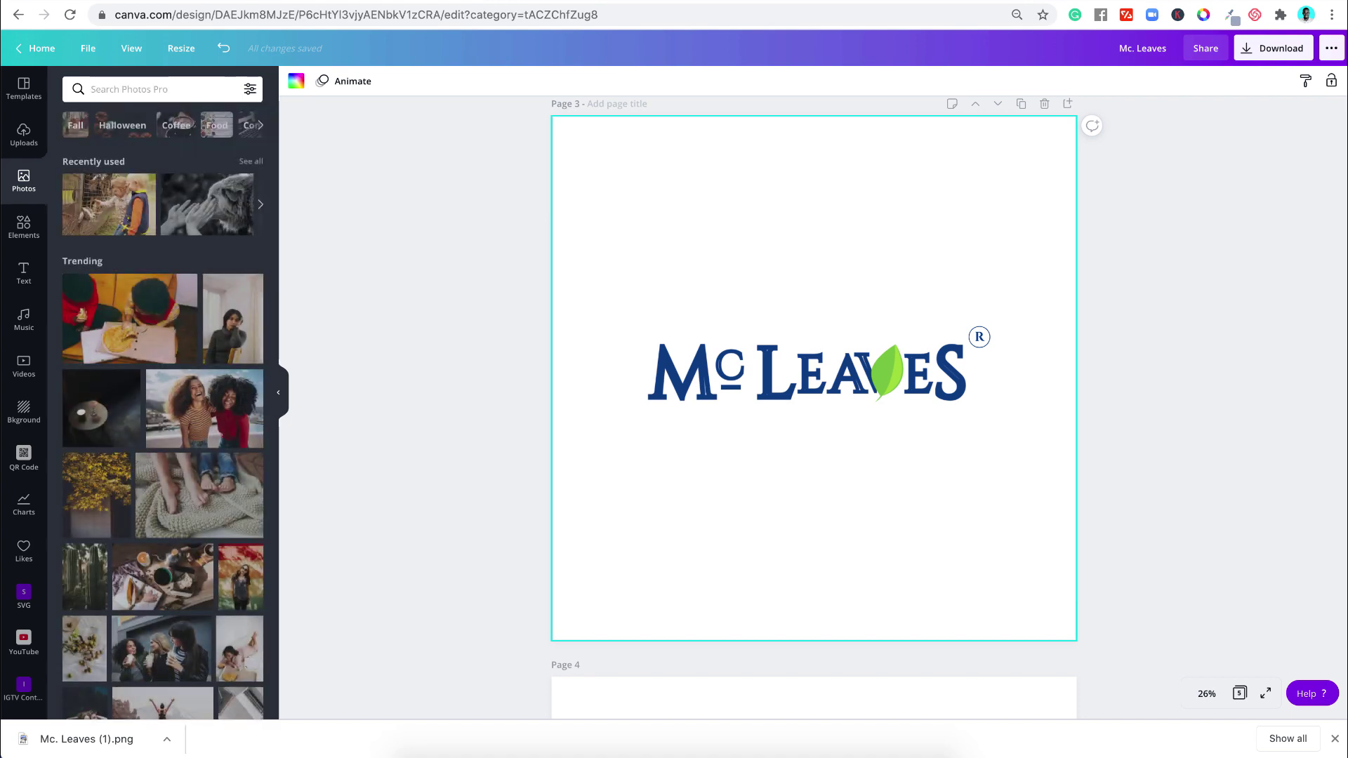
pyautogui.write('AVOCADO')
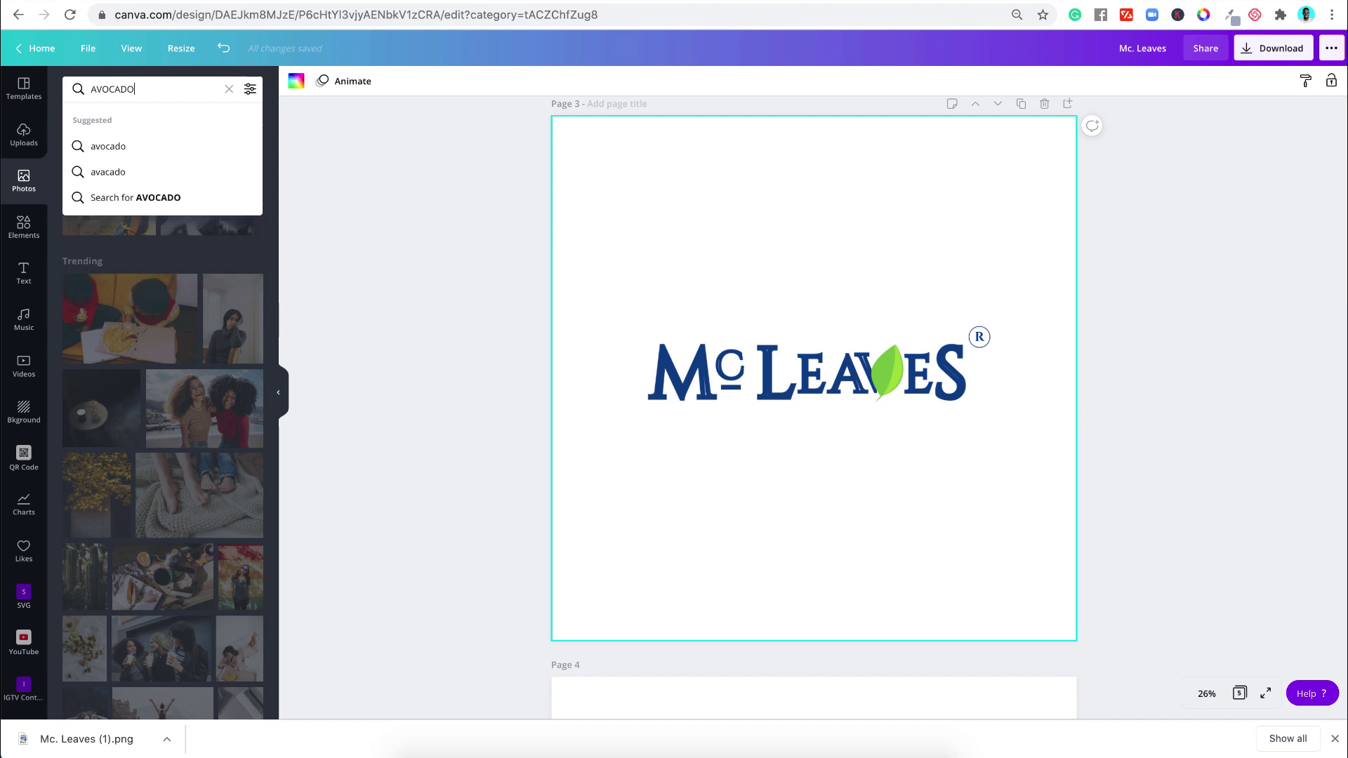
pyautogui.press('Return')
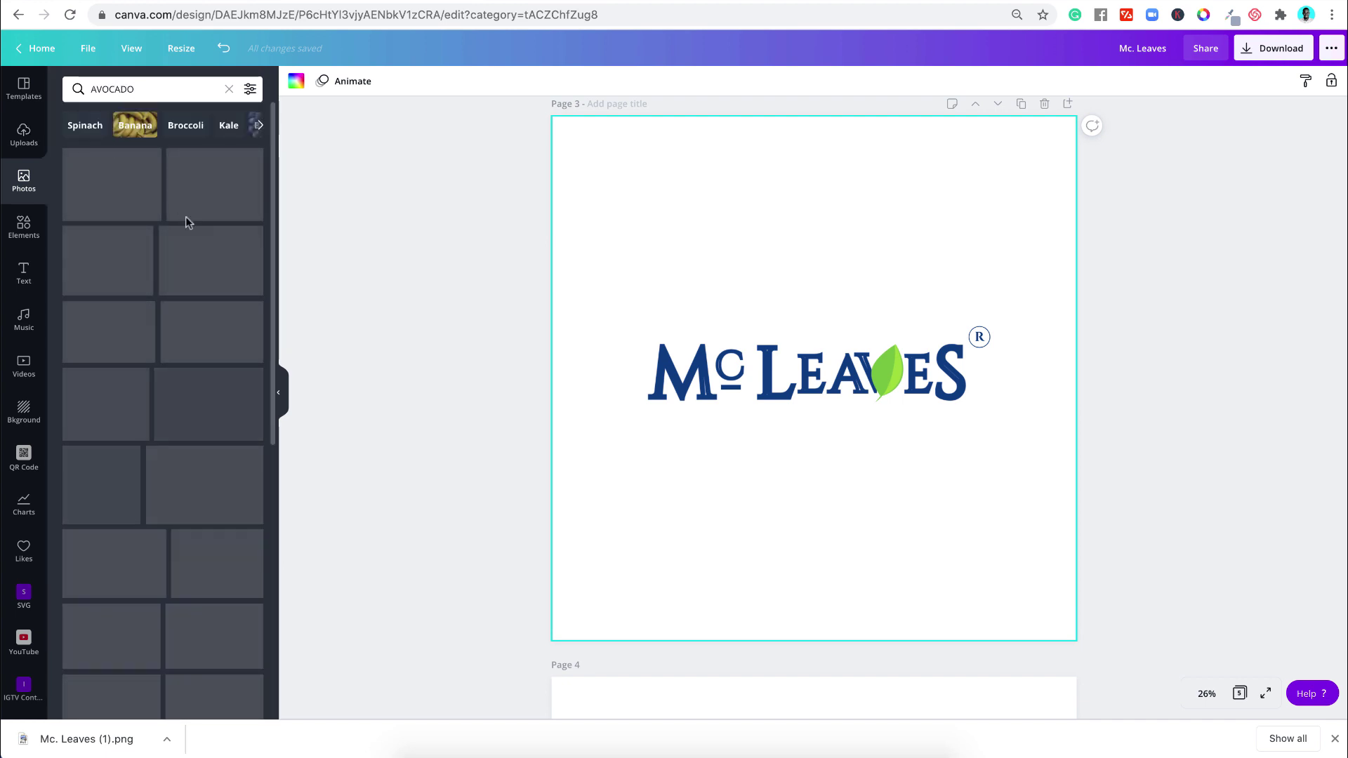
pyautogui.click(167, 86)
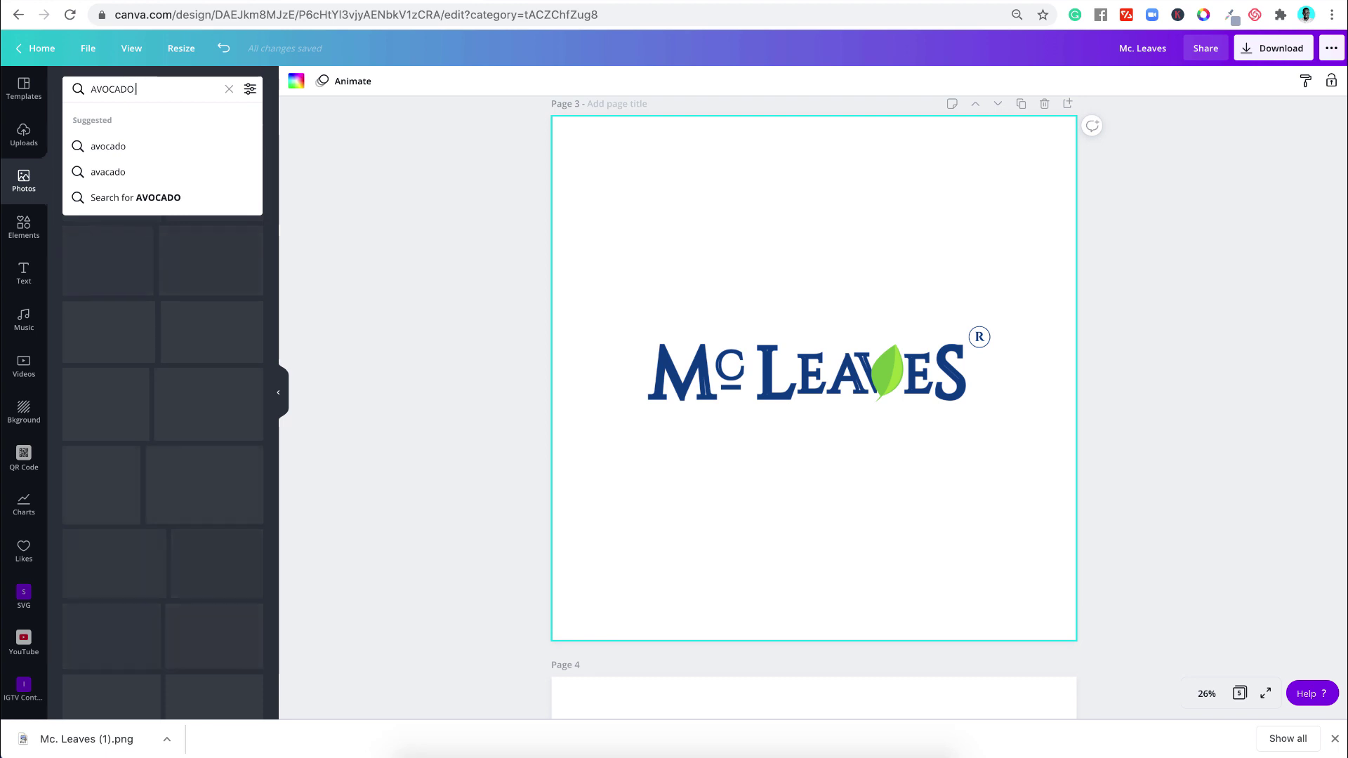
pyautogui.write('+cutout')
pyautogui.press('Return')
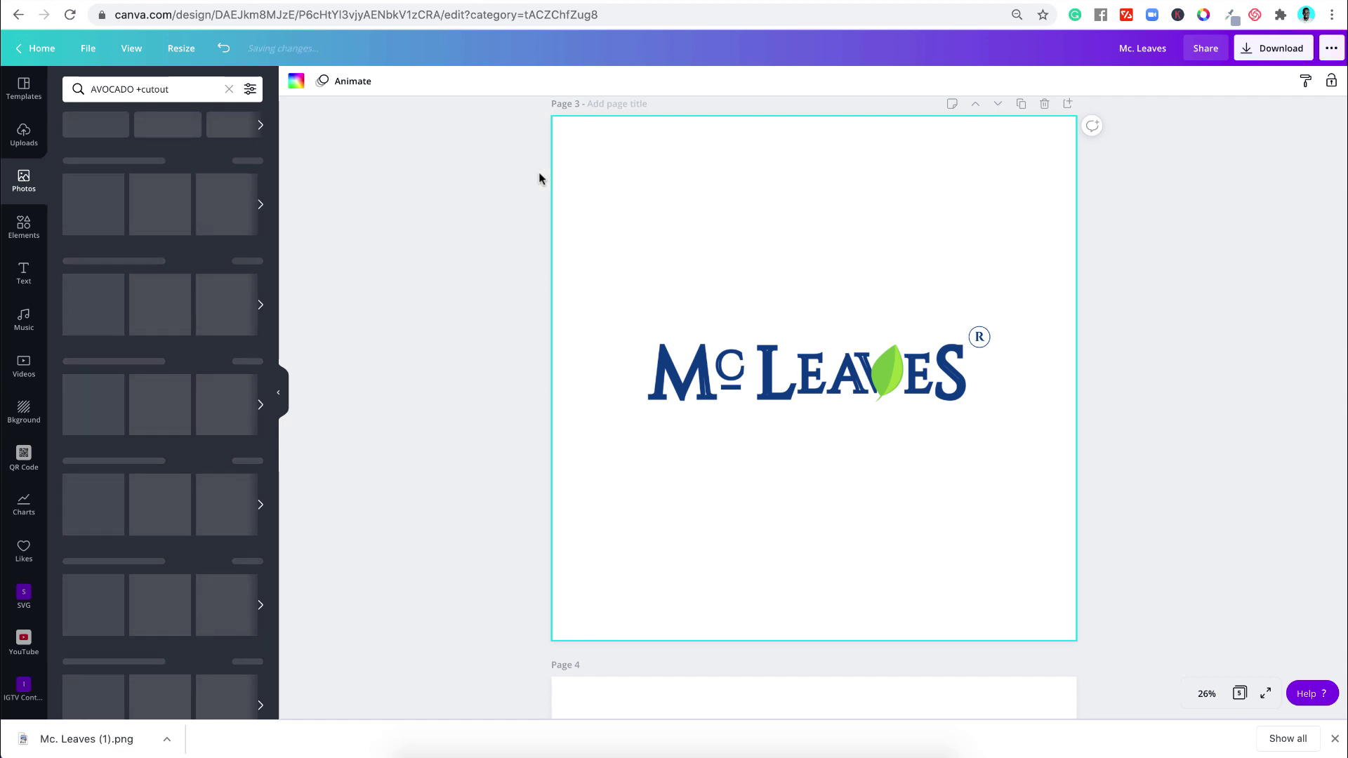
# Step: Try the watercolor avocado cutout behind the logo, enlarged to about 3,945 by 3,326 and sent to back, and delete it
pyautogui.click(445, 199)
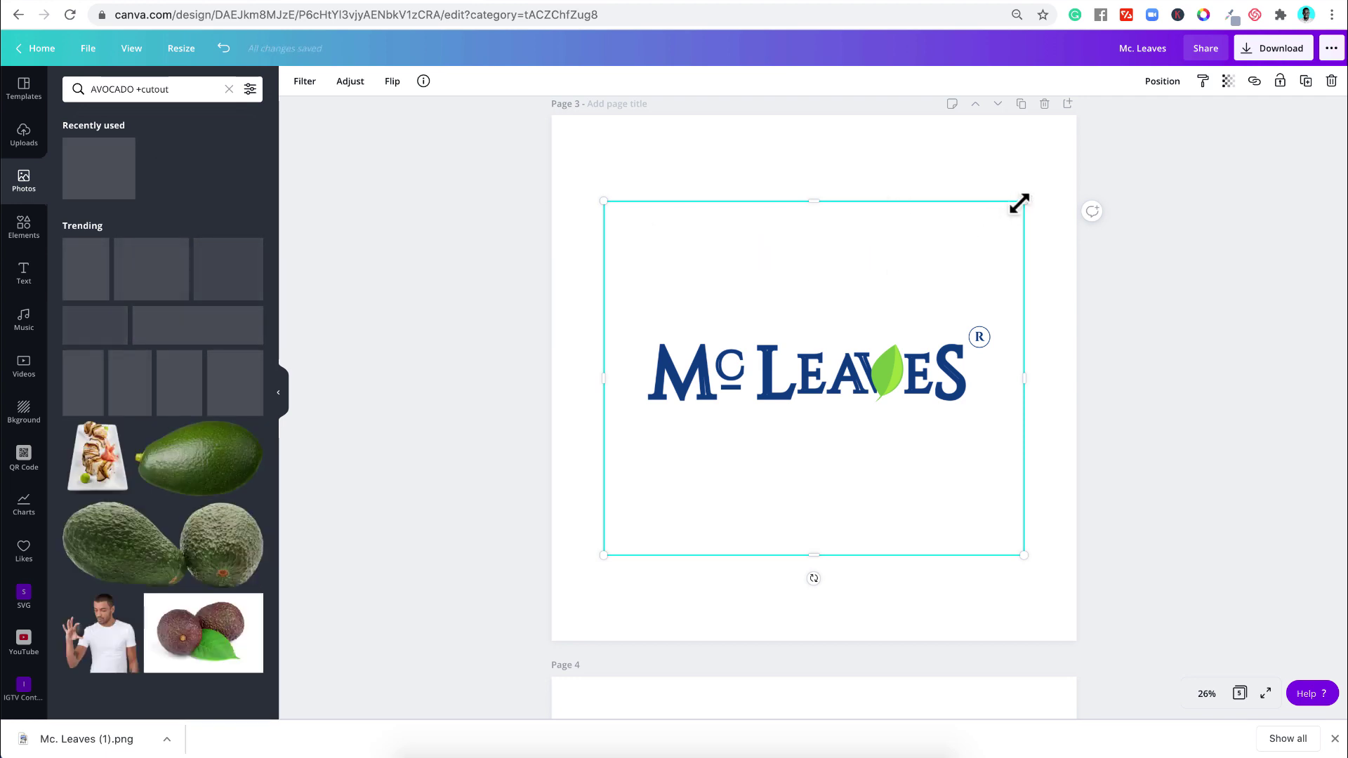
pyautogui.moveTo(1022, 201); pyautogui.dragTo(1150, 126)
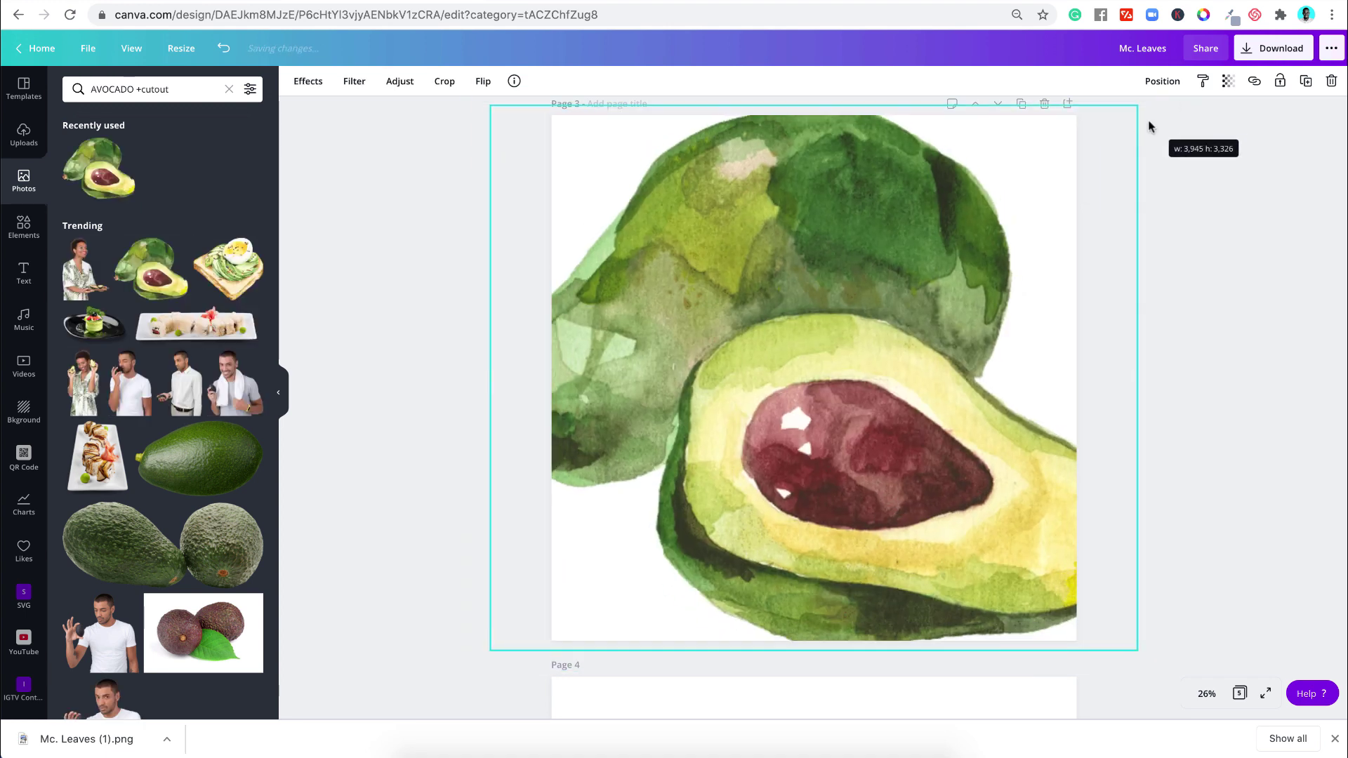
pyautogui.click(1162, 82)
pyautogui.click(1121, 146)
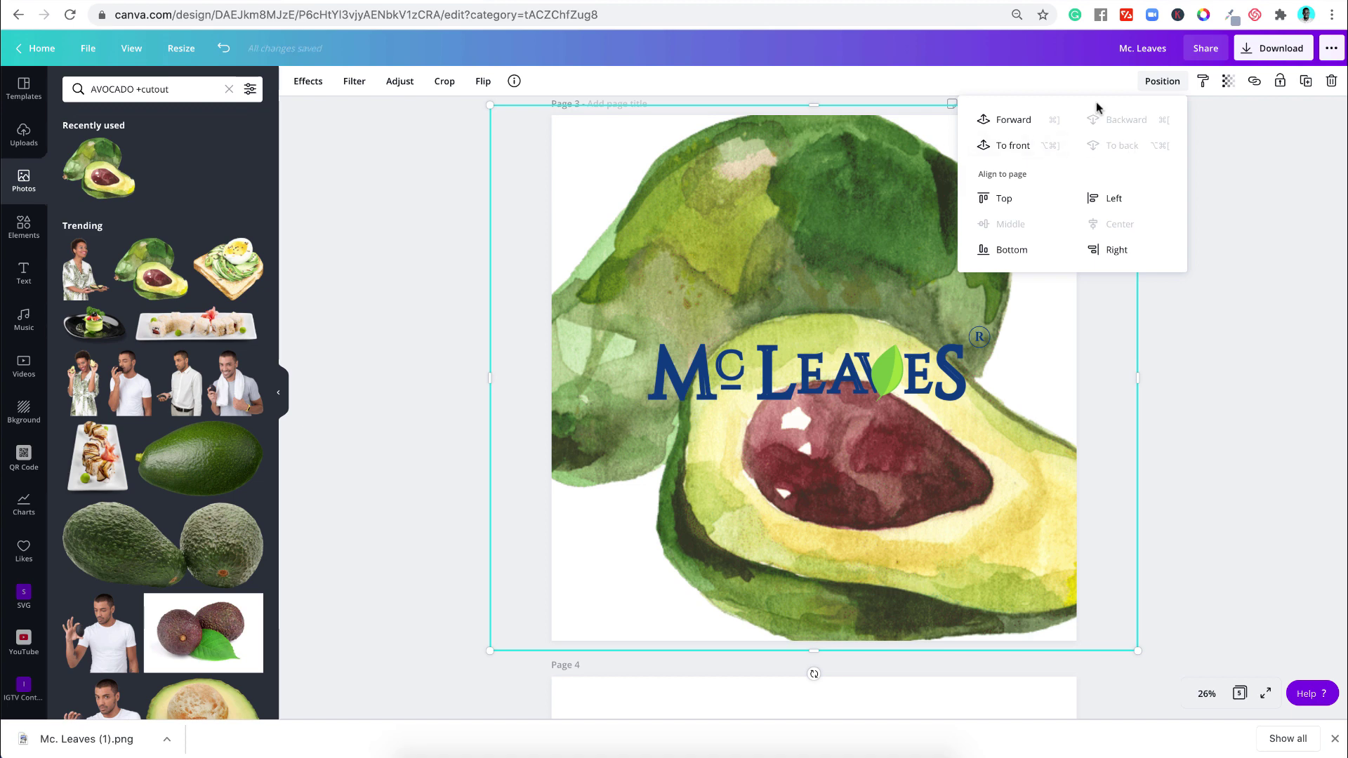
pyautogui.press('Delete')
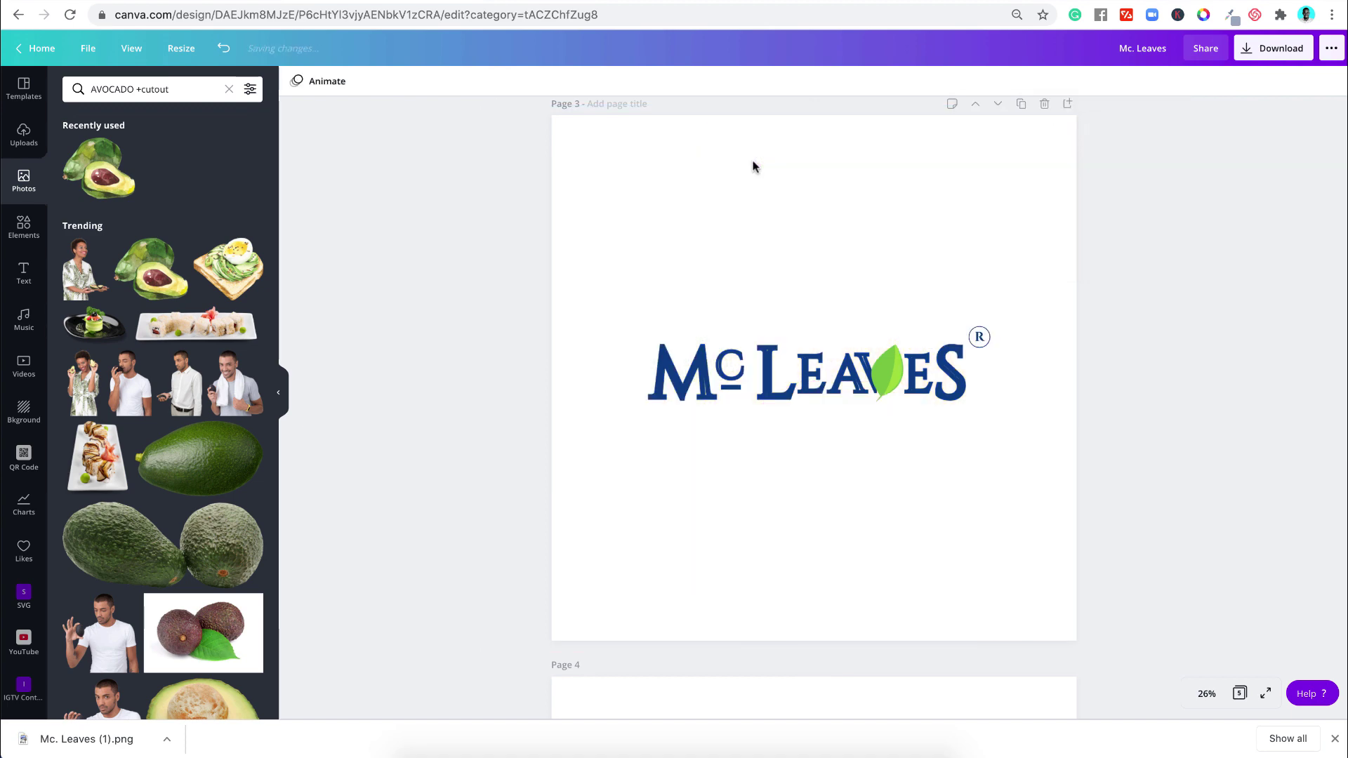
# Step: Add the cutout photo of two avocado halves to page 3 and resize it into the page's lower-right corner below the logo
pyautogui.scroll(-6, 147, 592)
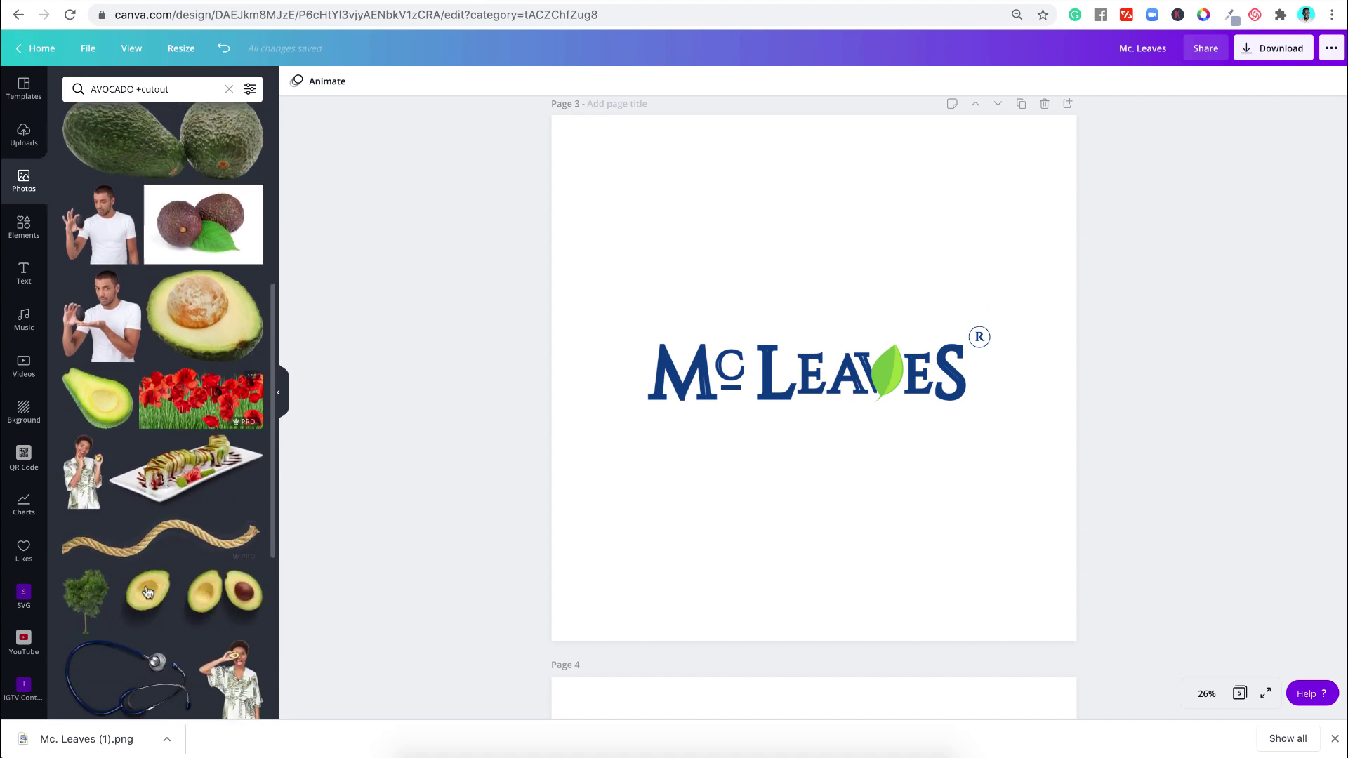
pyautogui.scroll(-3, 147, 591)
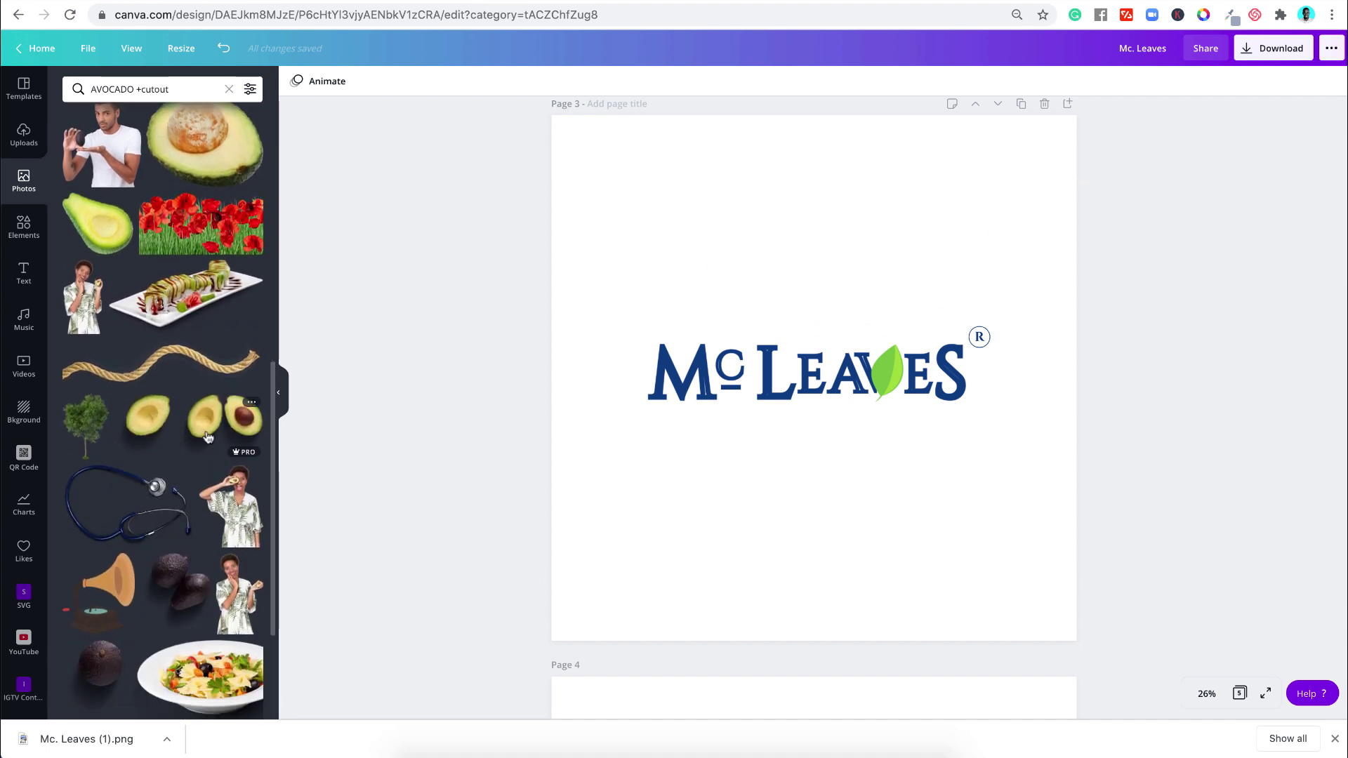
pyautogui.hotkey('ctrl', 'a')
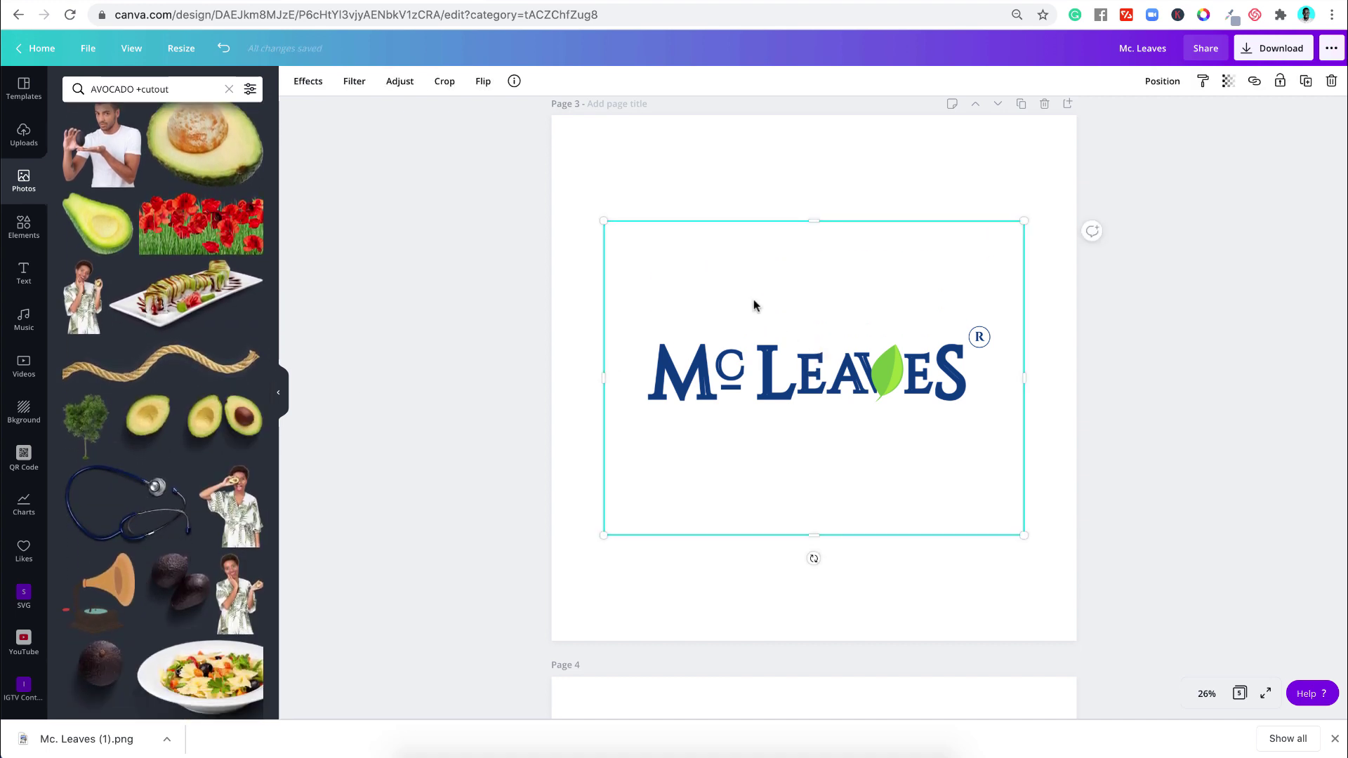
pyautogui.moveTo(753, 299); pyautogui.dragTo(812, 503)
pyautogui.moveTo(664, 426); pyautogui.dragTo(768, 506)
pyautogui.moveTo(877, 556); pyautogui.dragTo(863, 483)
pyautogui.click(1207, 281)
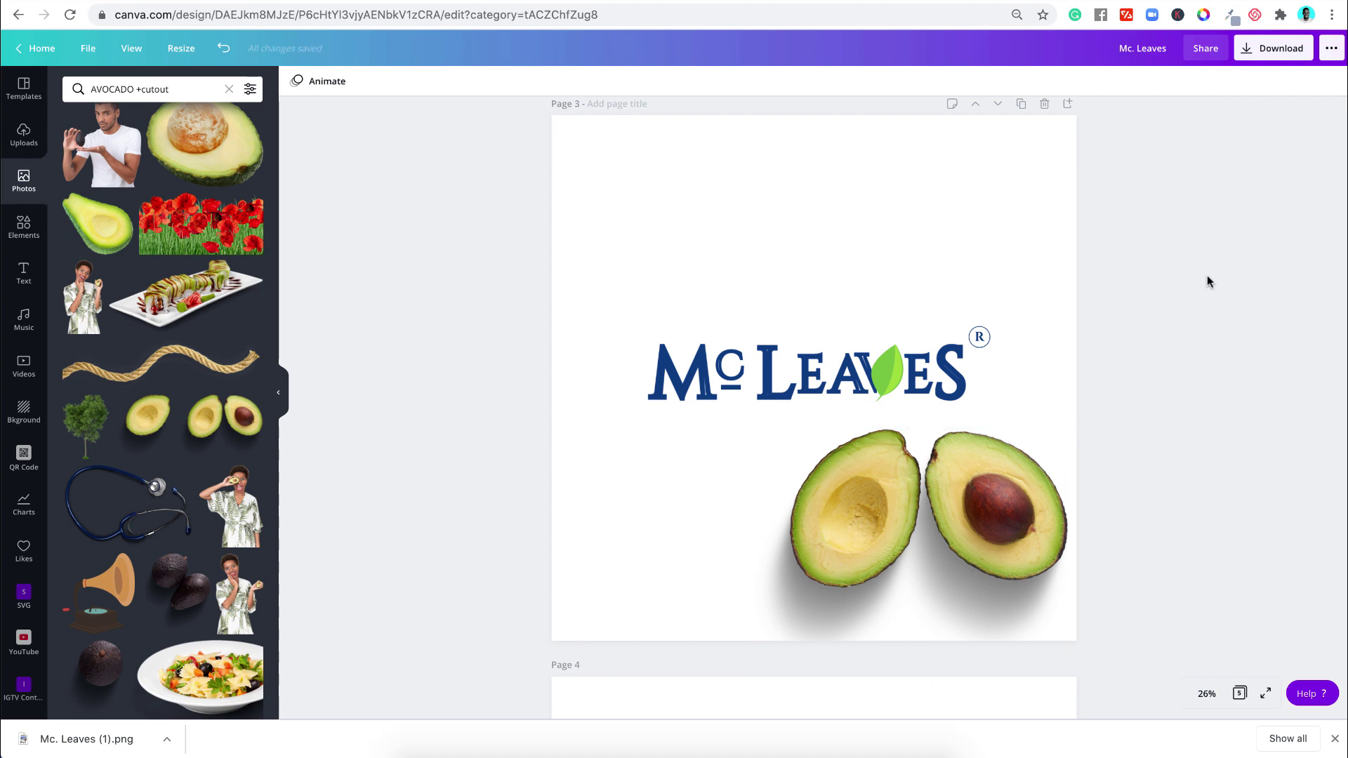
# Step: Search the elements library for "canva"
pyautogui.click(24, 226)
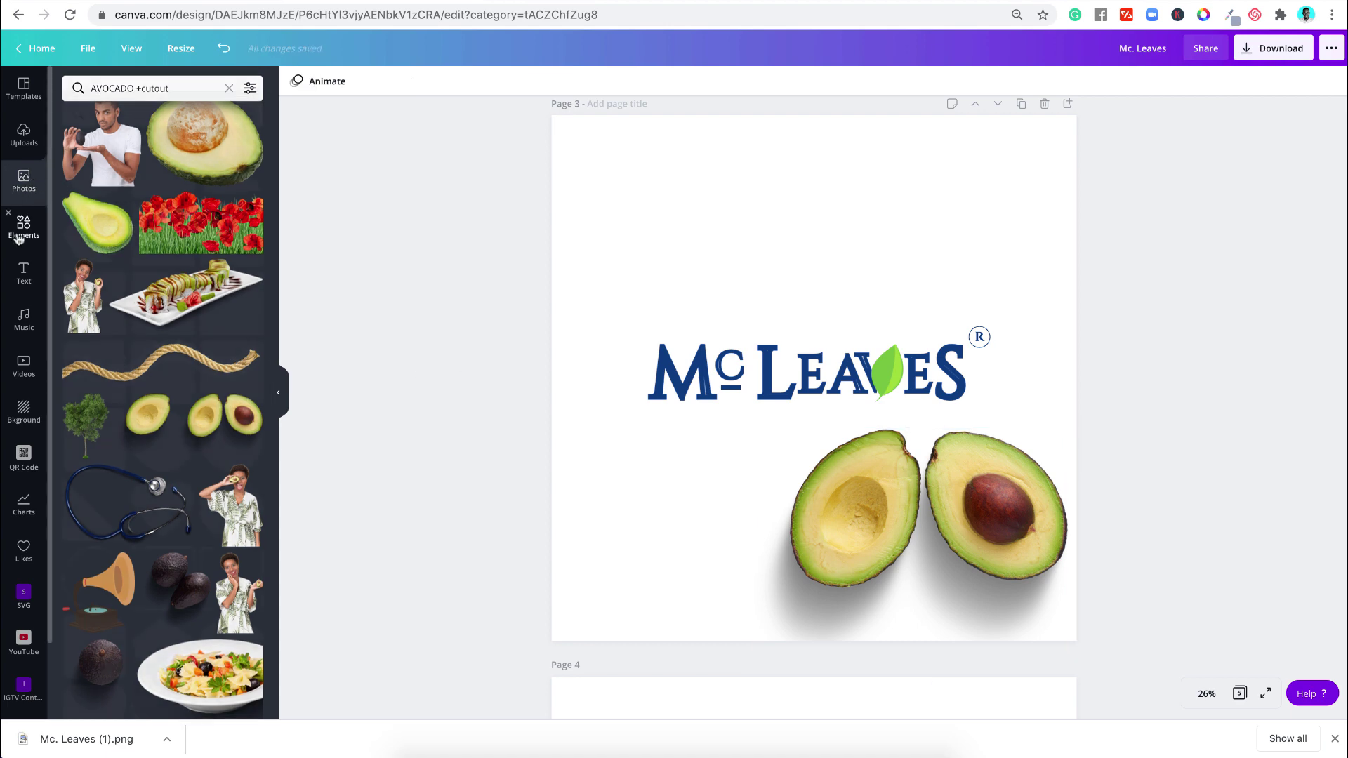
pyautogui.click(124, 90)
pyautogui.write('canva')
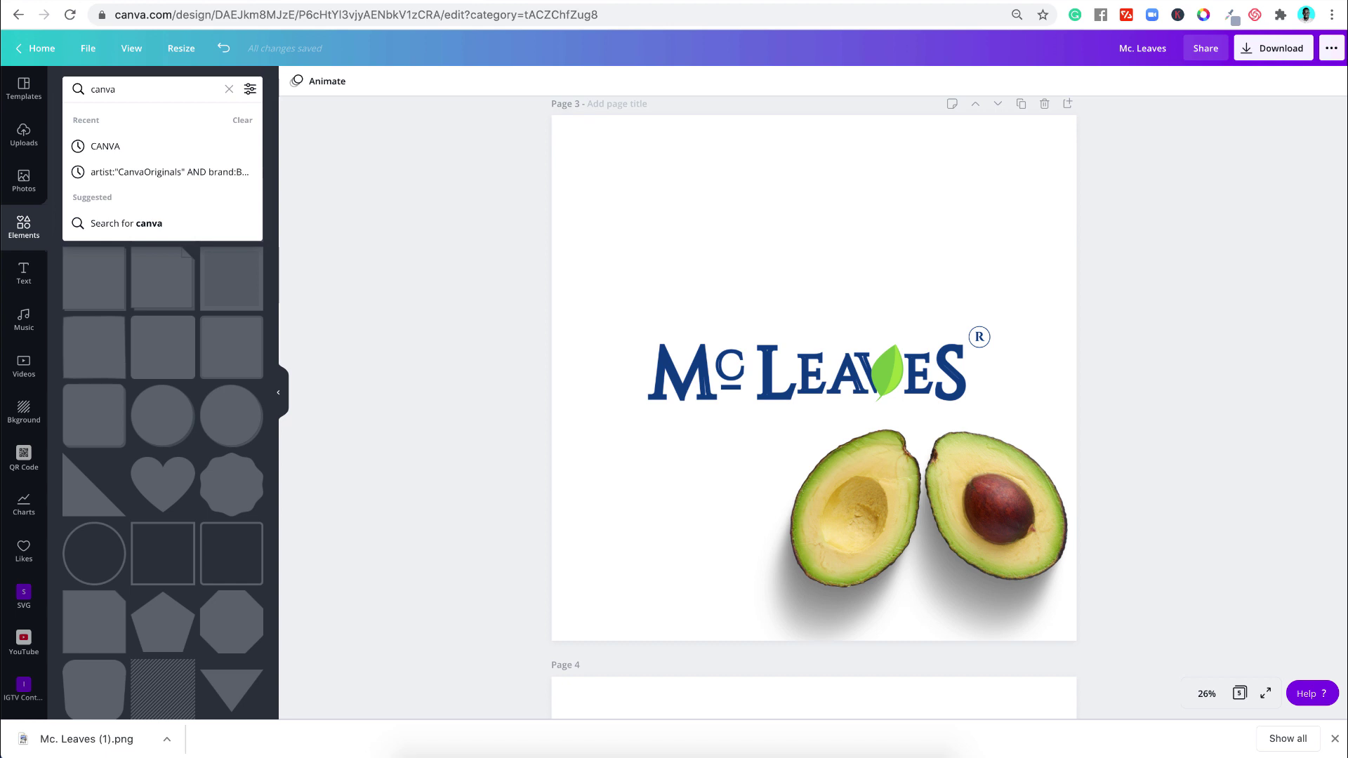
pyautogui.press('Return')
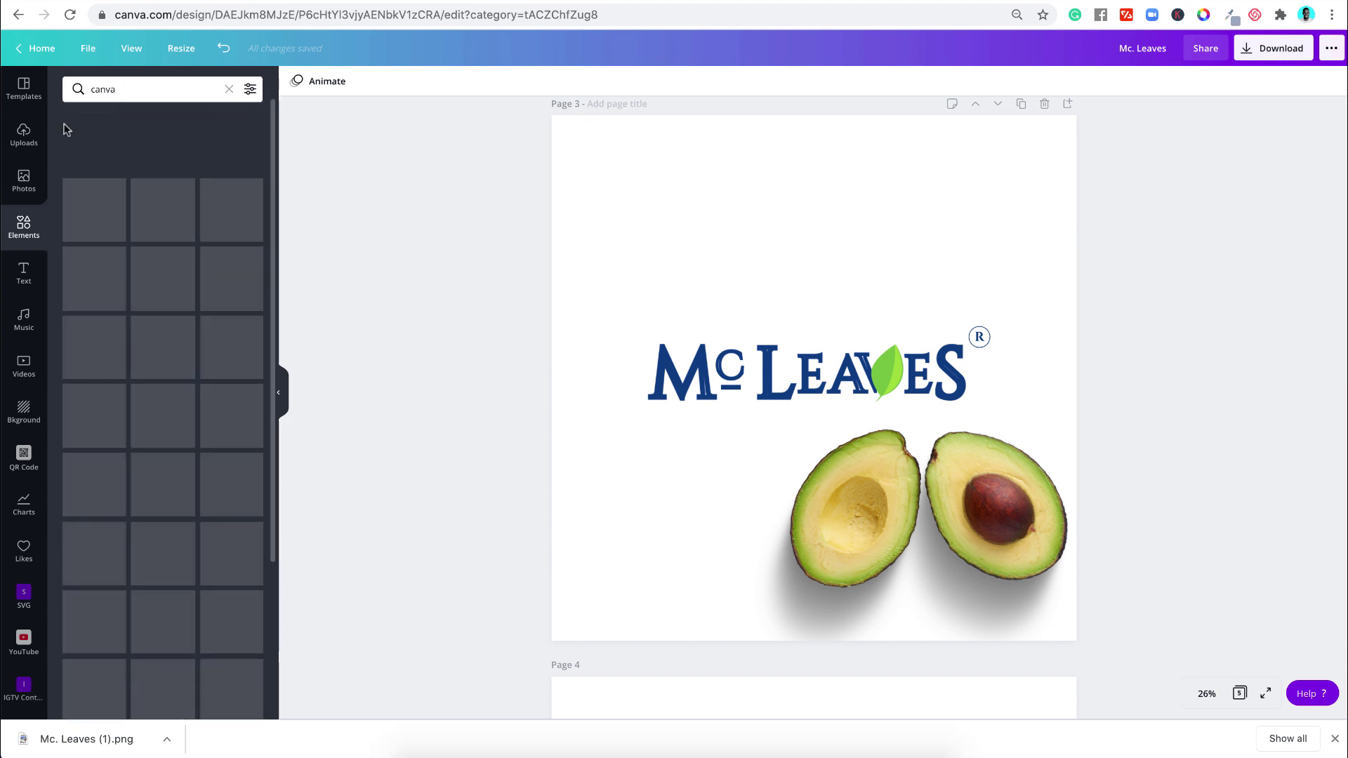
# Step: Add the round turquoise Canva logo to page 3, shrunk to a small badge in the page's upper-left corner
pyautogui.click(776, 371)
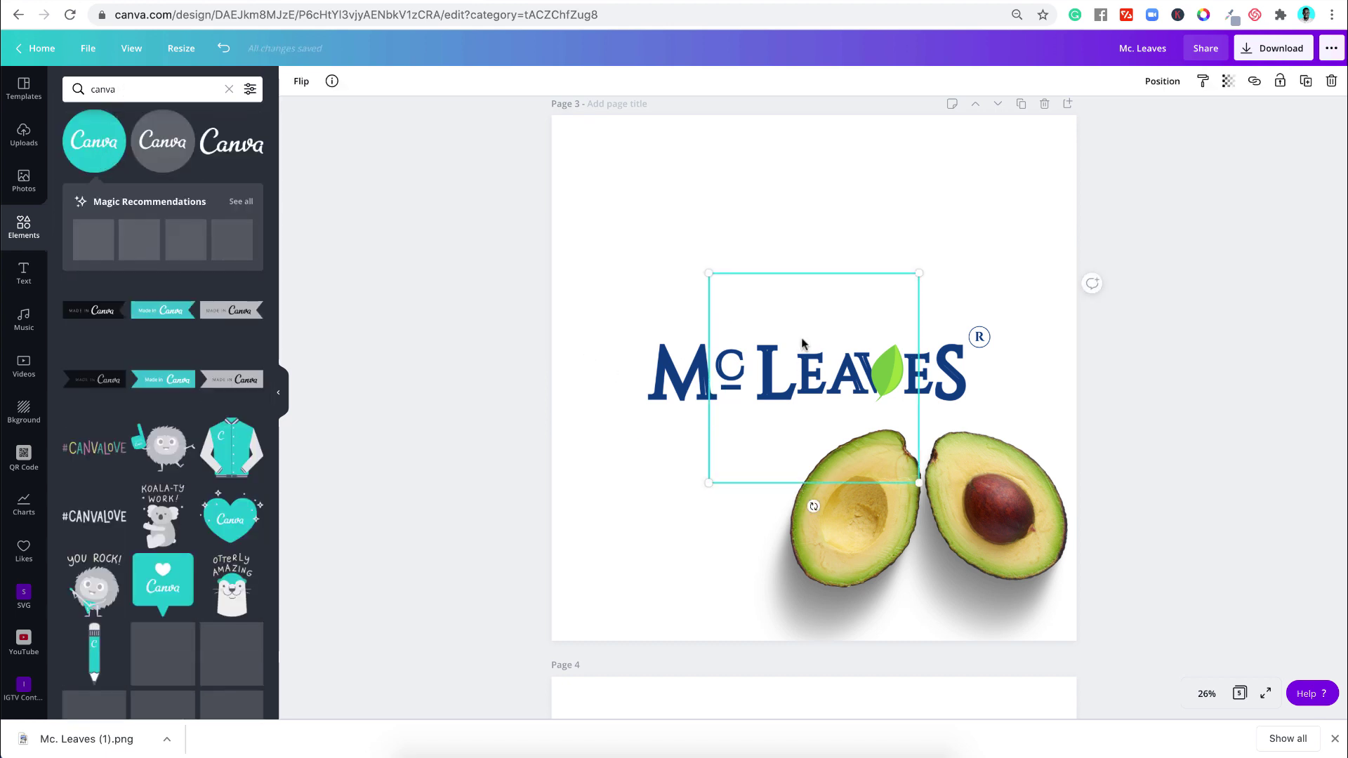
pyautogui.moveTo(789, 331); pyautogui.dragTo(651, 203)
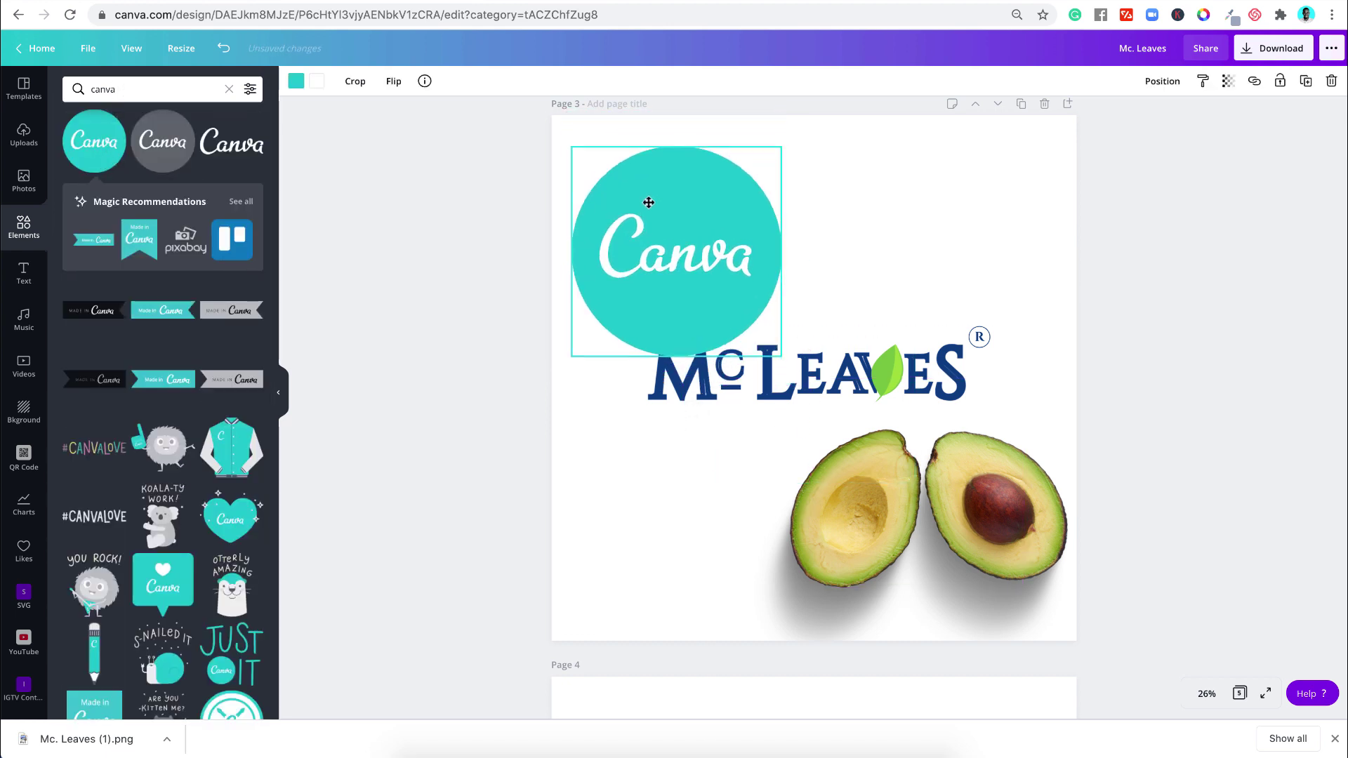
pyautogui.moveTo(781, 349); pyautogui.dragTo(606, 191)
pyautogui.click(482, 196)
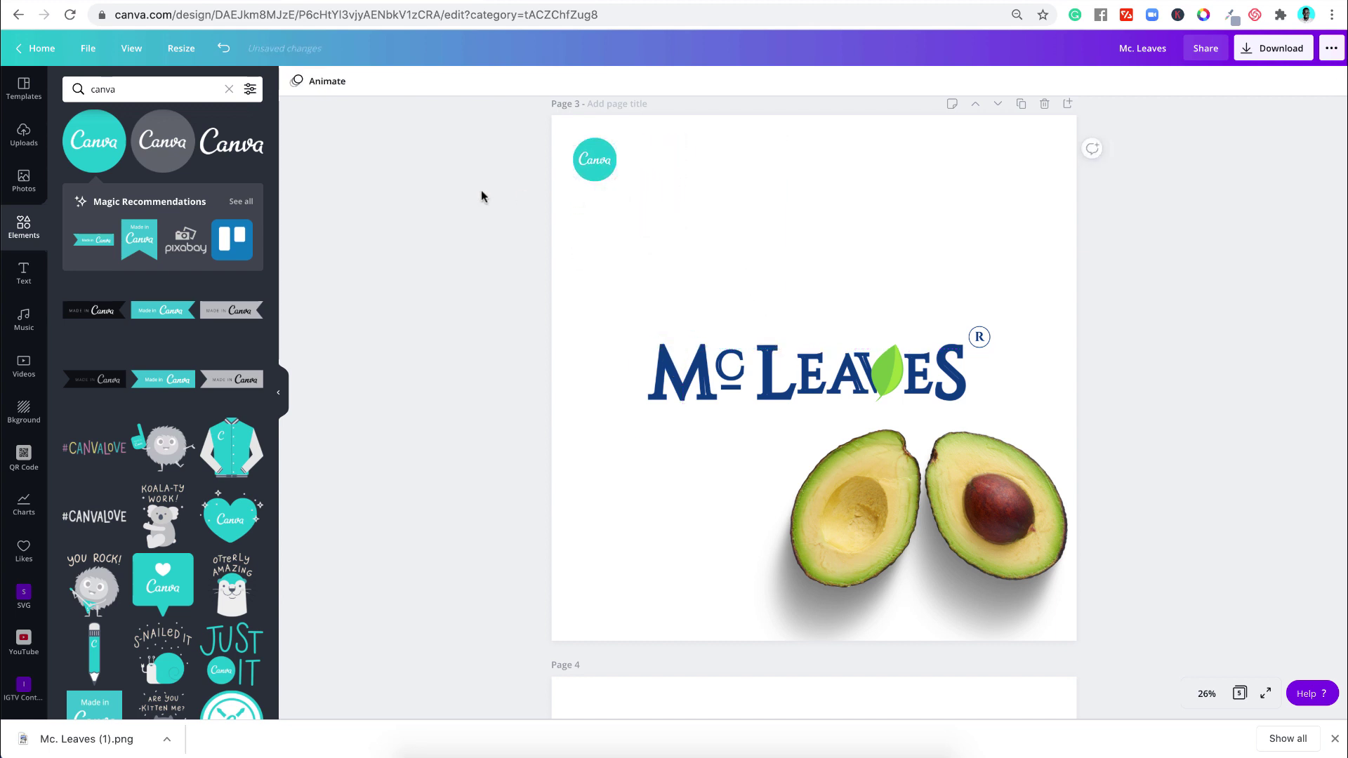